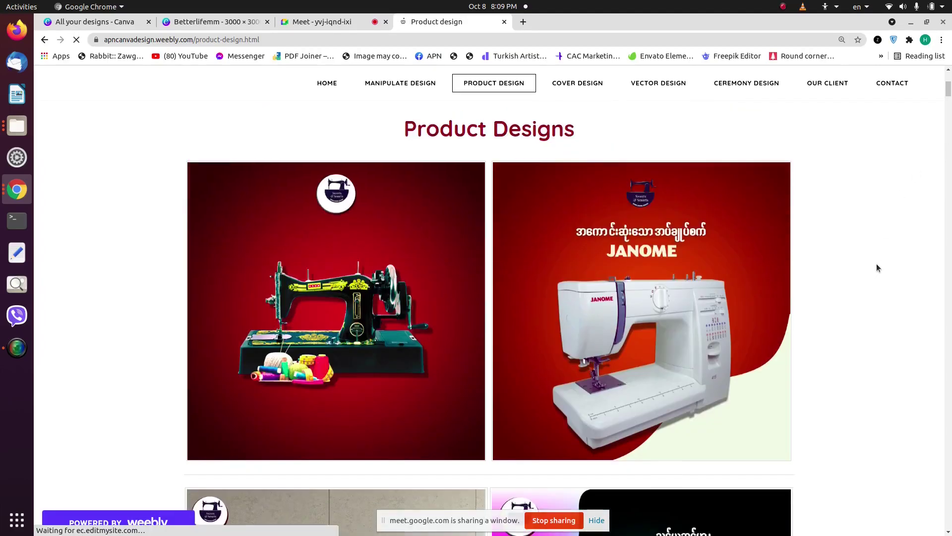
Step: Scroll down the Weebly Product Designs gallery toward the Bill of Landing designs
scroll(795, 331, down, 14)
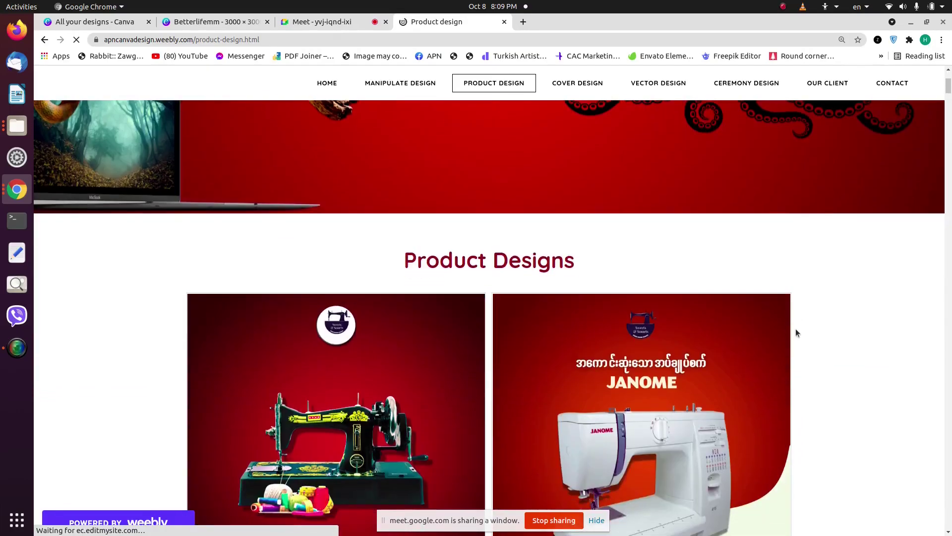
scroll(795, 329, down, 14)
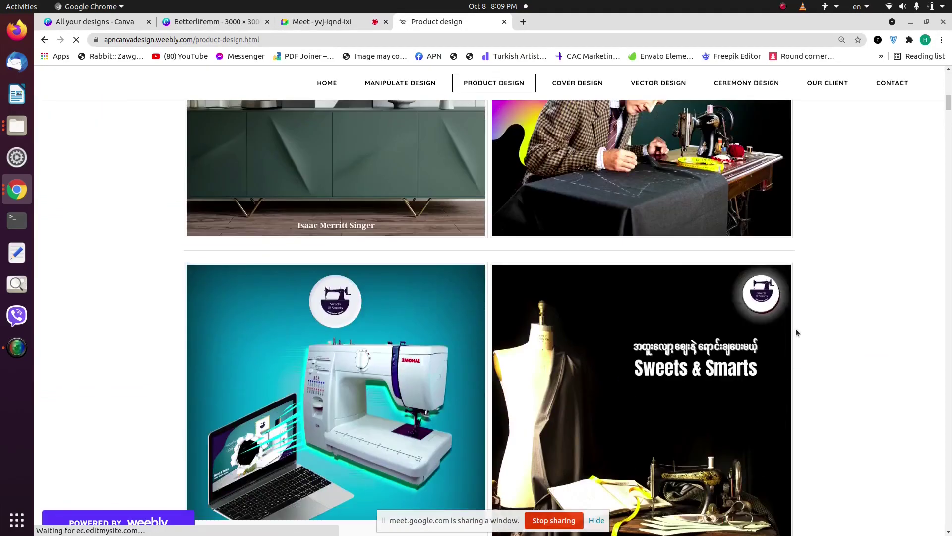
scroll(797, 331, down, 12)
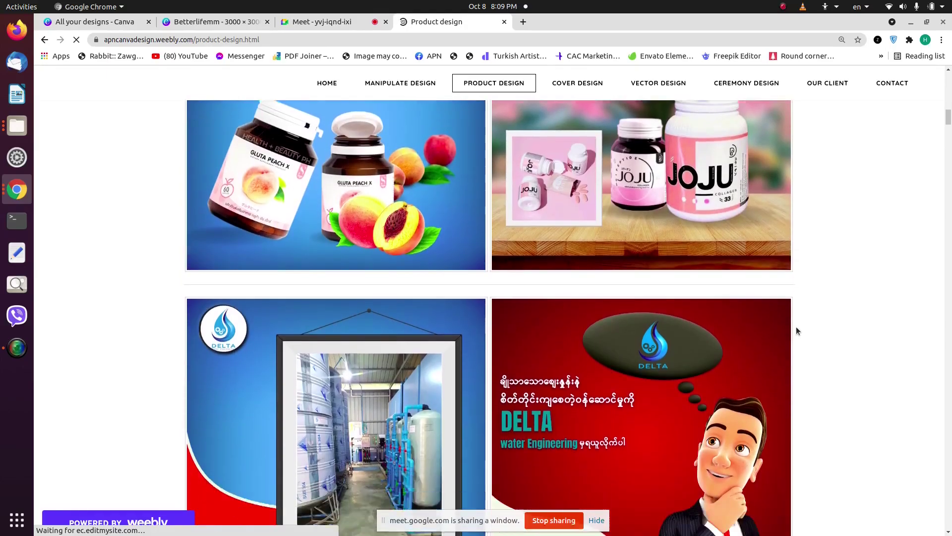
scroll(795, 332, down, 8)
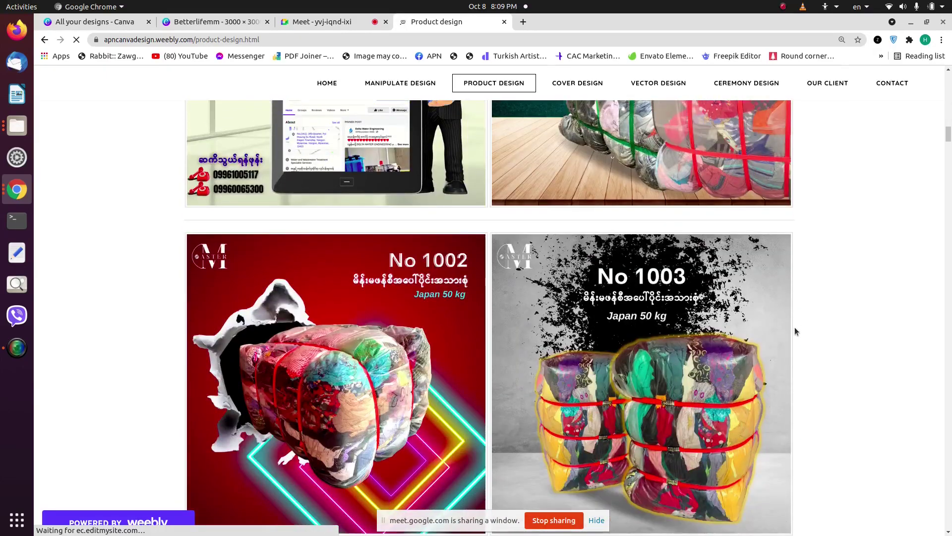
scroll(796, 331, down, 8)
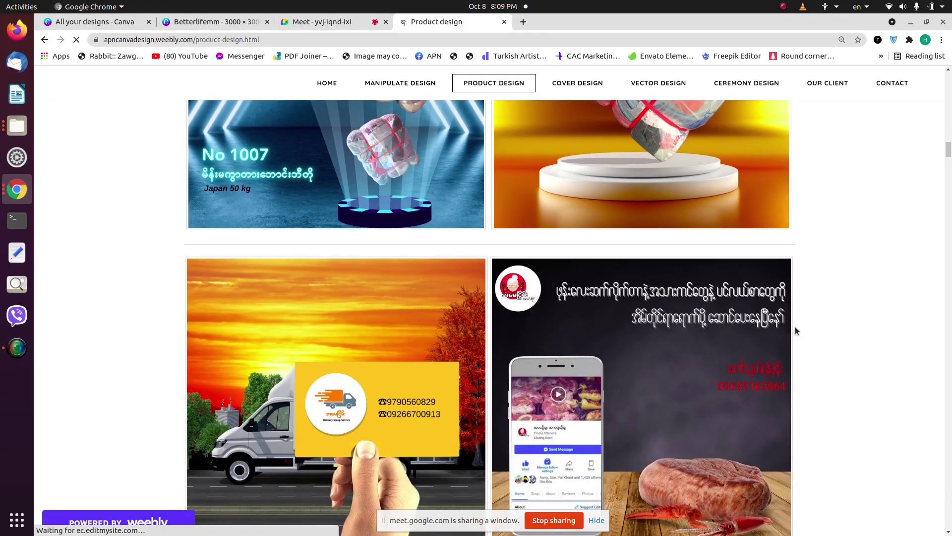
scroll(796, 331, down, 8)
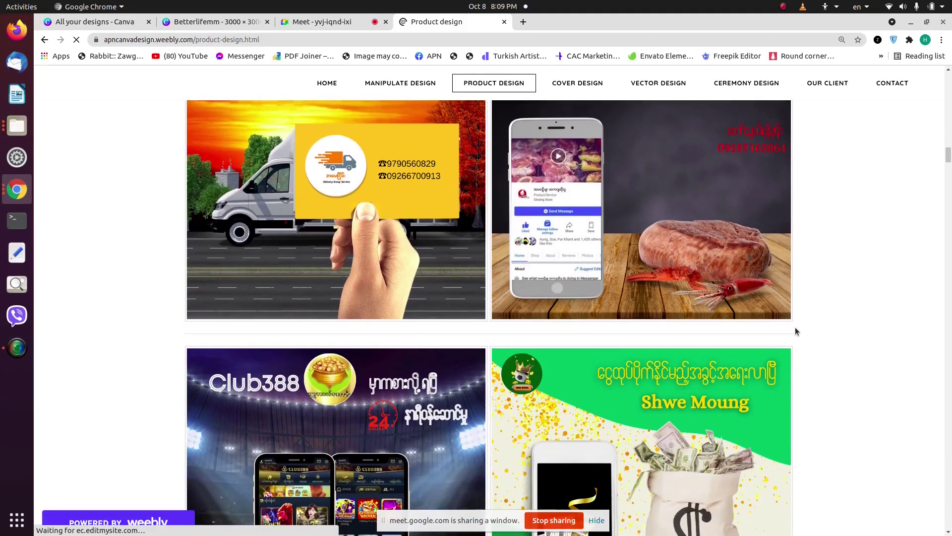
scroll(796, 331, down, 9)
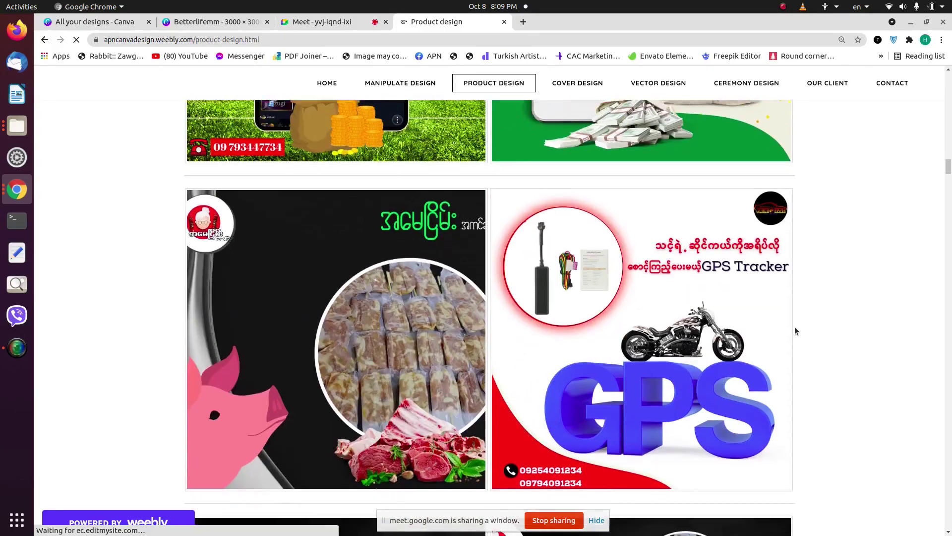
scroll(795, 331, down, 5)
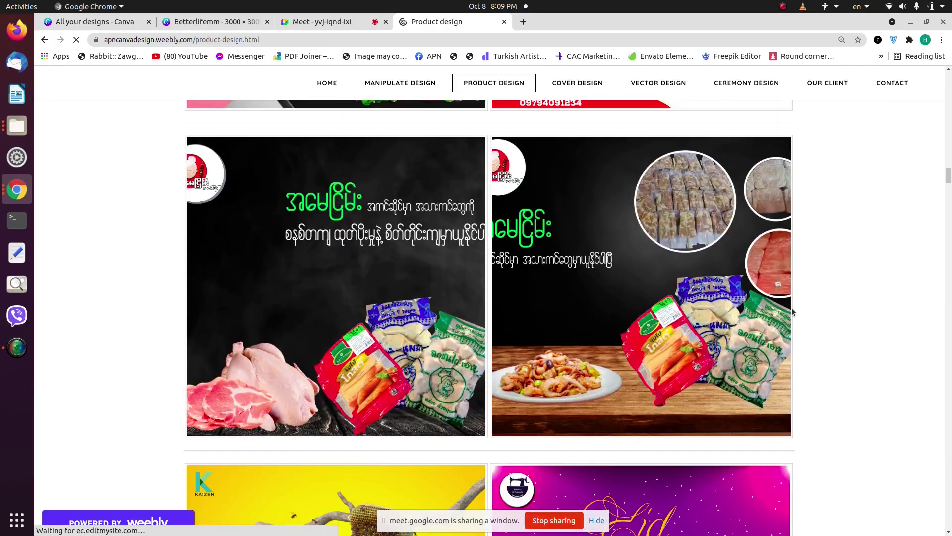
scroll(793, 312, down, 9)
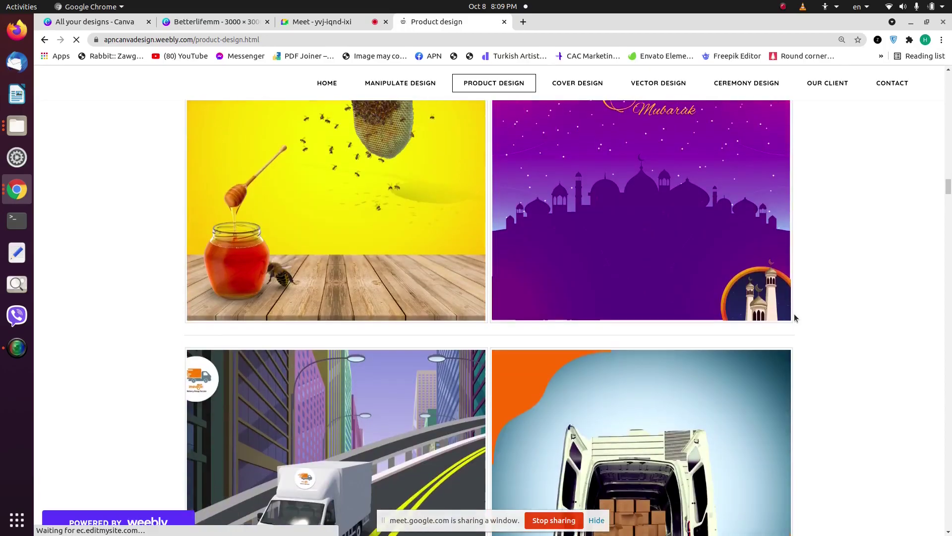
scroll(825, 298, down, 6)
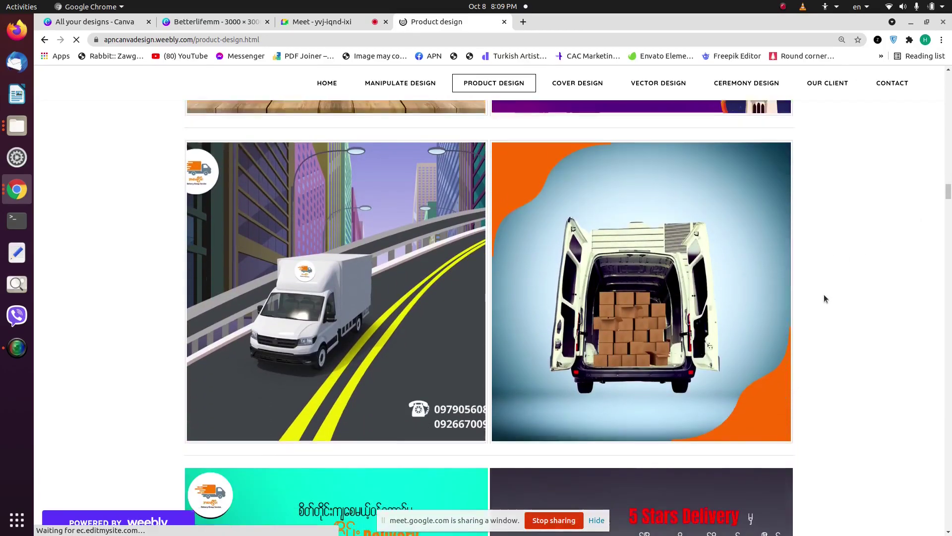
scroll(825, 298, down, 10)
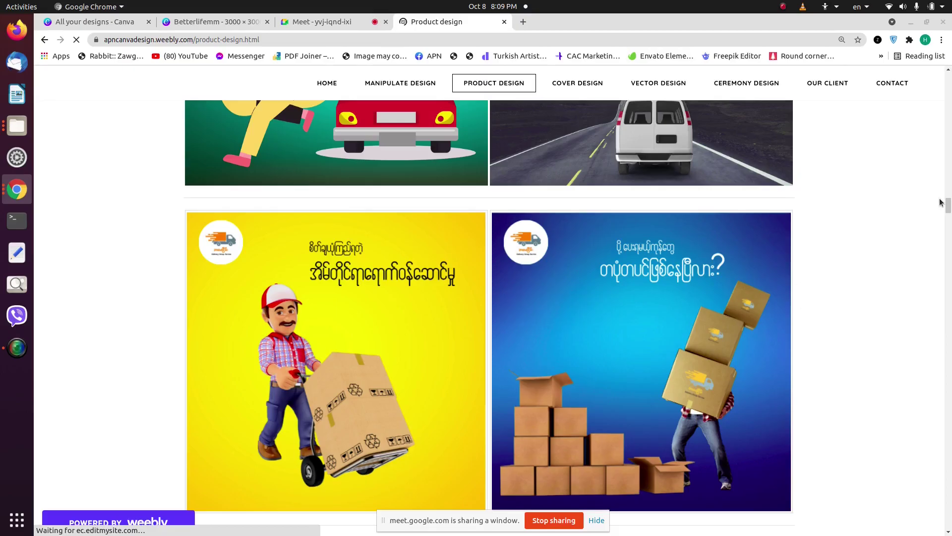
scroll(936, 218, down, 15)
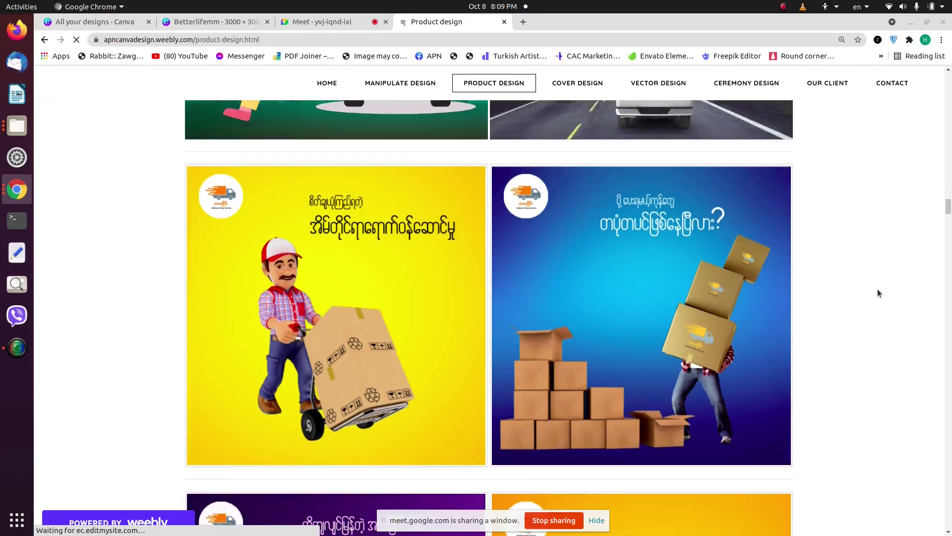
scroll(936, 253, down, 10)
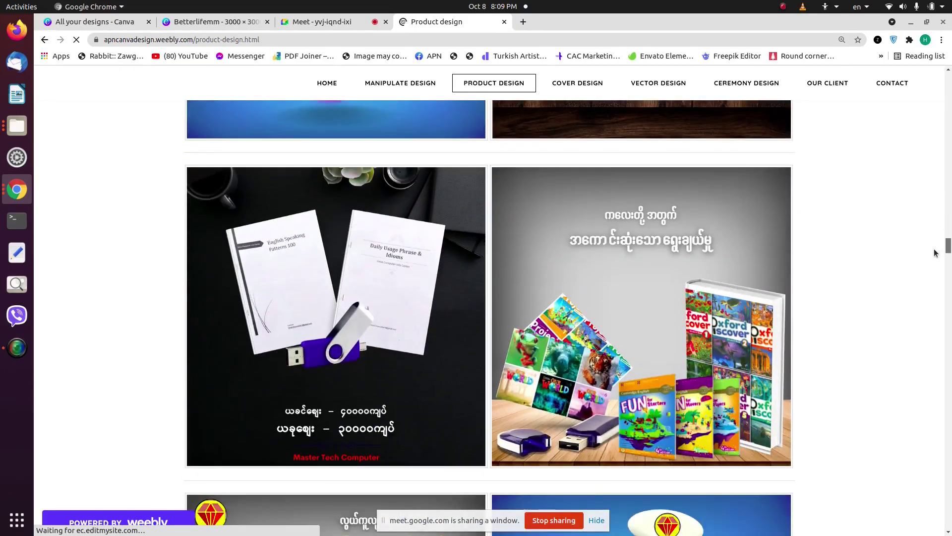
scroll(929, 273, down, 20)
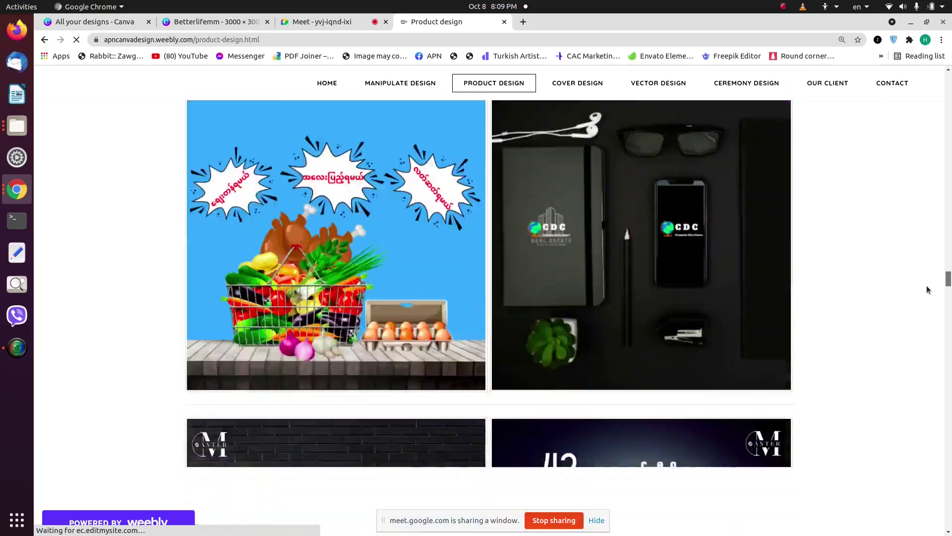
scroll(831, 331, down, 15)
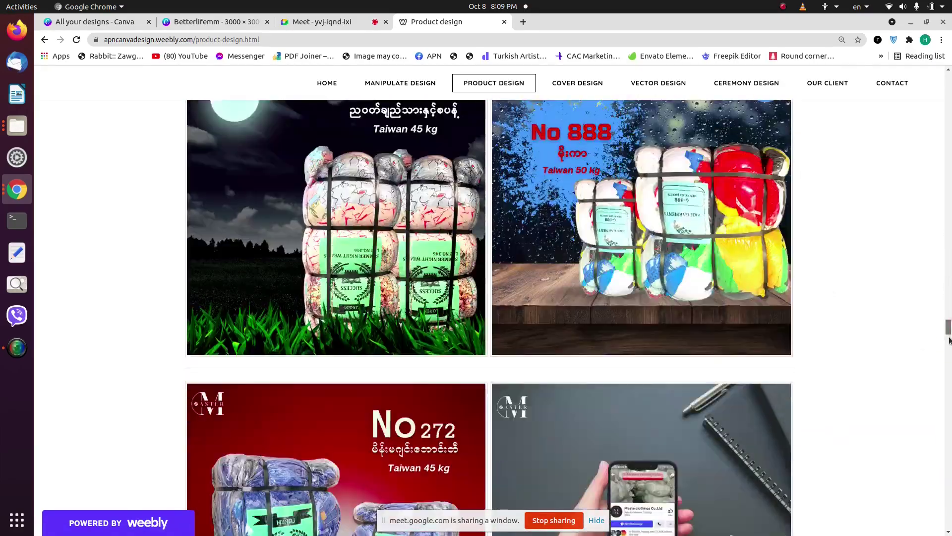
drag(950, 340, 928, 430)
scroll(915, 453, down, 20)
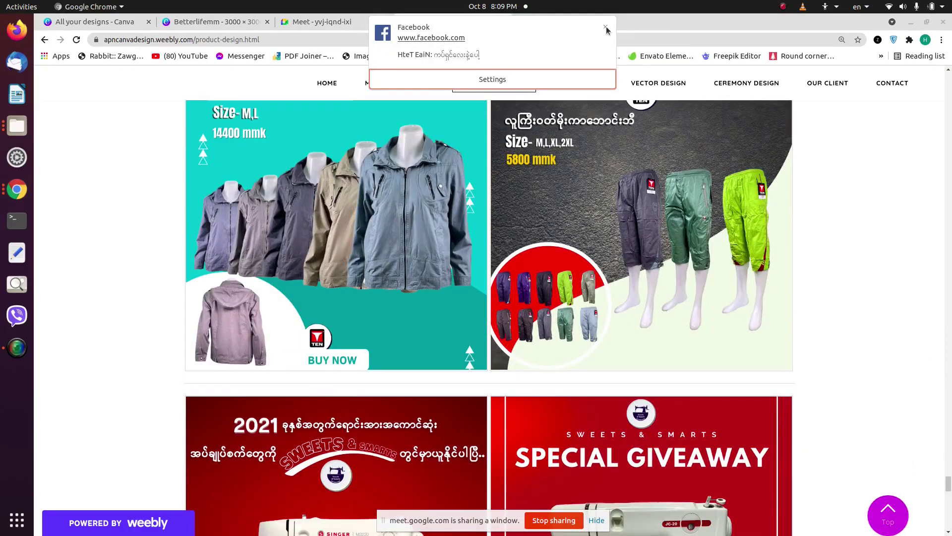
Step: Dismiss the Facebook notification and keep scrolling down the gallery
click(610, 22)
scroll(789, 304, down, 20)
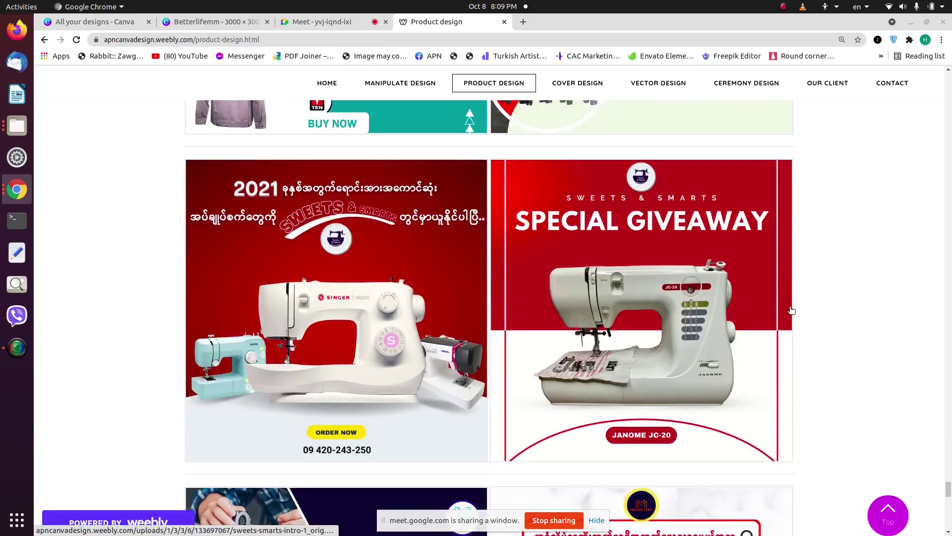
scroll(793, 318, down, 15)
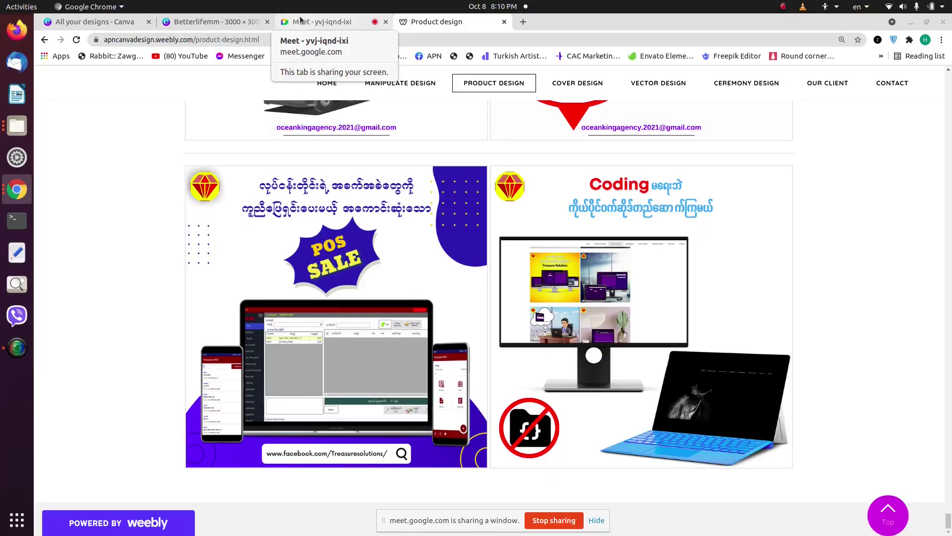
Step: Return to the Google Meet call's presentation view
click(300, 19)
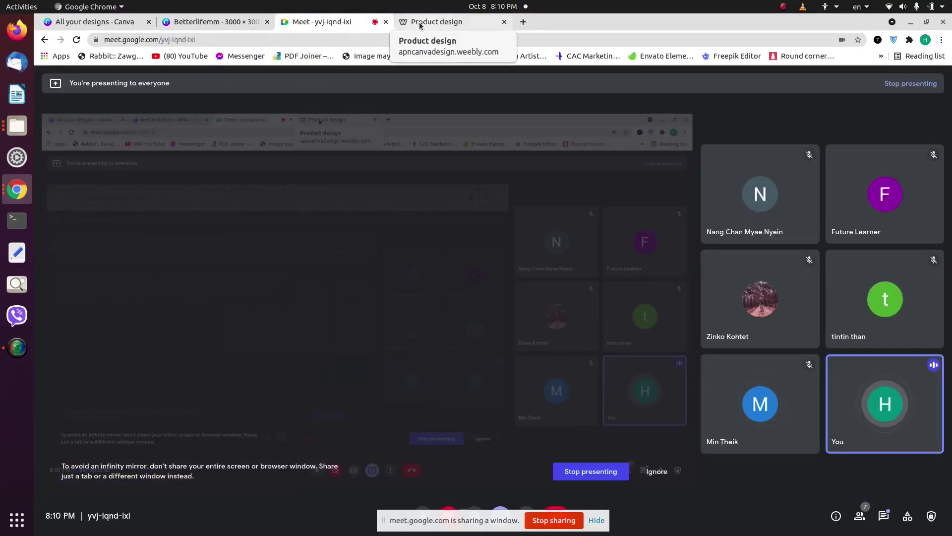
Step: Open an extra blank Chrome tab, then bring the Betterlifemm Canva design back
click(212, 21)
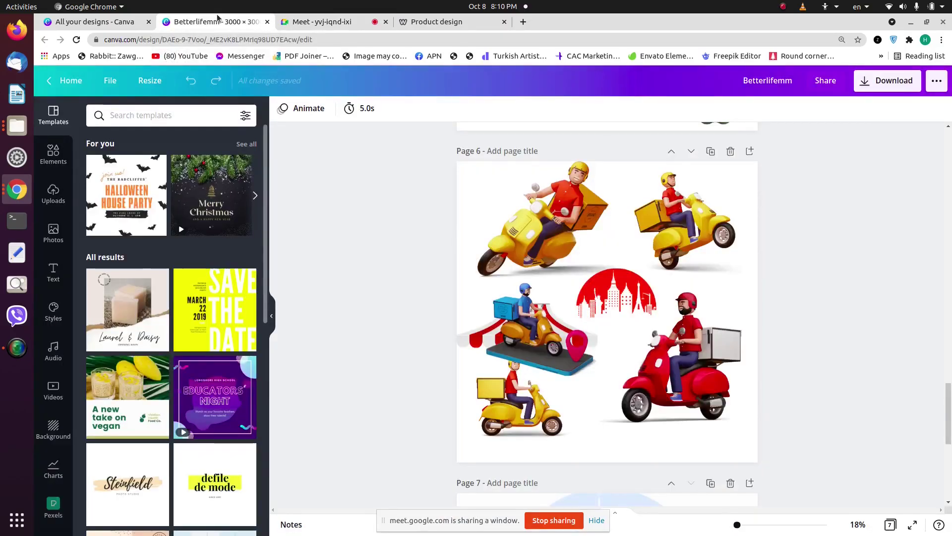
click(309, 19)
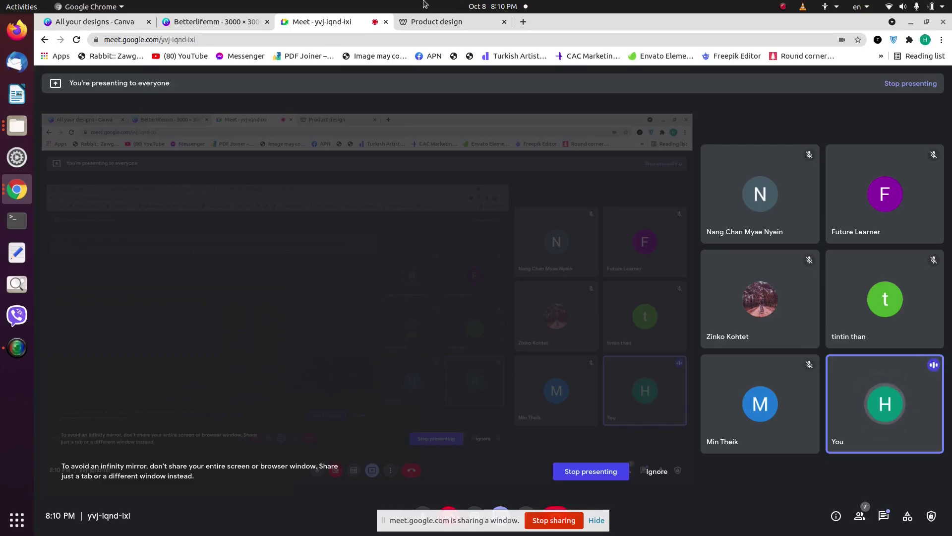
click(524, 21)
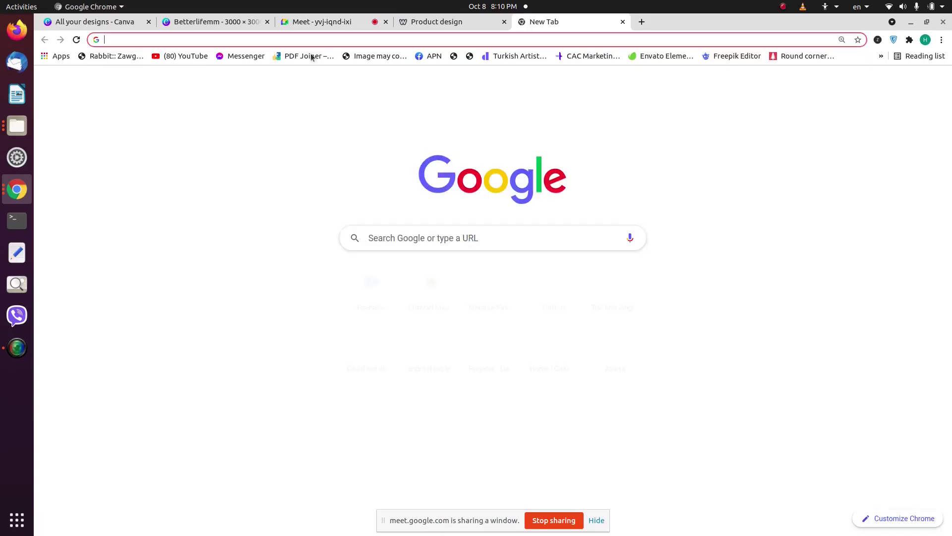
click(232, 23)
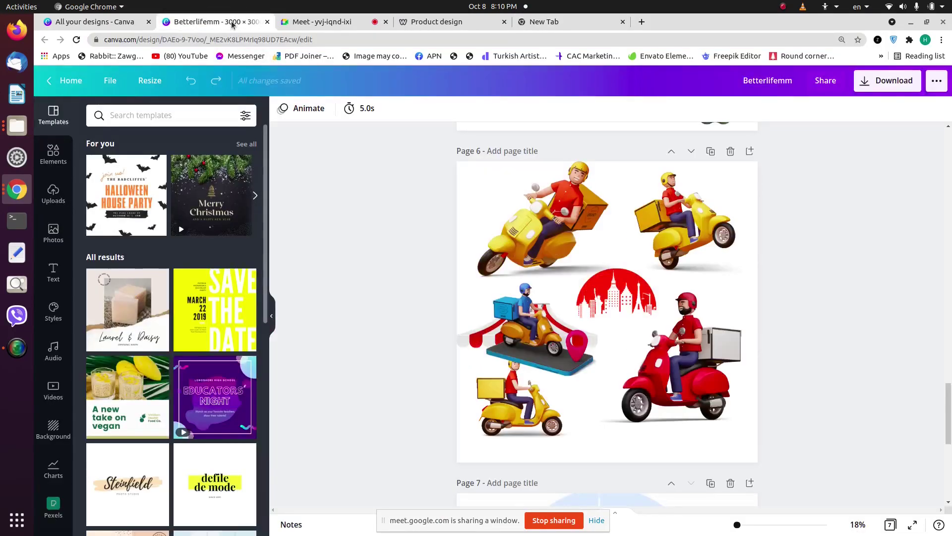
Step: Create a new custom-size Canva design of 3000 × 3000 px
click(117, 24)
click(856, 87)
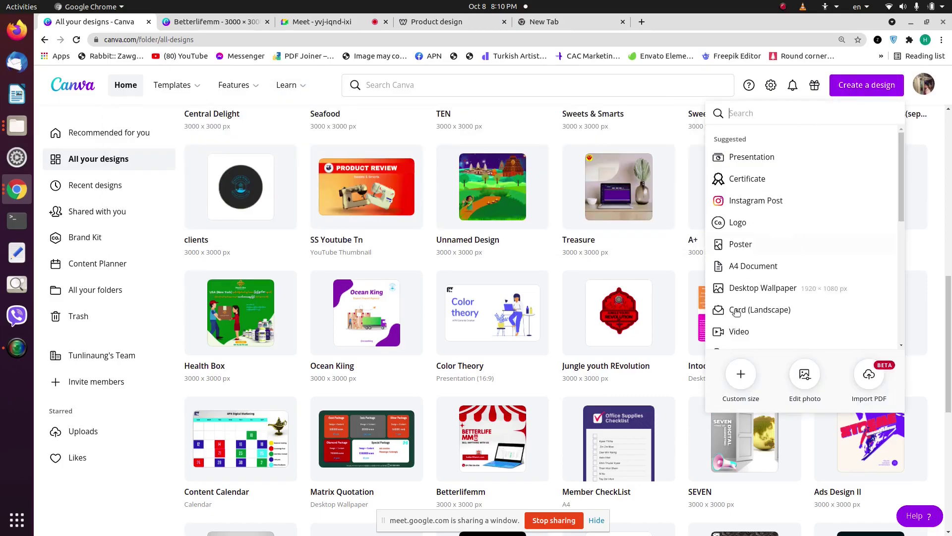
click(741, 373)
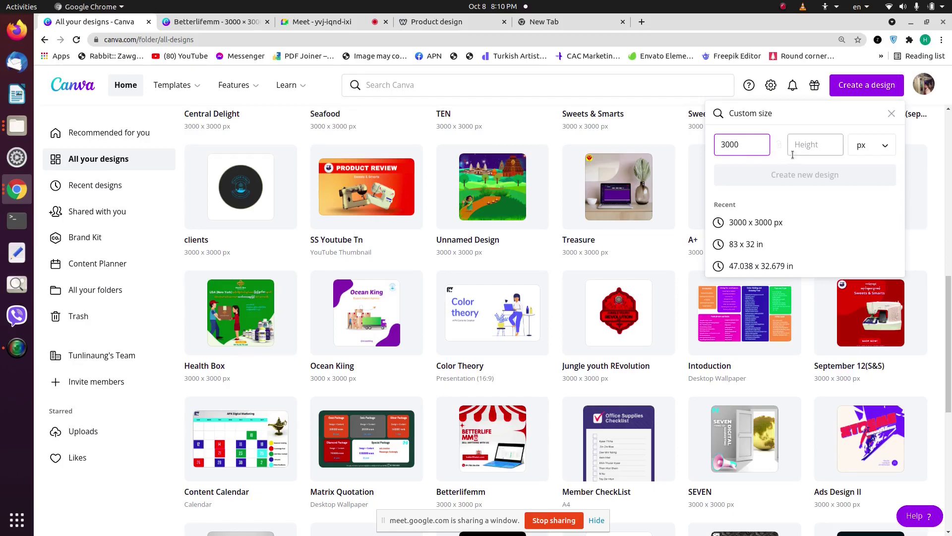
click(809, 144)
text(3000)
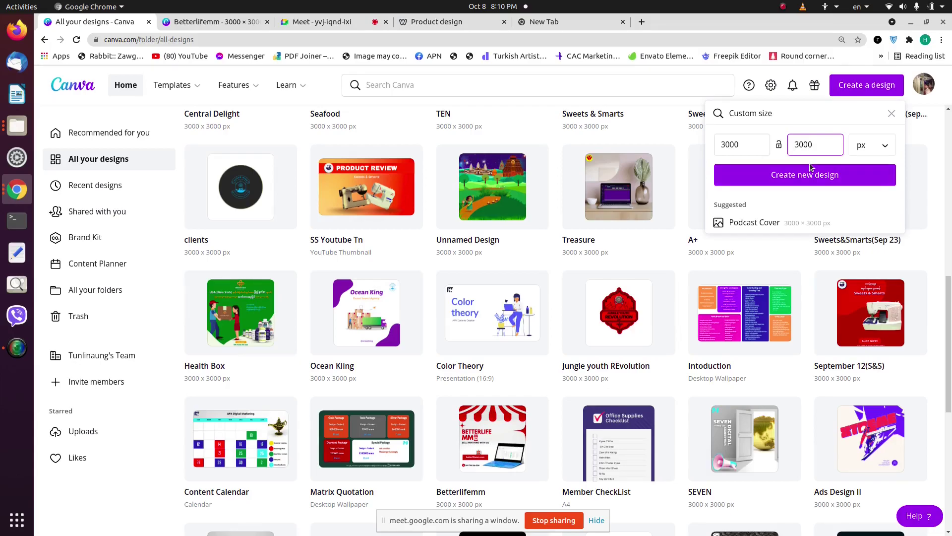
click(810, 175)
click(903, 7)
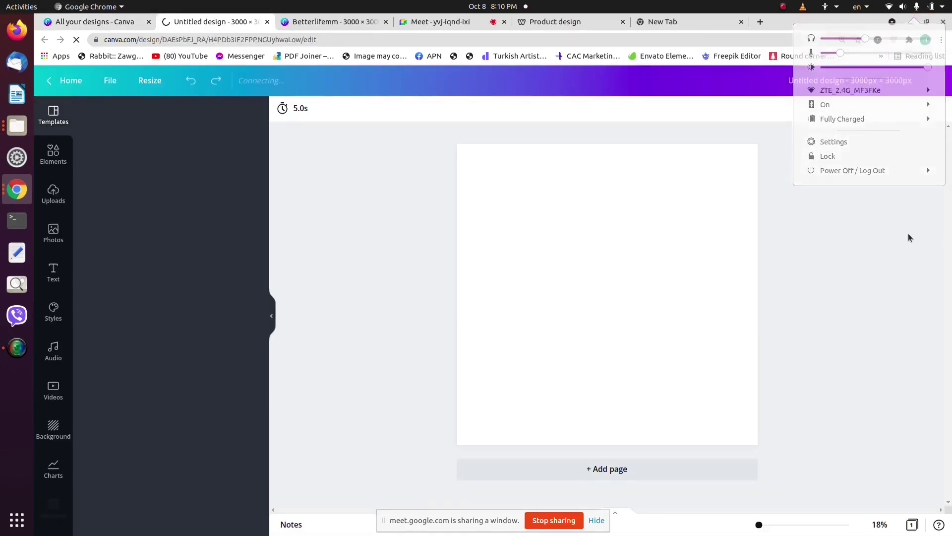
click(909, 233)
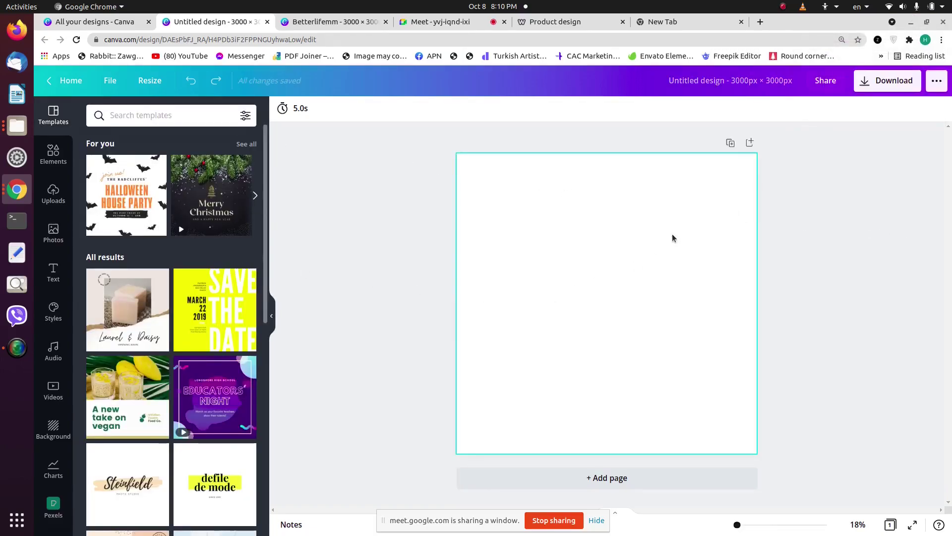
click(671, 236)
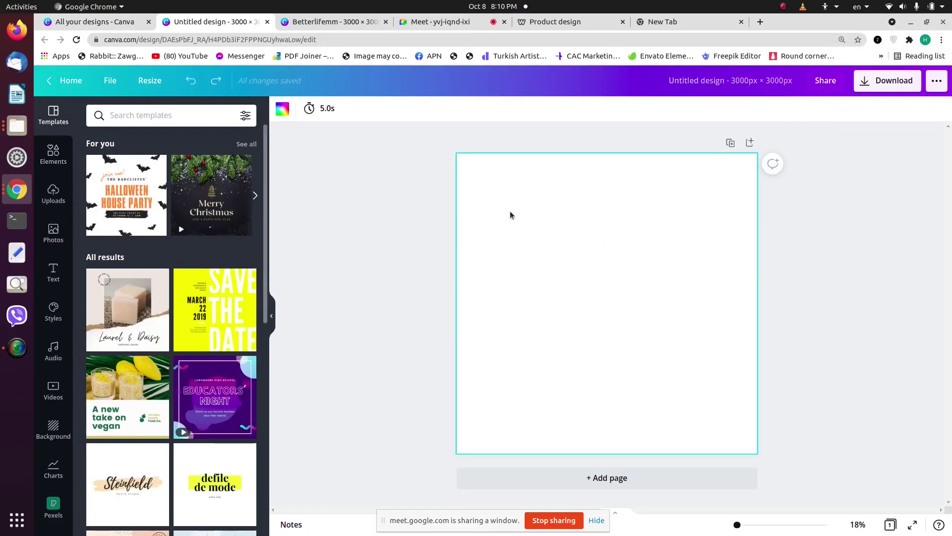
scroll(186, 258, down, 15)
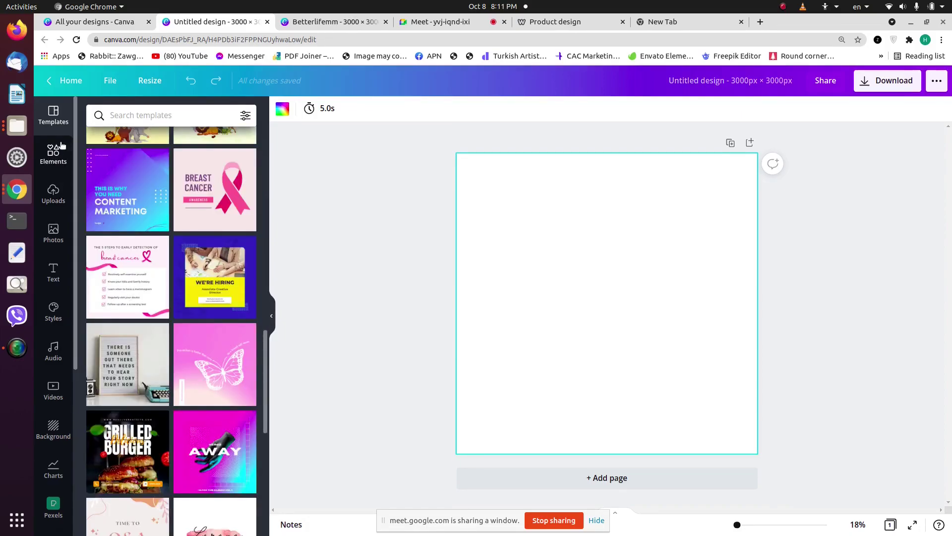
click(53, 151)
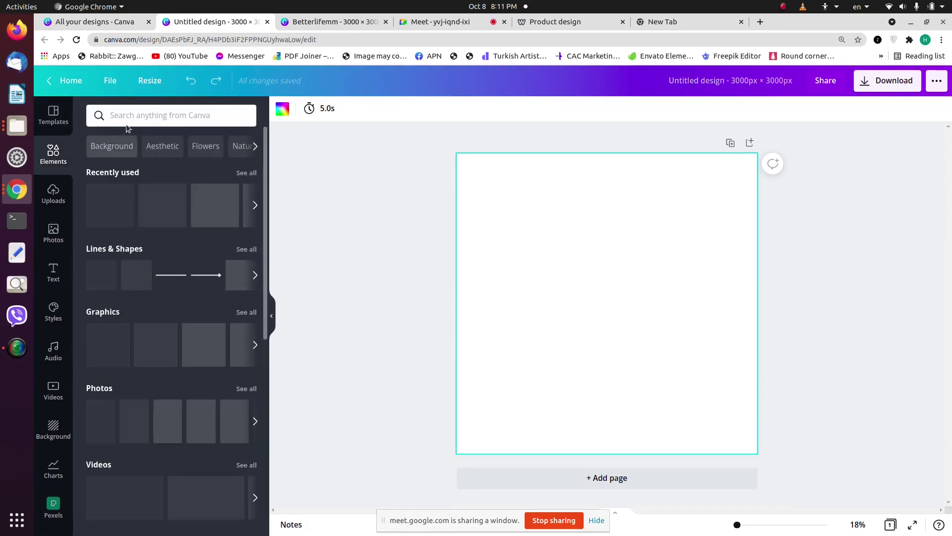
click(128, 117)
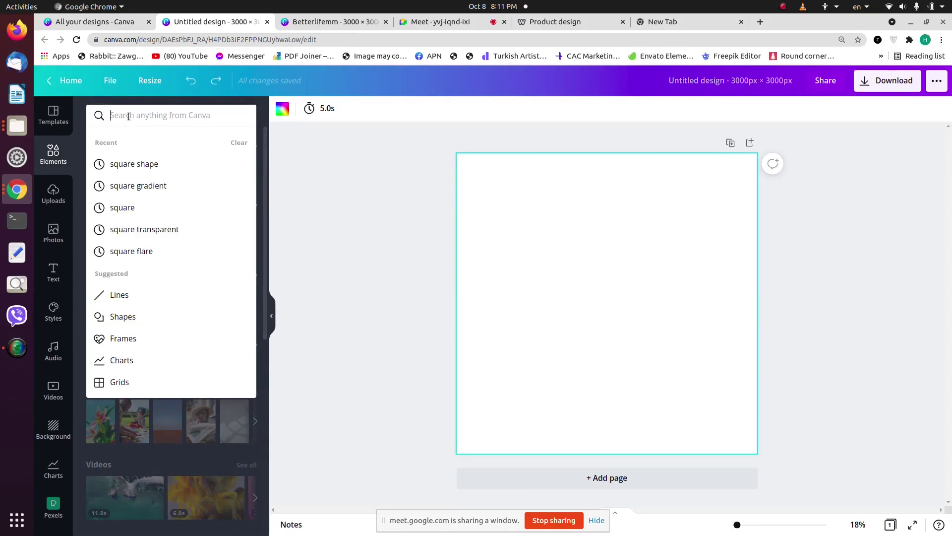
text(ganesh)
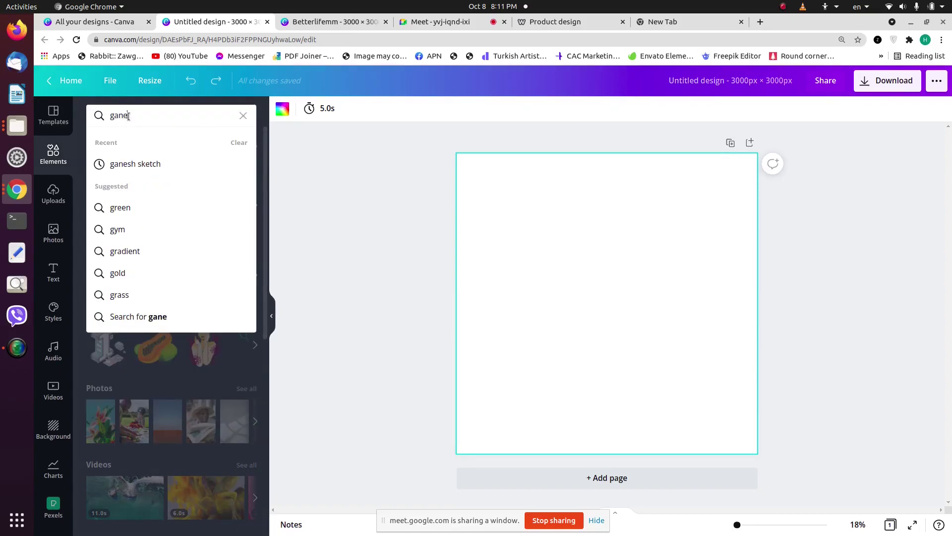
key(Return)
click(165, 141)
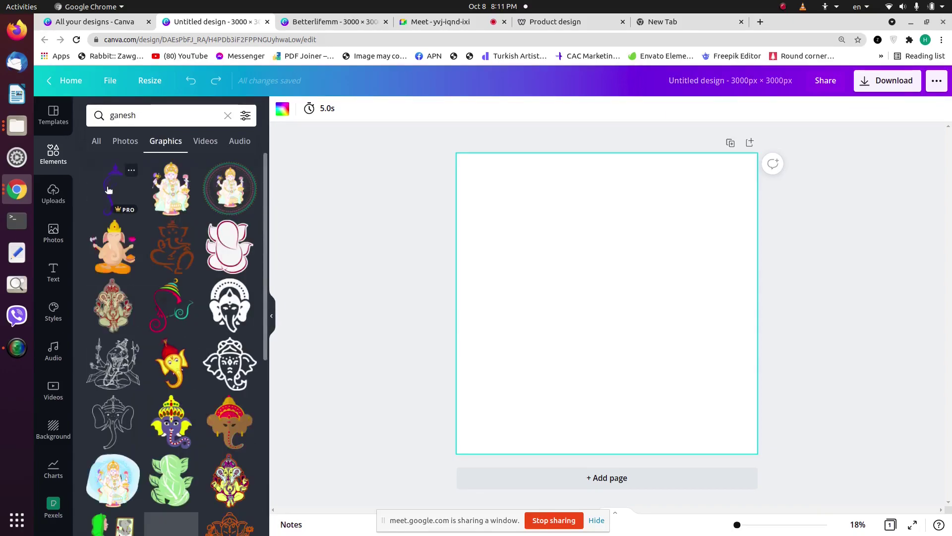
click(114, 191)
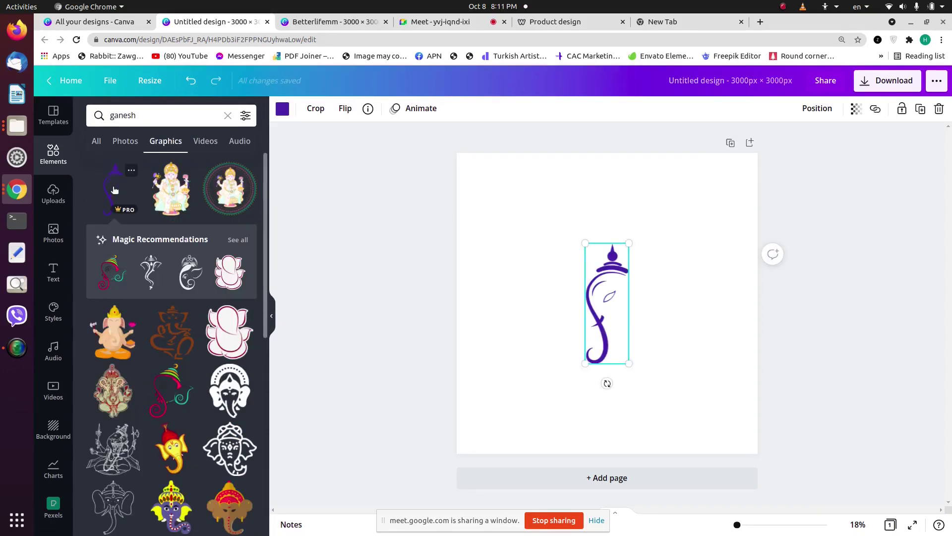
key(Delete)
click(228, 115)
text(deli)
key(Return)
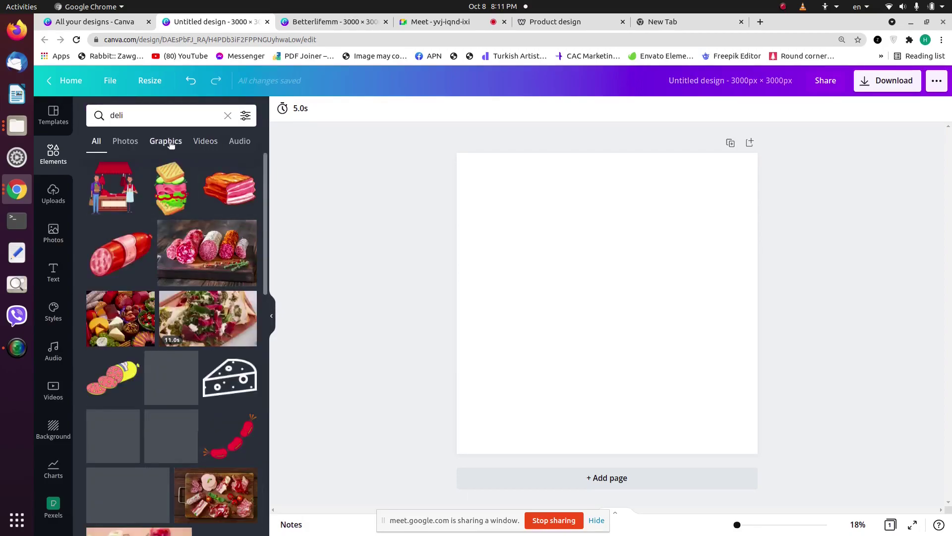
click(167, 141)
click(226, 116)
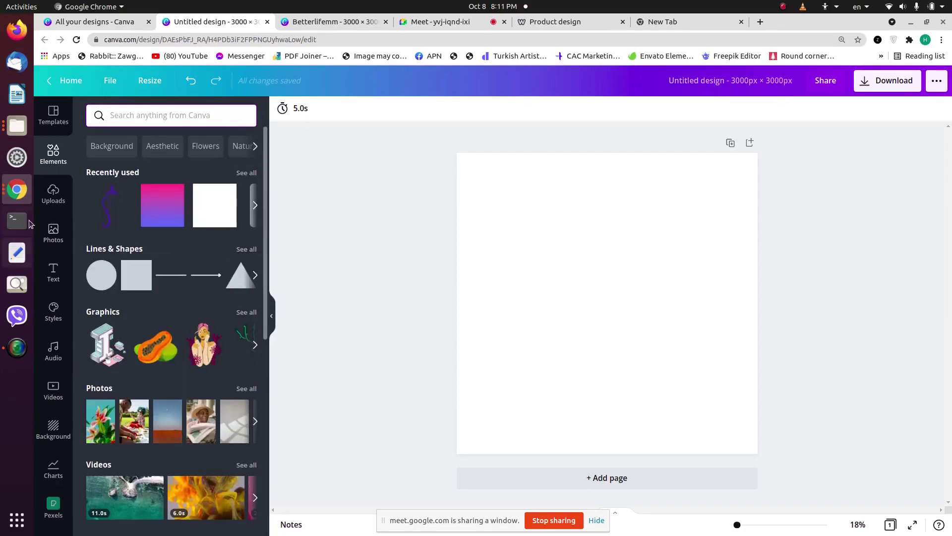
Step: Browse Uploads and Photos, trying and clearing a 'fruit' photo search
click(67, 197)
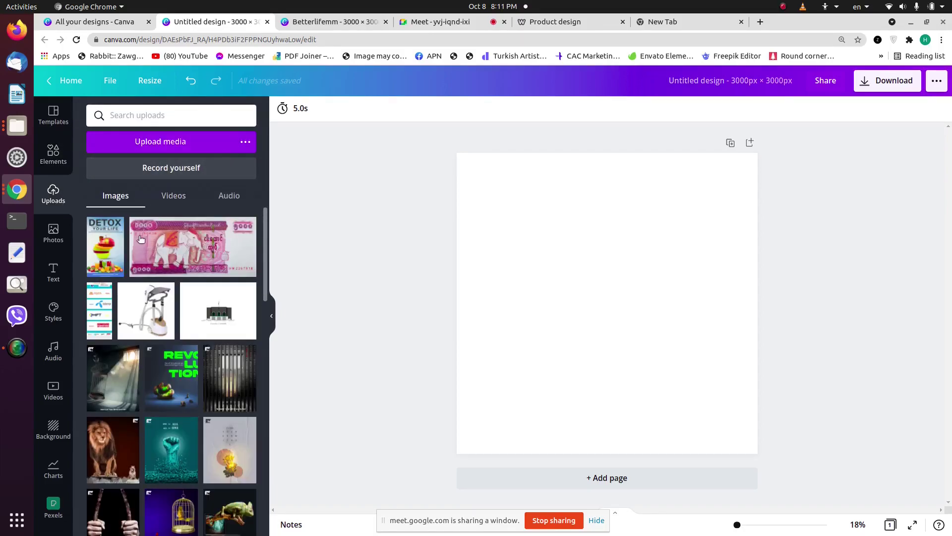
click(55, 233)
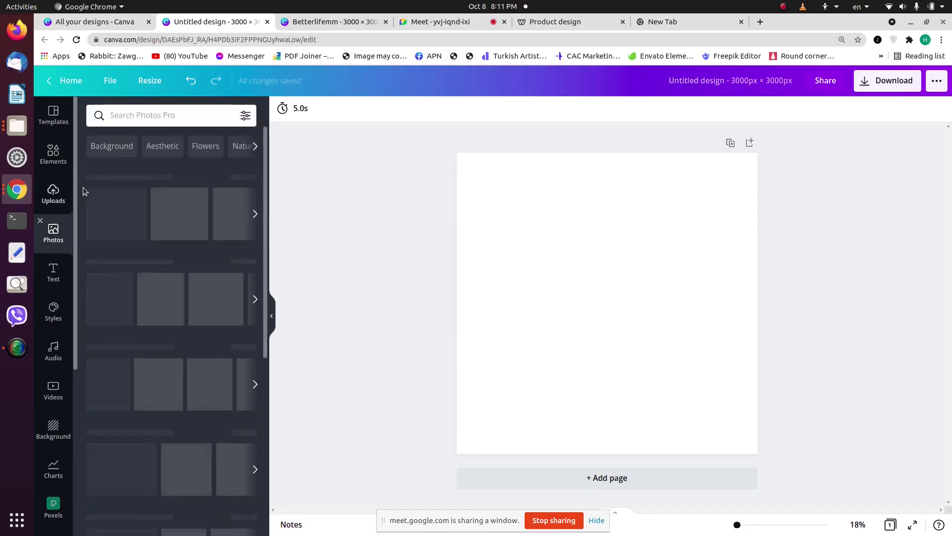
click(133, 117)
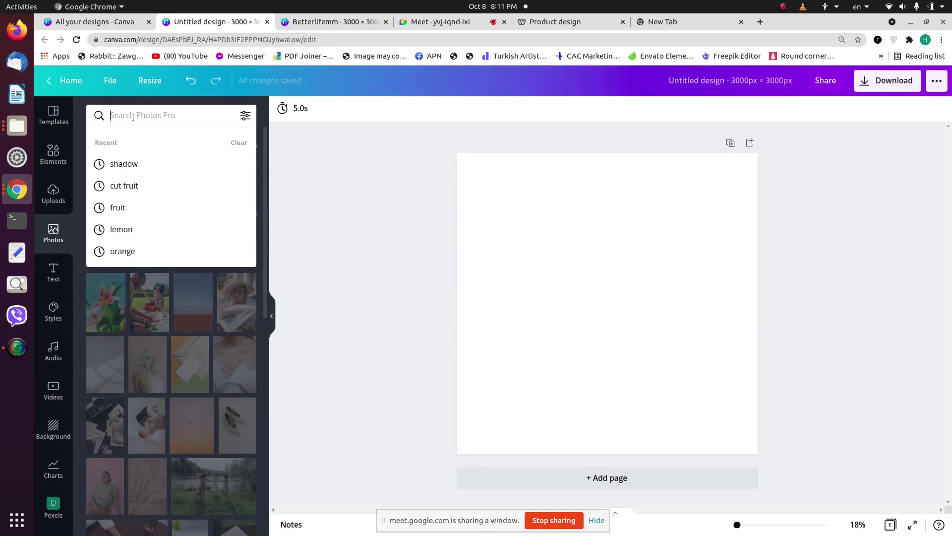
text(fruit)
key(Return)
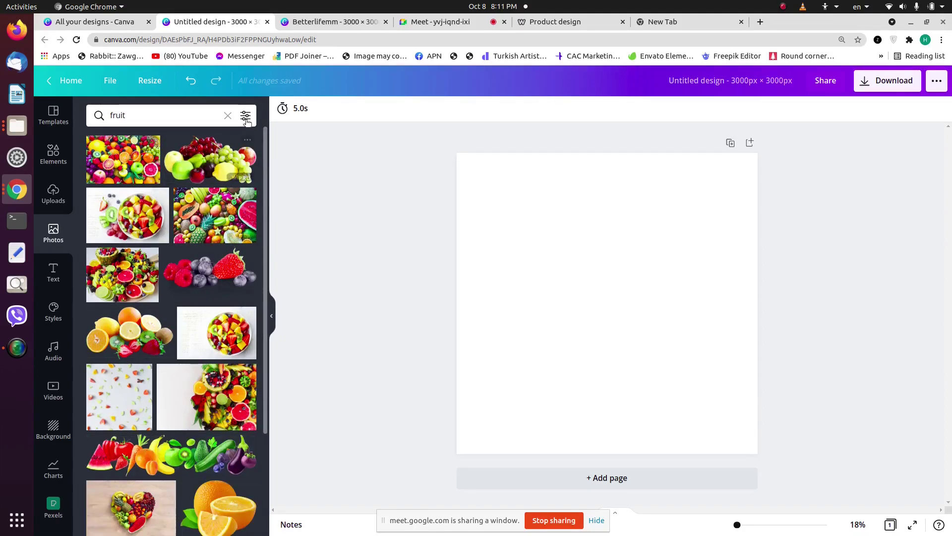
click(229, 116)
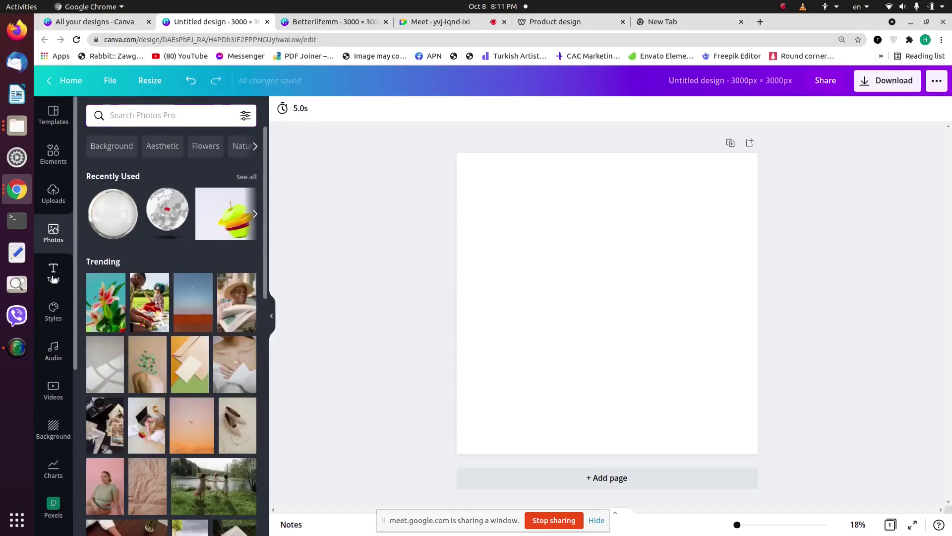
Step: Browse the Text, Styles, Audio, Videos and Templates panels
click(53, 272)
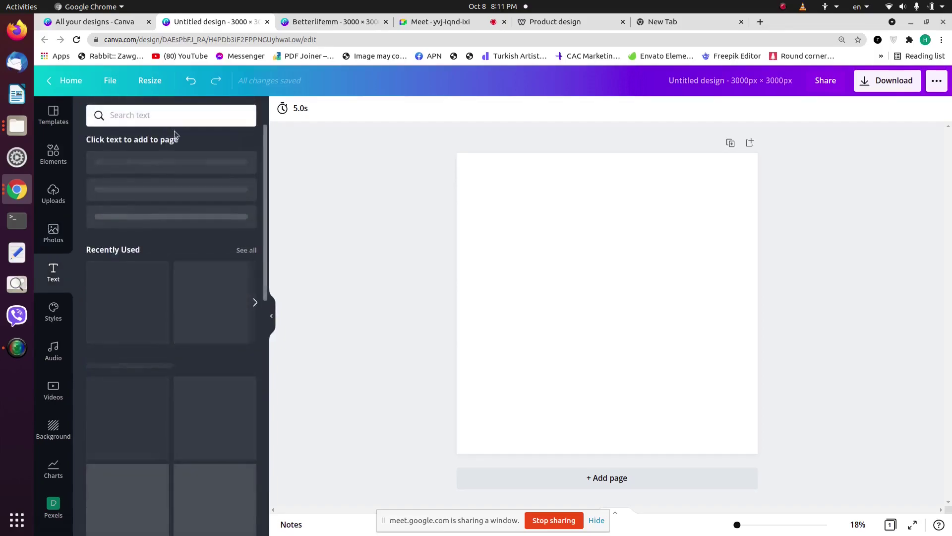
click(52, 310)
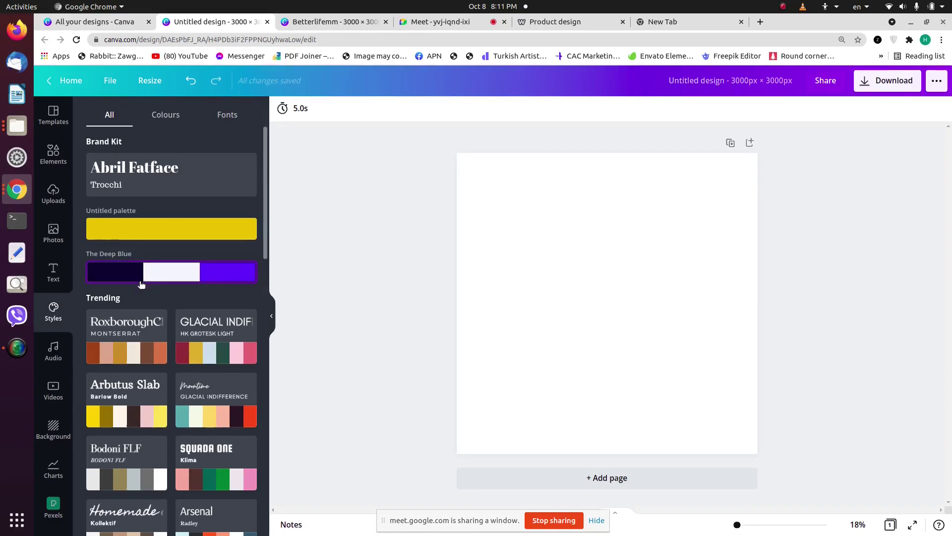
click(53, 354)
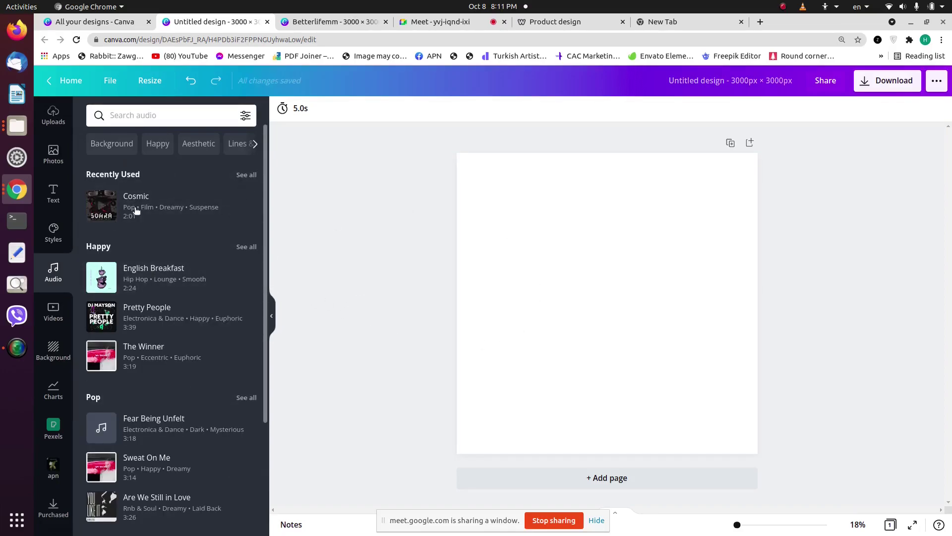
click(53, 311)
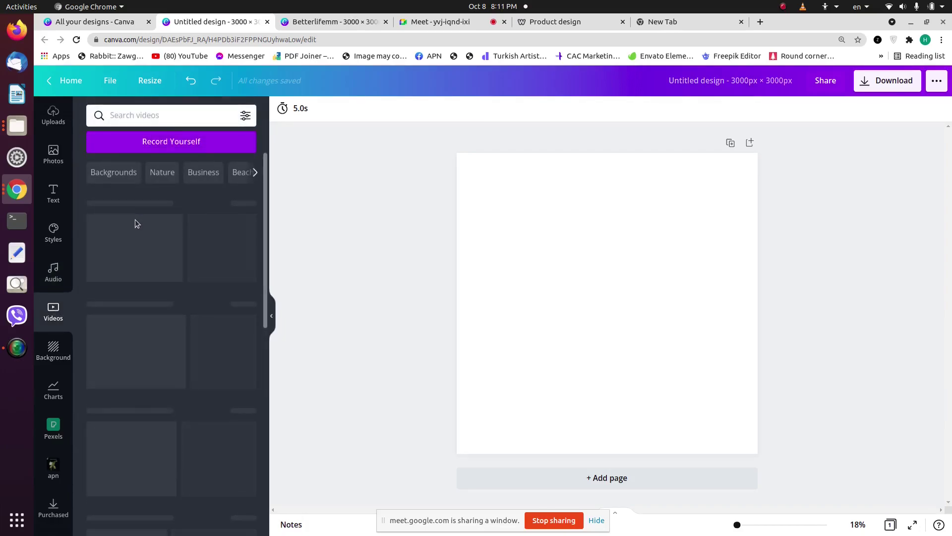
scroll(46, 367, down, 3)
scroll(46, 367, up, 5)
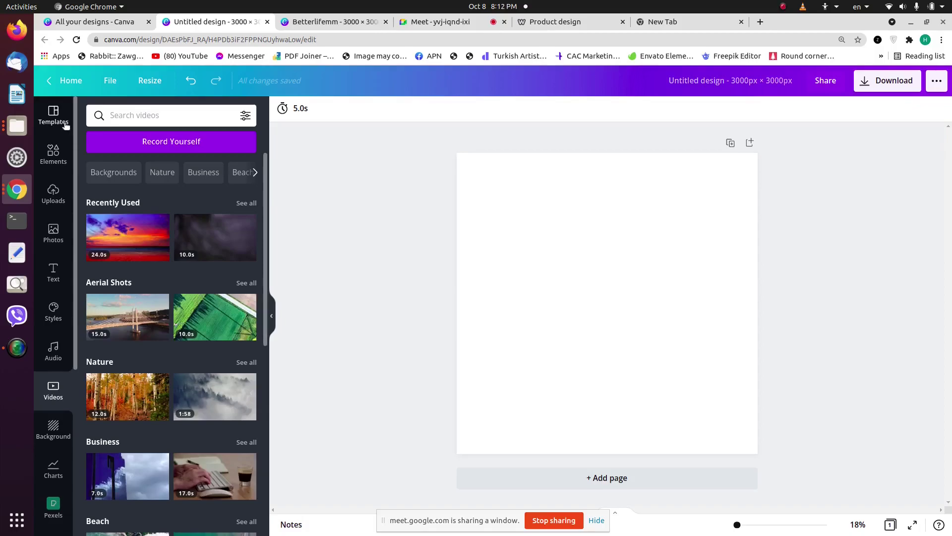
click(53, 115)
scroll(62, 367, down, 6)
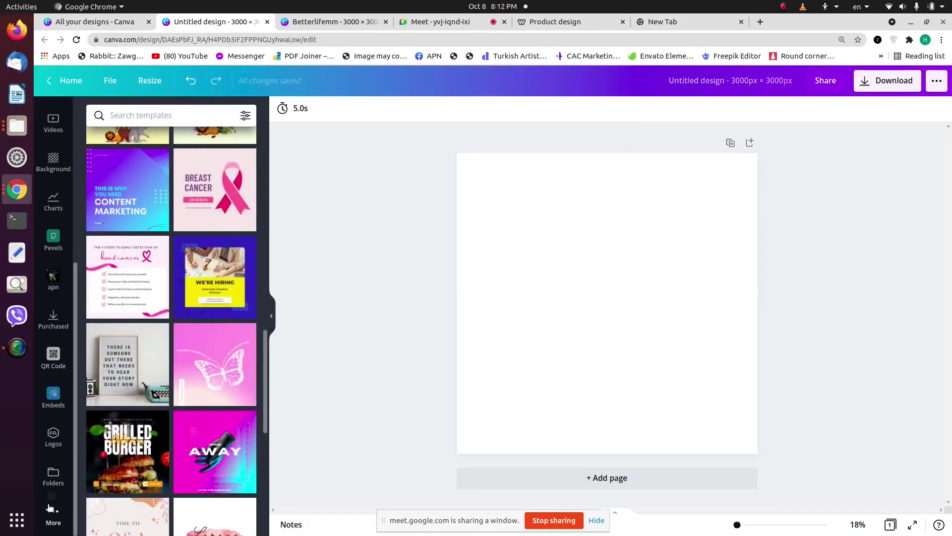
Step: Open the Emoji app from More, then remove it from the app list
click(53, 515)
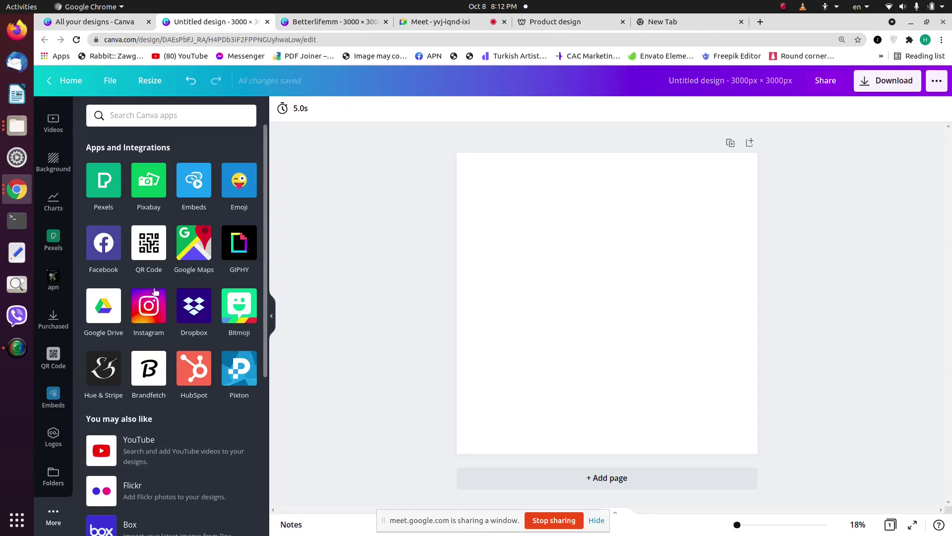
click(232, 187)
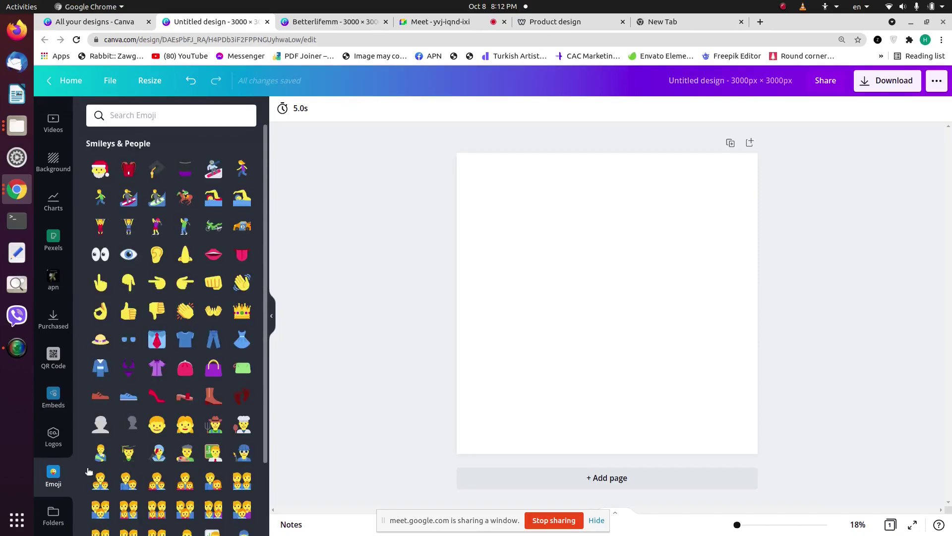
scroll(61, 316, up, 5)
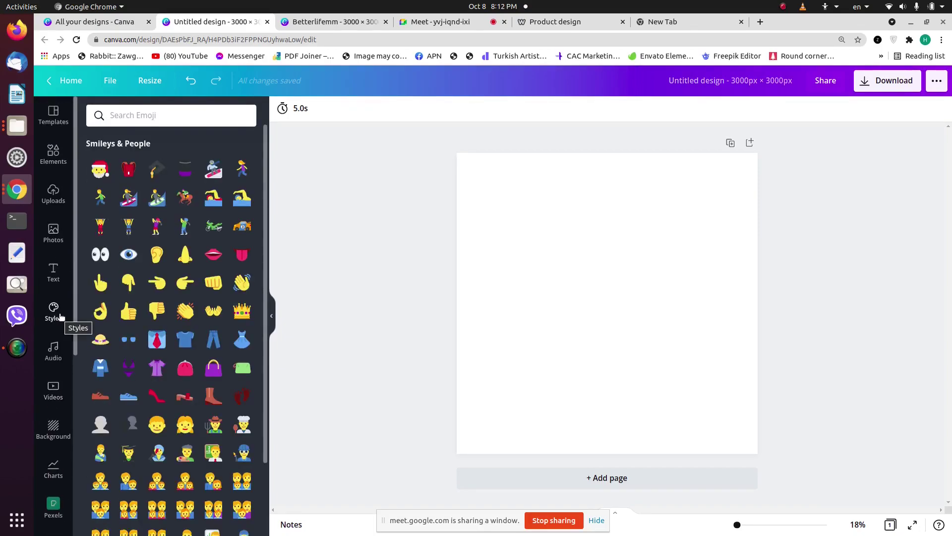
scroll(52, 339, down, 5)
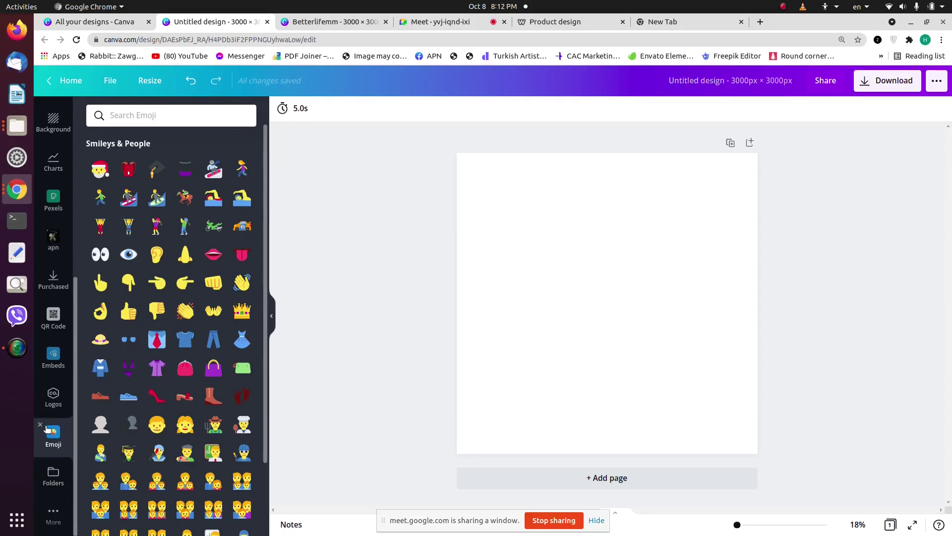
click(40, 426)
scroll(63, 373, up, 3)
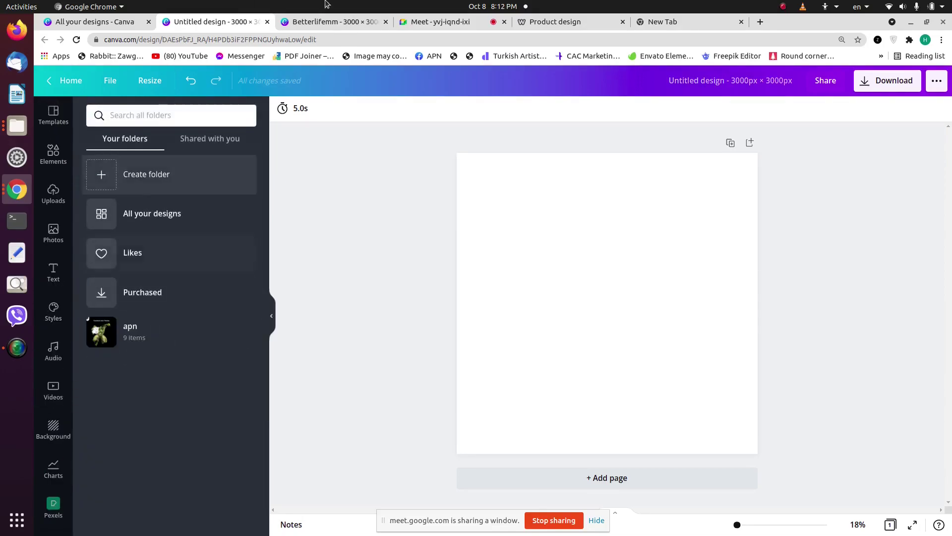
Step: Search Google for 'sewiing machine' in the new tab
click(659, 23)
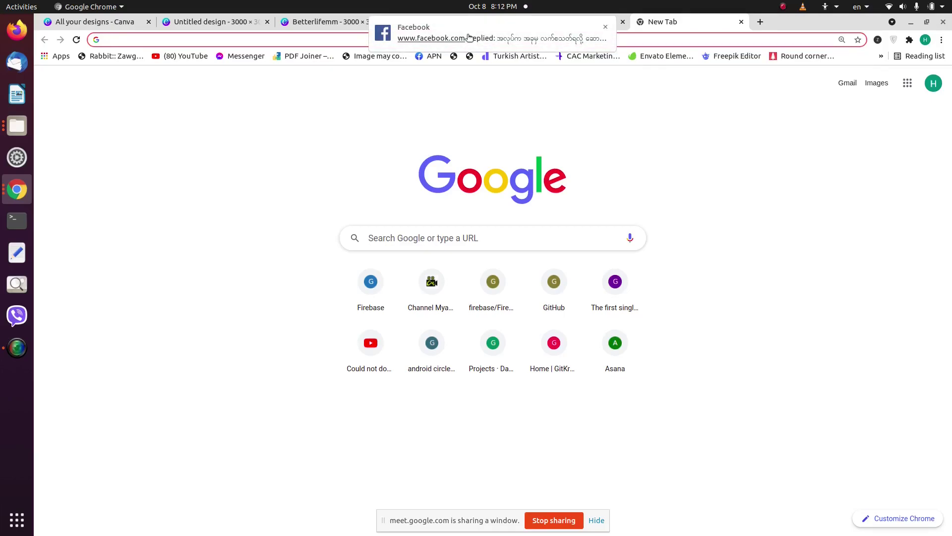
click(606, 27)
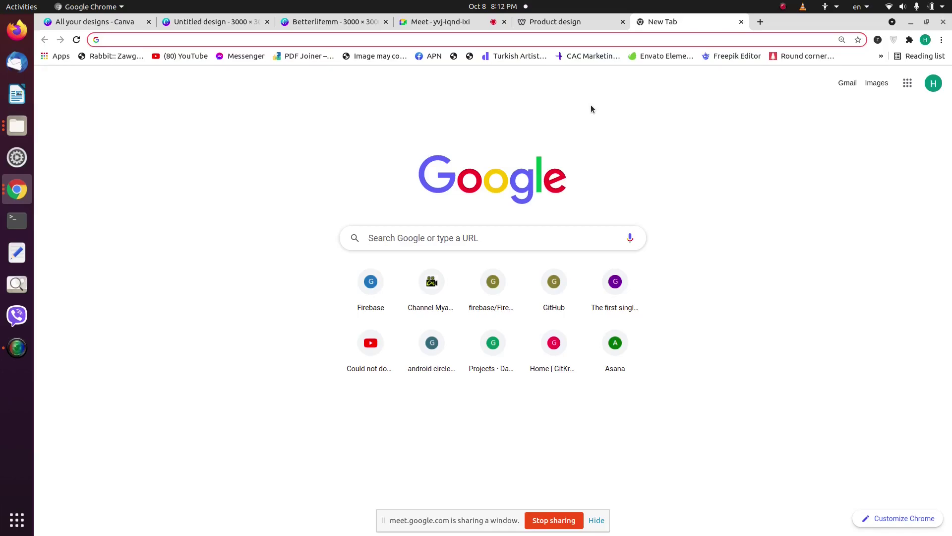
text(sewiing machine)
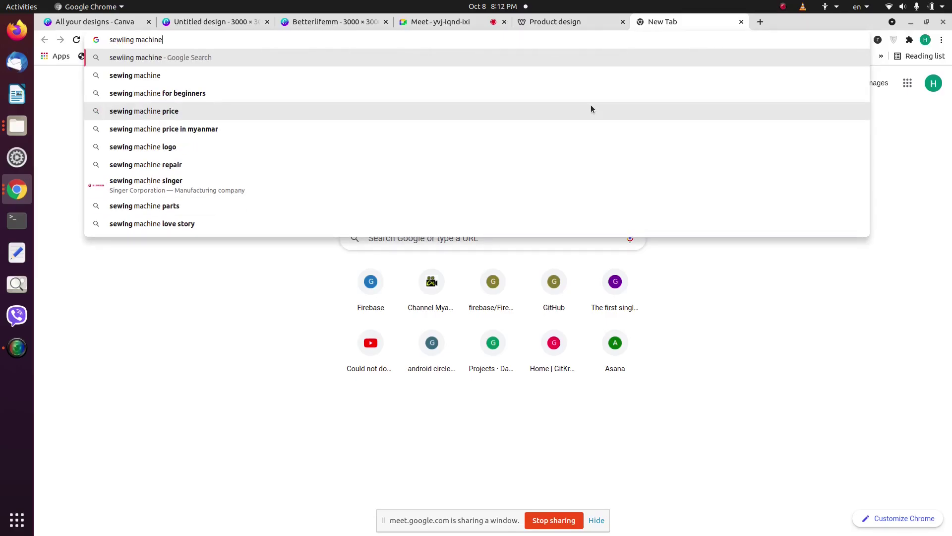
key(Return)
Step: Browse sewing machine image results, previewing the Singer M2105, M1500 and MX60
click(195, 127)
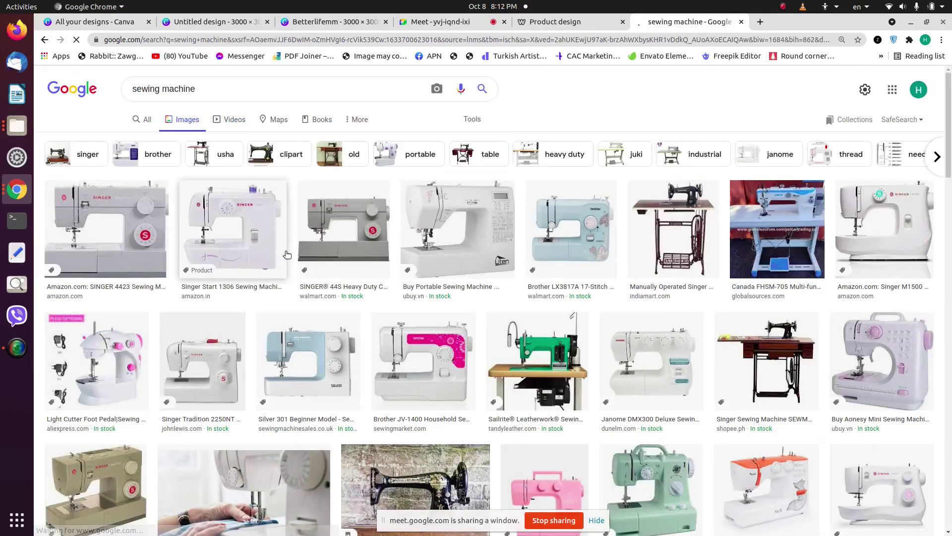
scroll(500, 320, down, 3)
scroll(499, 320, down, 14)
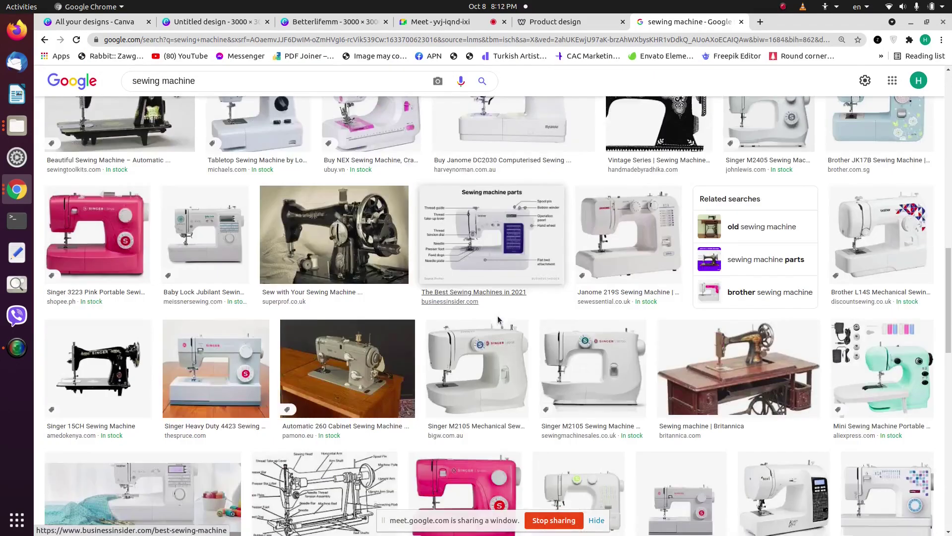
scroll(499, 320, down, 3)
click(594, 257)
scroll(747, 348, down, 5)
scroll(752, 306, up, 5)
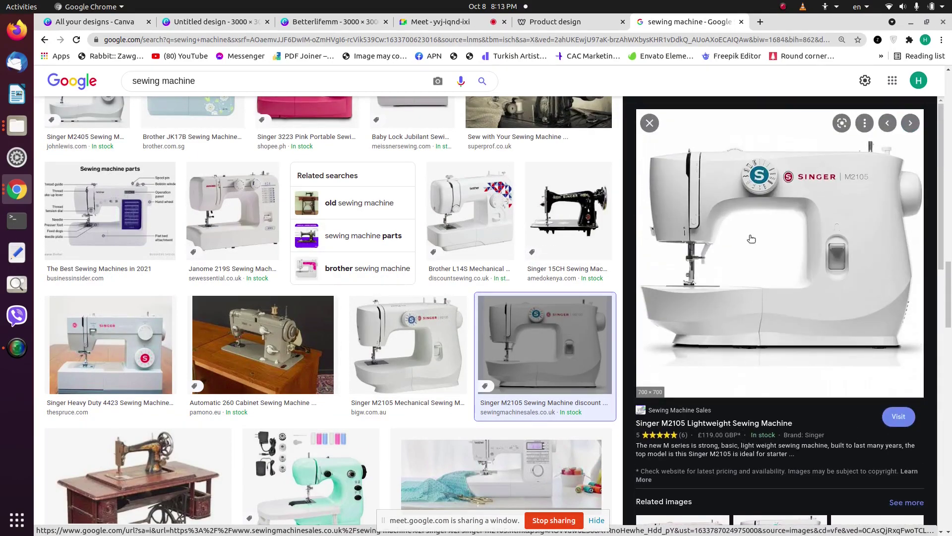
scroll(754, 298, down, 4)
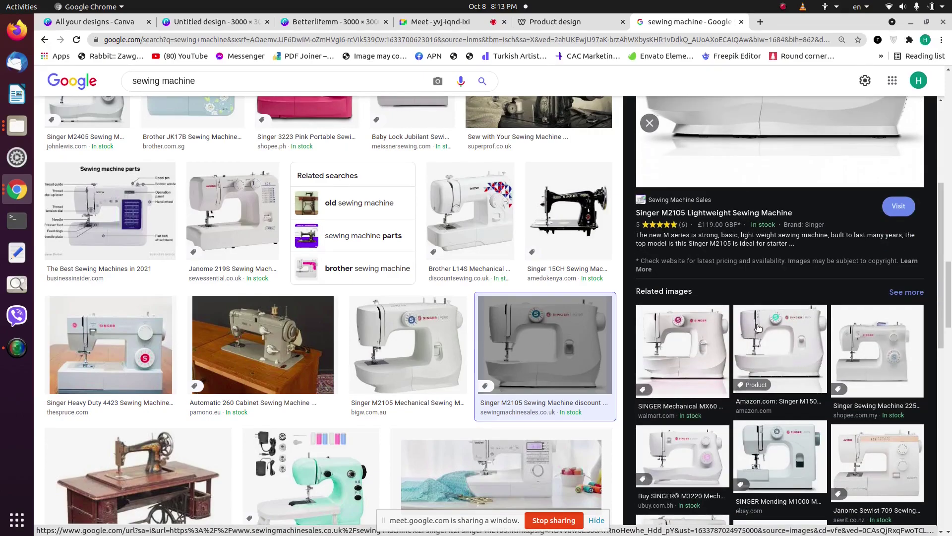
click(794, 357)
scroll(732, 249, down, 4)
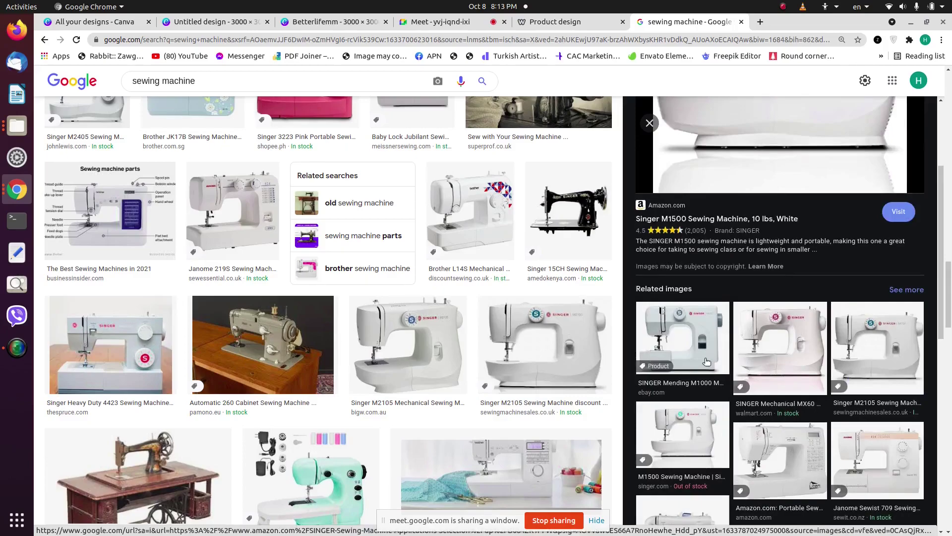
click(764, 357)
scroll(762, 261, down, 4)
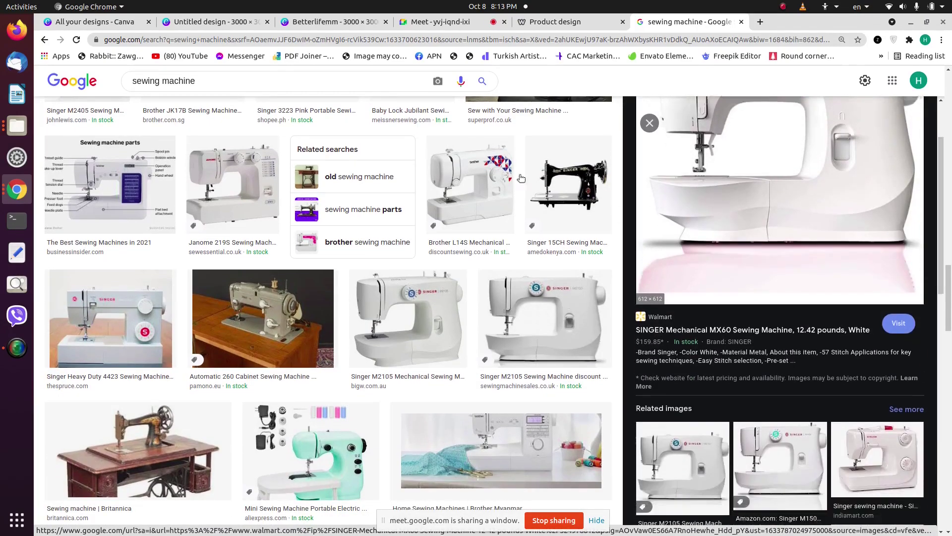
scroll(348, 199, up, 3)
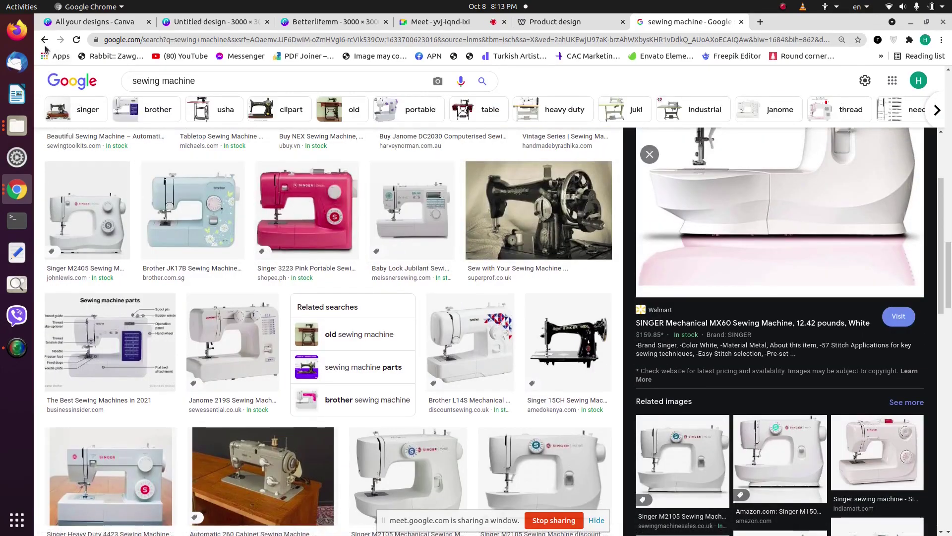
Step: Save the Singer M2105 preview image to the computer
click(45, 44)
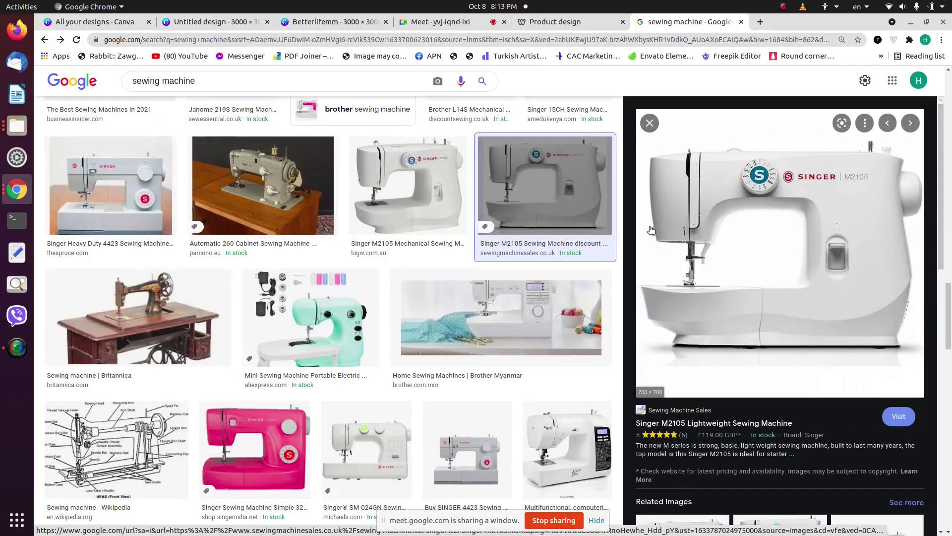
right_click(760, 226)
click(793, 349)
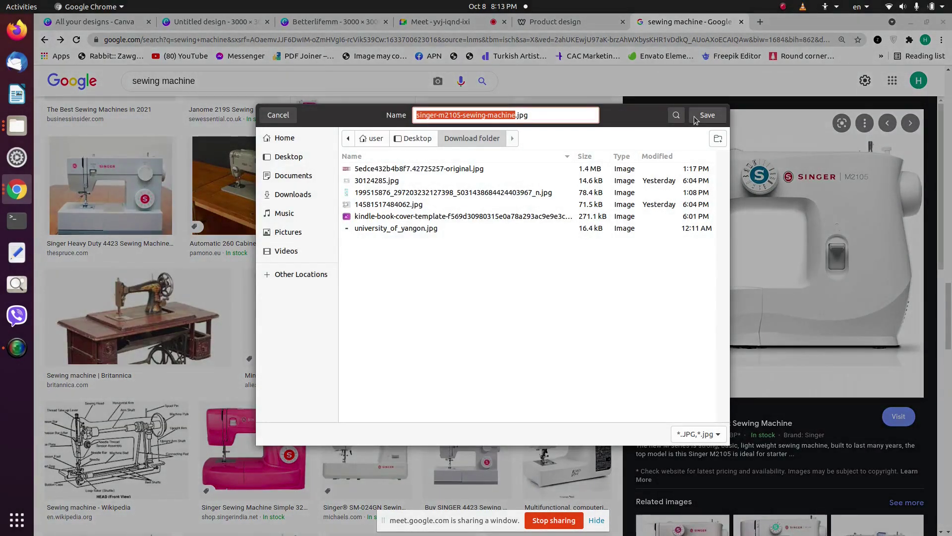
click(698, 118)
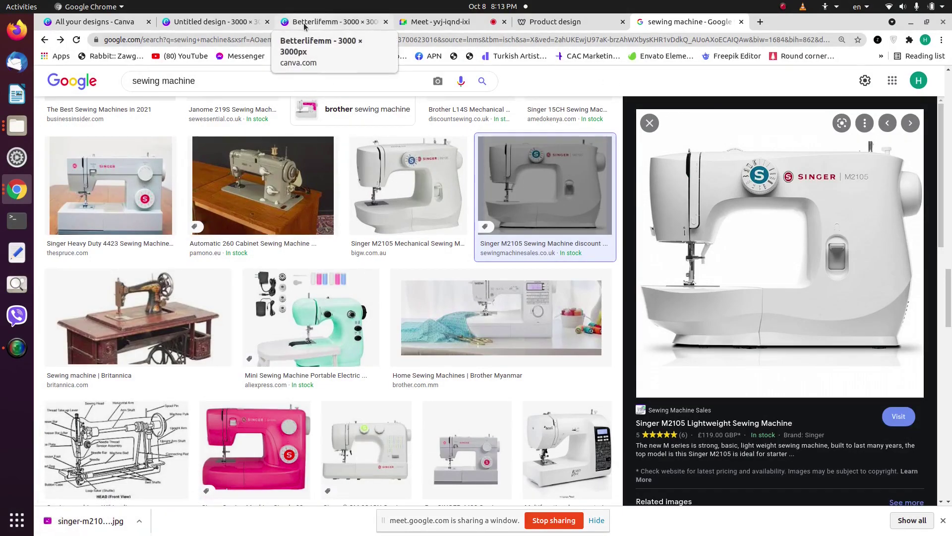
Step: Upload the Singer photo to Canva and place it slightly below the page centre
click(209, 22)
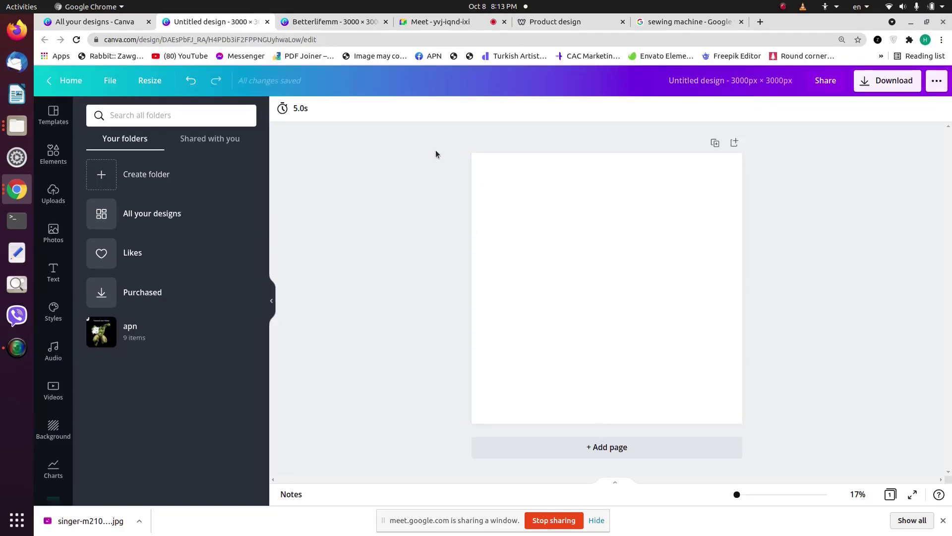
drag(93, 507, 128, 196)
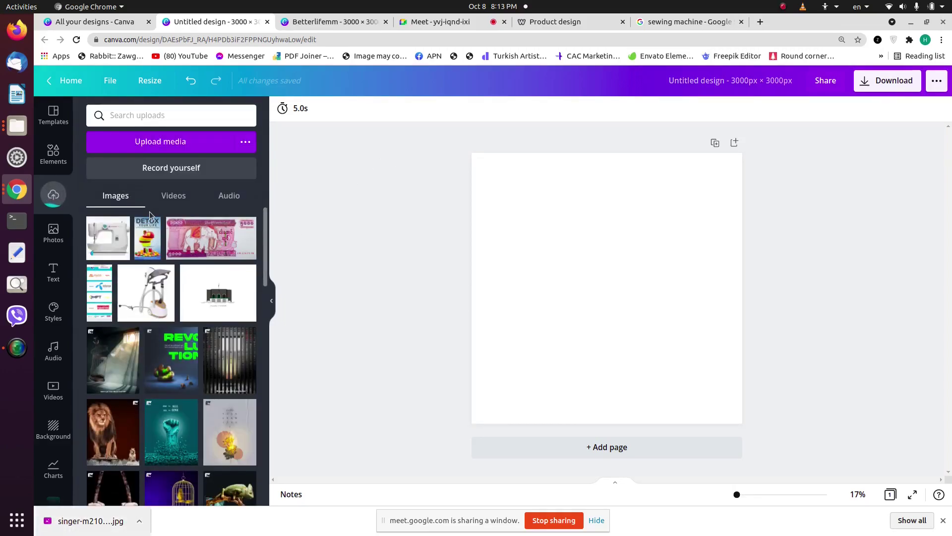
click(944, 520)
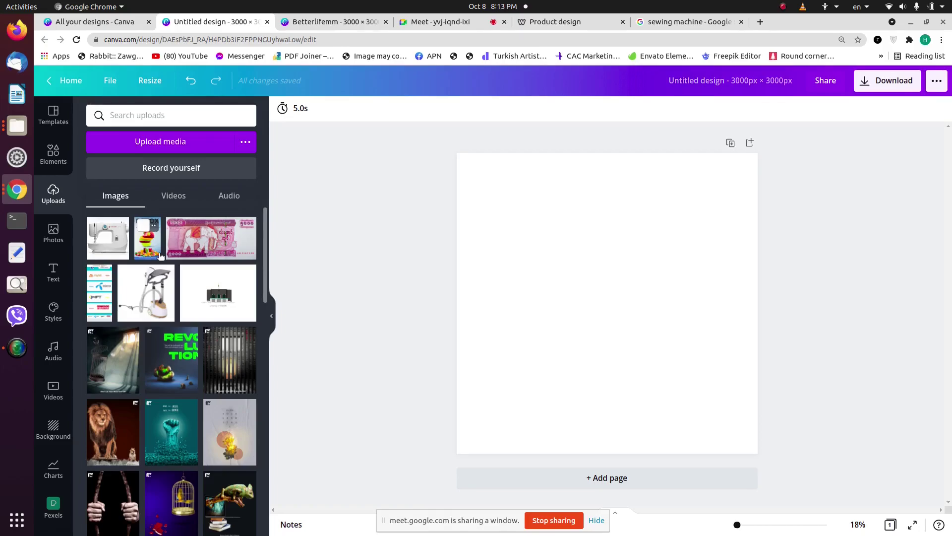
click(99, 242)
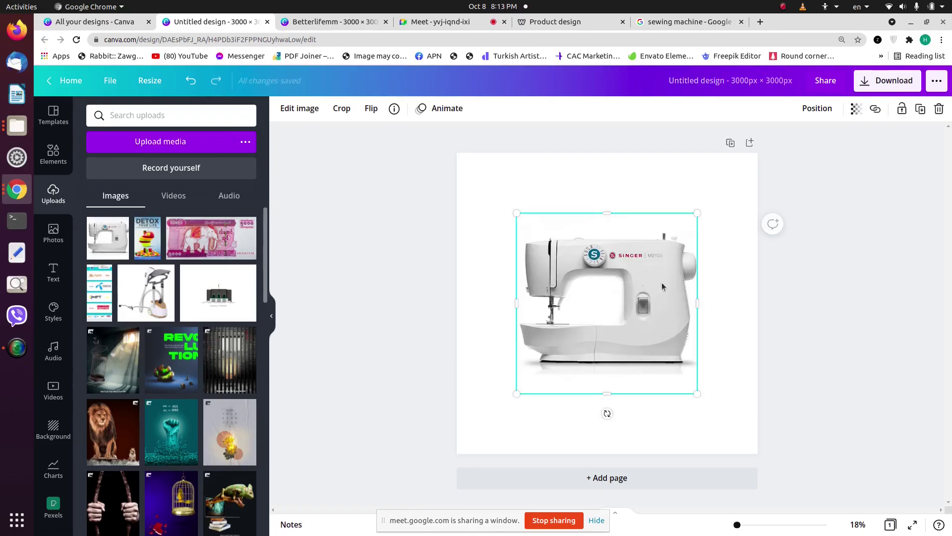
drag(633, 302, 633, 322)
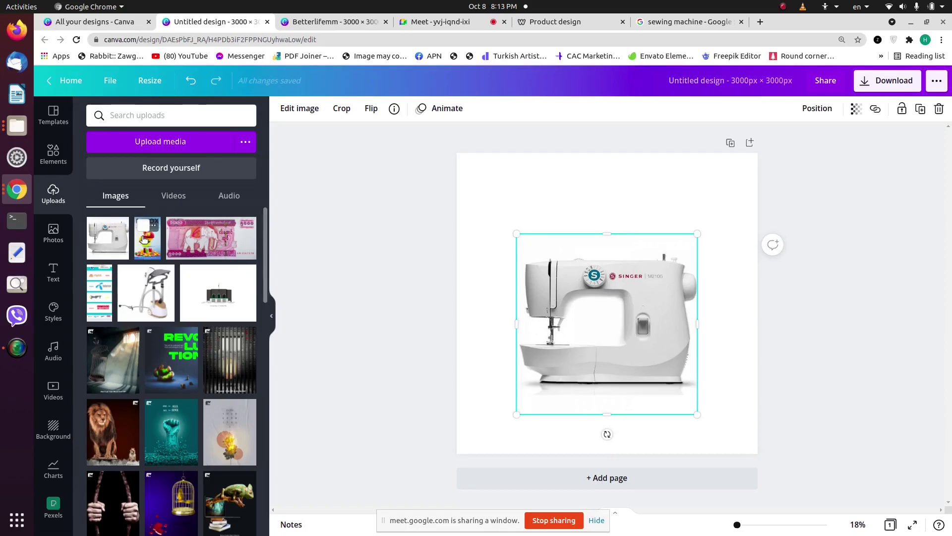
click(478, 204)
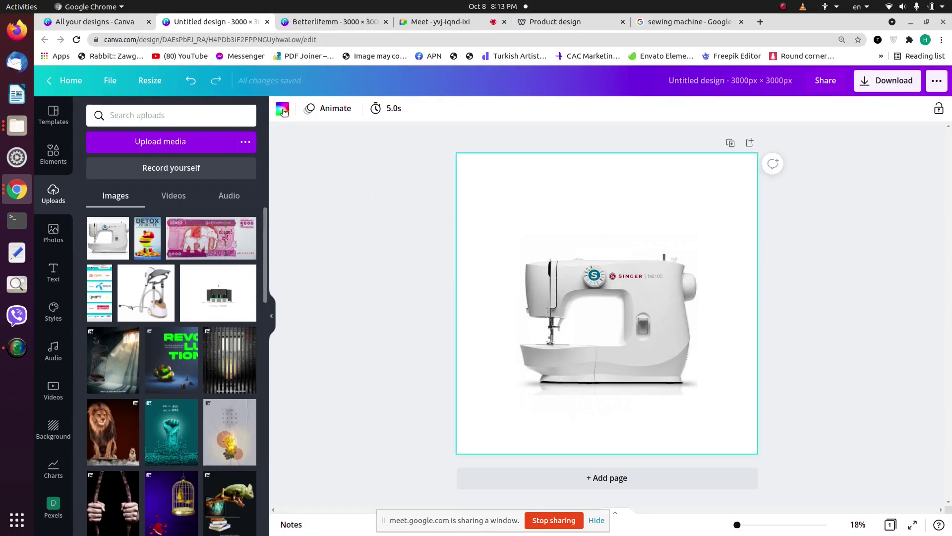
Step: Set the page background colour to yellow
click(282, 108)
click(97, 221)
click(633, 301)
click(849, 322)
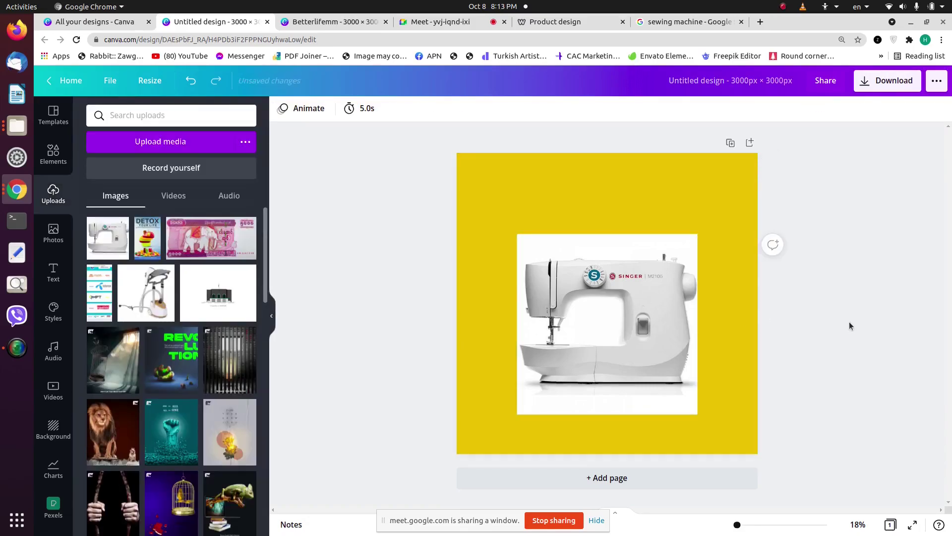
Step: Run BG Remover on the sewing machine photo from Edit image
click(648, 289)
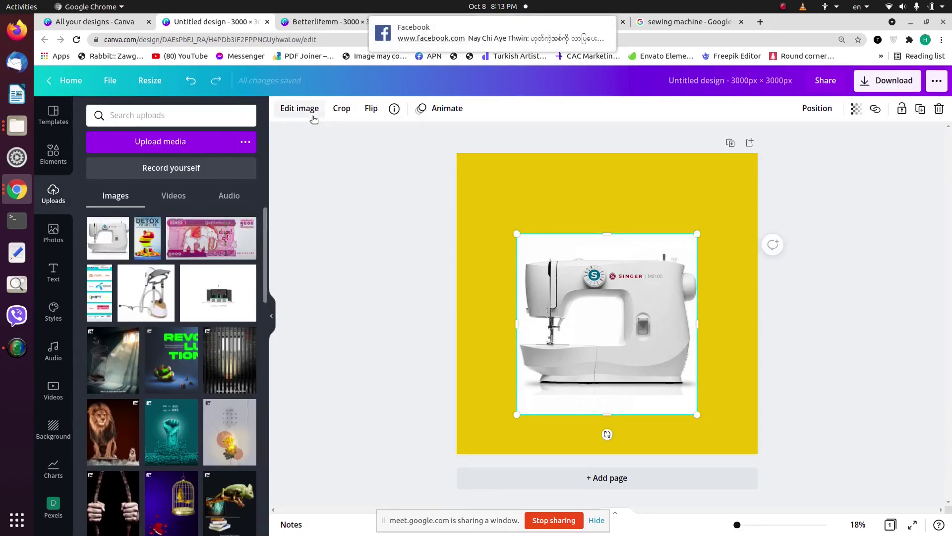
click(299, 108)
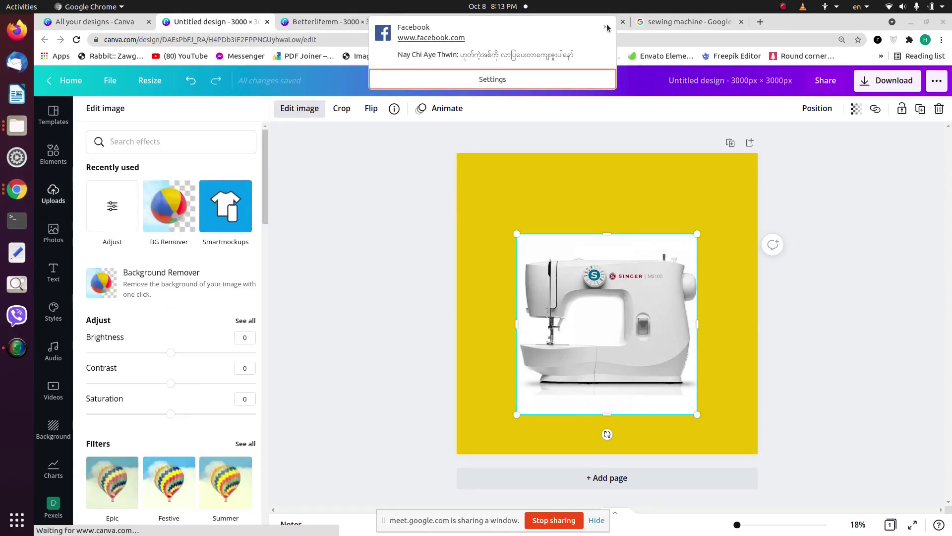
click(607, 28)
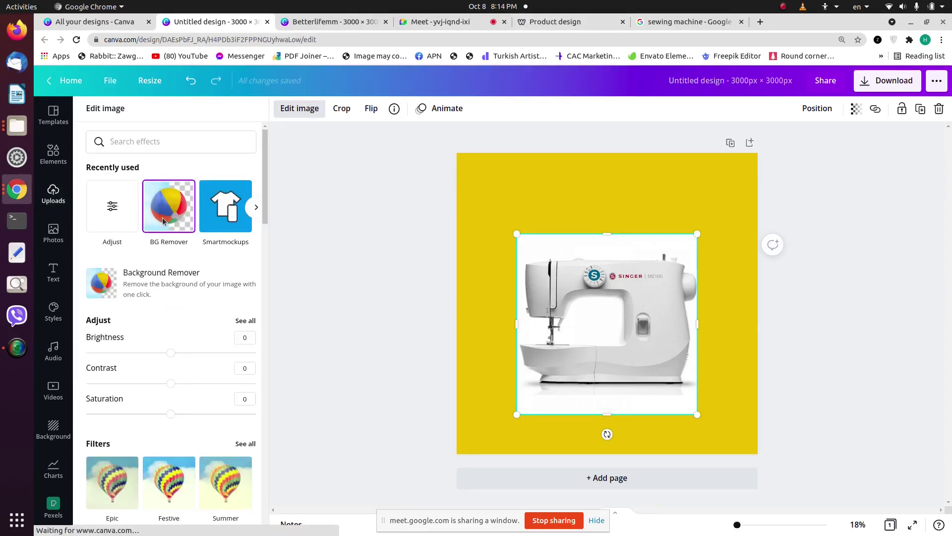
click(163, 220)
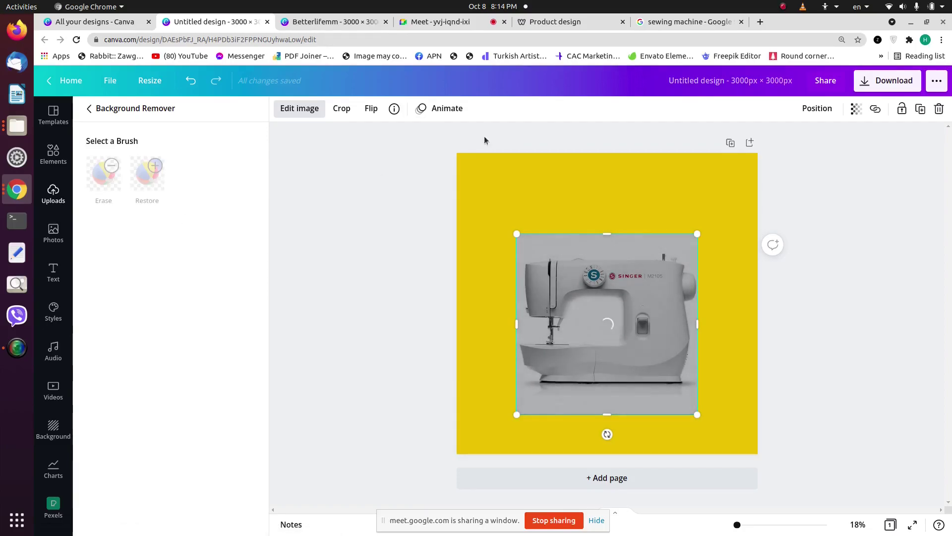
Step: Open remove.bg in a new tab, abandon the upload, and return to the Canva design
click(760, 22)
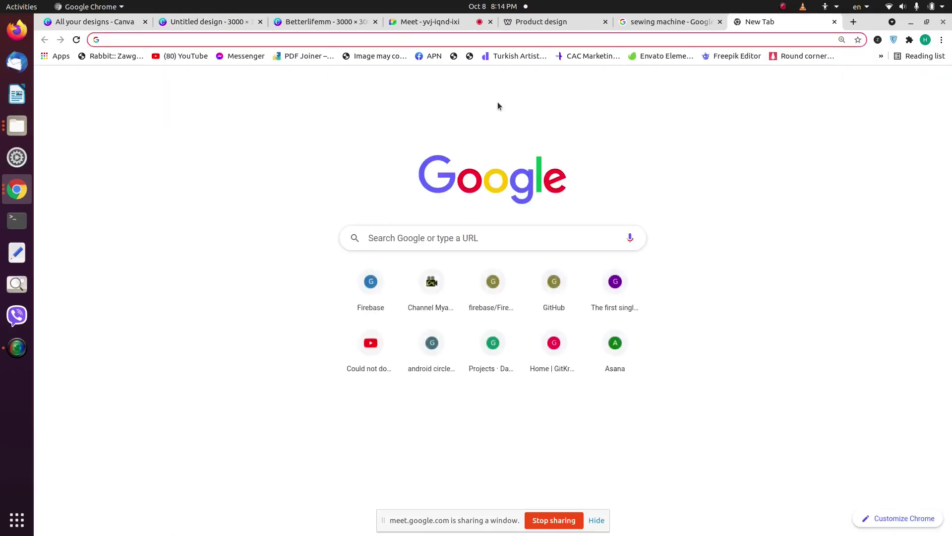
text(bg.re)
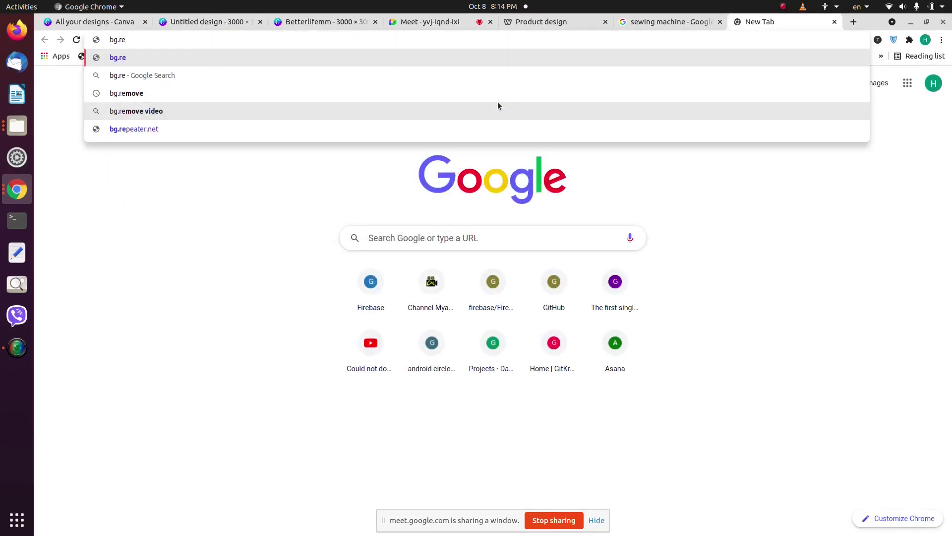
key(Down)
key(Down)
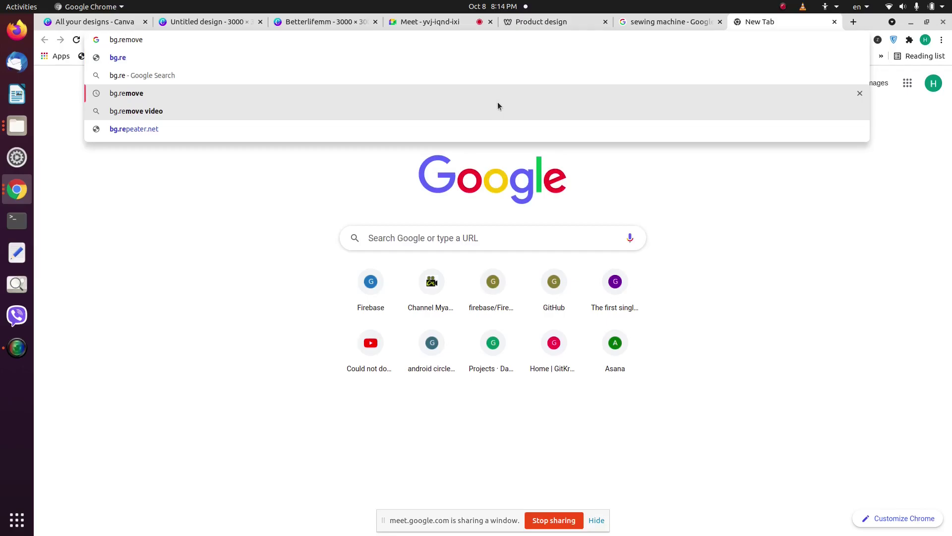
key(Return)
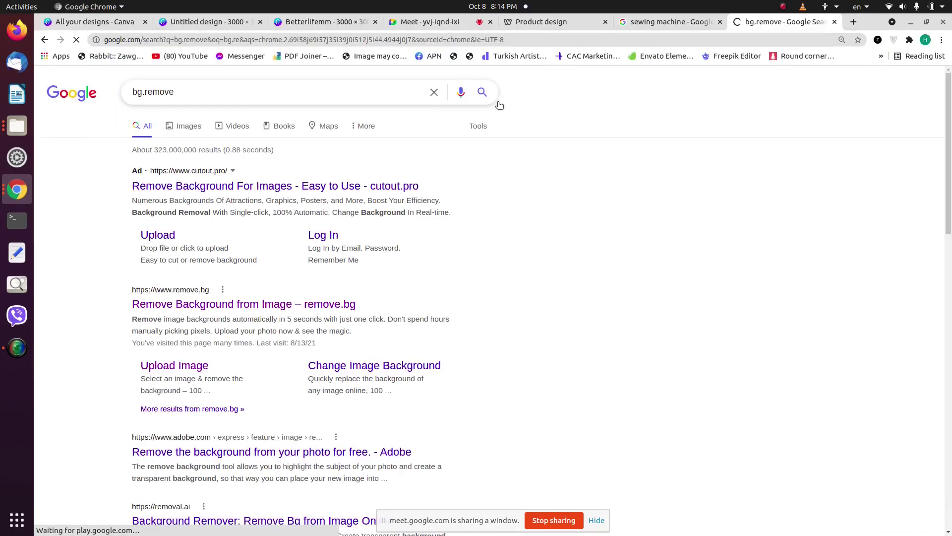
click(205, 305)
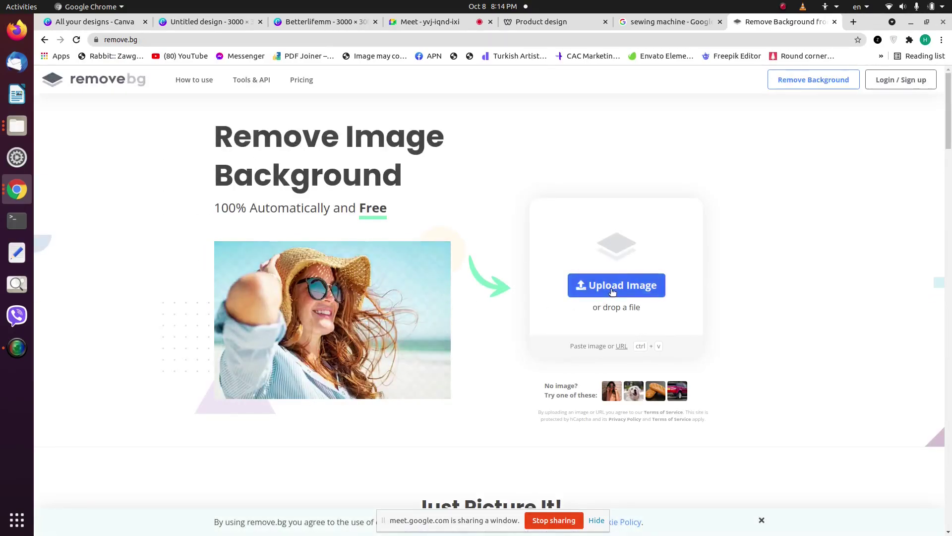
click(615, 285)
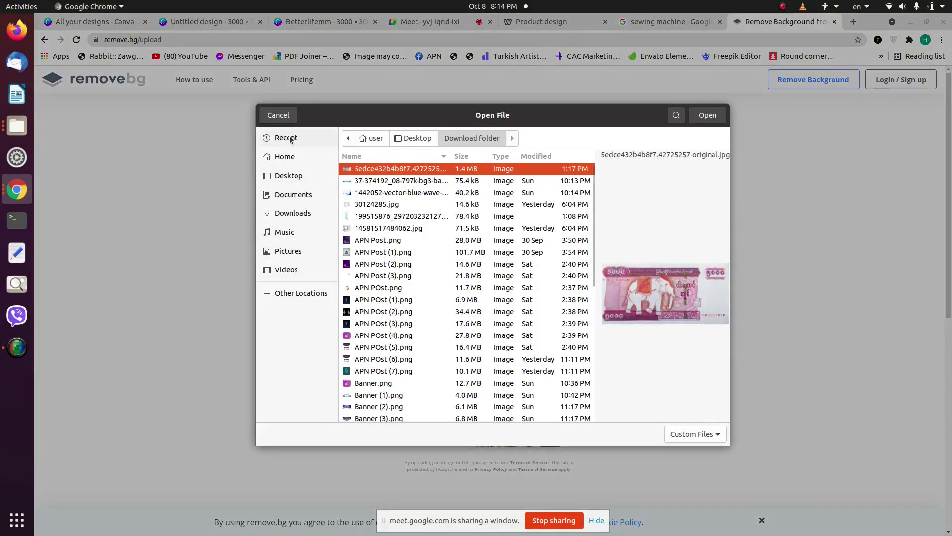
click(288, 121)
click(206, 21)
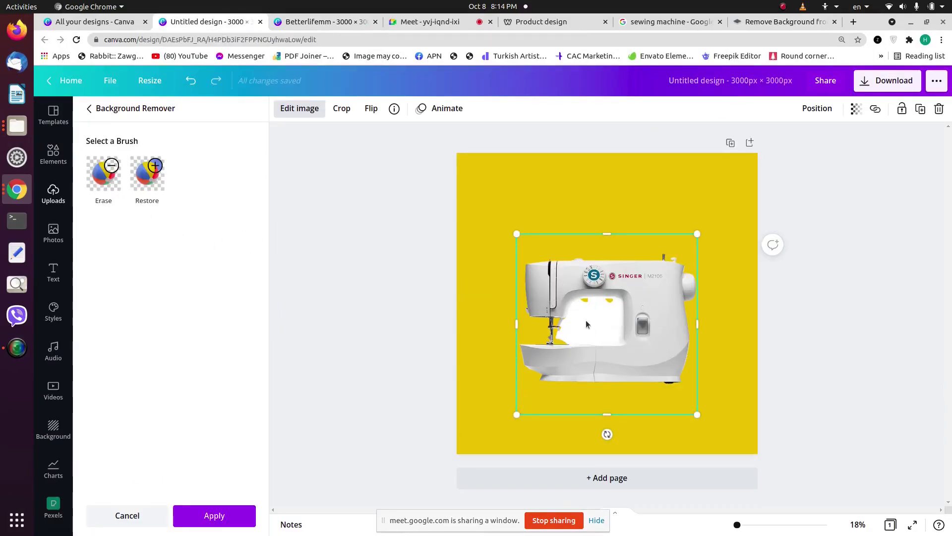
Step: Erase the white fill inside the sewing machine's arm opening with the size-25 Erase brush
click(103, 173)
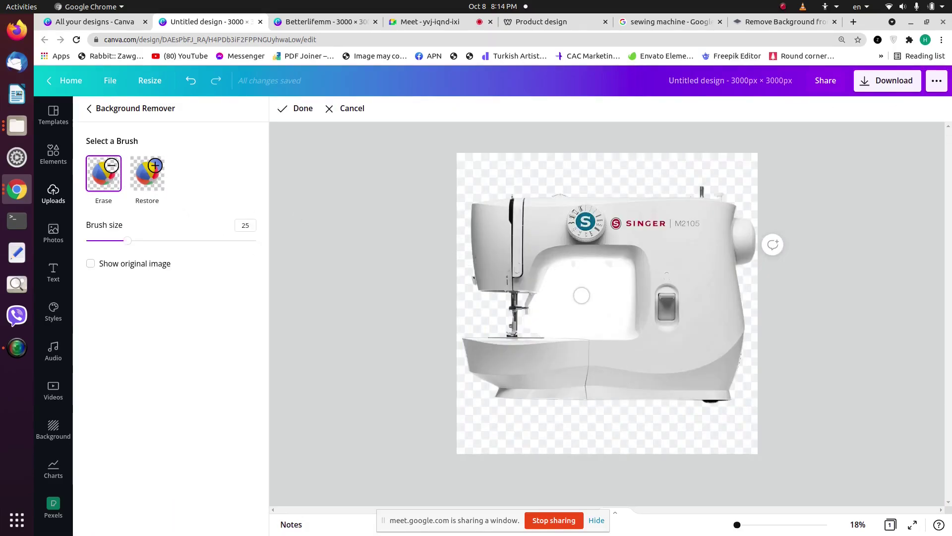
mouse_move(562, 271)
mouse_down()
mouse_move(614, 271)
mouse_move(618, 304)
mouse_move(615, 316)
mouse_move(553, 321)
mouse_up()
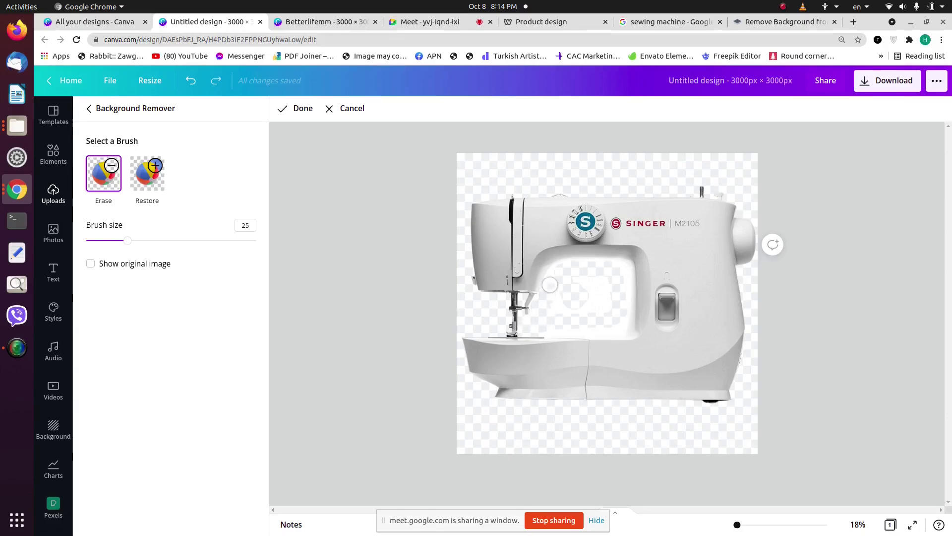
mouse_move(563, 272)
mouse_down()
mouse_move(570, 309)
mouse_move(595, 302)
mouse_move(574, 282)
mouse_move(600, 283)
mouse_up()
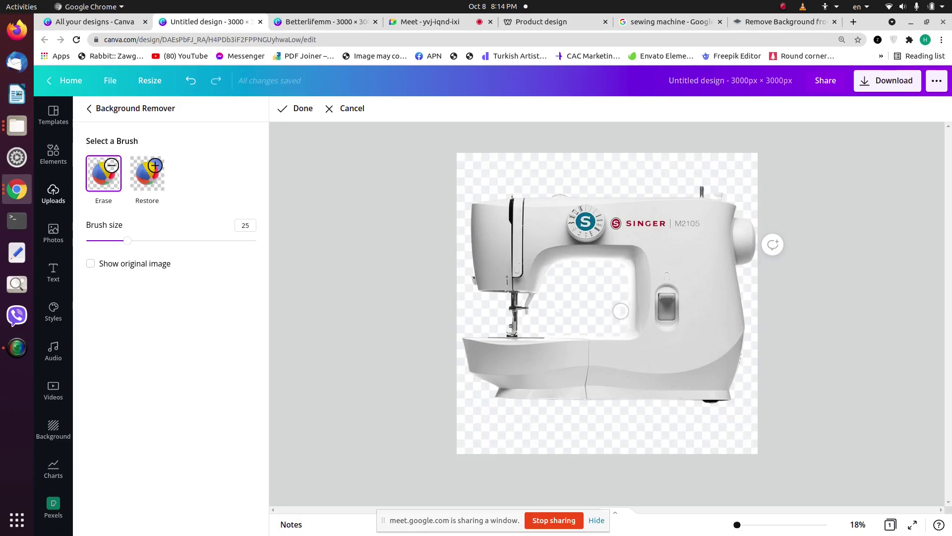
Step: Admit the newcomer to the Google Meet call and return to the sewing machine erase view
click(419, 22)
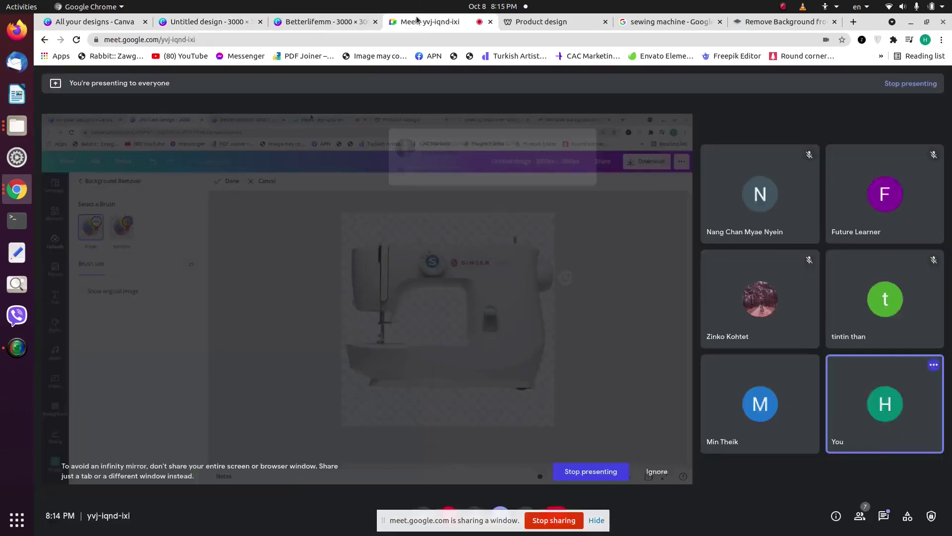
click(595, 125)
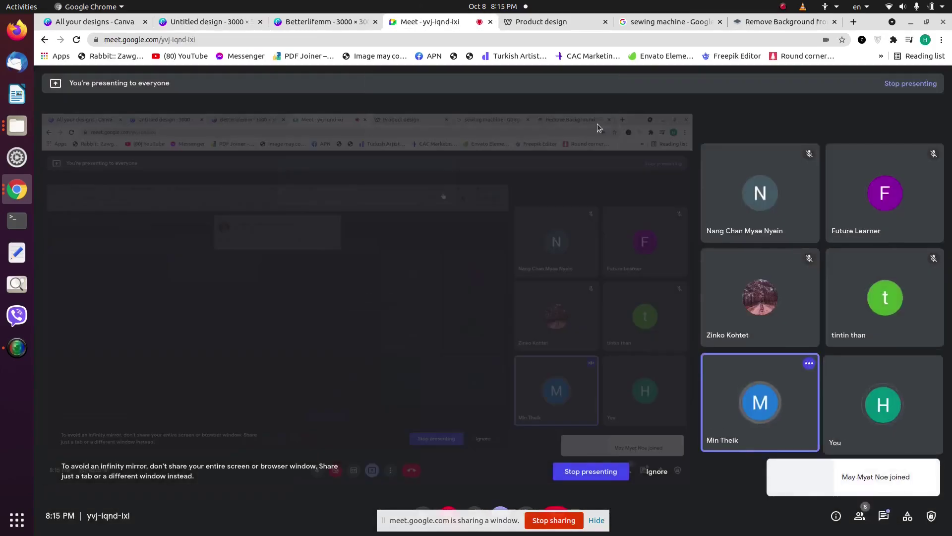
click(331, 25)
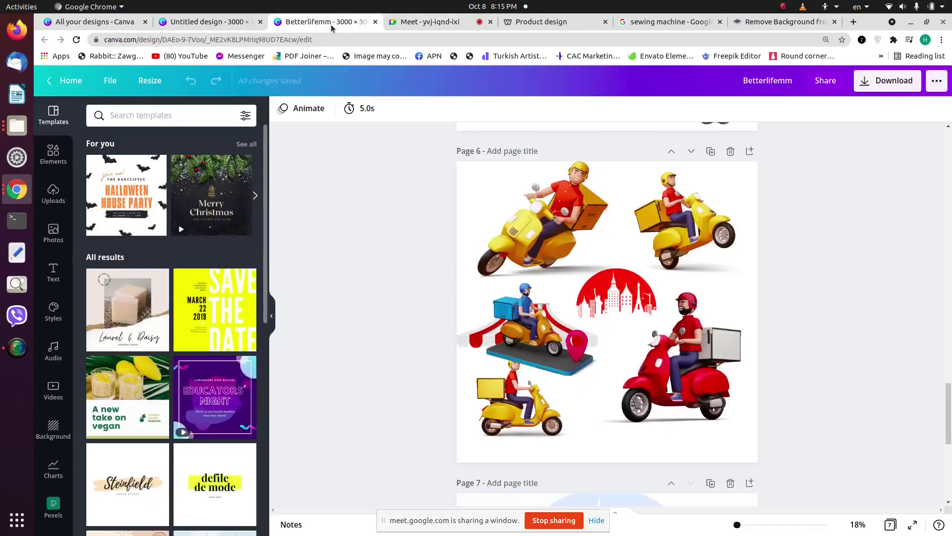
click(211, 21)
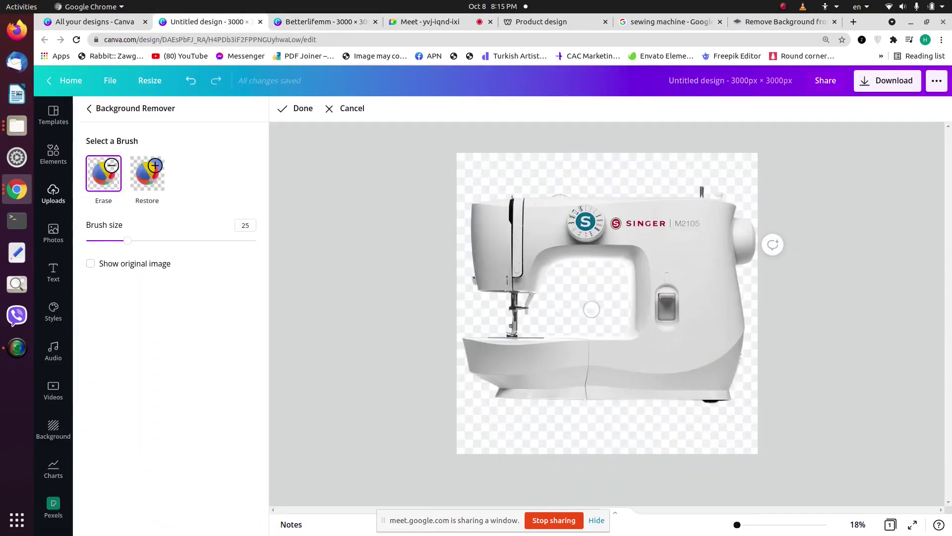
drag(549, 328, 551, 323)
Step: Apply the erase edits, then open the Singer M2405 photo preview in Google Images
click(291, 116)
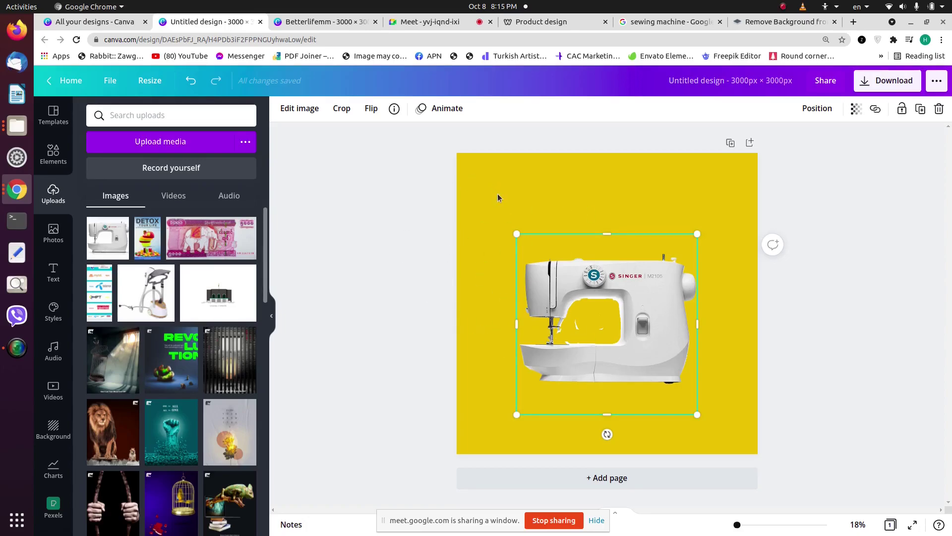
click(669, 21)
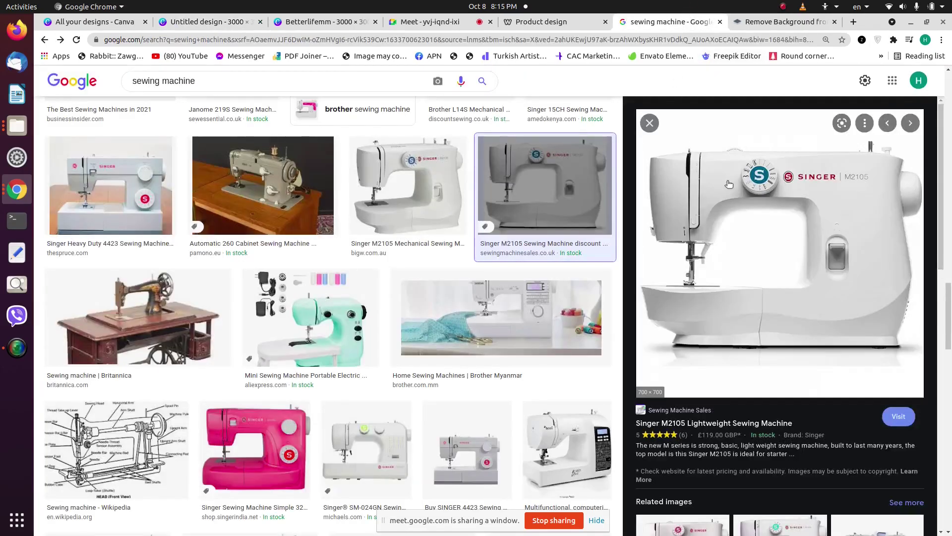
scroll(743, 315, down, 3)
scroll(742, 315, down, 5)
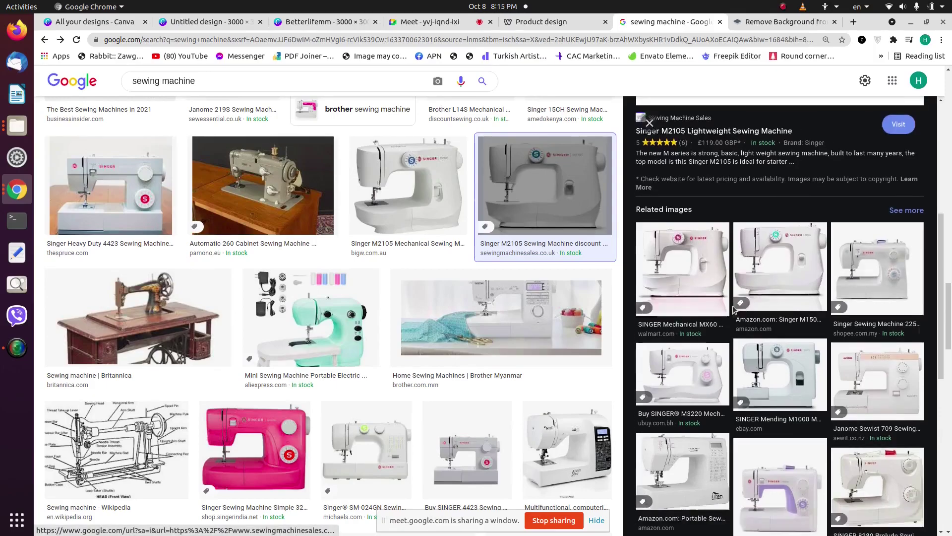
scroll(701, 343, down, 2)
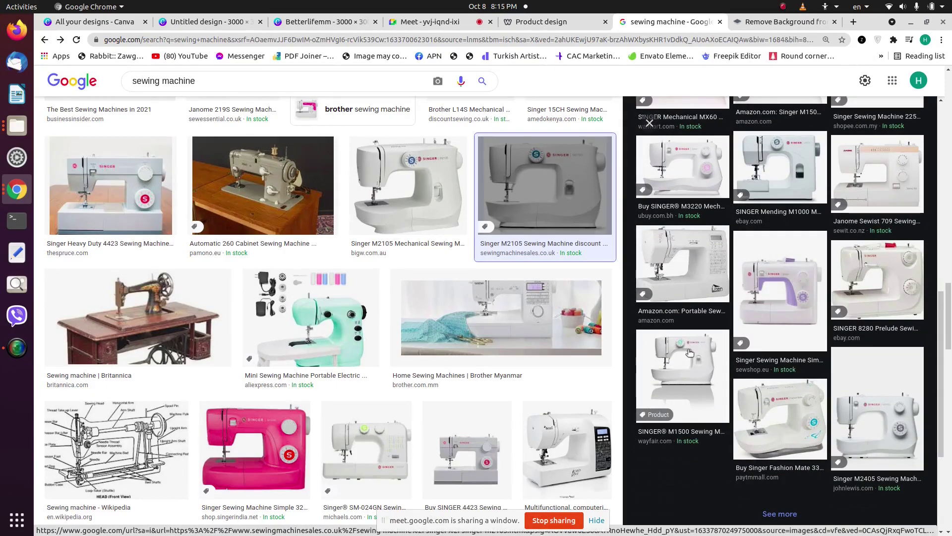
click(690, 352)
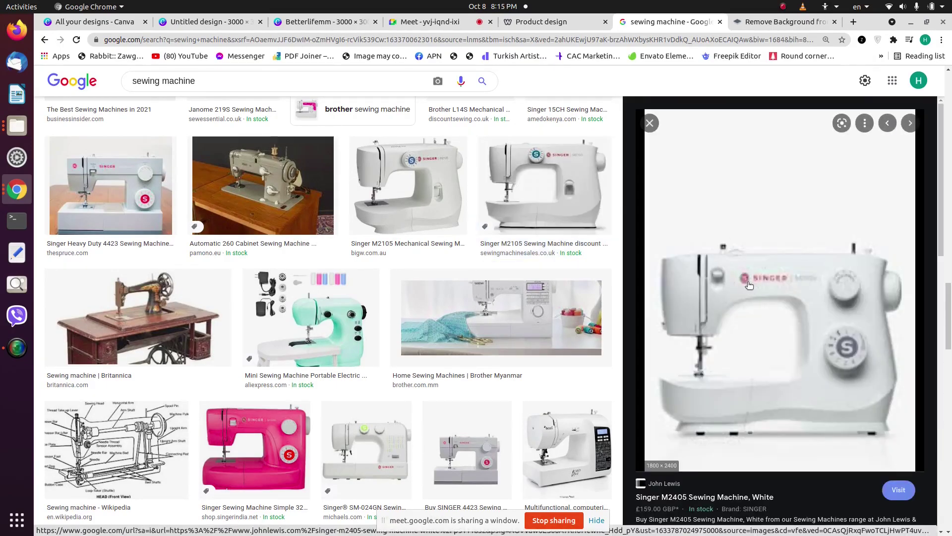
Step: Save the Singer M2405 photo as 238907626.webp and upload it to Canva's Uploads
scroll(749, 287, down, 3)
right_click(745, 179)
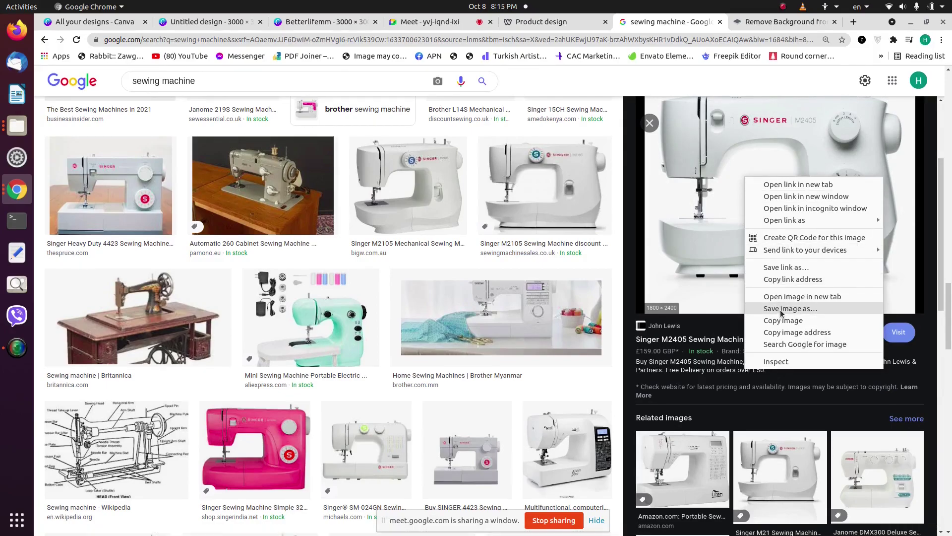
click(793, 306)
click(702, 119)
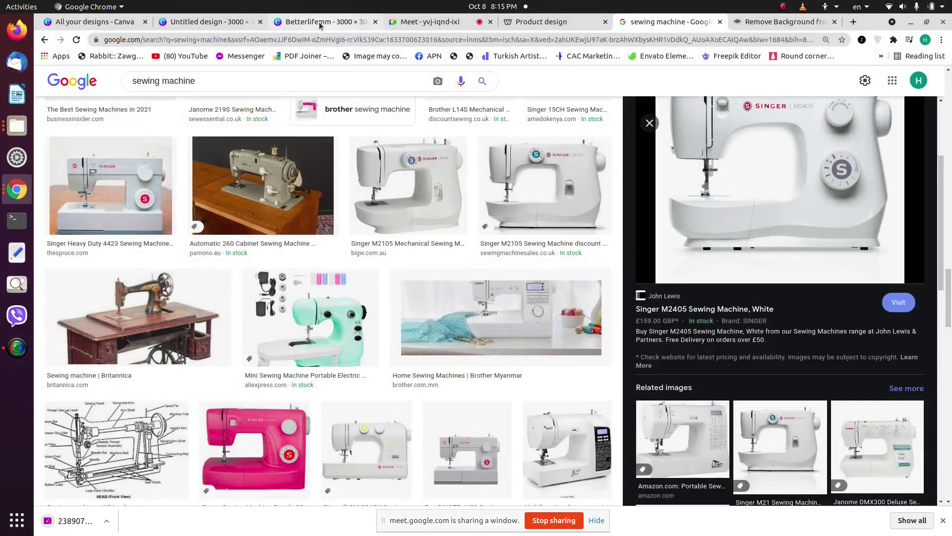
click(213, 22)
drag(84, 521, 142, 311)
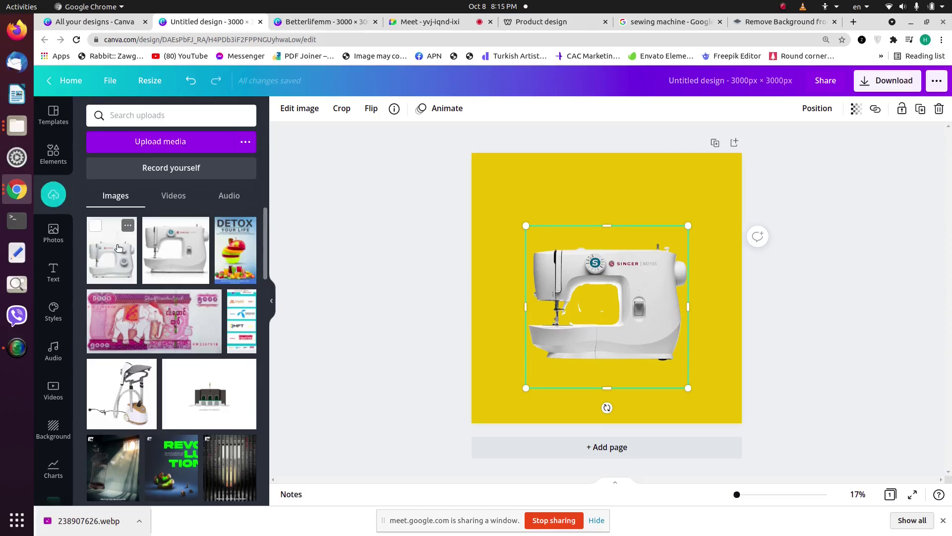
Step: Add the uploaded Singer photo to the page and remove its background with BG Remover
click(122, 246)
click(311, 110)
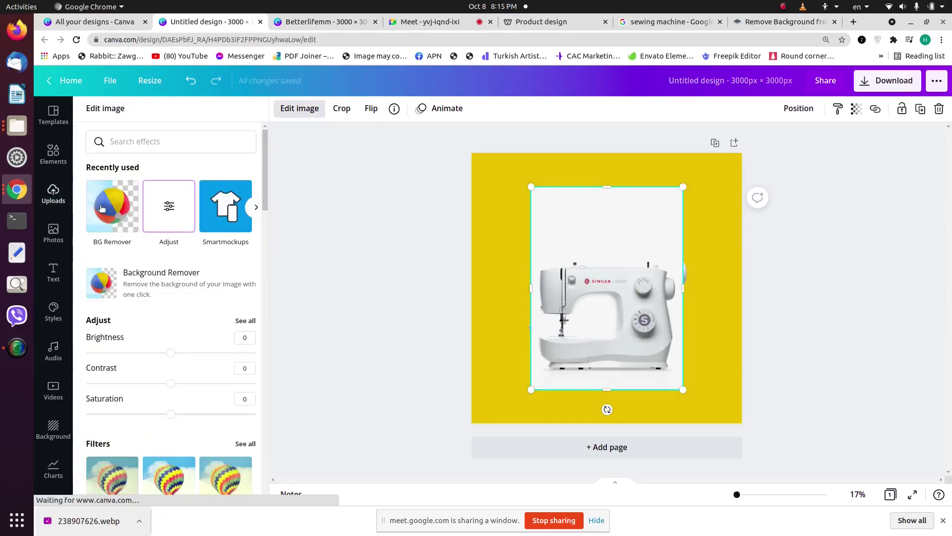
click(103, 208)
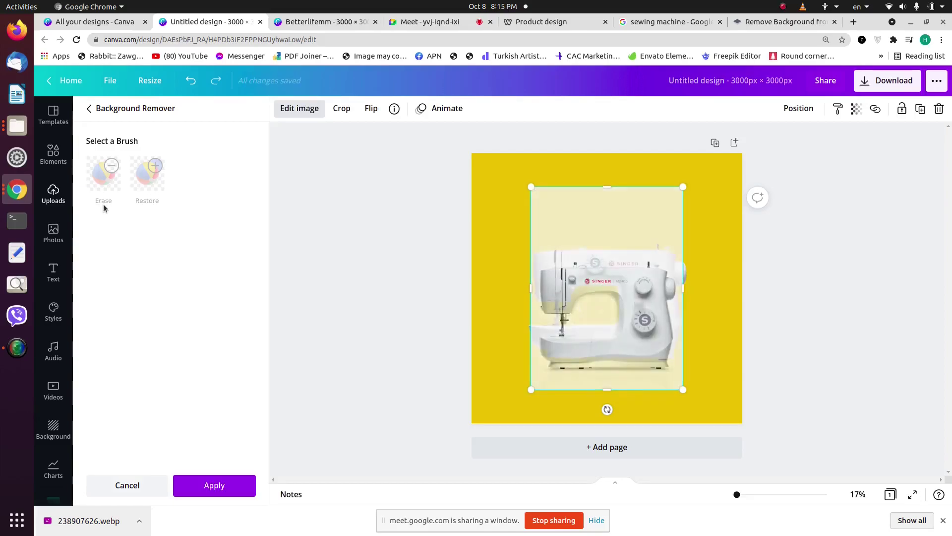
drag(555, 211, 536, 119)
click(248, 485)
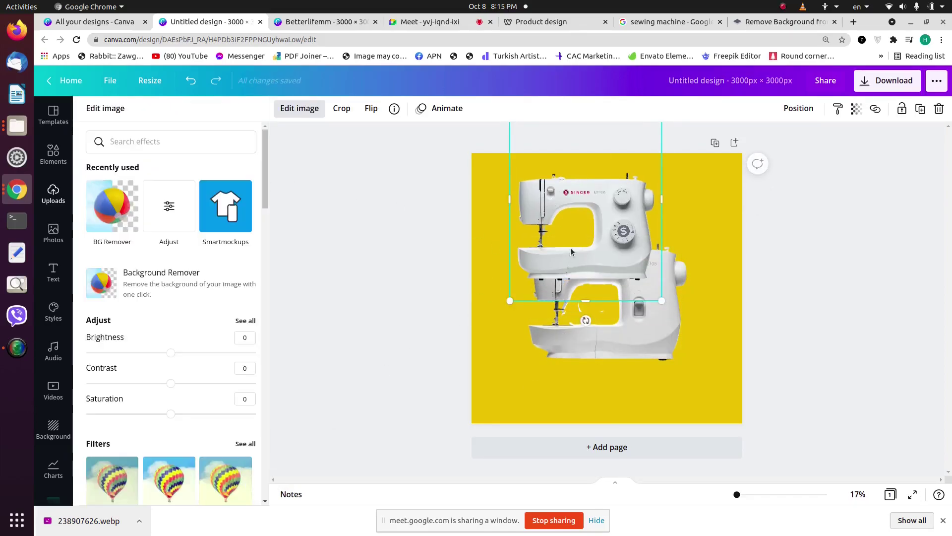
Step: Move the sewing machine down to the middle of the page and trim its bottom edge slightly
click(647, 332)
drag(604, 120, 612, 263)
drag(613, 352, 614, 345)
right_click(615, 347)
key(Escape)
click(604, 201)
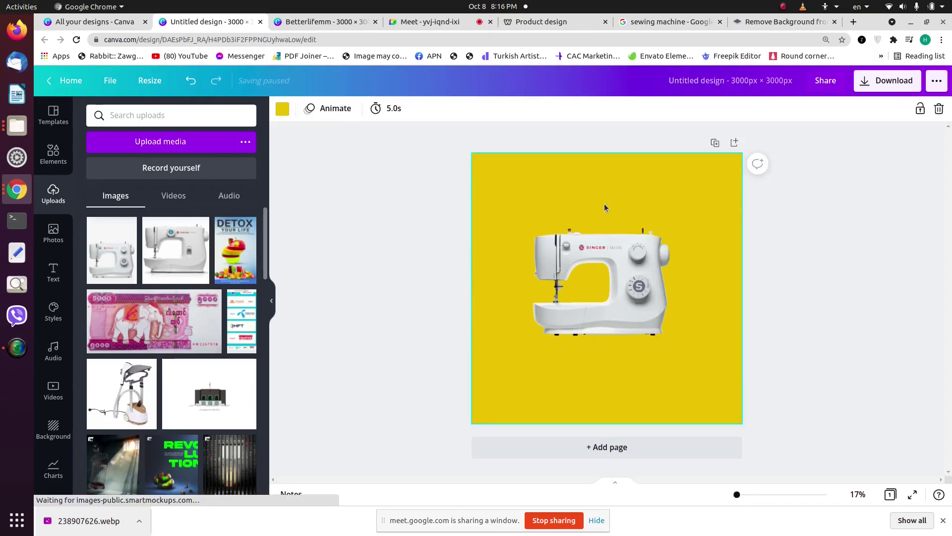
Step: Rename the design to 'APN(Giveaway)' and close Chrome's download bar
click(728, 85)
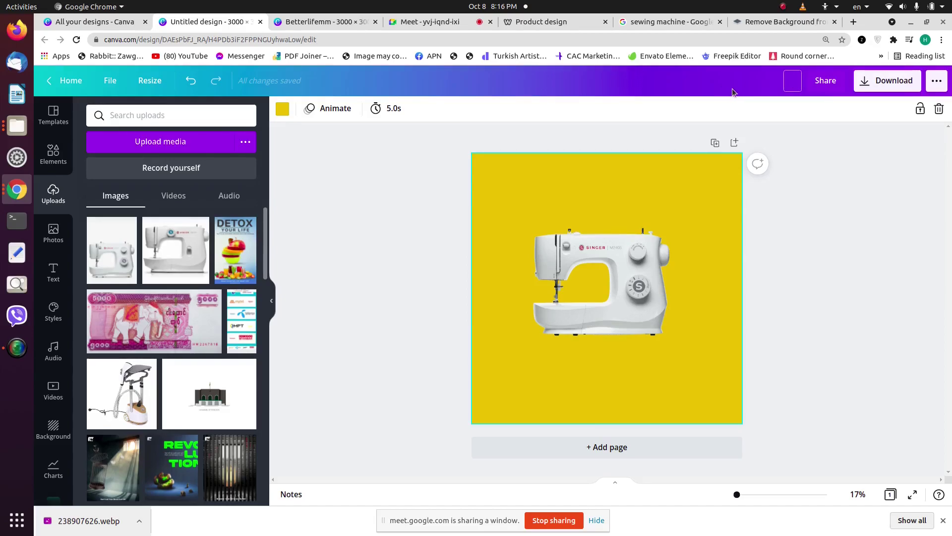
click(944, 519)
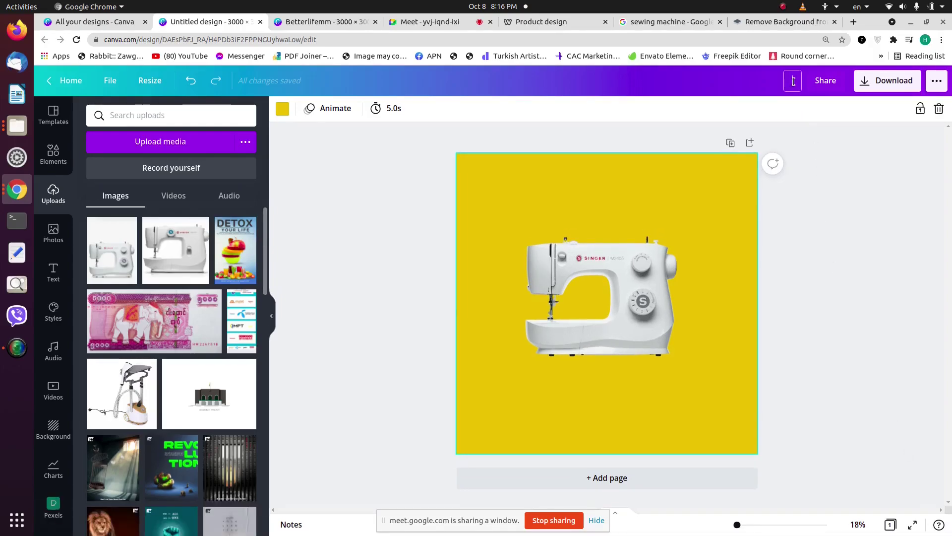
text(APN(Giveaway))
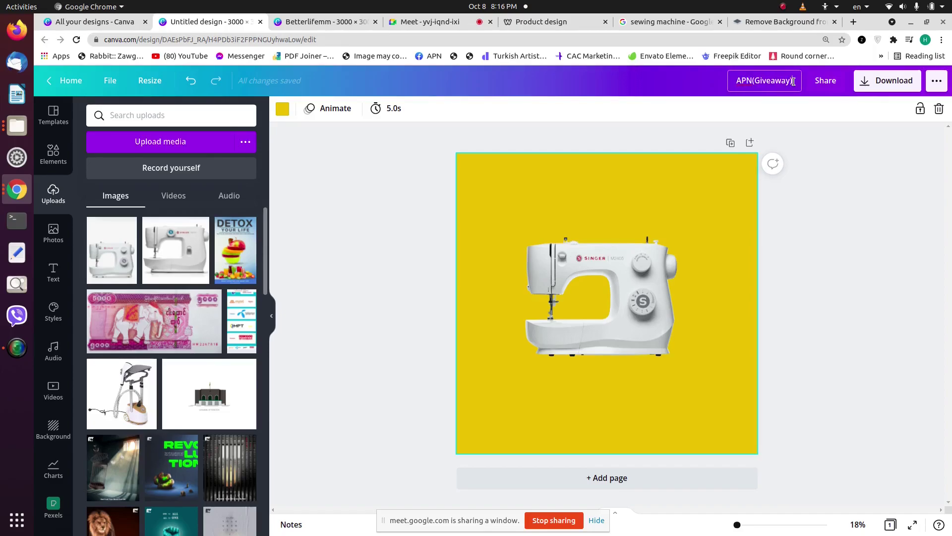
click(871, 214)
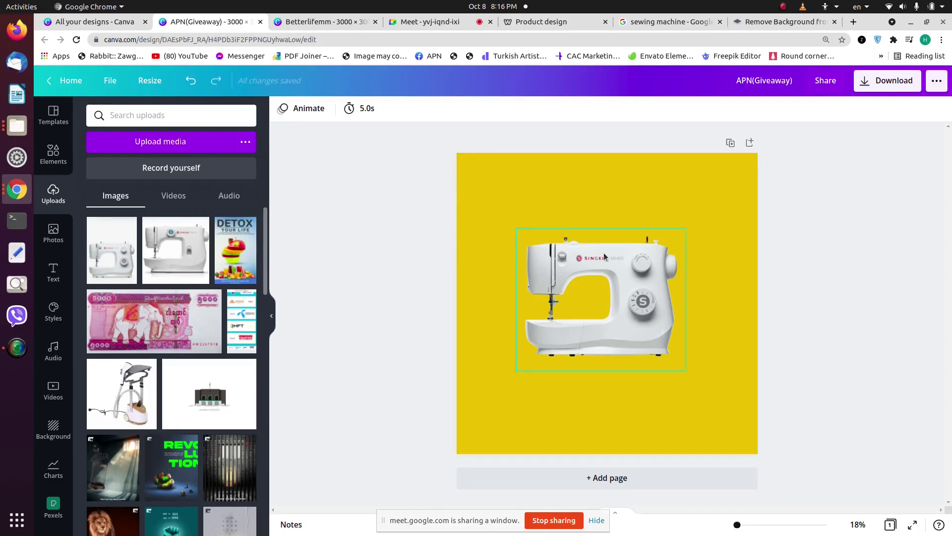
Step: Enlarge the sewing machine and centre it horizontally and vertically on the page
drag(601, 277, 600, 322)
drag(688, 271, 711, 253)
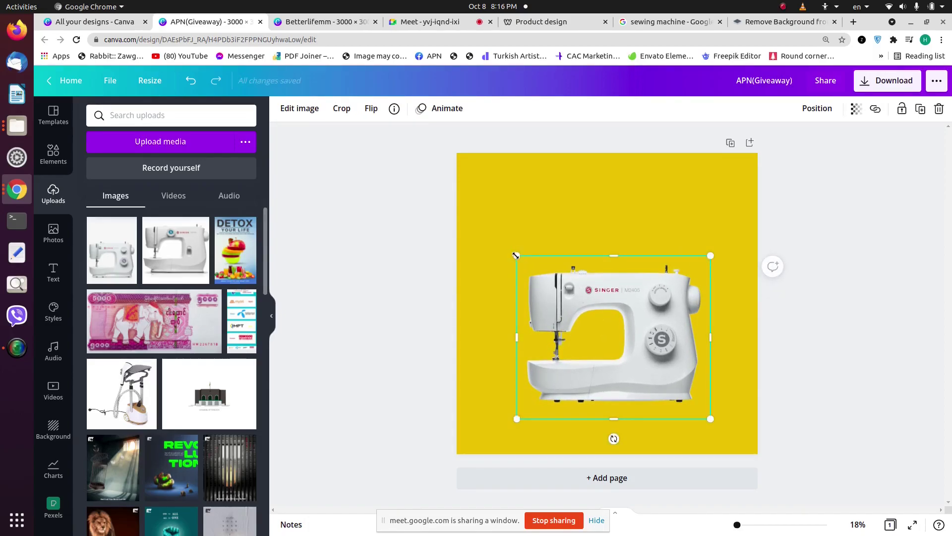
click(817, 108)
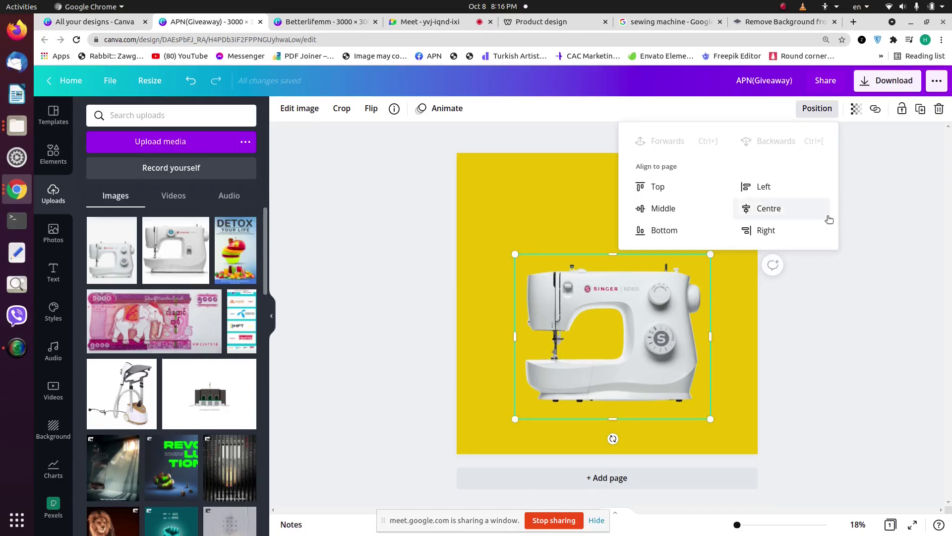
click(808, 214)
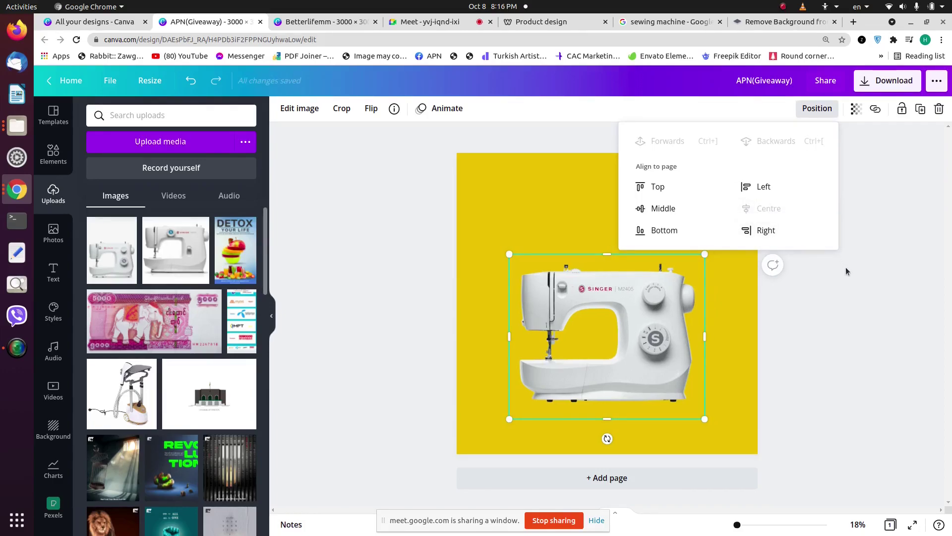
click(667, 209)
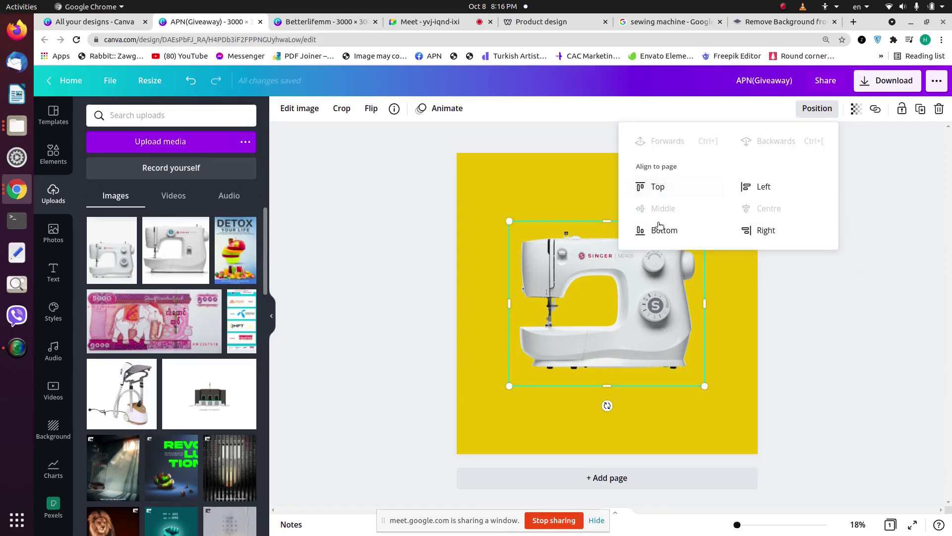
Step: Nudge the sewing machine down slightly below the page's middle
drag(631, 290, 632, 318)
click(817, 108)
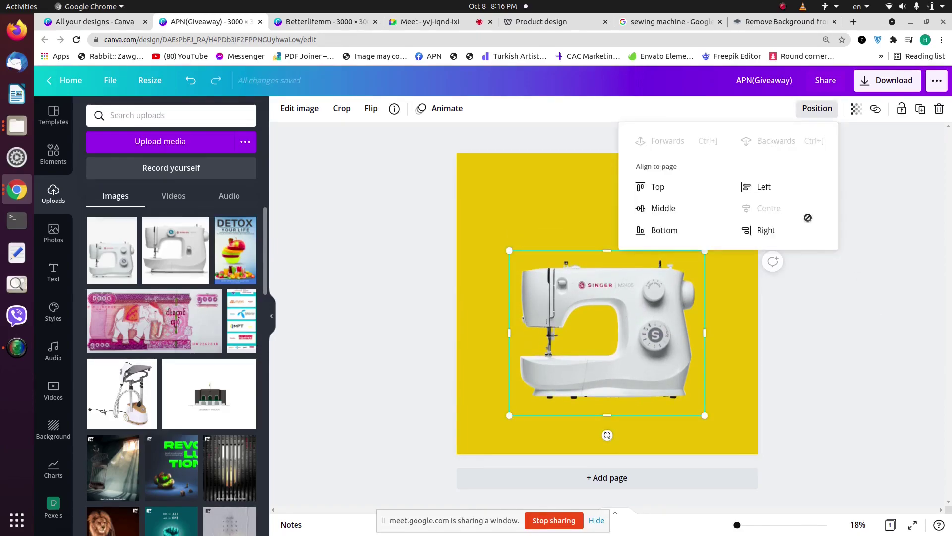
click(857, 284)
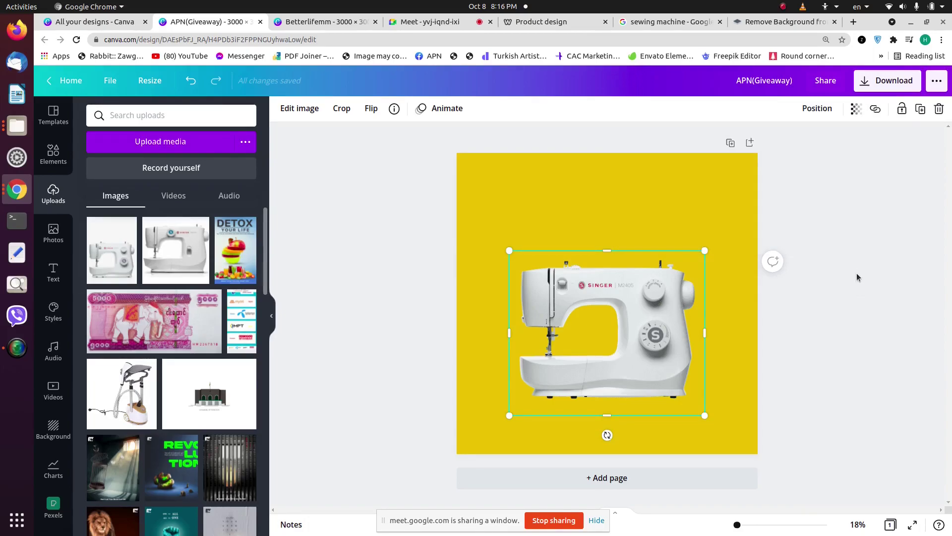
click(655, 204)
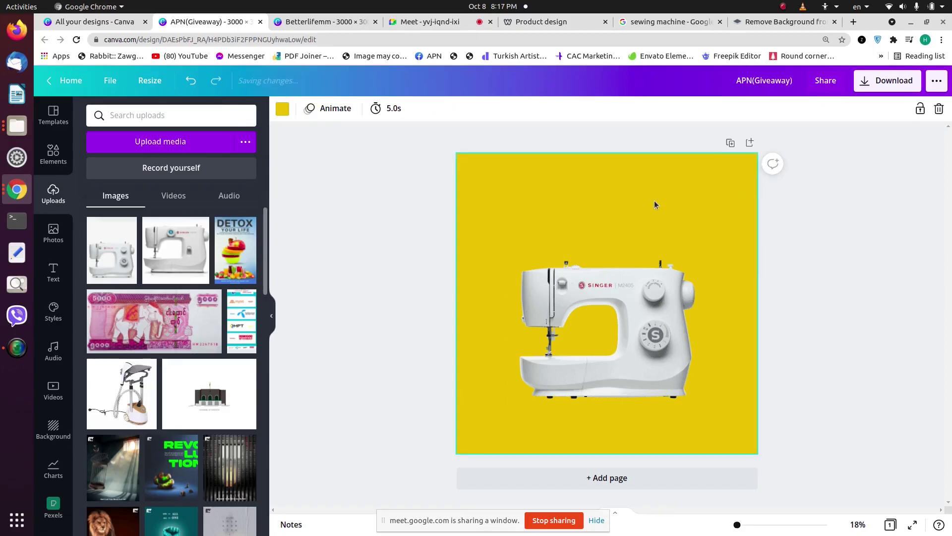
Step: Delete the yellow page colour so the background is white, then switch to the Meet call
key(Delete)
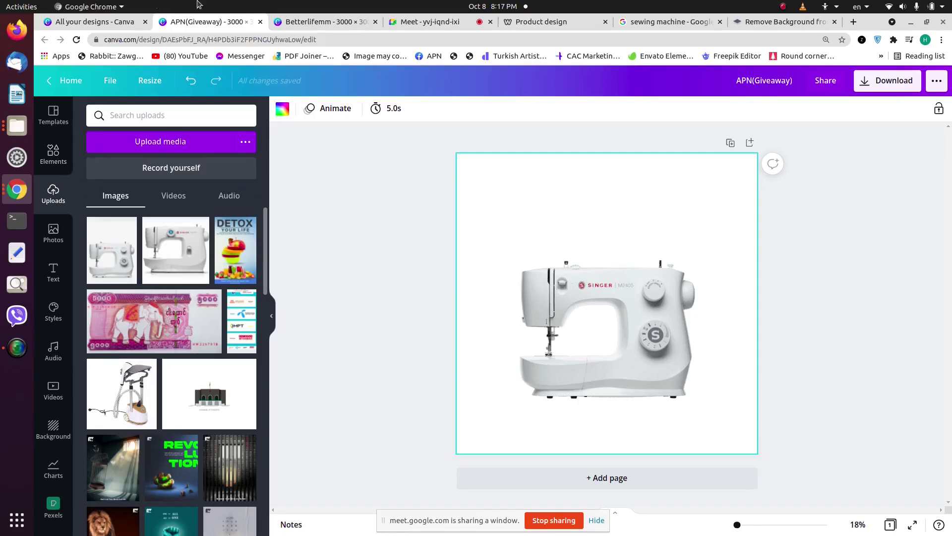
click(427, 20)
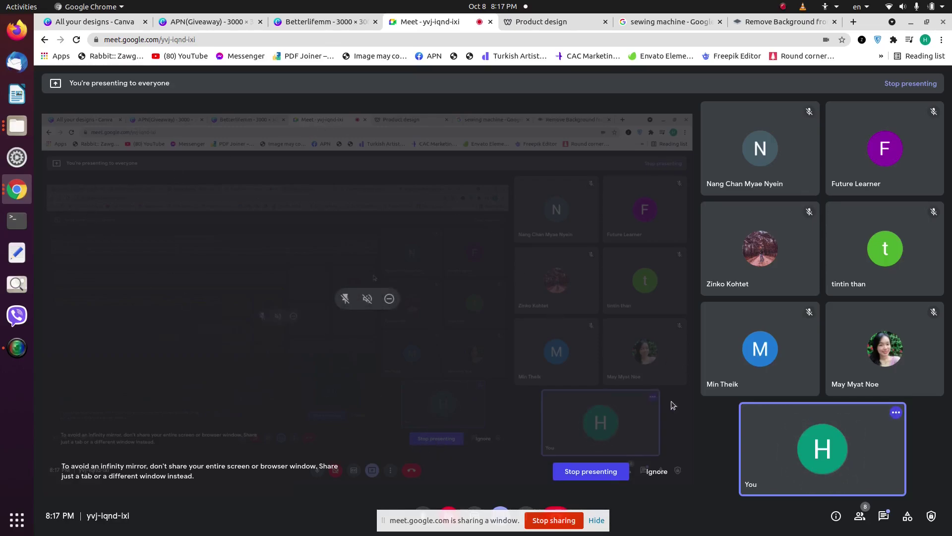
Step: Dismiss Meet's mirror warning and sharing bar, admit the waiting participant, and return to Betterlifemm
click(655, 471)
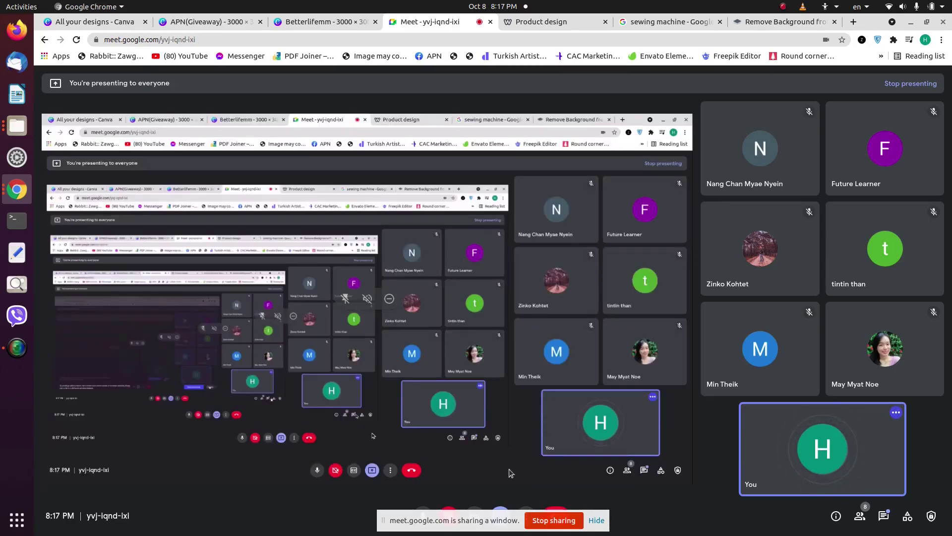
click(595, 519)
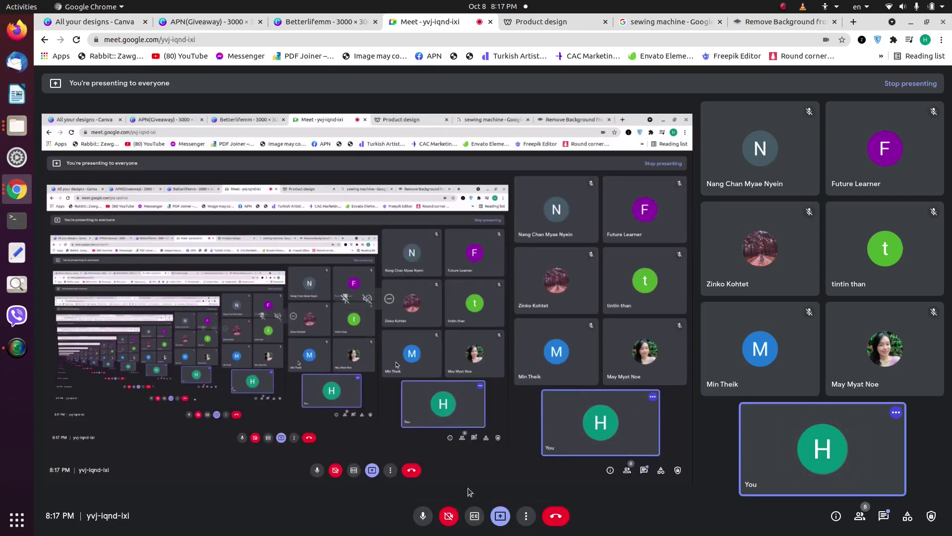
key(ctrl+d)
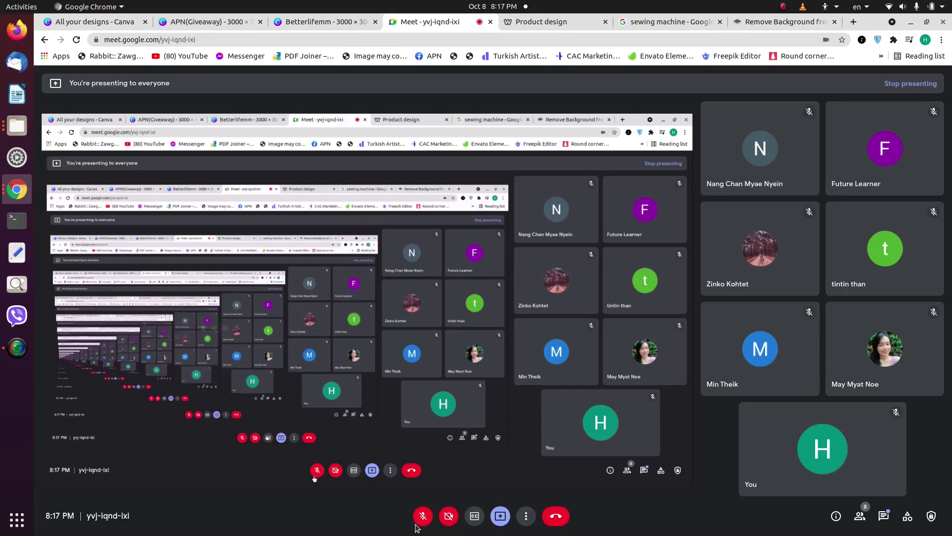
key(ctrl+d)
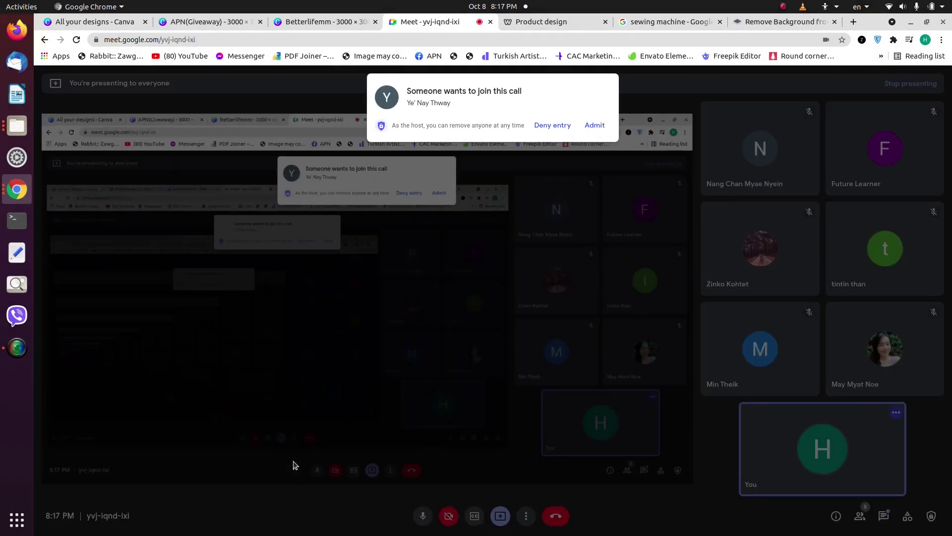
click(594, 125)
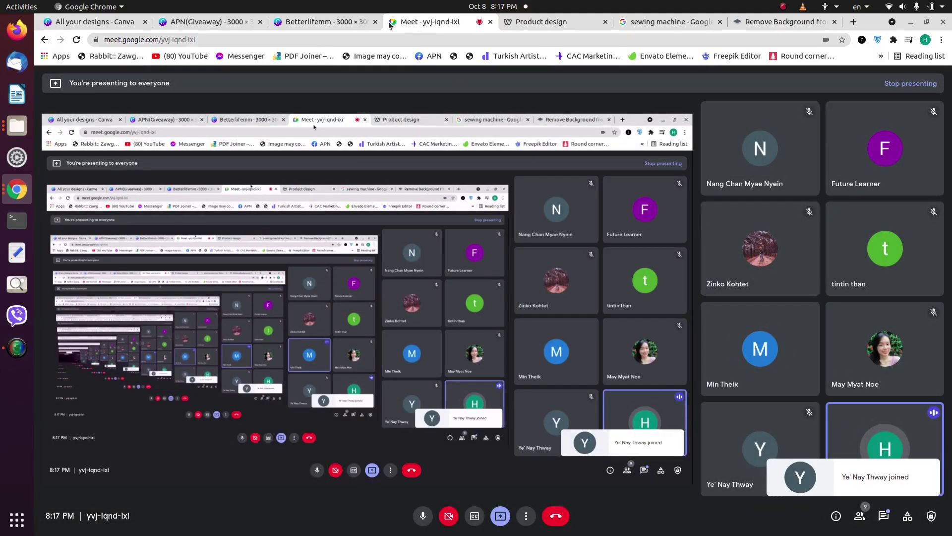
click(339, 20)
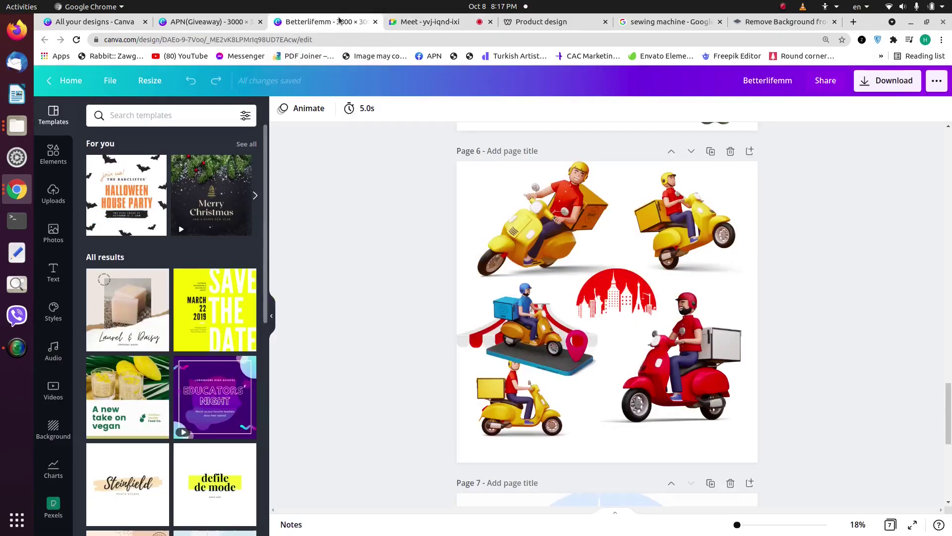
Step: Move from the APN(Giveaway) design and the Meet call over to the Betterlifemm design
click(213, 22)
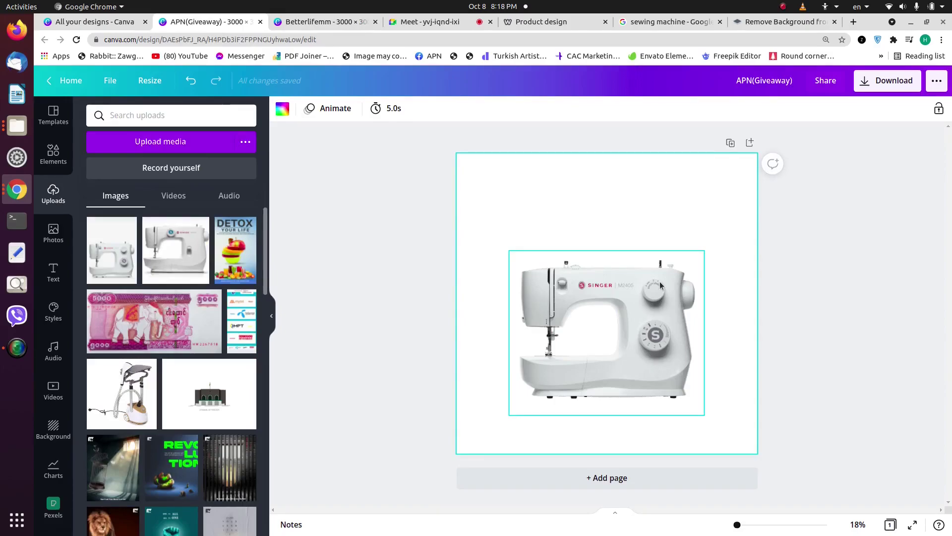
click(430, 22)
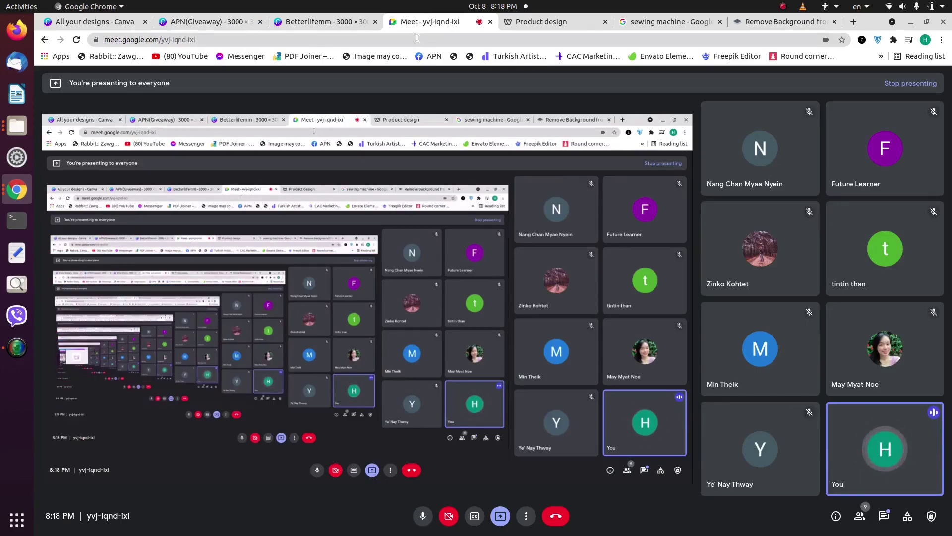
click(322, 21)
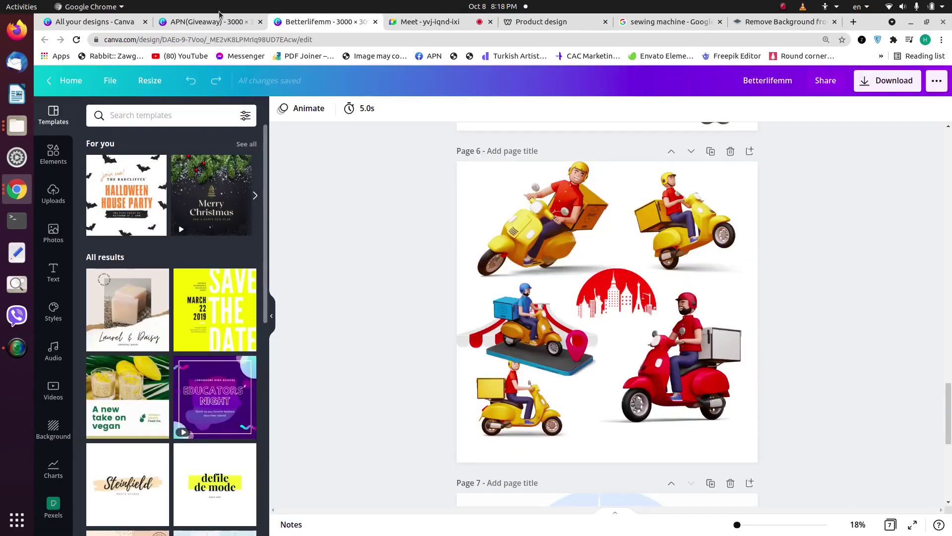
Step: Bring the APN(Giveaway) design back on screen
click(219, 17)
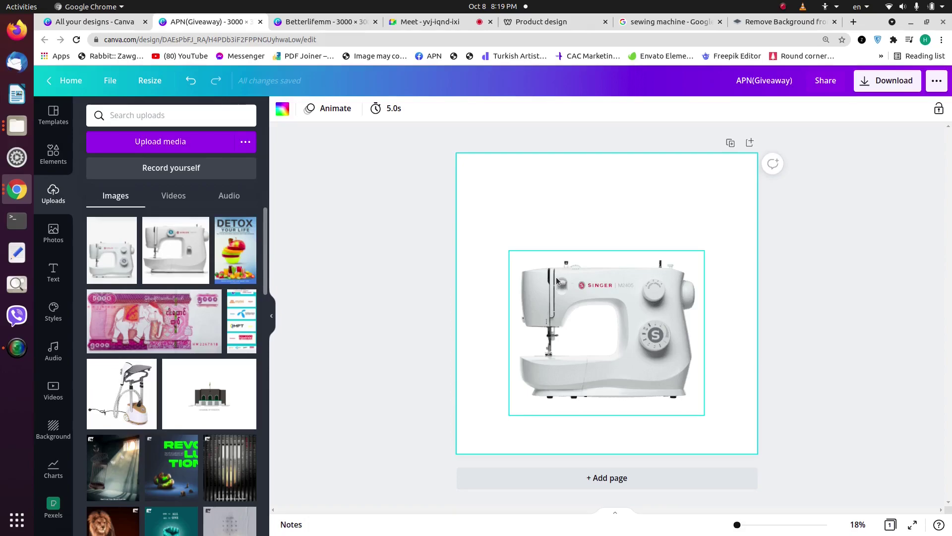
Step: Add a grey square and stretch it into a rectangle across the page's top
click(428, 217)
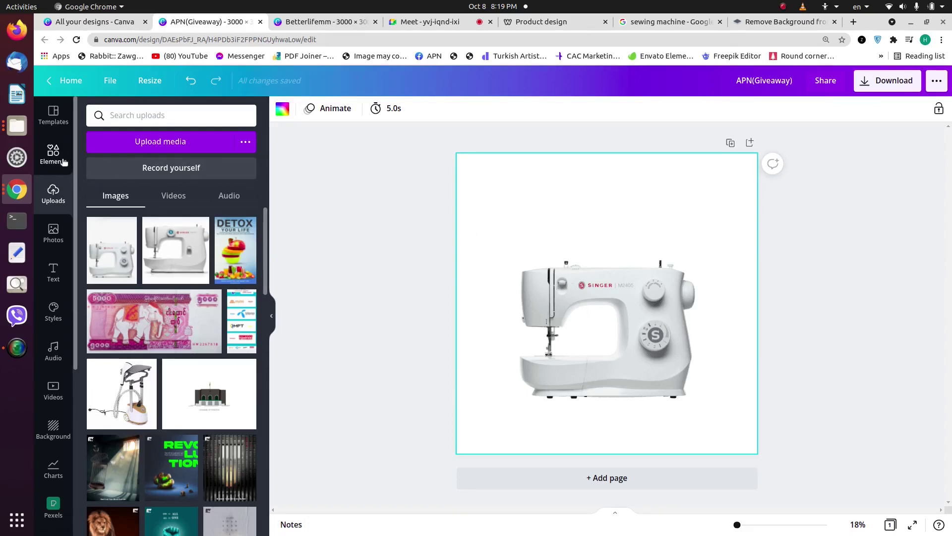
click(60, 159)
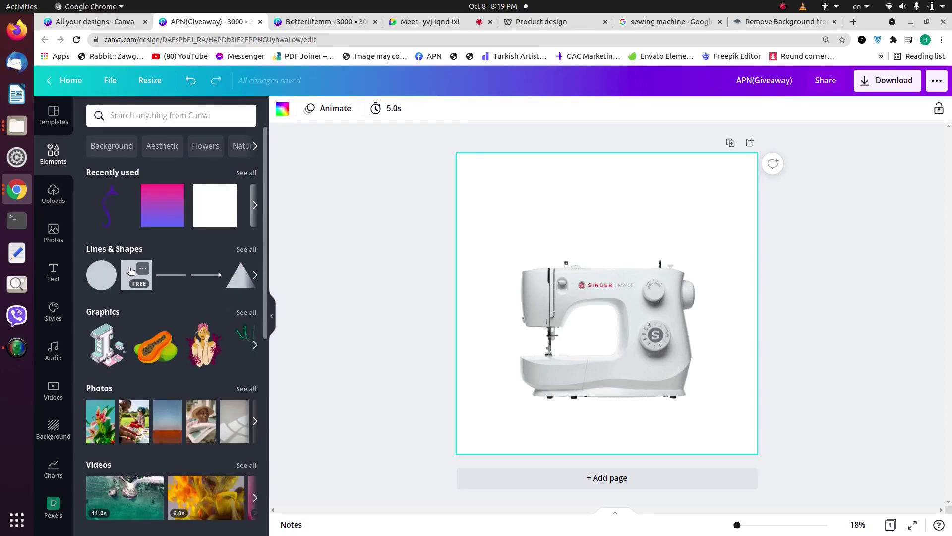
click(136, 275)
drag(597, 282, 532, 215)
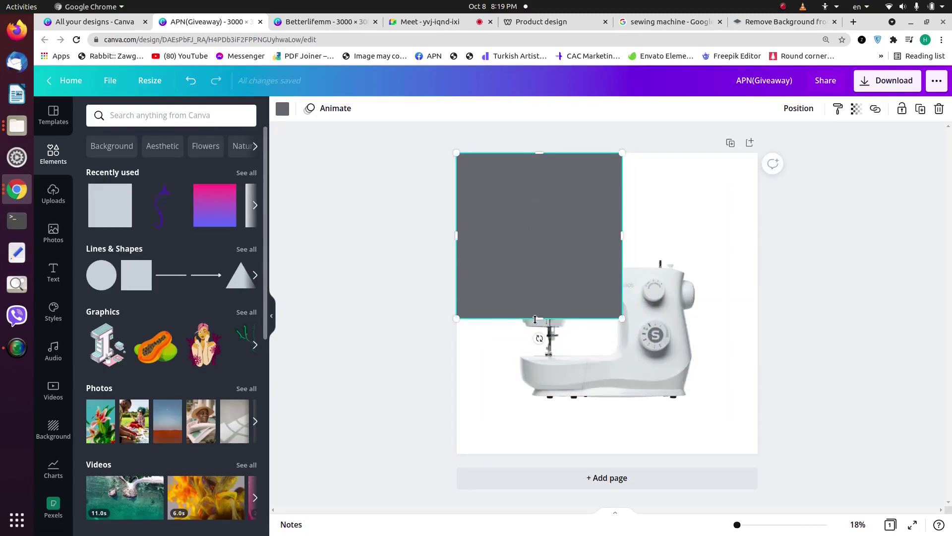
drag(539, 317, 536, 323)
drag(644, 253, 794, 275)
click(907, 290)
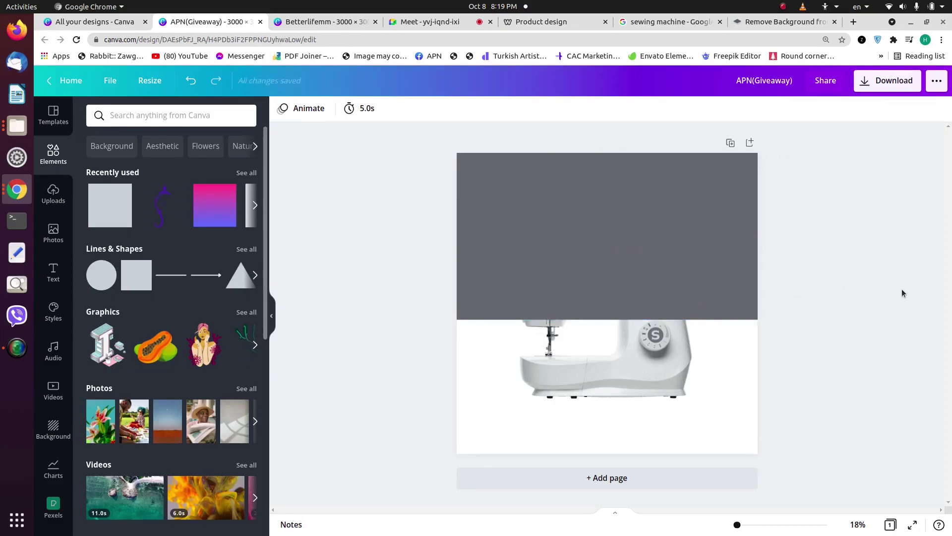
mouse_move(687, 269)
mouse_down()
mouse_move(671, 422)
mouse_move(684, 260)
mouse_move(686, 365)
mouse_move(676, 333)
mouse_move(686, 266)
mouse_up()
Step: Check the meeting's participant list, then return to the APN(Giveaway) design
click(431, 22)
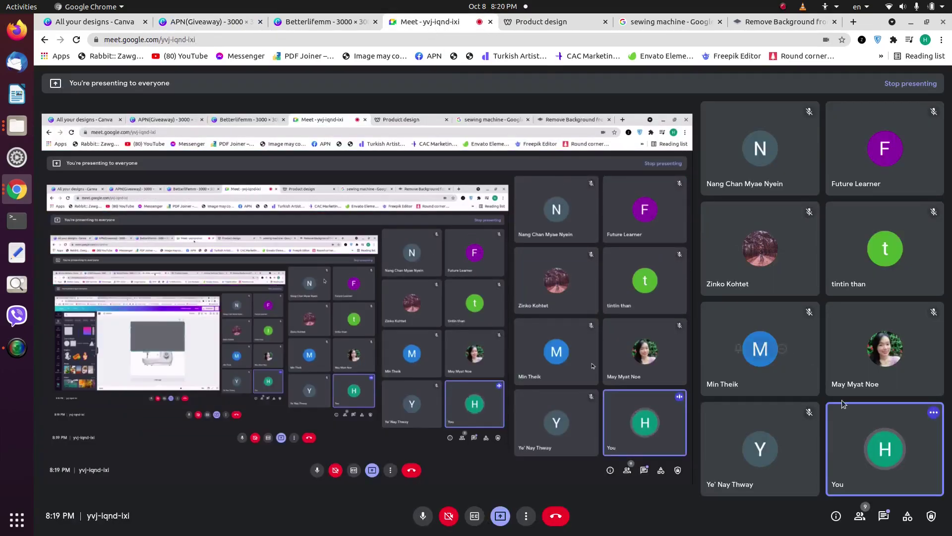
click(860, 516)
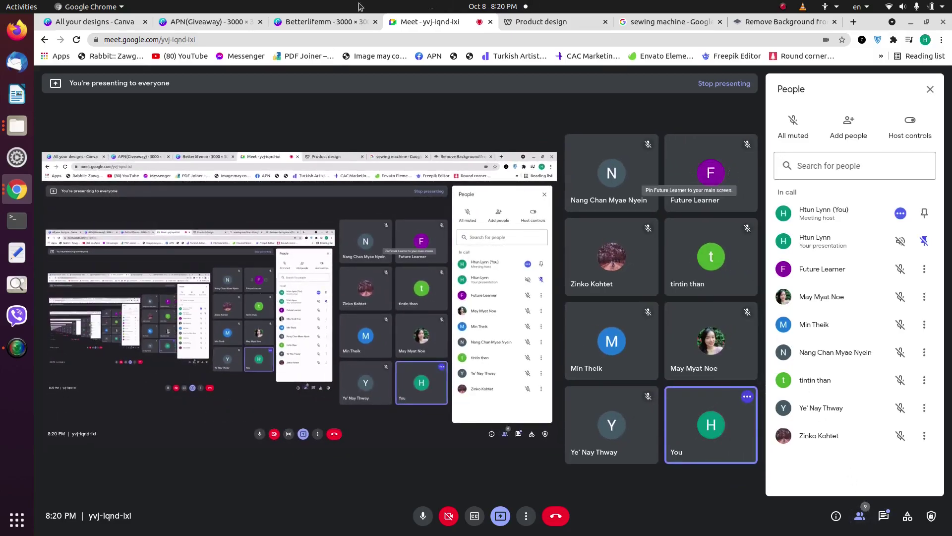
click(208, 22)
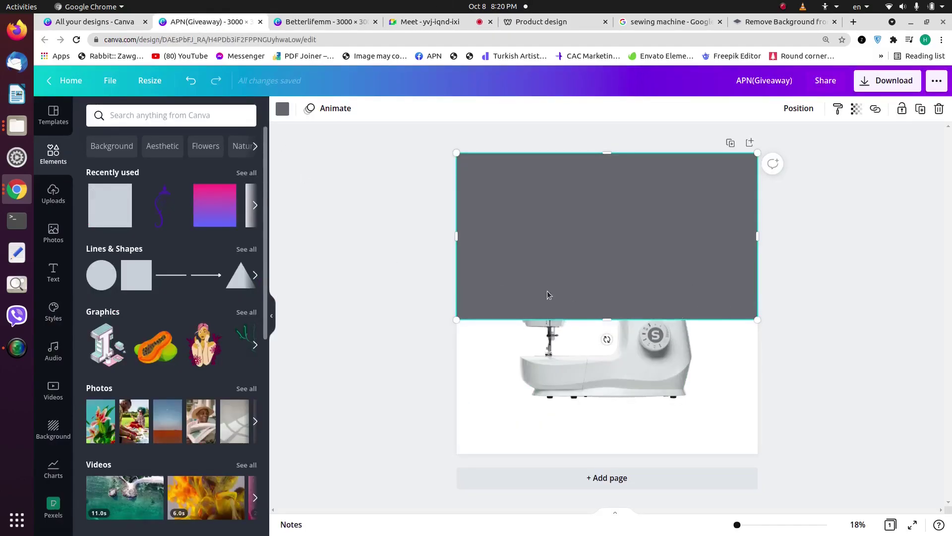
Step: Send the grey rectangle backwards, behind the sewing machine
click(794, 110)
click(759, 141)
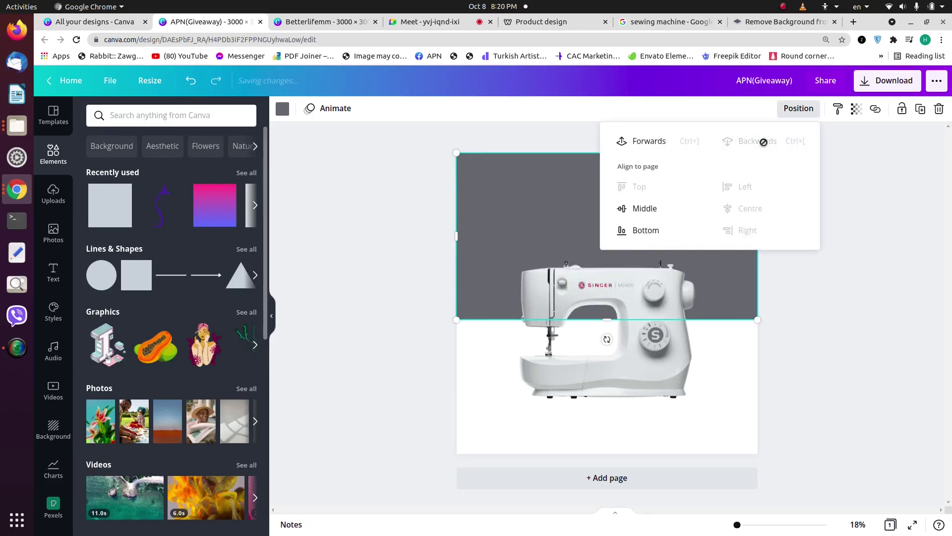
click(848, 272)
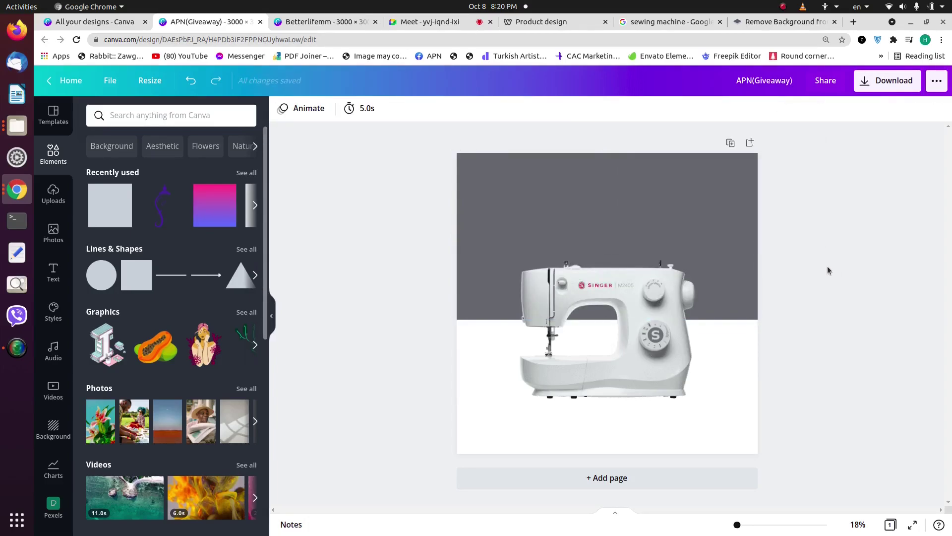
Step: Raise the sewing machine image slightly higher on the page
click(622, 219)
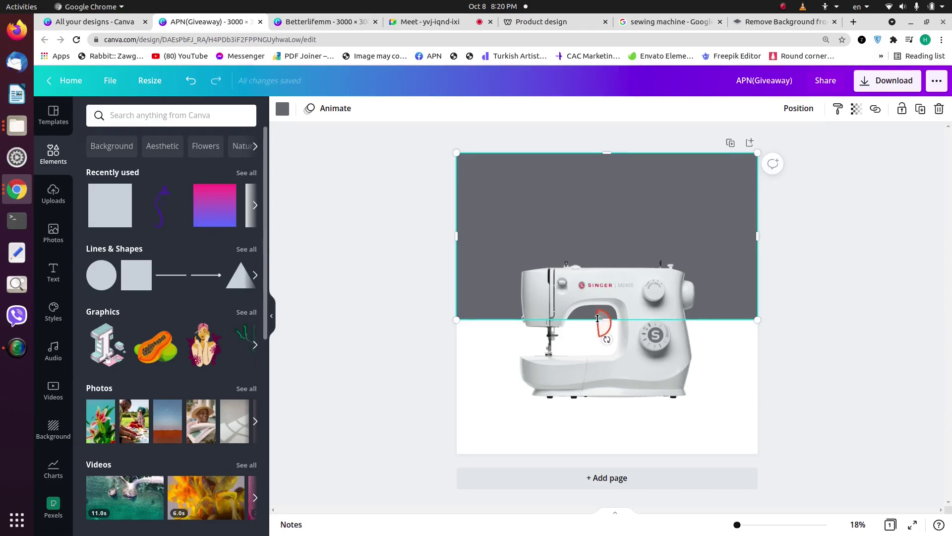
right_click(600, 315)
click(391, 246)
drag(591, 339, 590, 323)
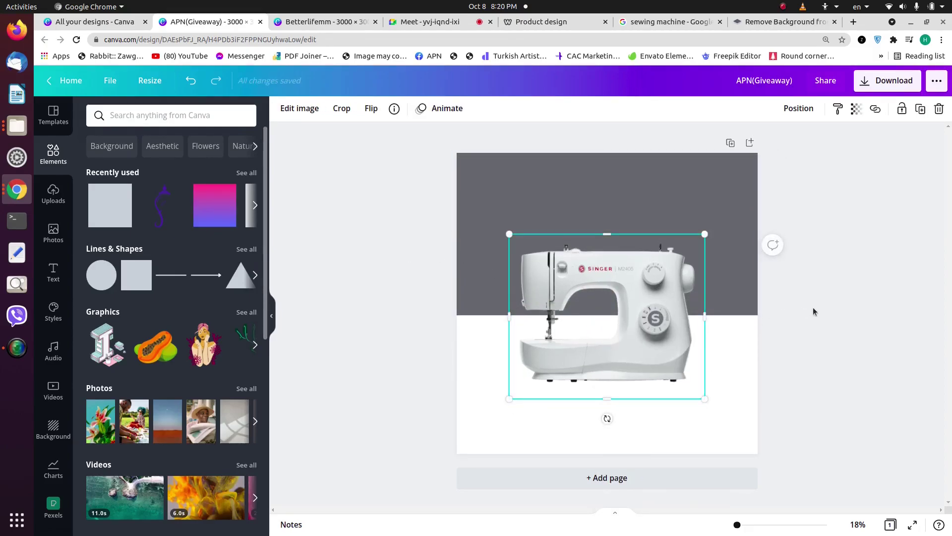
click(814, 311)
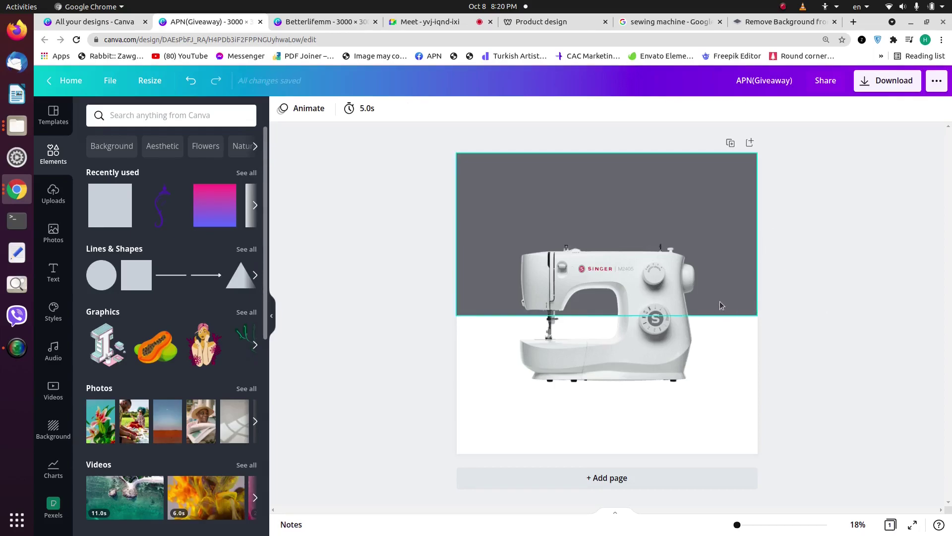
Step: Recolour the top rectangle deep red with custom hex #B31D20
click(582, 199)
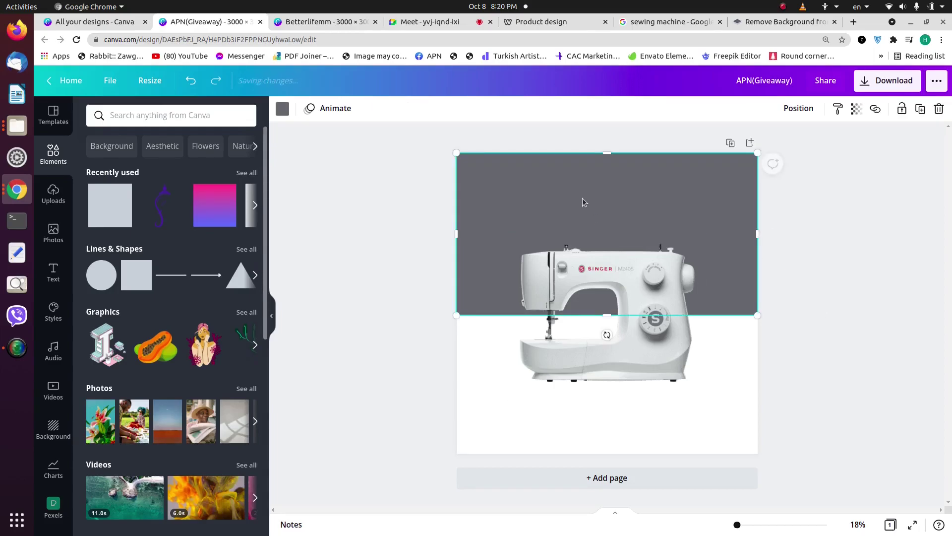
click(282, 109)
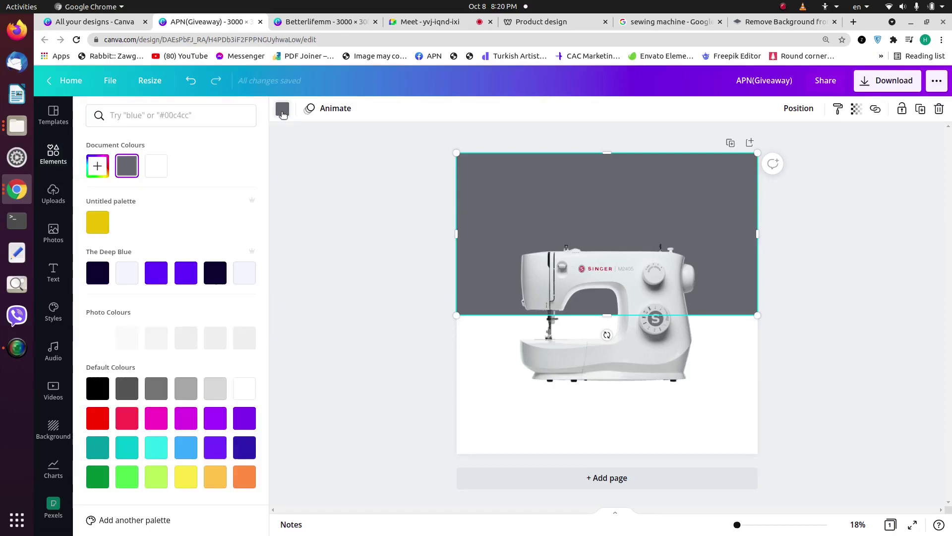
click(97, 166)
text(#641F1F)
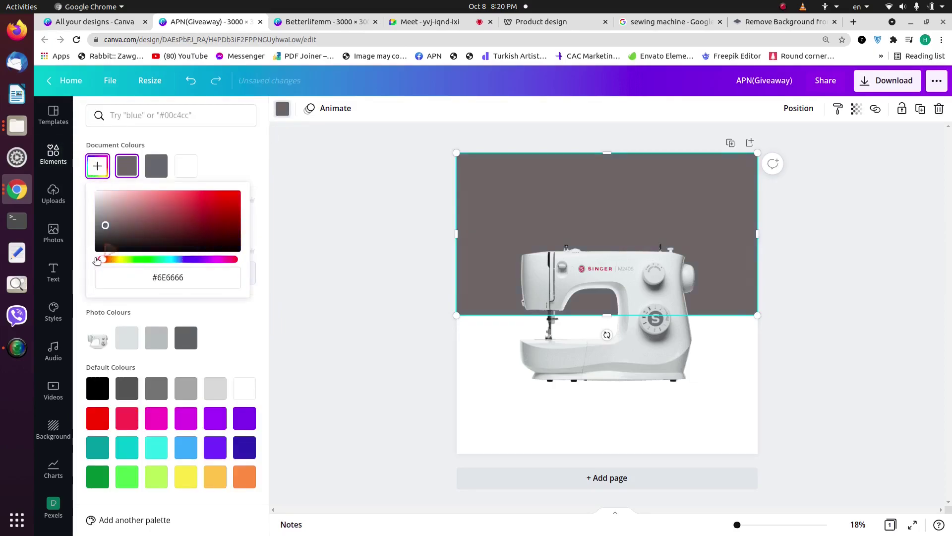
key(Return)
drag(196, 228, 219, 213)
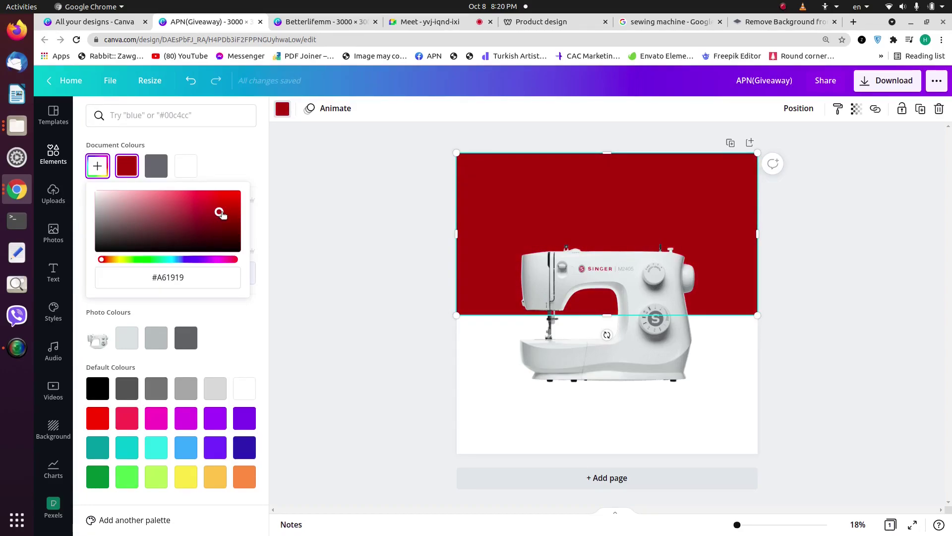
drag(220, 213, 217, 206)
right_click(218, 207)
click(178, 278)
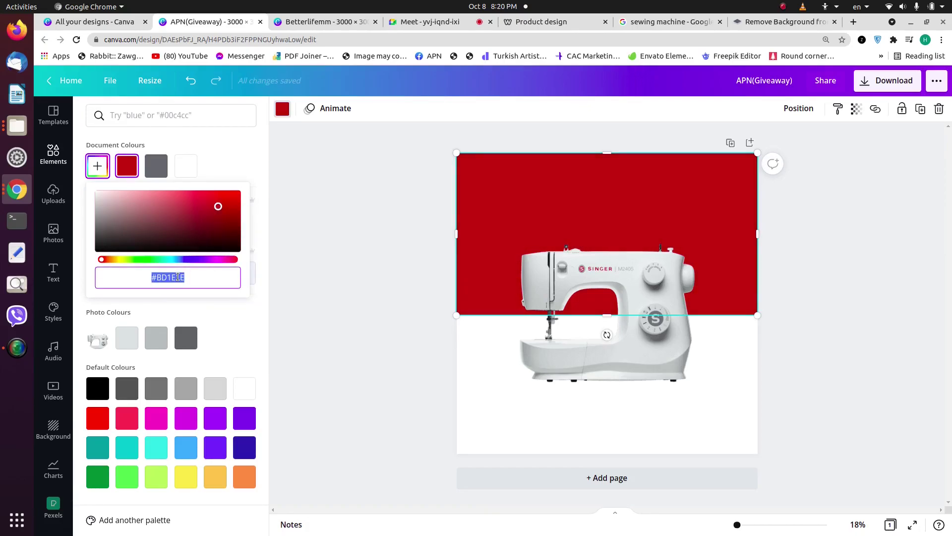
text(#B3)
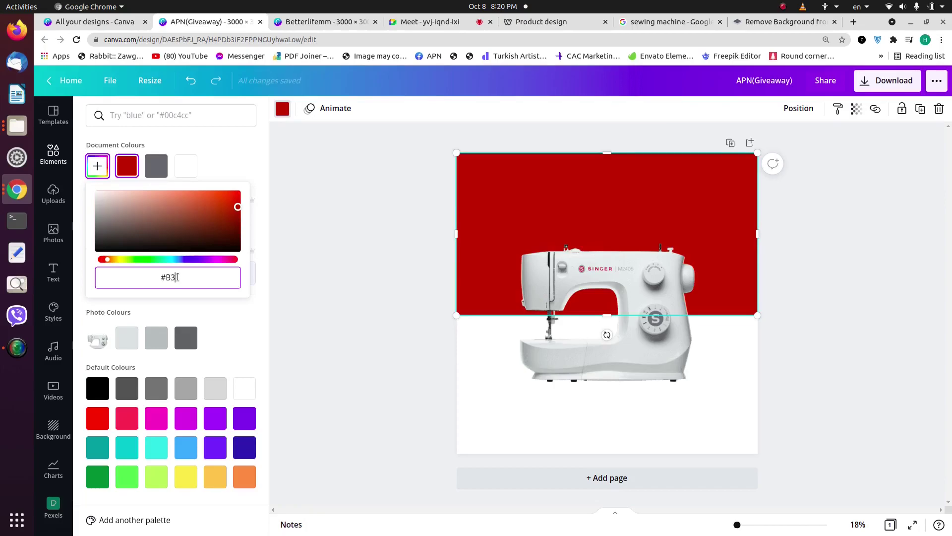
text(1D20)
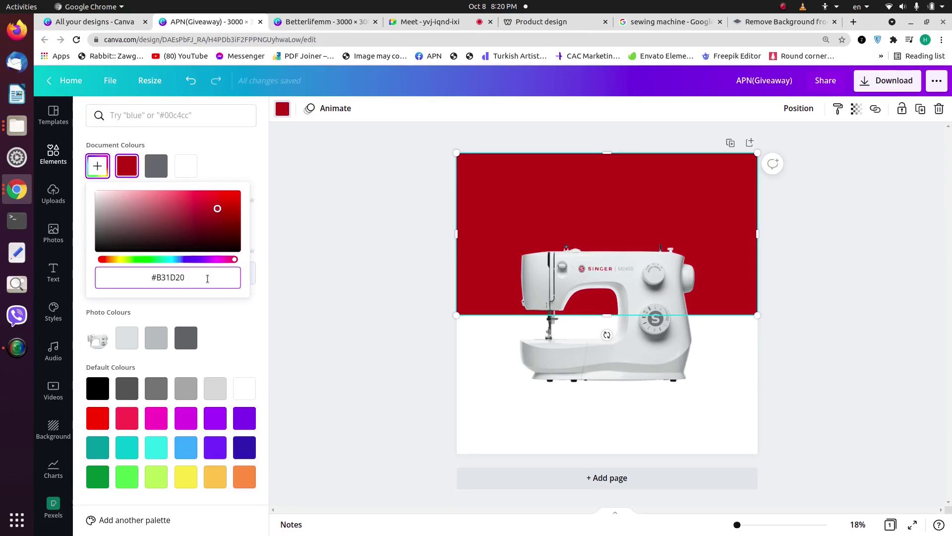
key(Escape)
click(801, 298)
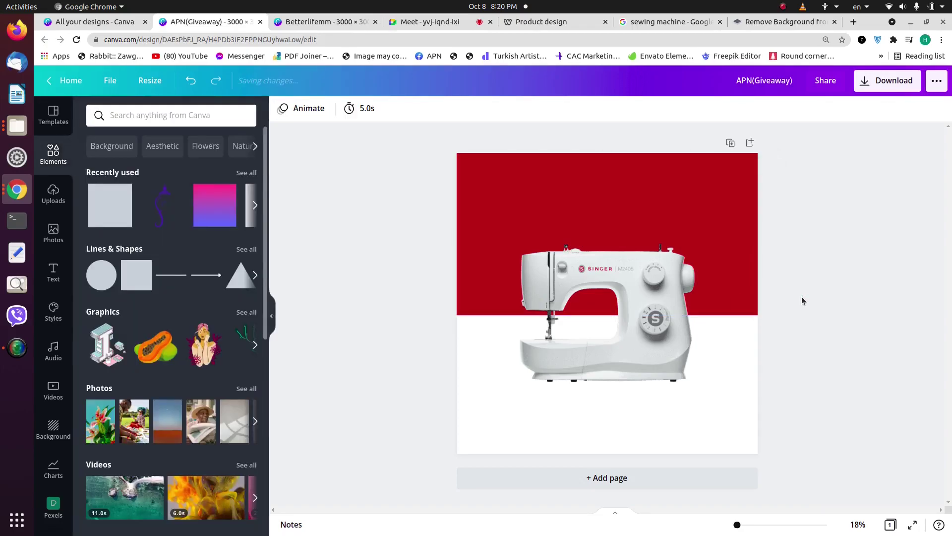
Step: Reopen the rectangle's custom colour picker to confirm the #B31D20 red value
click(662, 197)
click(283, 108)
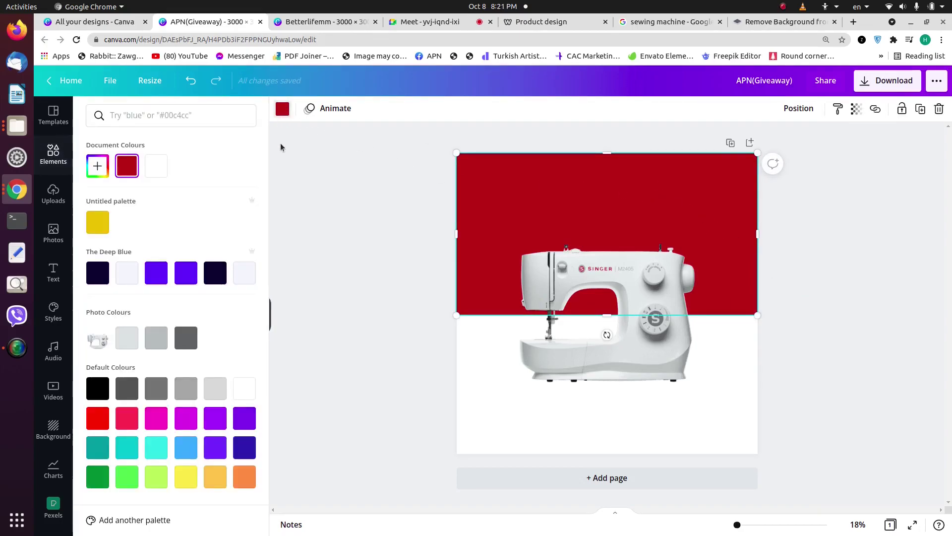
click(868, 370)
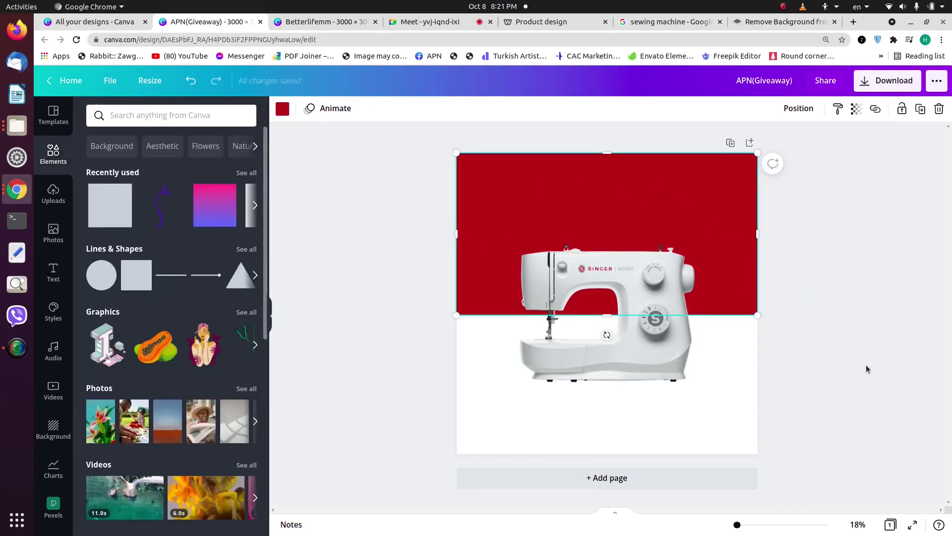
click(483, 212)
click(282, 108)
click(98, 166)
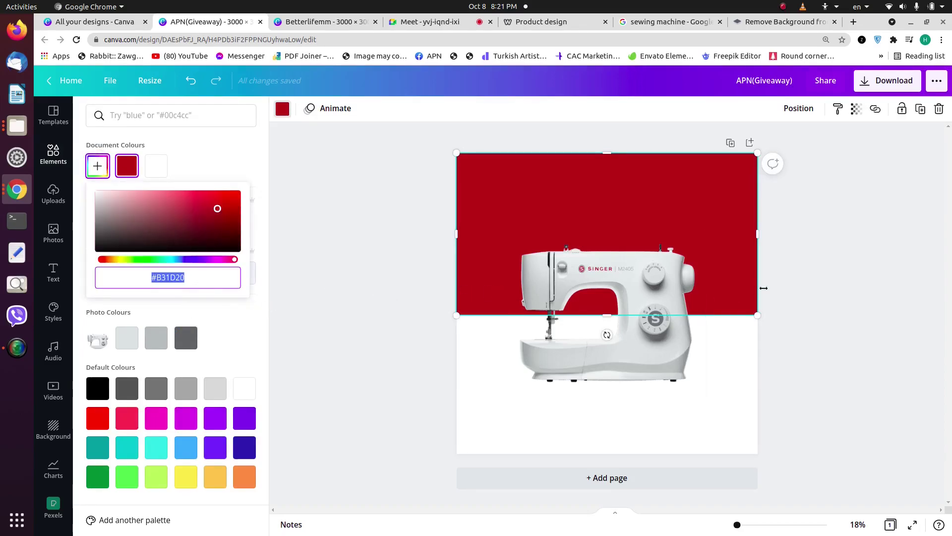
click(793, 290)
click(794, 290)
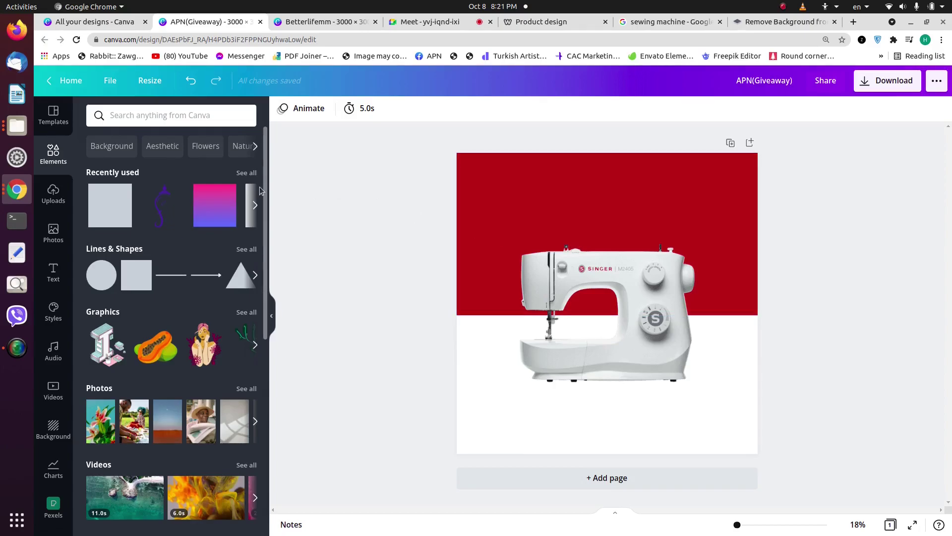
Step: Search Elements for 'red blur' and add the red blur graphic
click(128, 121)
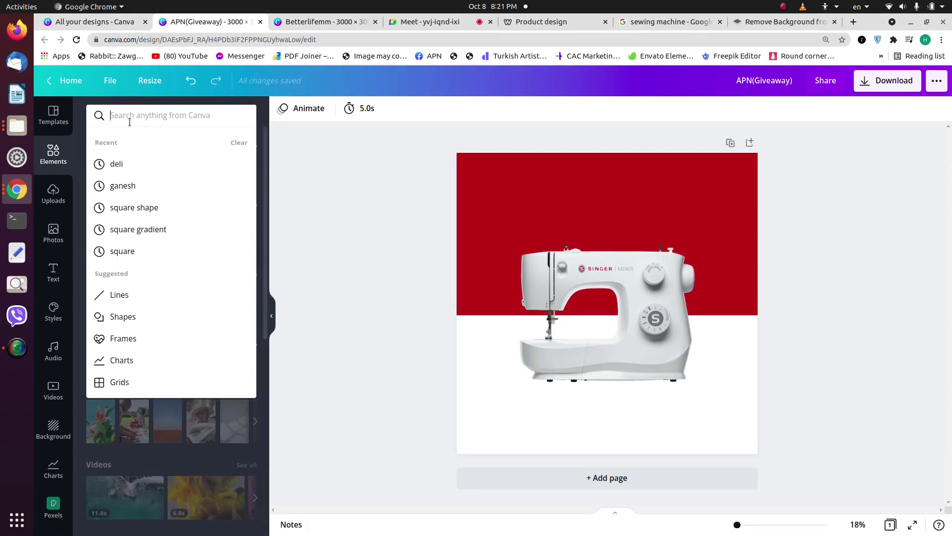
text(red blur)
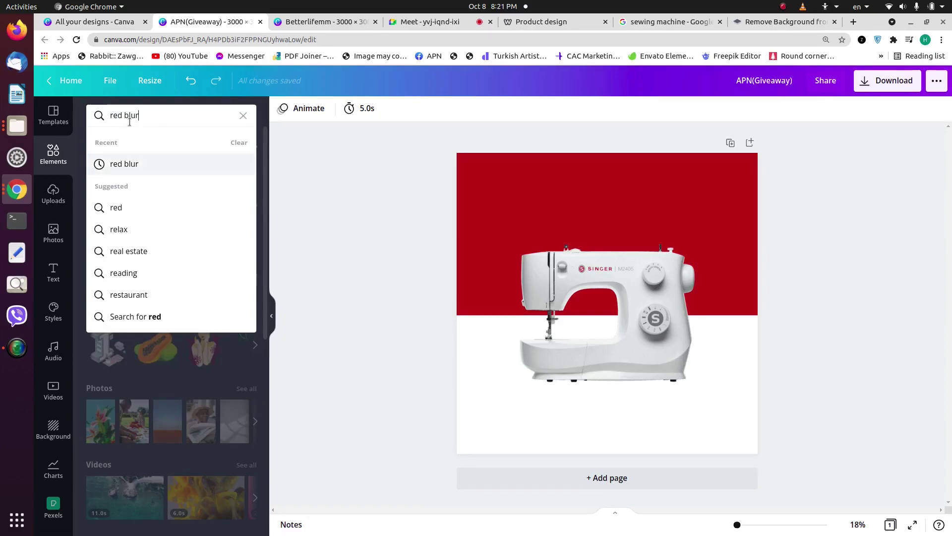
key(Return)
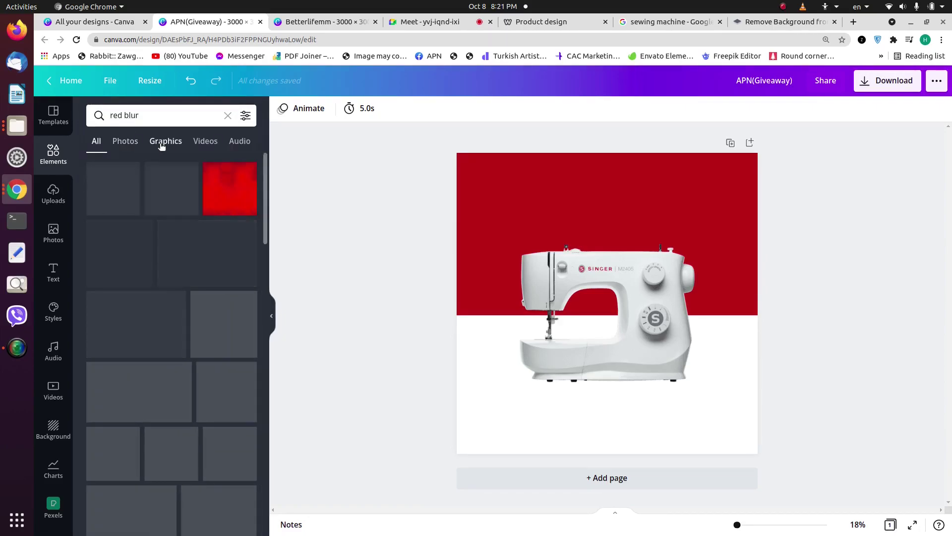
click(161, 144)
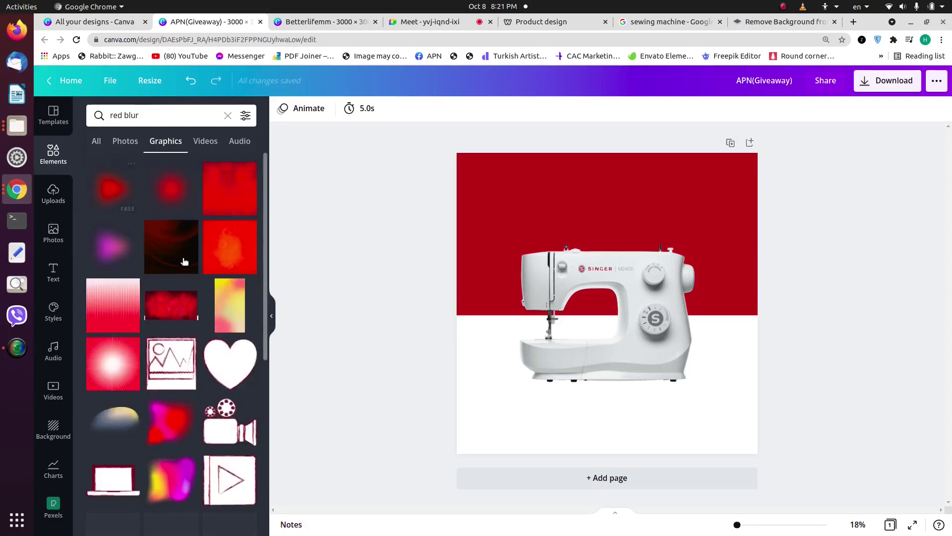
click(169, 195)
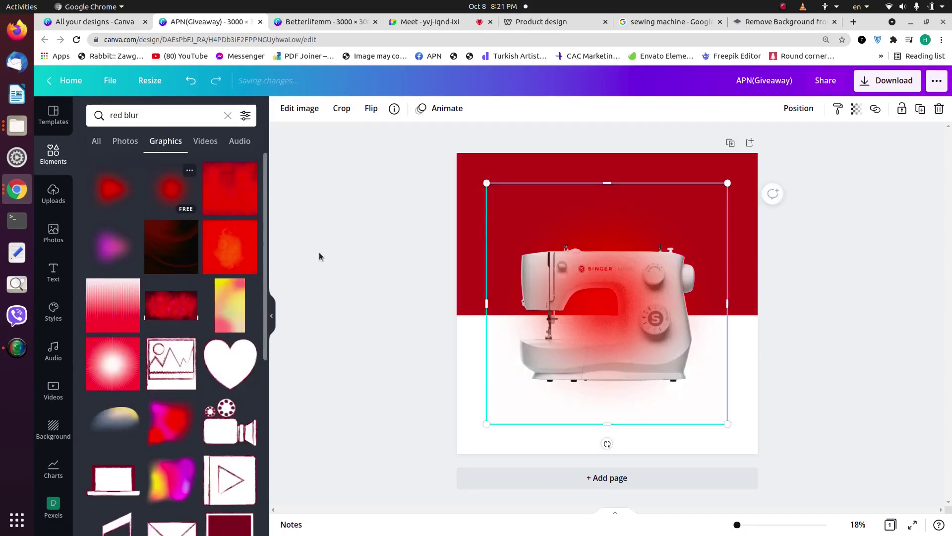
Step: Place the red blur in the top-left corner, tilted counter-clockwise and shrunk
drag(600, 299, 462, 170)
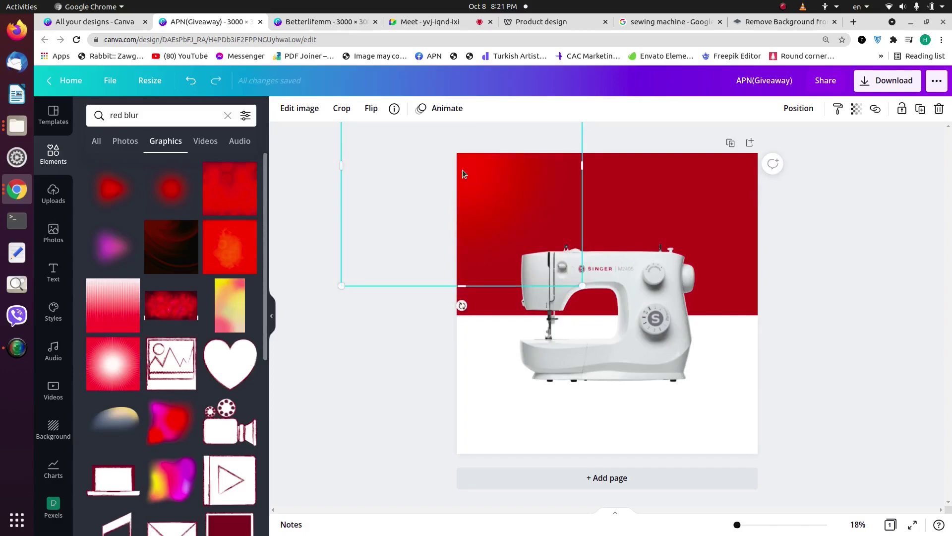
key(Delete)
click(100, 185)
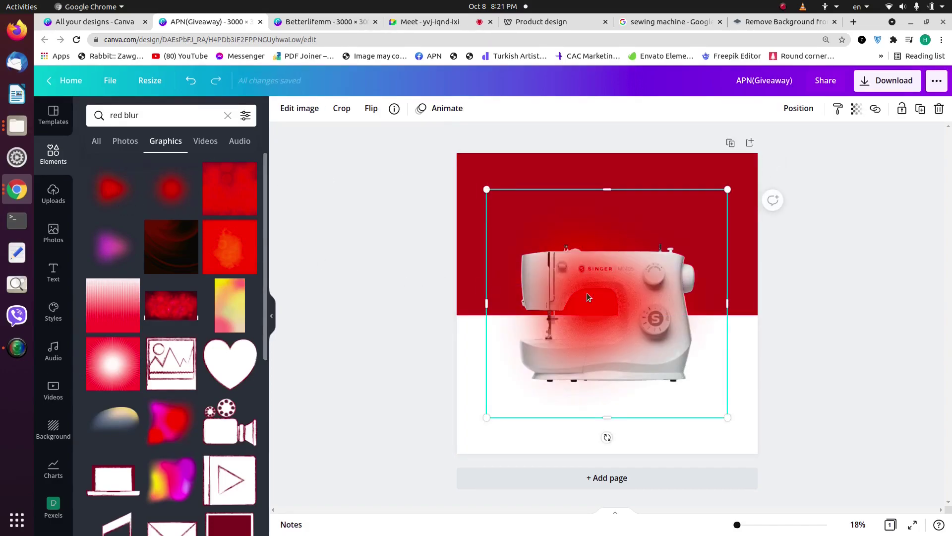
drag(541, 241, 468, 162)
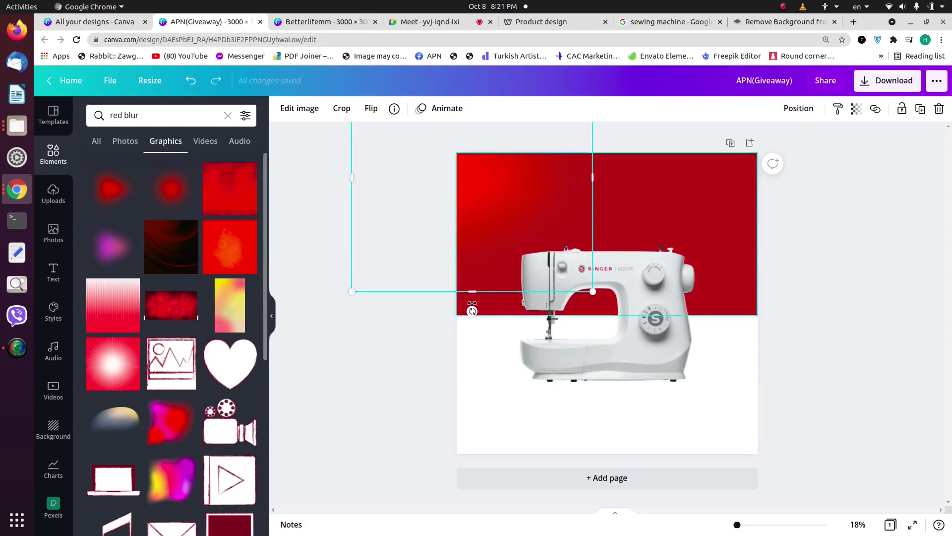
drag(471, 311, 443, 308)
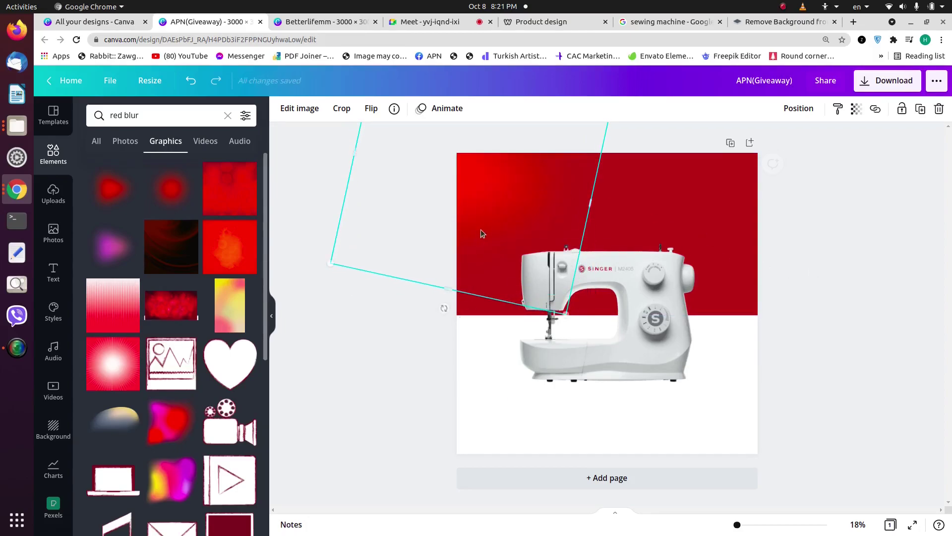
drag(564, 313, 506, 190)
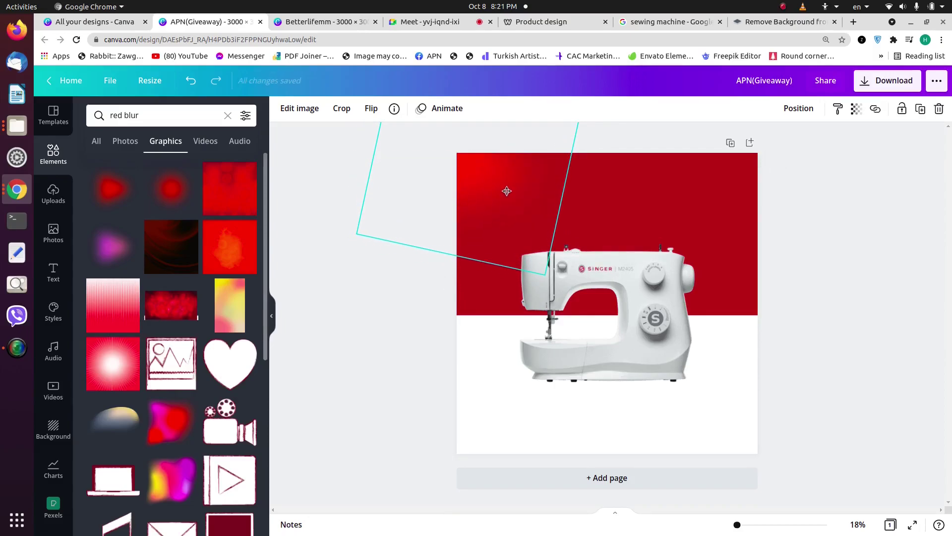
click(823, 269)
Step: Discard a trial second blur, narrow the top-left red blur, and clear the search
click(489, 165)
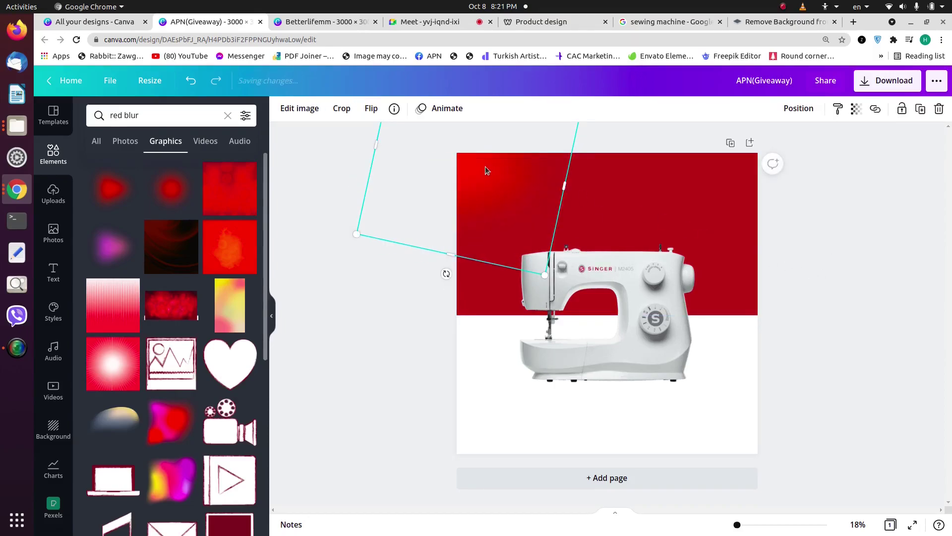
click(169, 194)
drag(492, 415, 763, 164)
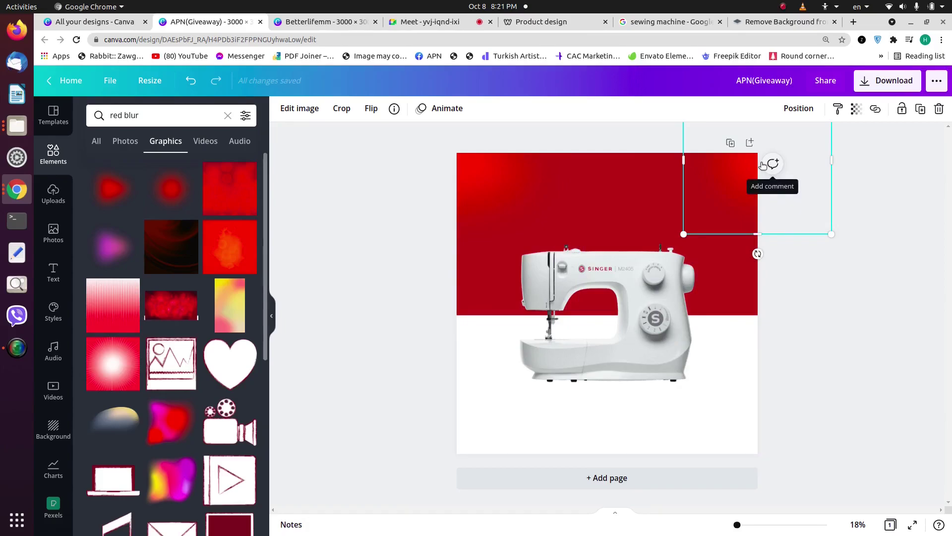
key(Delete)
click(502, 167)
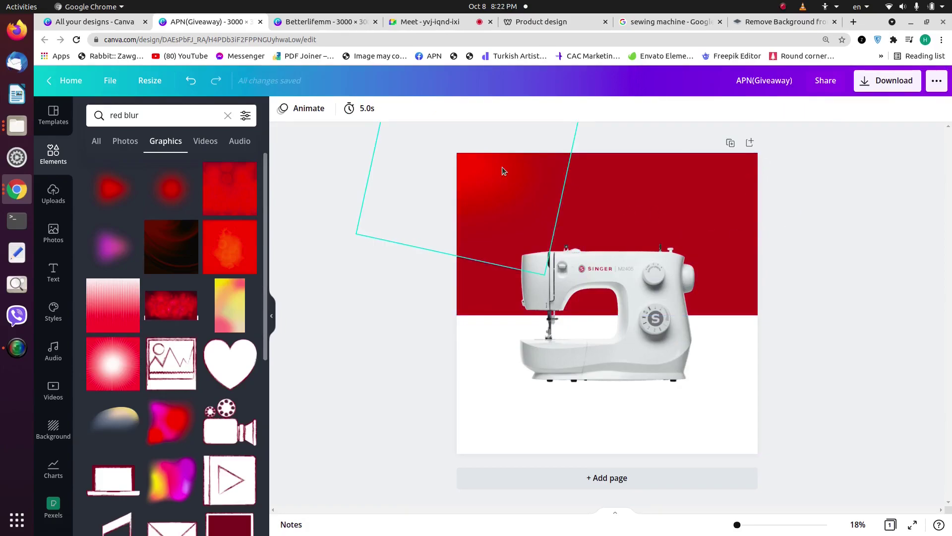
drag(406, 163, 476, 178)
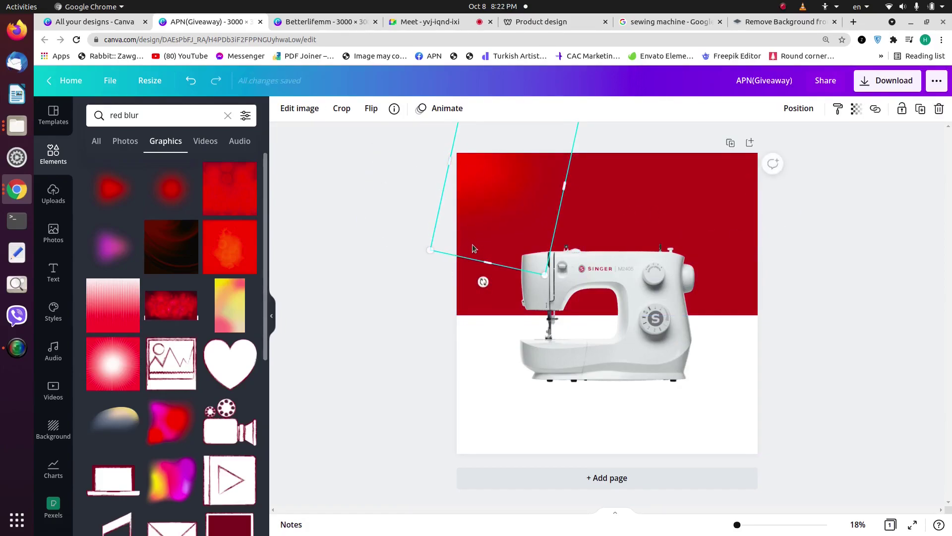
drag(545, 275, 544, 272)
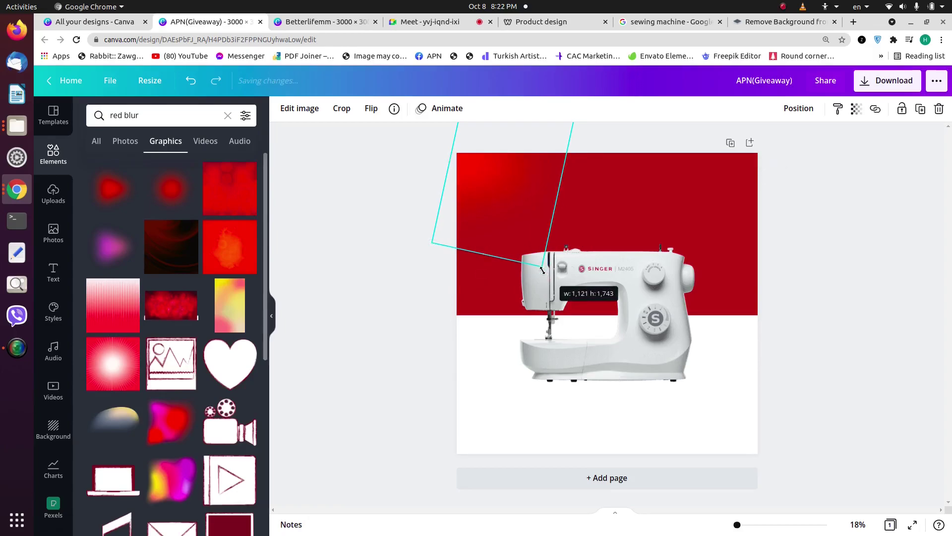
click(370, 227)
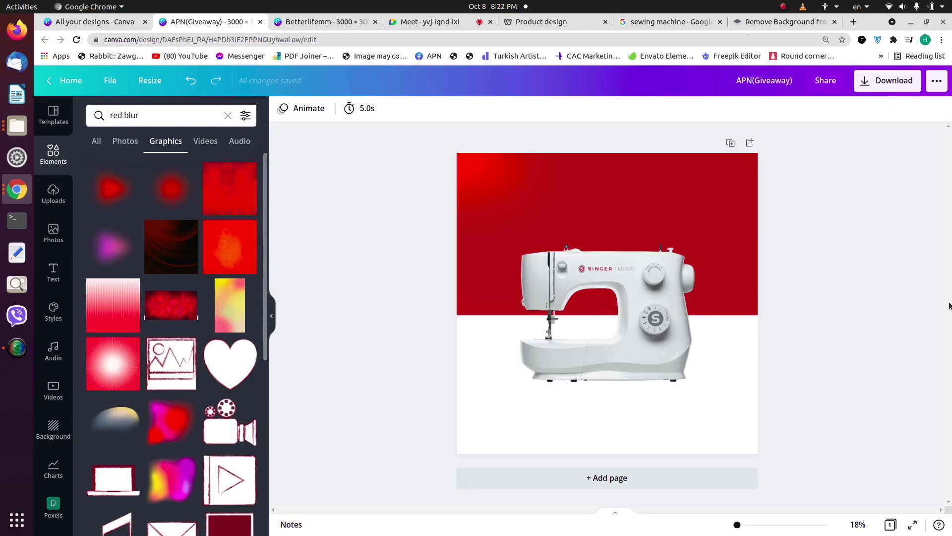
click(228, 115)
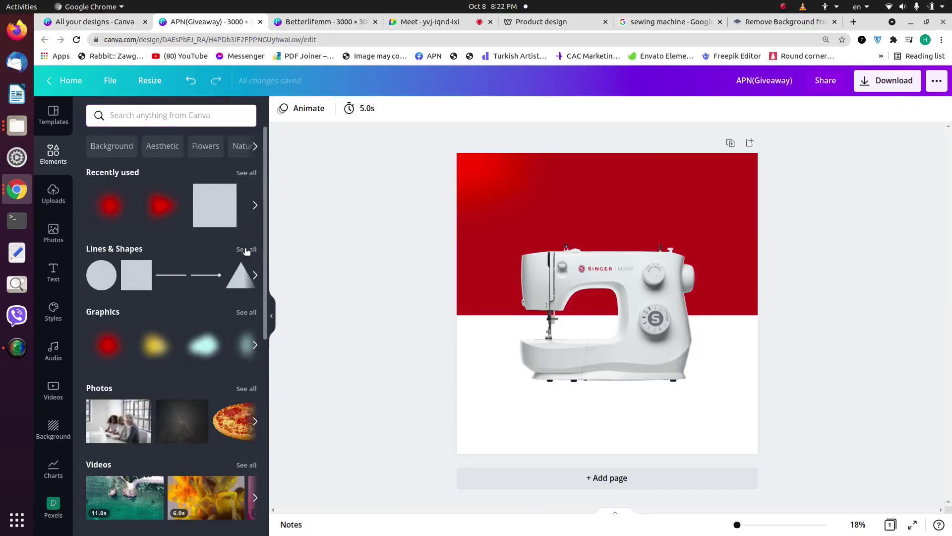
Step: Add a plain solid line from Lines & Shapes
click(247, 251)
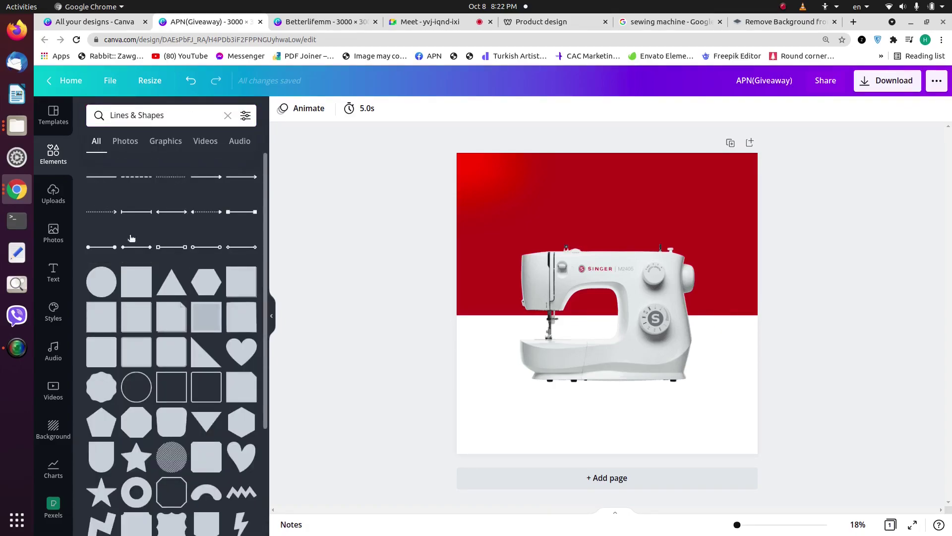
scroll(151, 322, down, 5)
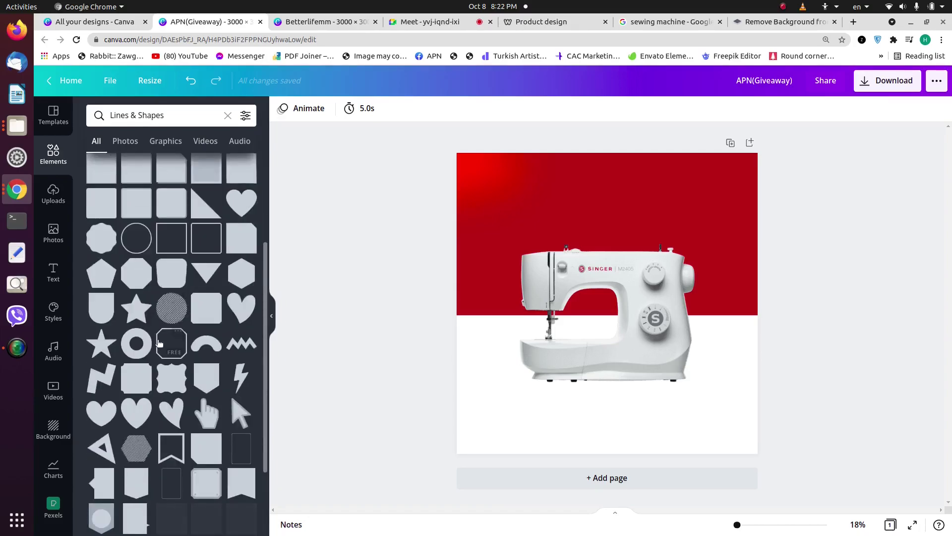
scroll(171, 342, down, 5)
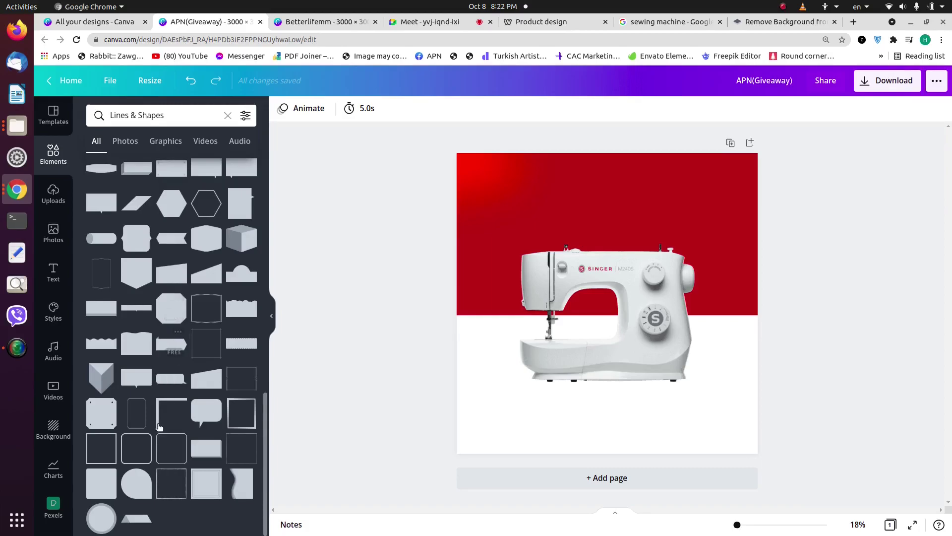
scroll(179, 397, up, 10)
scroll(181, 433, up, 3)
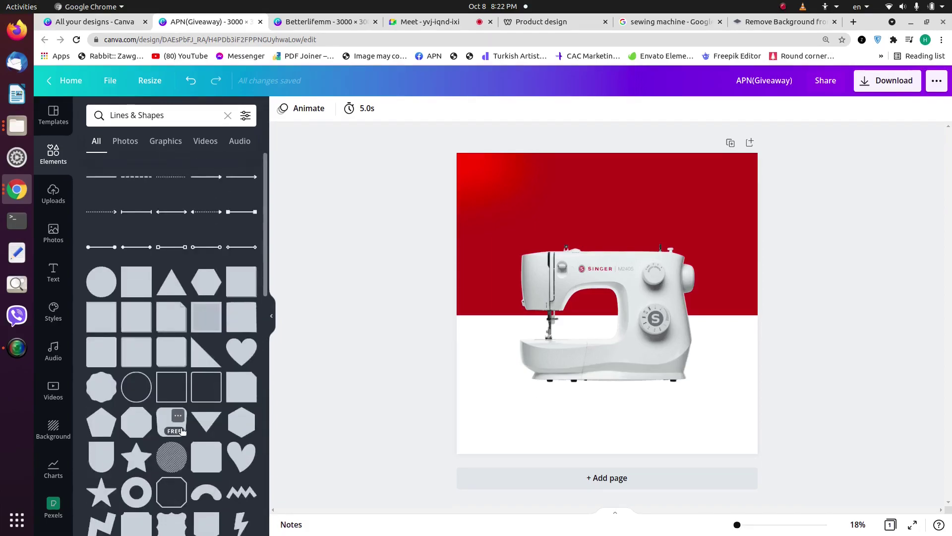
click(101, 177)
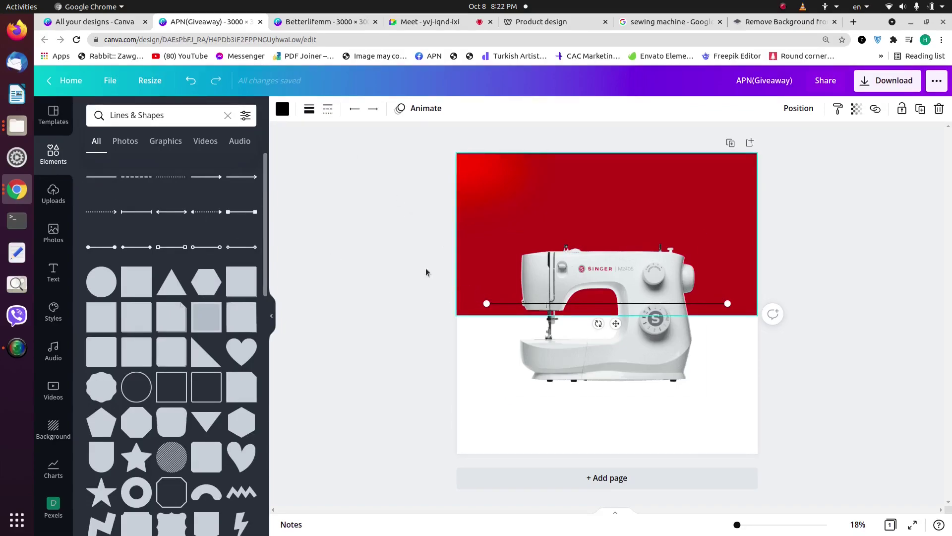
Step: Set the line weight to 15 and rotate the line to vertical
click(310, 110)
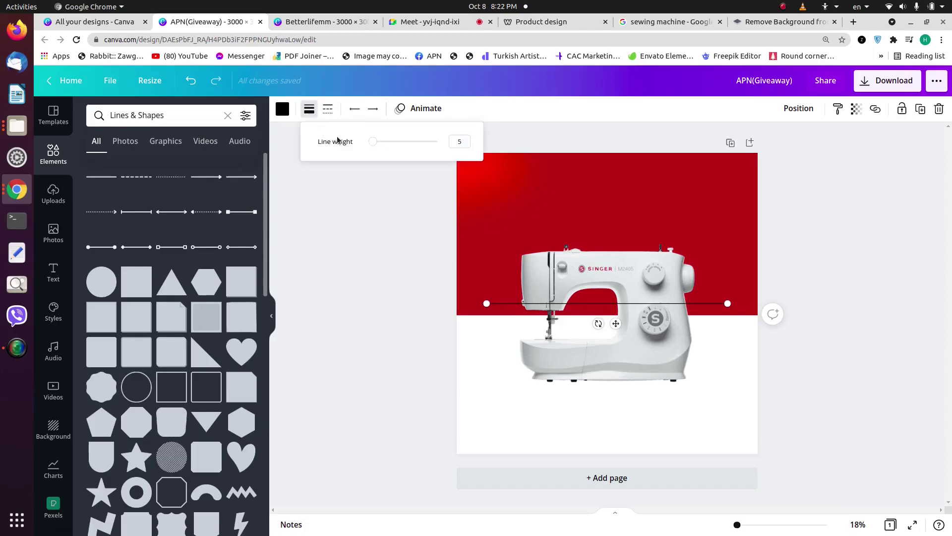
drag(374, 143, 380, 142)
right_click(381, 146)
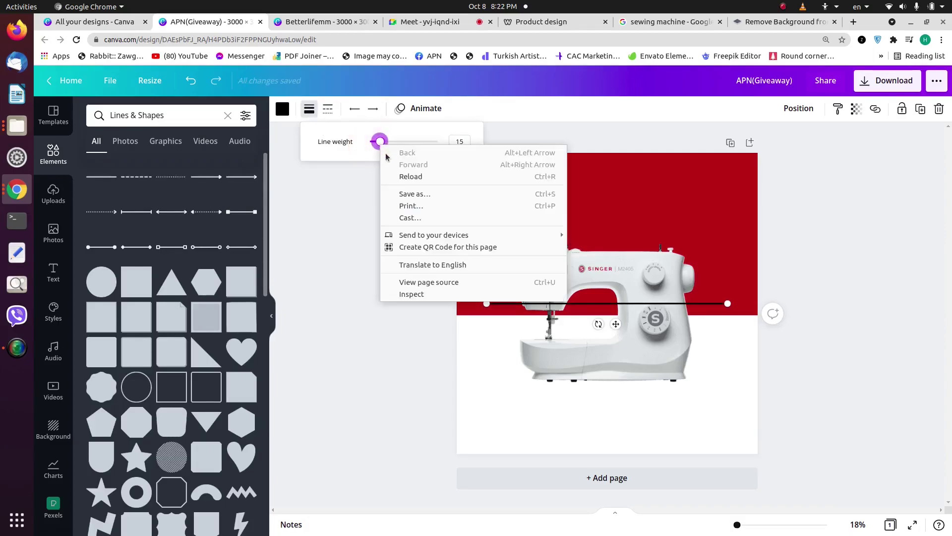
click(815, 222)
click(815, 219)
drag(627, 308, 557, 393)
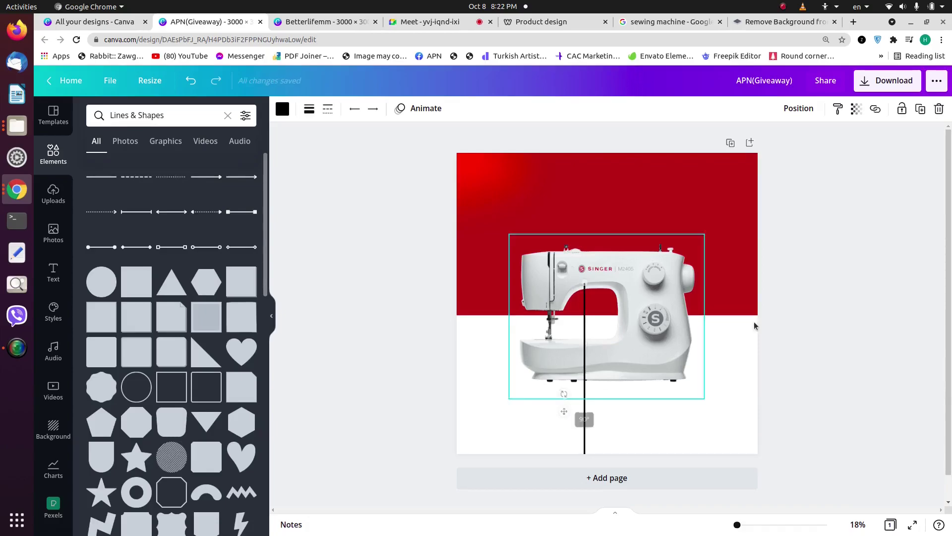
Step: Move the vertical line to the left side, starting at the red/white boundary
click(862, 285)
drag(583, 359, 466, 274)
drag(473, 213, 472, 314)
click(343, 284)
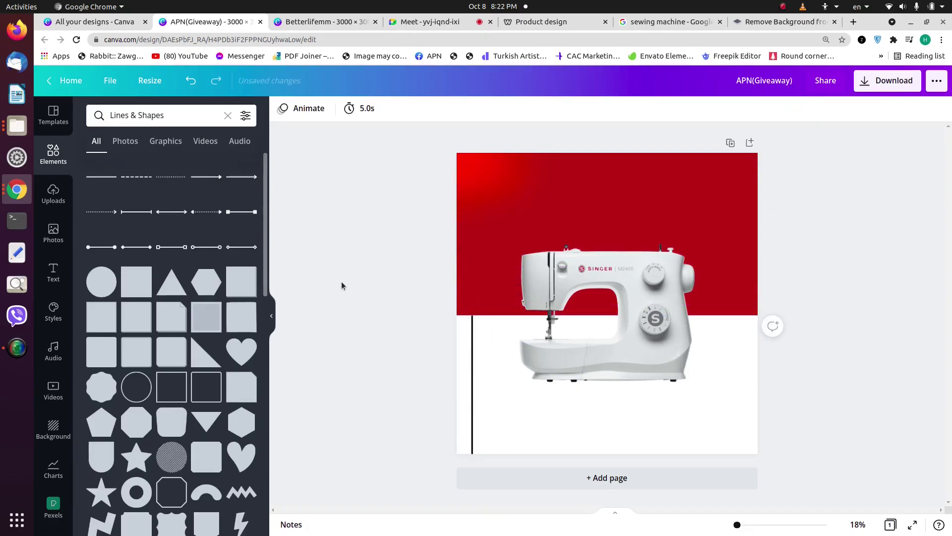
click(471, 328)
drag(472, 314, 471, 310)
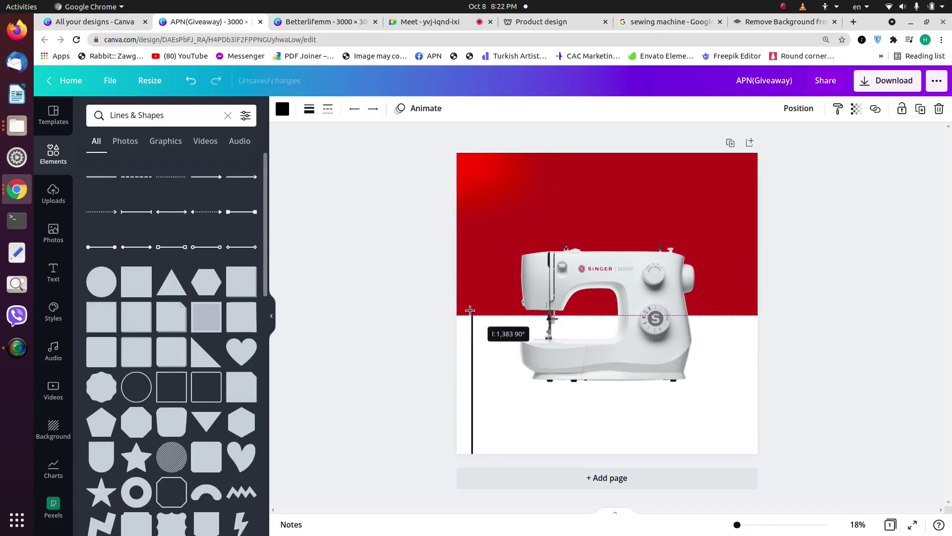
right_click(471, 310)
click(338, 237)
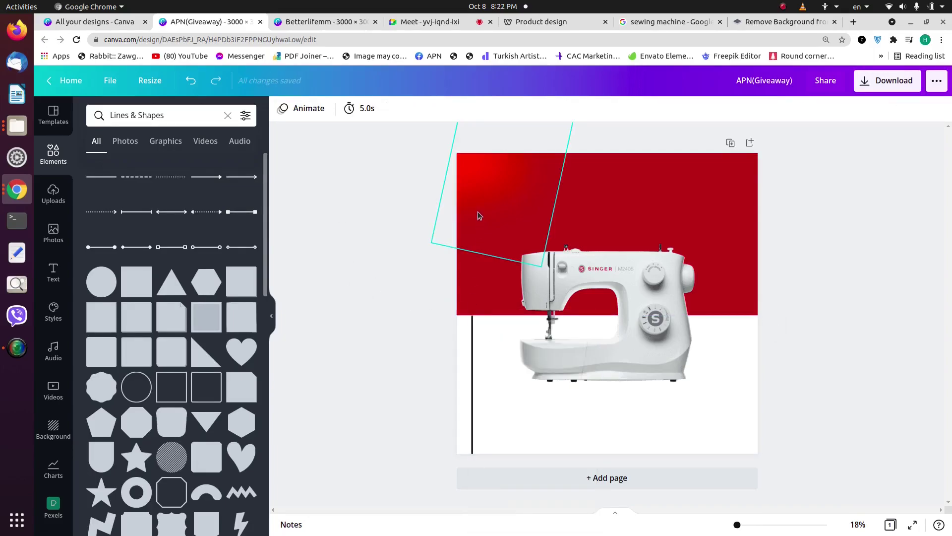
Step: Colour the vertical line with the document's dark red
click(473, 355)
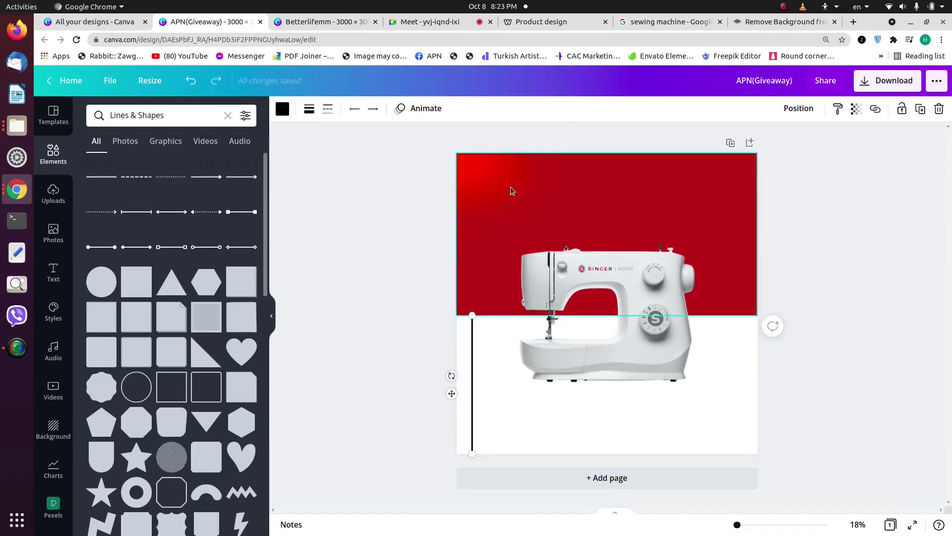
click(281, 113)
click(153, 166)
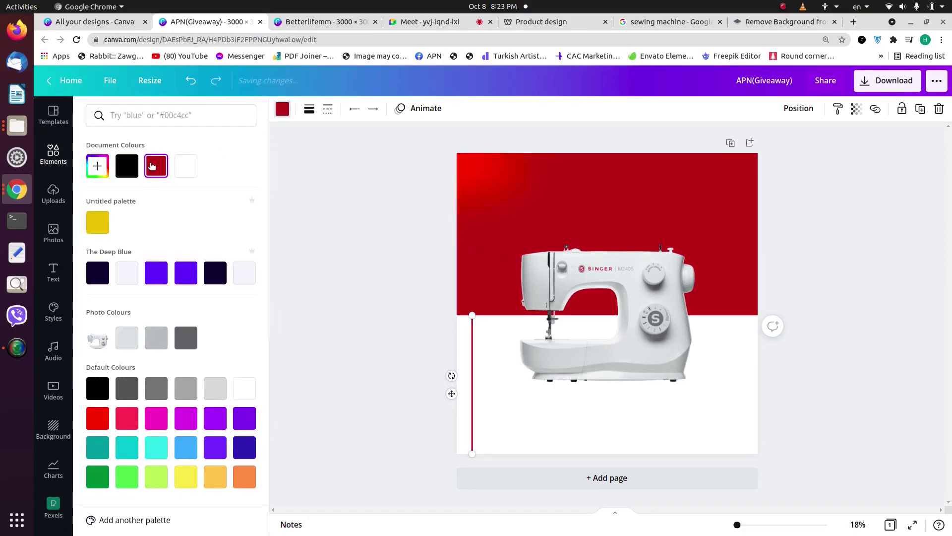
click(814, 222)
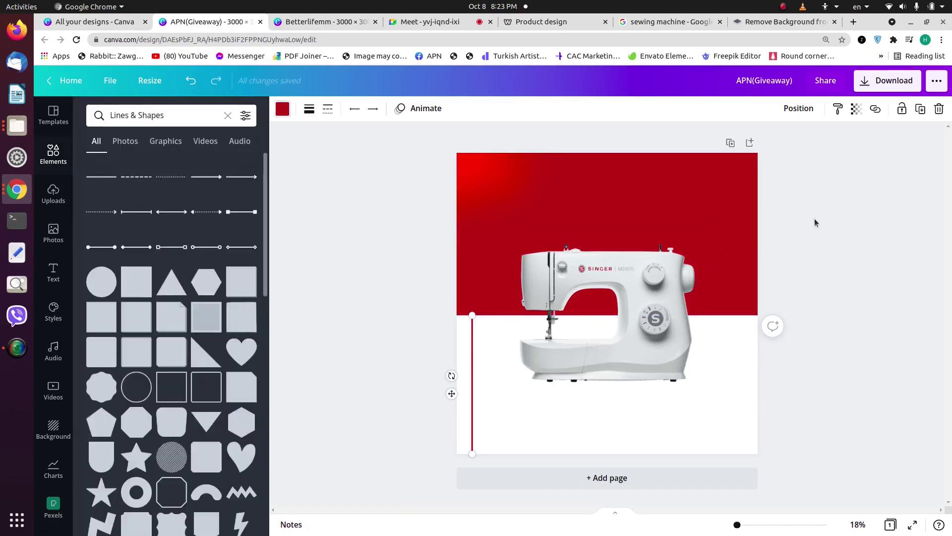
click(472, 362)
right_click(472, 308)
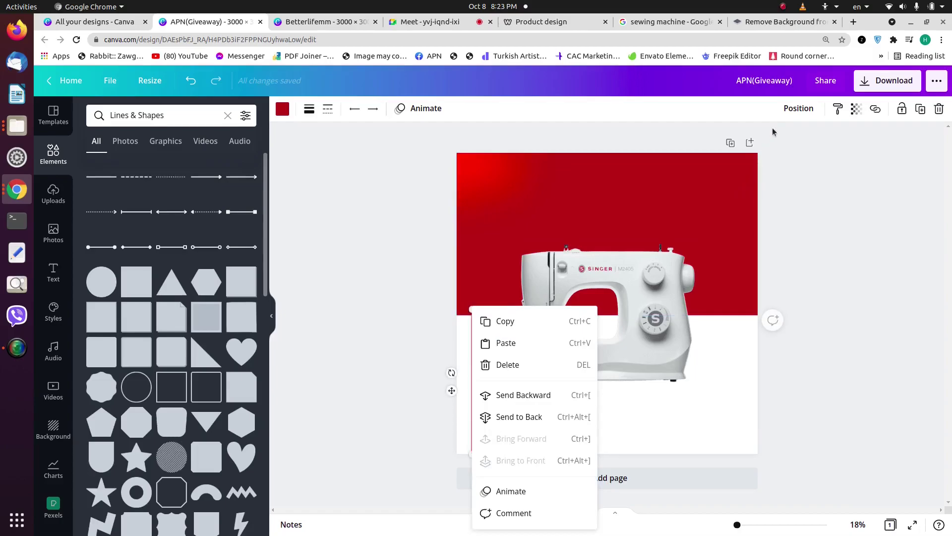
click(799, 108)
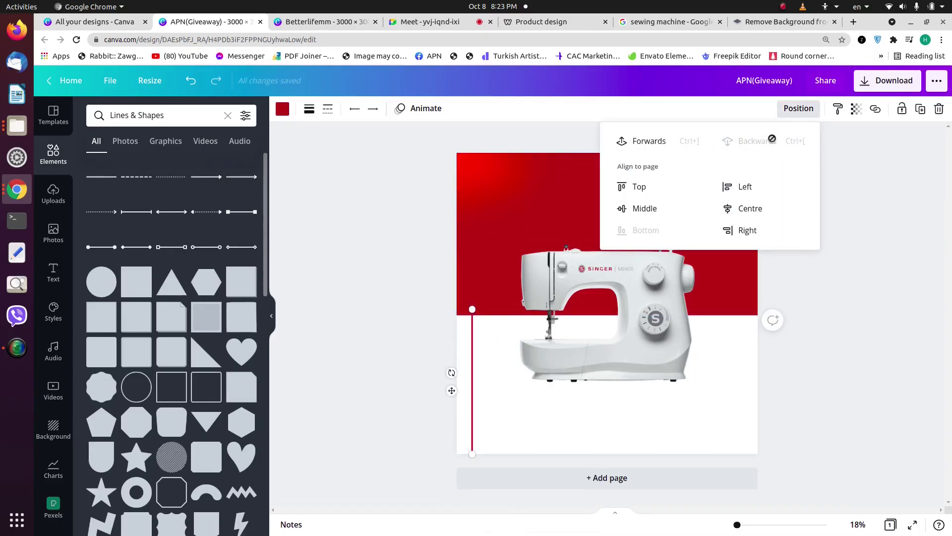
click(858, 252)
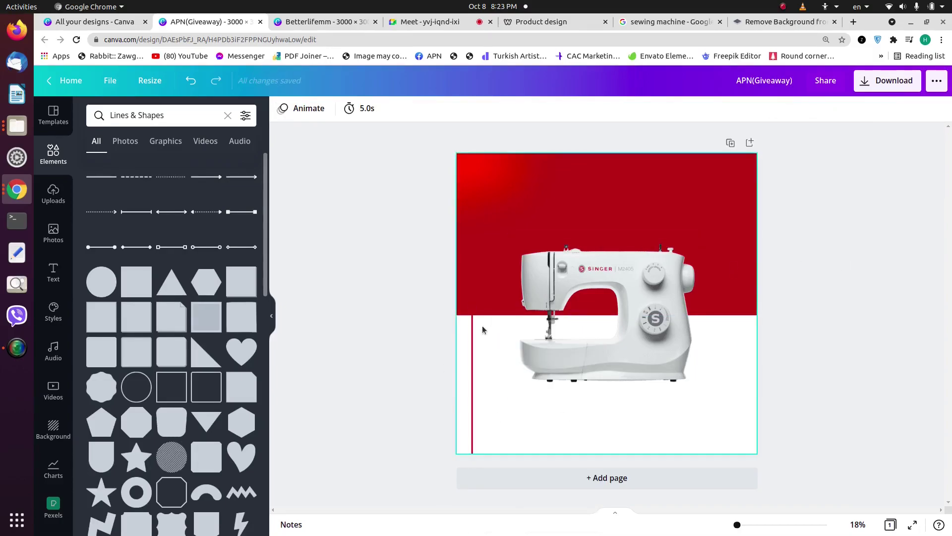
click(473, 335)
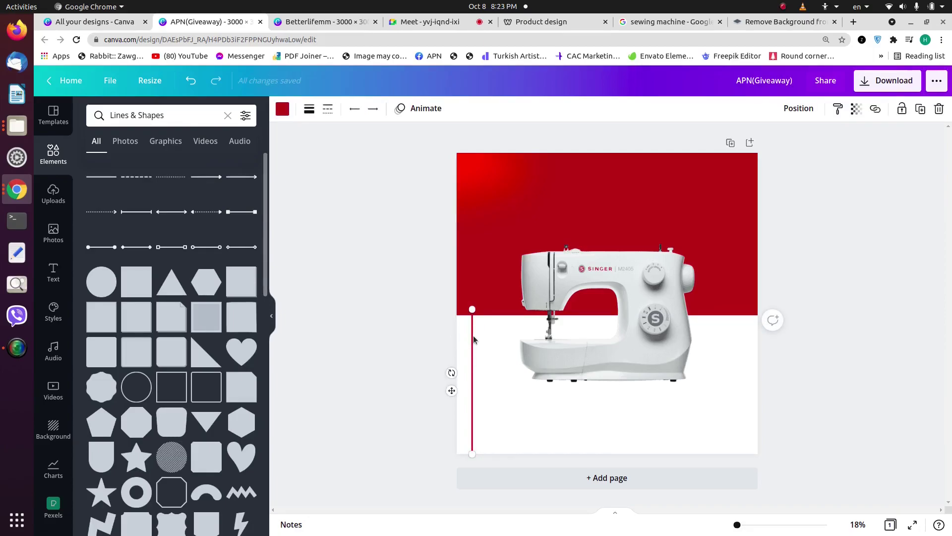
Step: Duplicate the red line onto the right side and move the left line up
key(ctrl+d)
drag(473, 335, 741, 334)
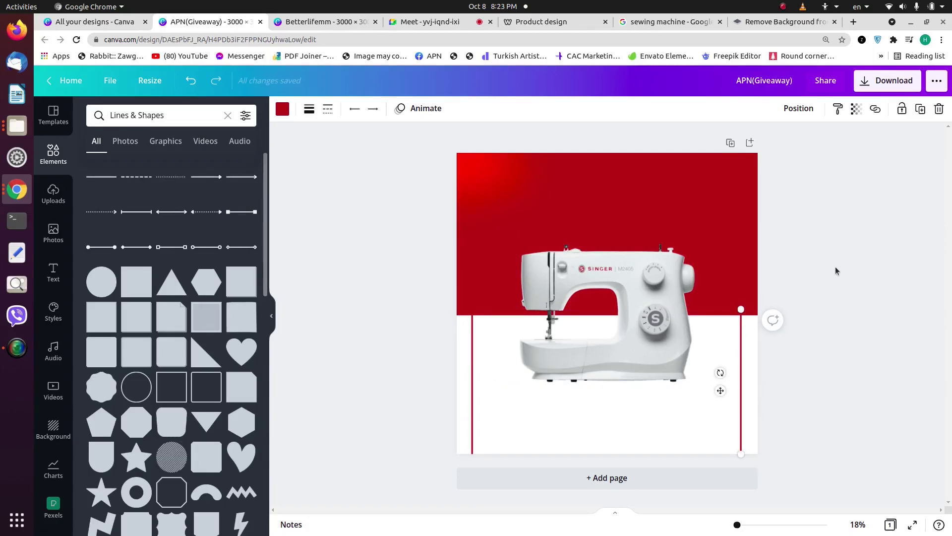
click(472, 337)
drag(474, 337, 473, 192)
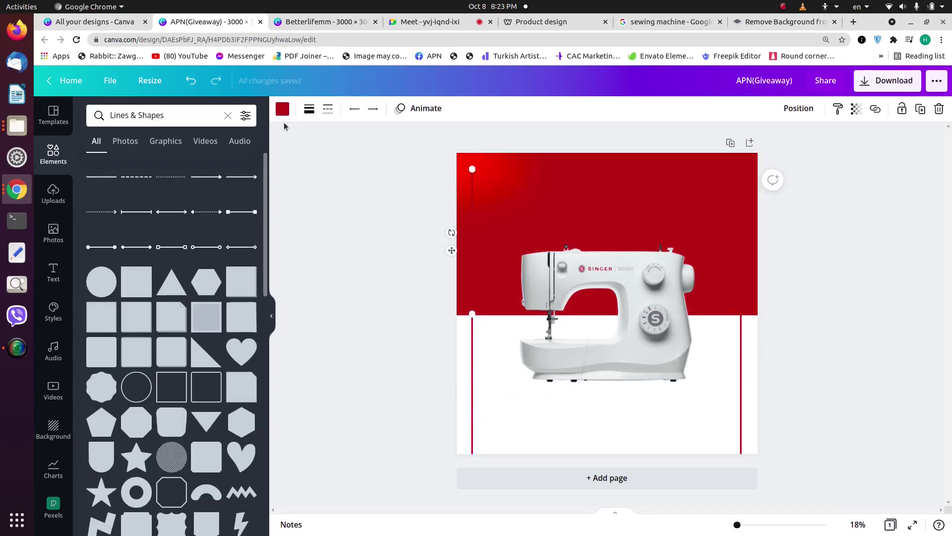
Step: Make the left vertical line white using the document colours
click(282, 110)
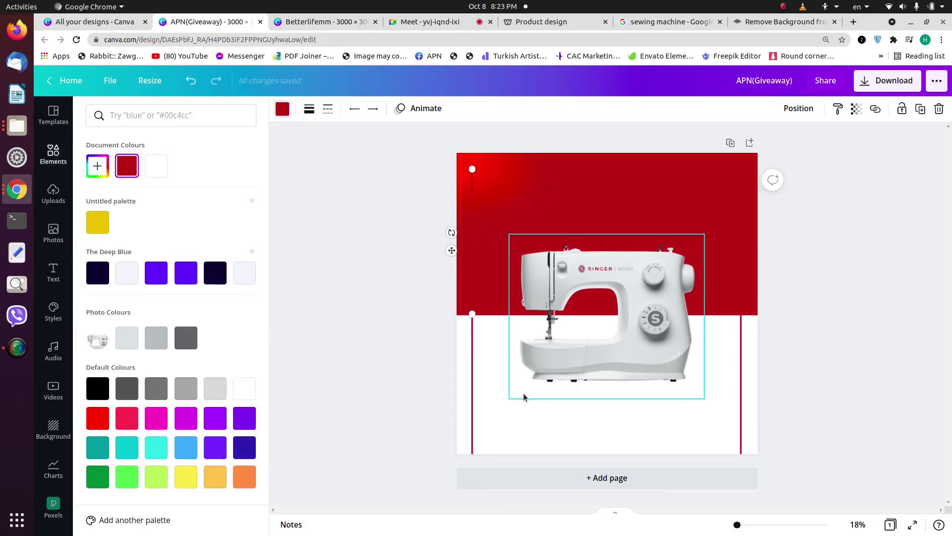
key(Escape)
click(510, 403)
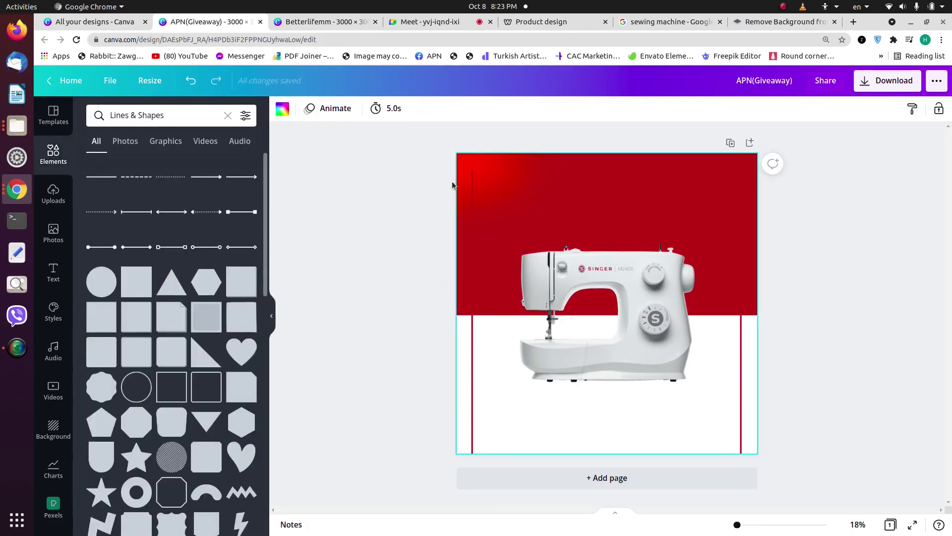
click(471, 183)
click(282, 110)
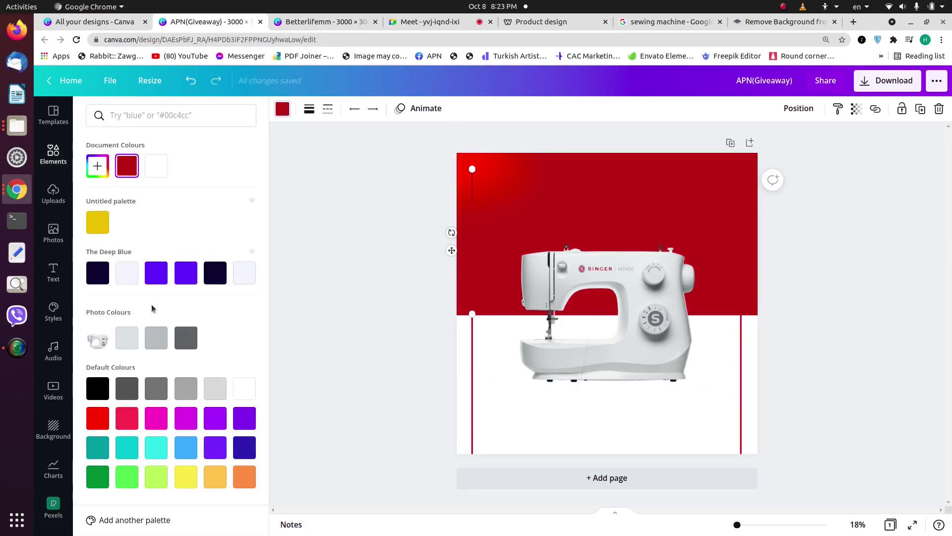
click(160, 167)
click(856, 255)
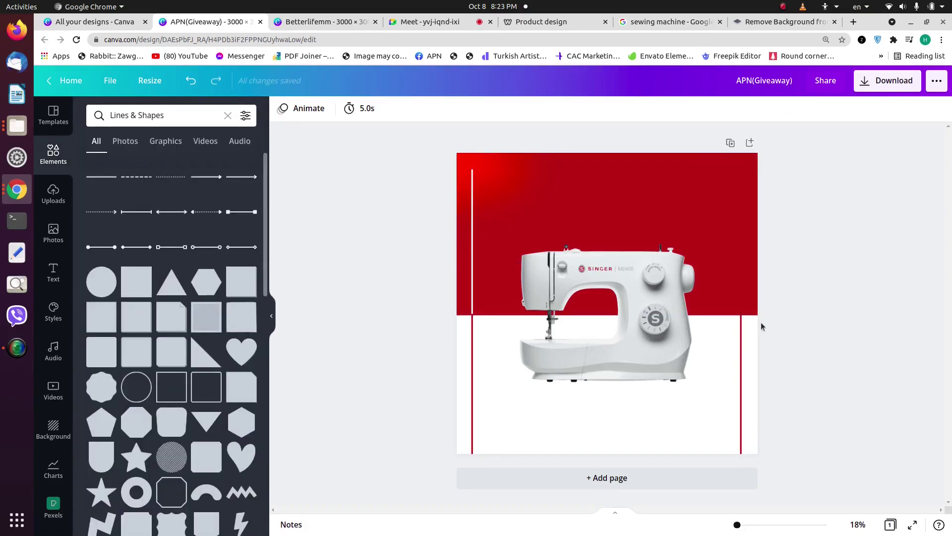
Step: Copy the white line to the right side beside the red line
click(477, 229)
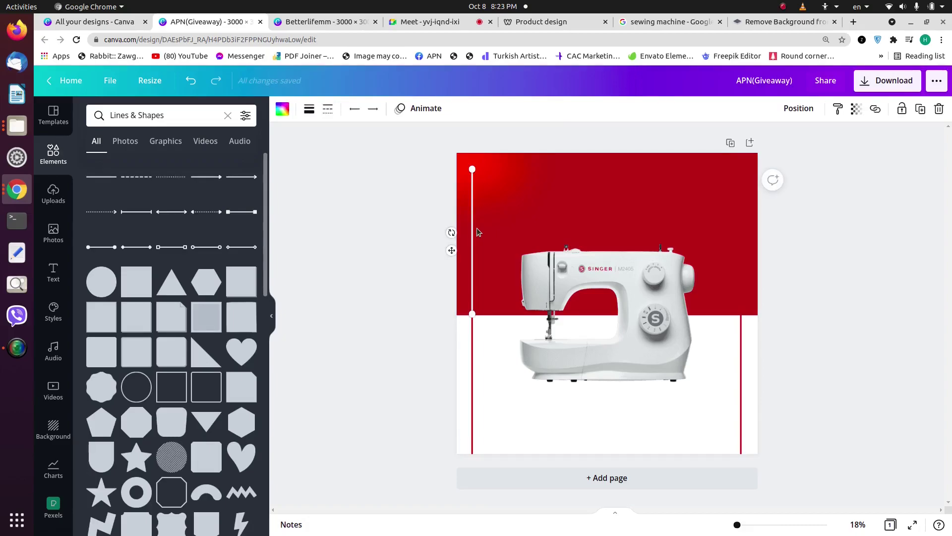
drag(477, 229, 742, 226)
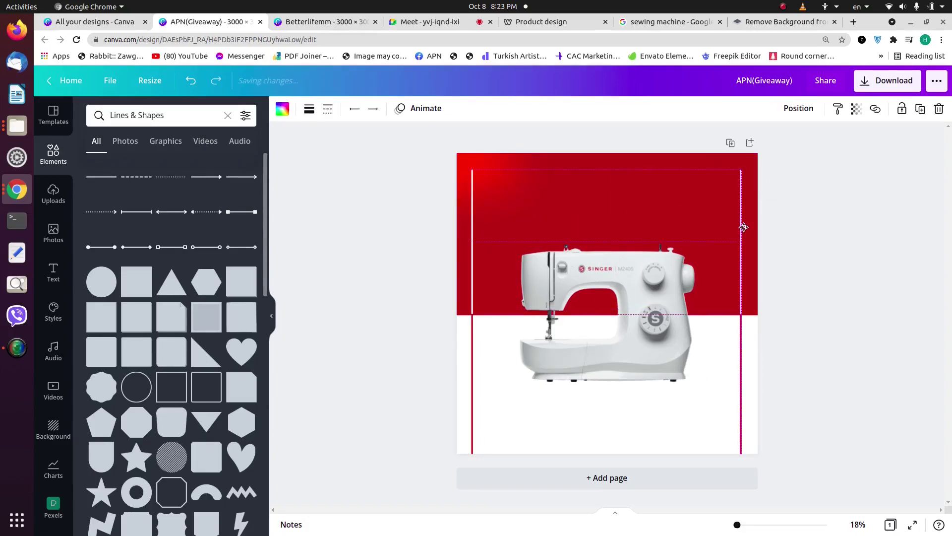
click(818, 218)
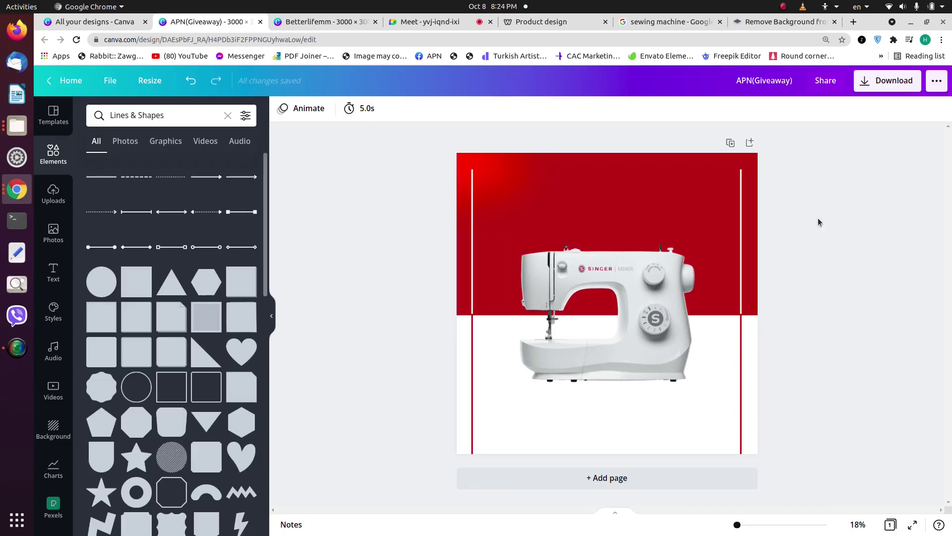
Step: Extend both white lines to the page's top edge and adjust the right one's bottom end
click(474, 192)
drag(474, 170, 476, 149)
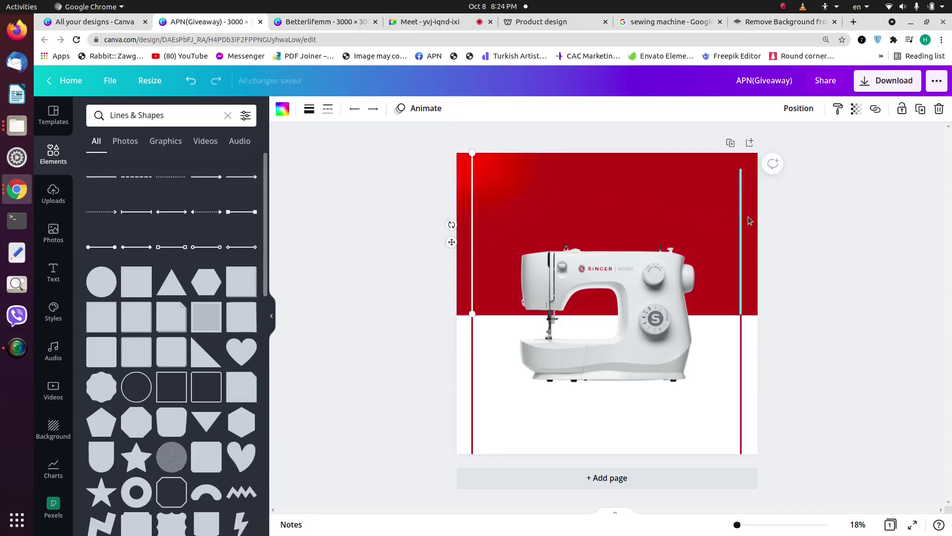
click(741, 213)
drag(741, 170, 739, 153)
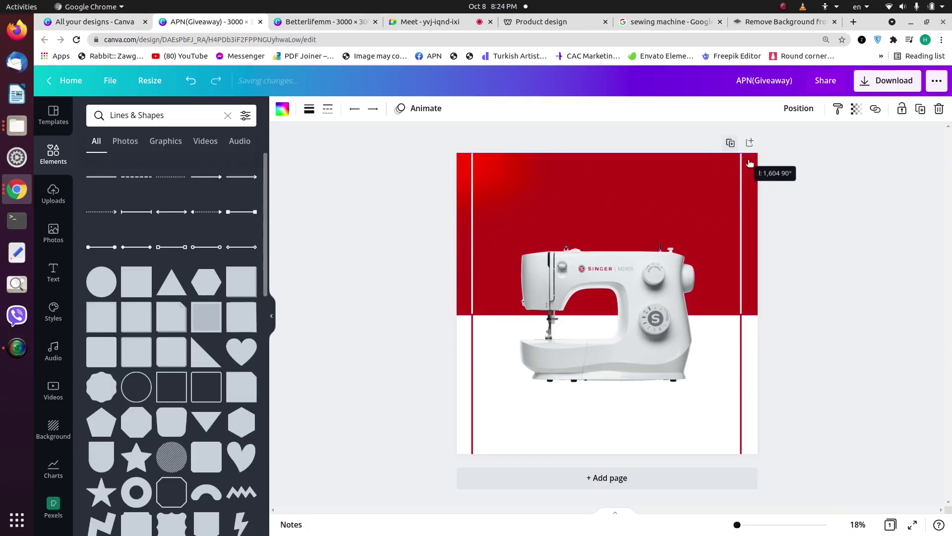
click(822, 202)
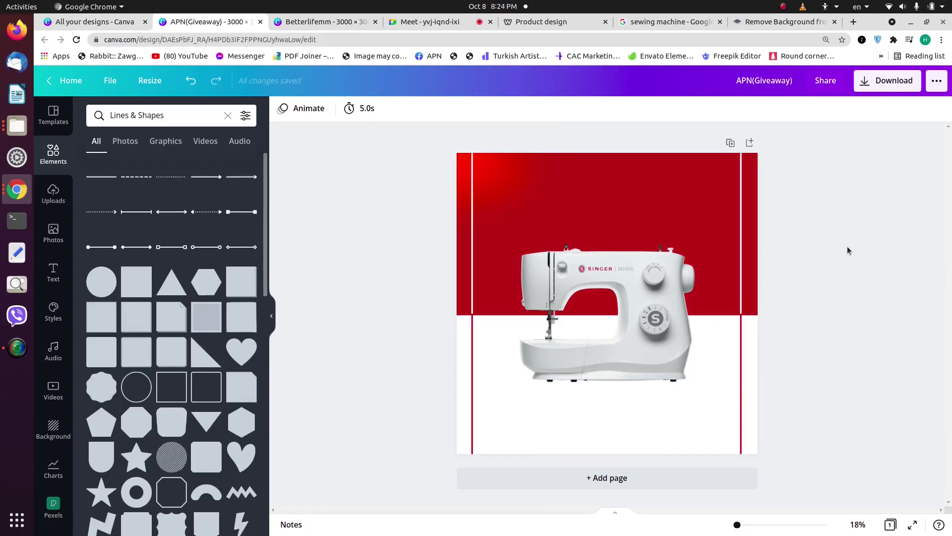
click(742, 255)
mouse_move(749, 313)
mouse_down()
mouse_move(745, 323)
mouse_move(746, 315)
mouse_up()
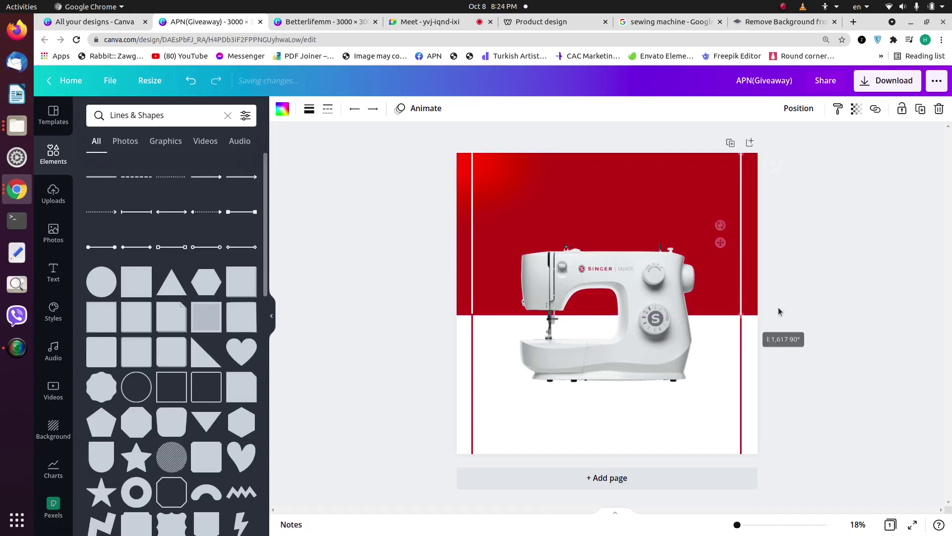
click(826, 338)
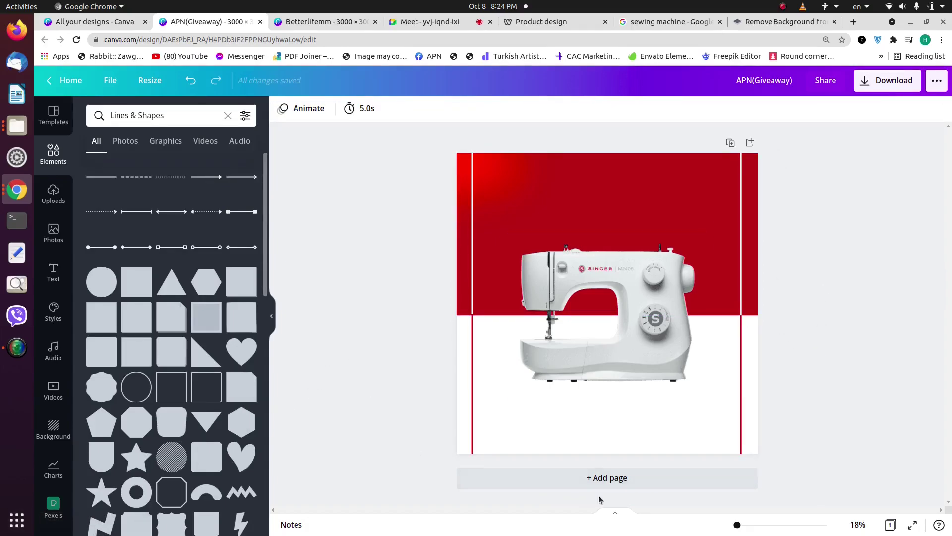
click(766, 526)
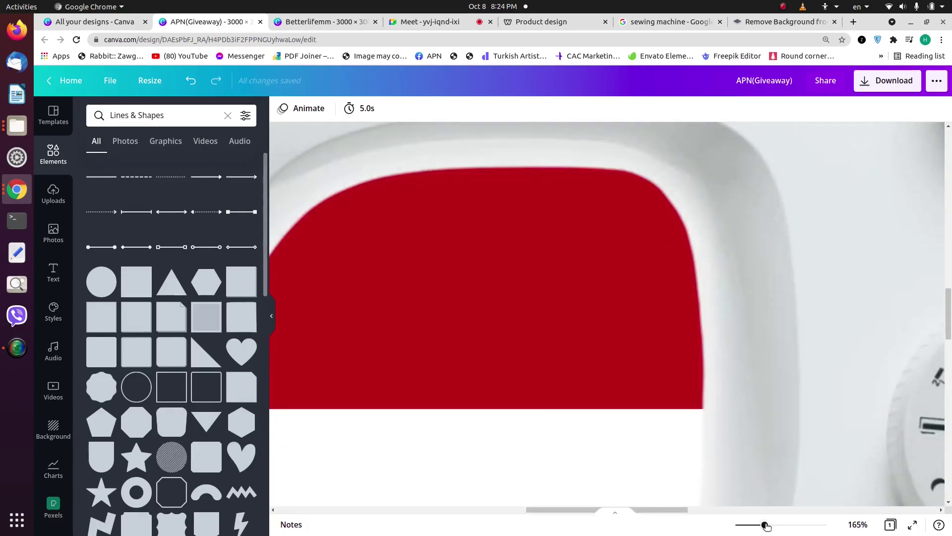
Step: Zoom in and trim the left white line to meet the red line (length 1,617, 90°)
mouse_move(758, 529)
mouse_down()
mouse_move(812, 527)
mouse_move(740, 534)
mouse_up()
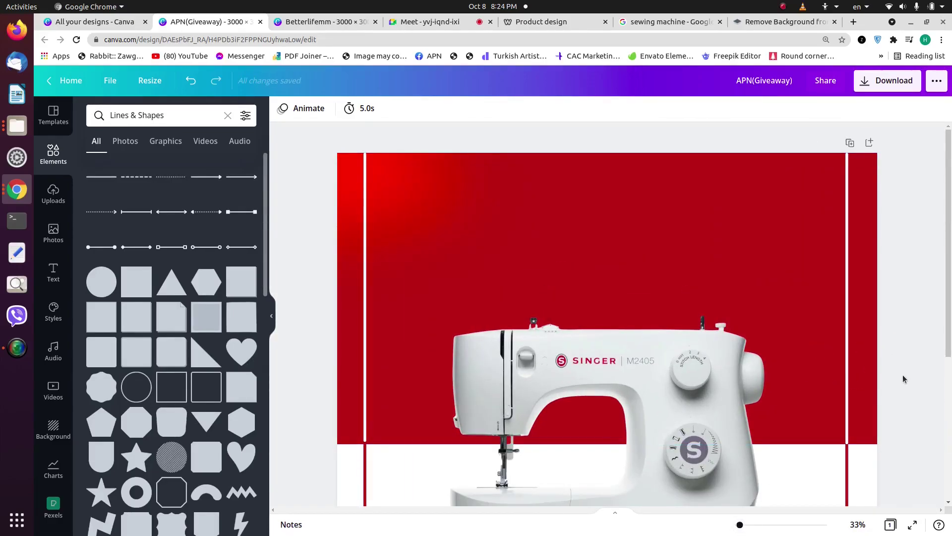
click(367, 416)
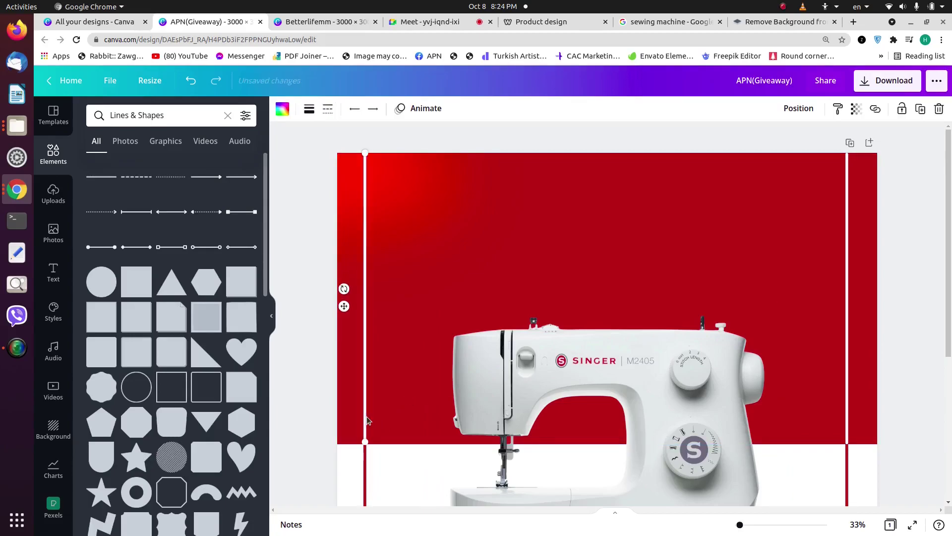
drag(367, 444, 370, 446)
click(301, 334)
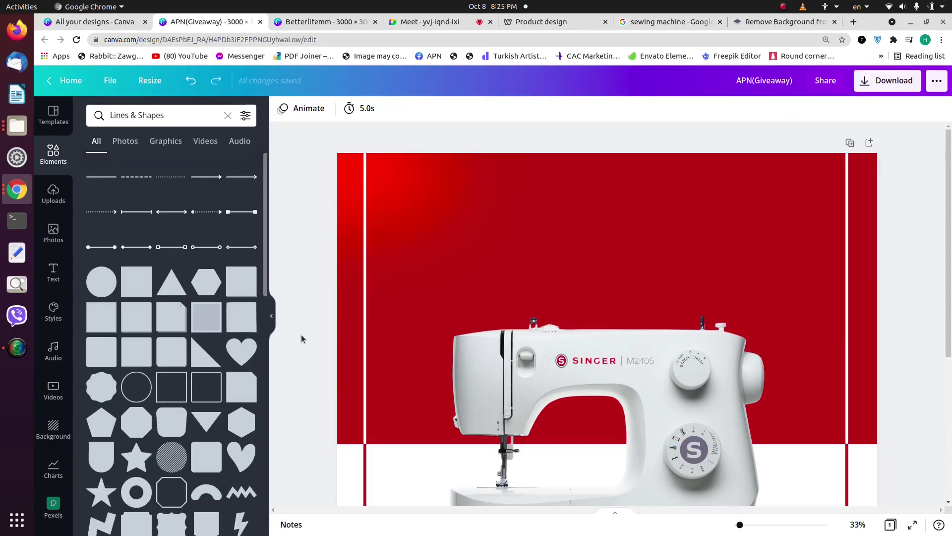
scroll(727, 240, down, 5)
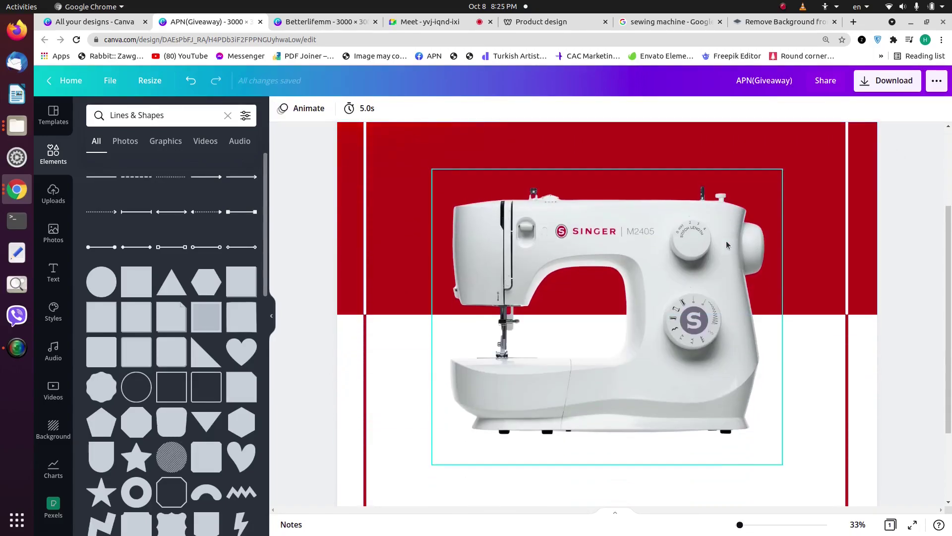
Step: Try an outline circle from Lines & Shapes, then delete it
scroll(179, 273, down, 1)
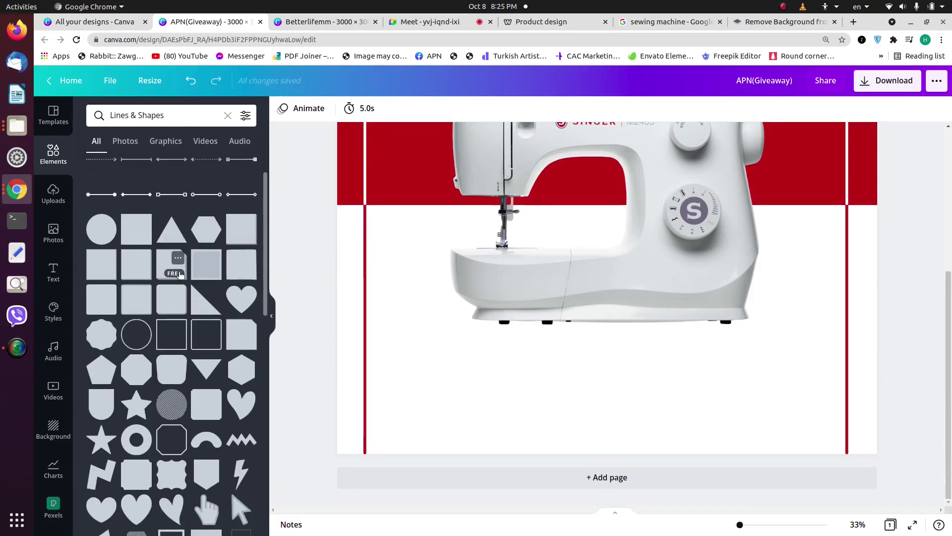
scroll(180, 273, up, 1)
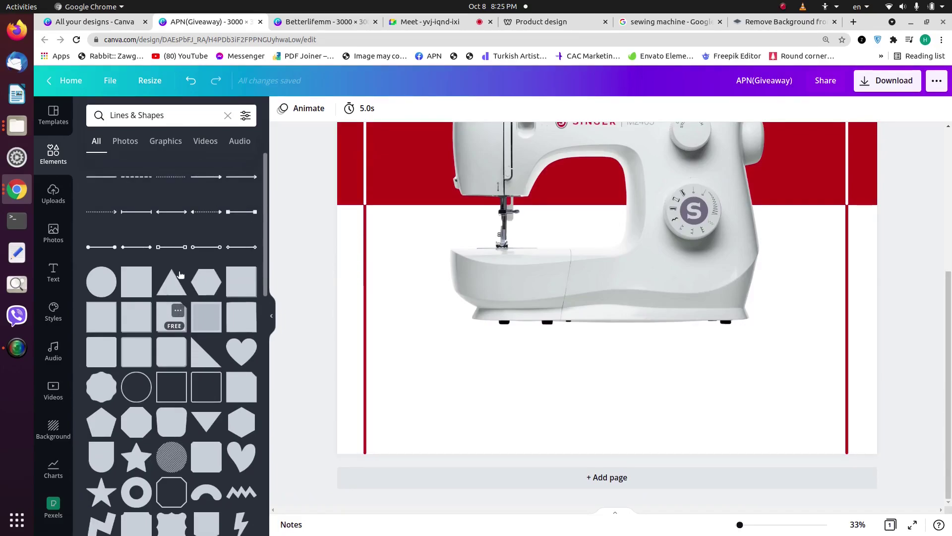
click(136, 388)
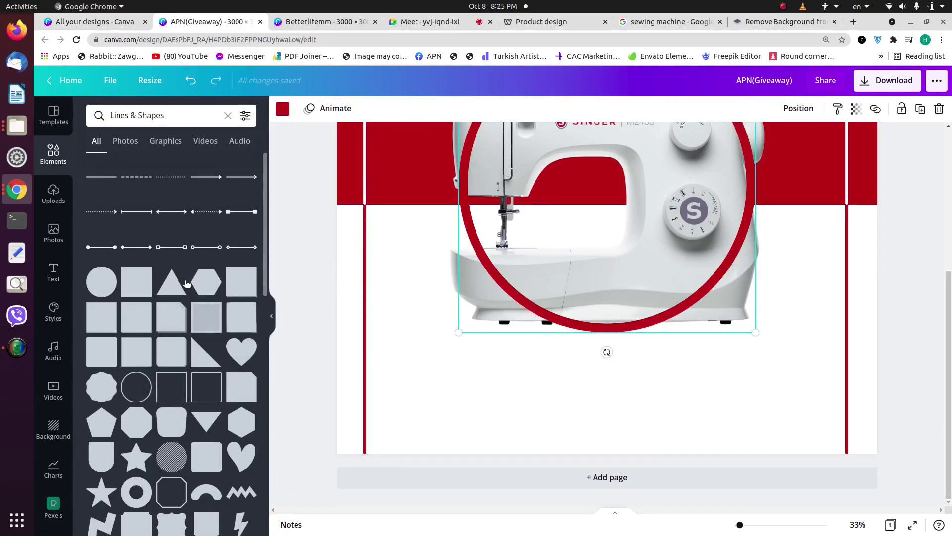
scroll(238, 287, down, 3)
key(Delete)
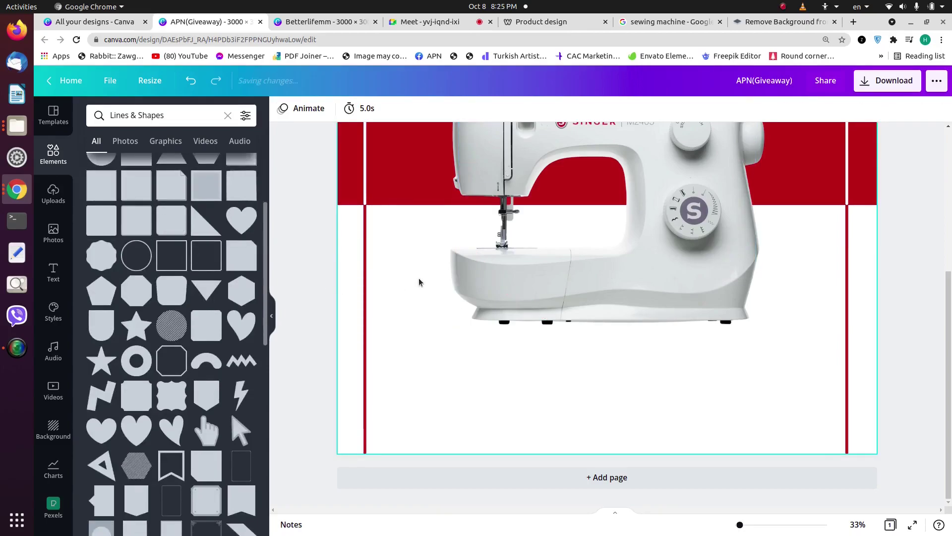
scroll(104, 308, down, 10)
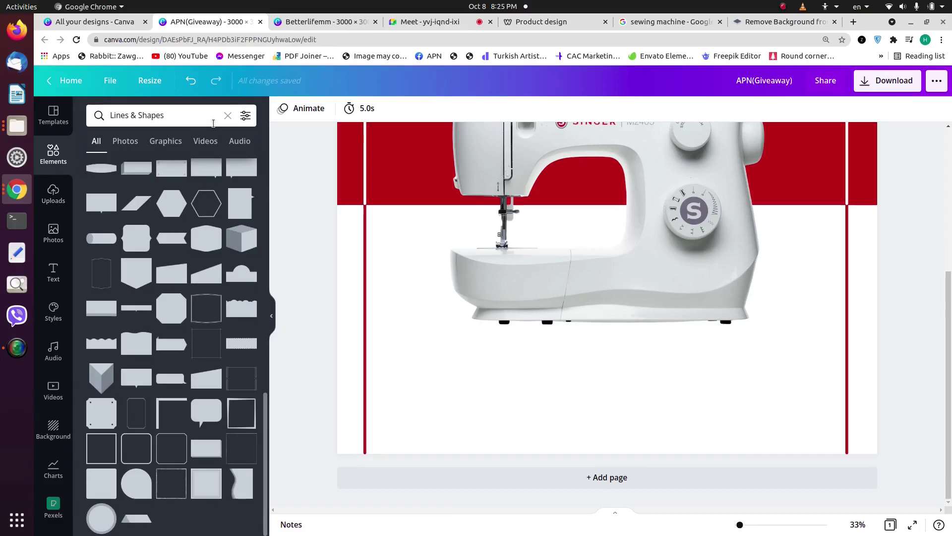
Step: Search Graphics for 'circle' and add the thin black circle outline, discarding a red ring
click(228, 115)
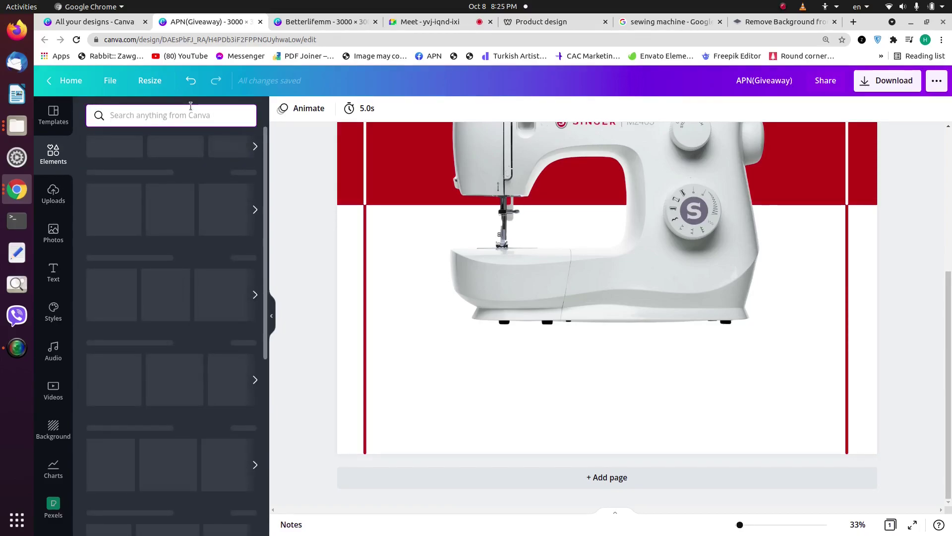
text(circle)
key(Return)
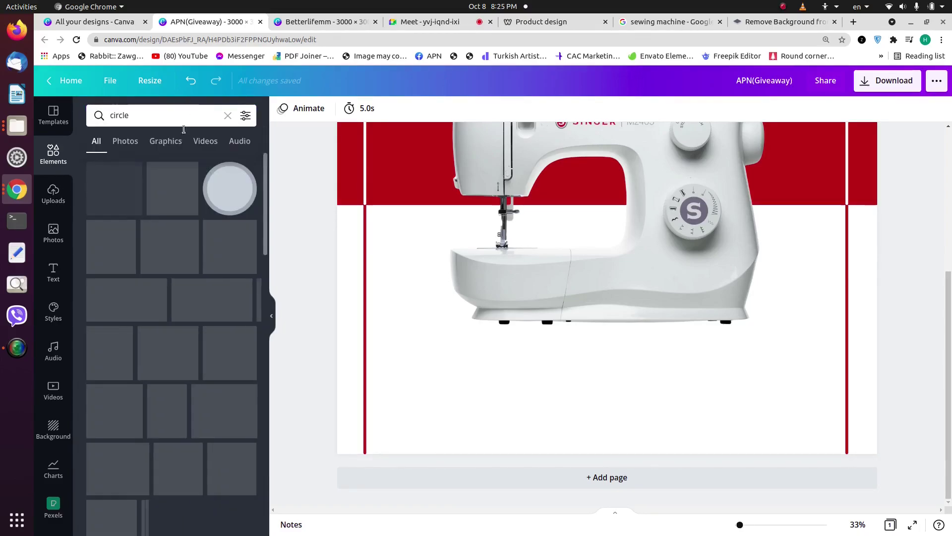
click(168, 141)
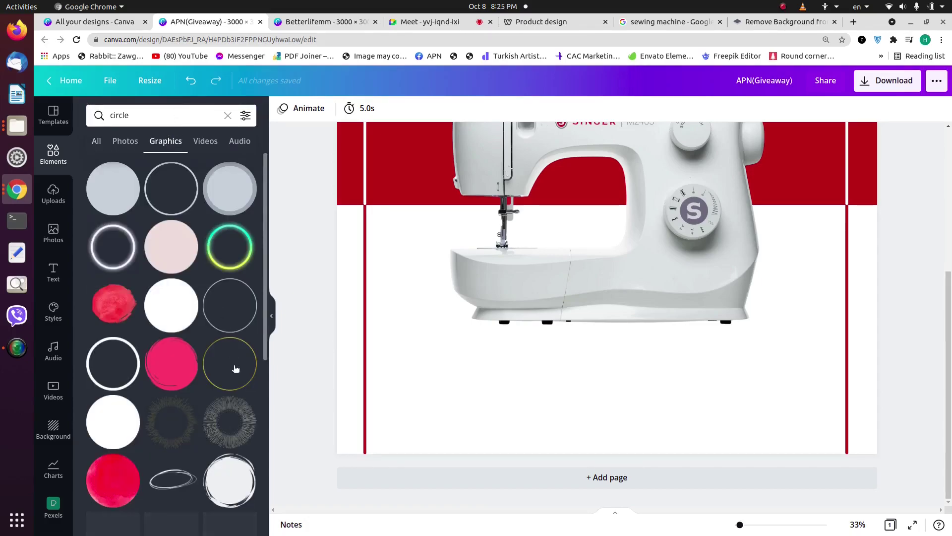
click(174, 191)
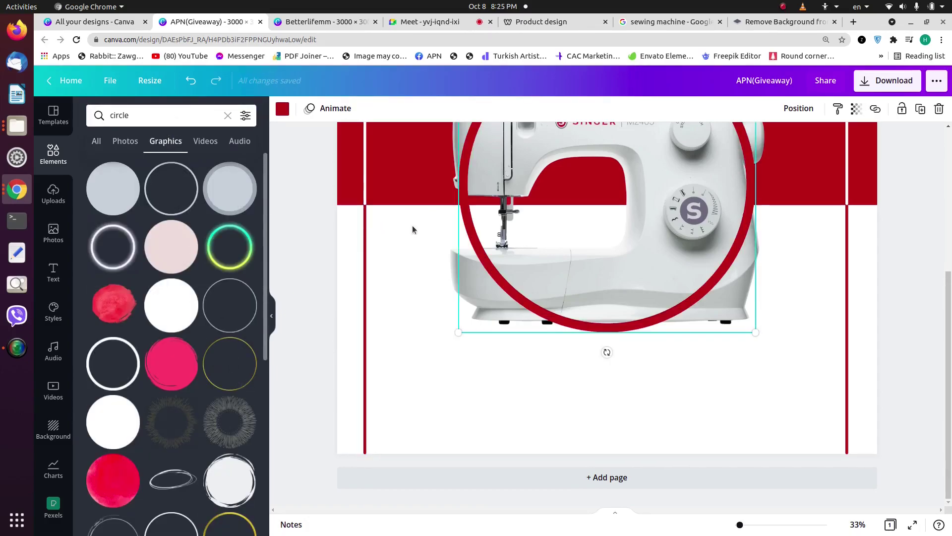
key(Delete)
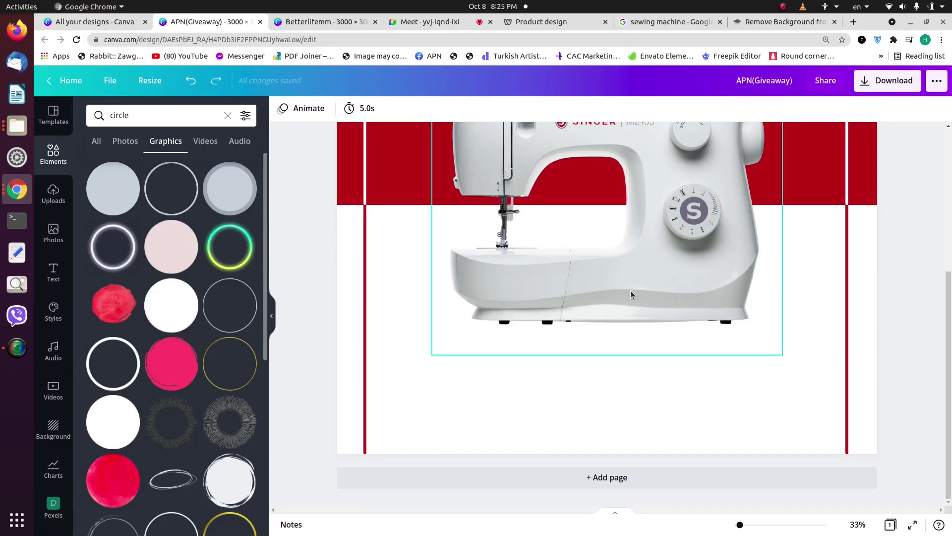
click(247, 312)
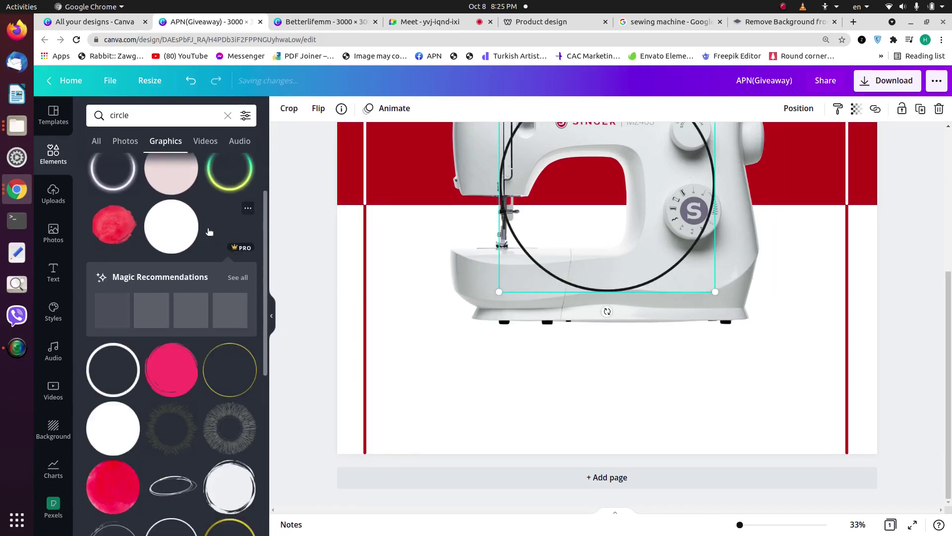
Step: Move and resize the black circle around the machine, briefly enlarging it to 2,698 × 2,698
drag(539, 248, 419, 476)
drag(578, 325, 849, 182)
drag(804, 329, 746, 461)
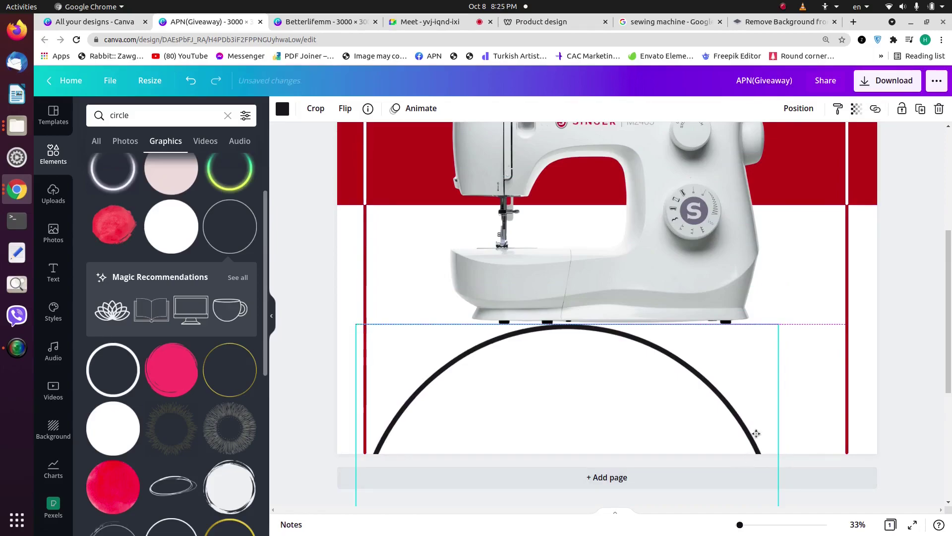
scroll(631, 367, down, 3)
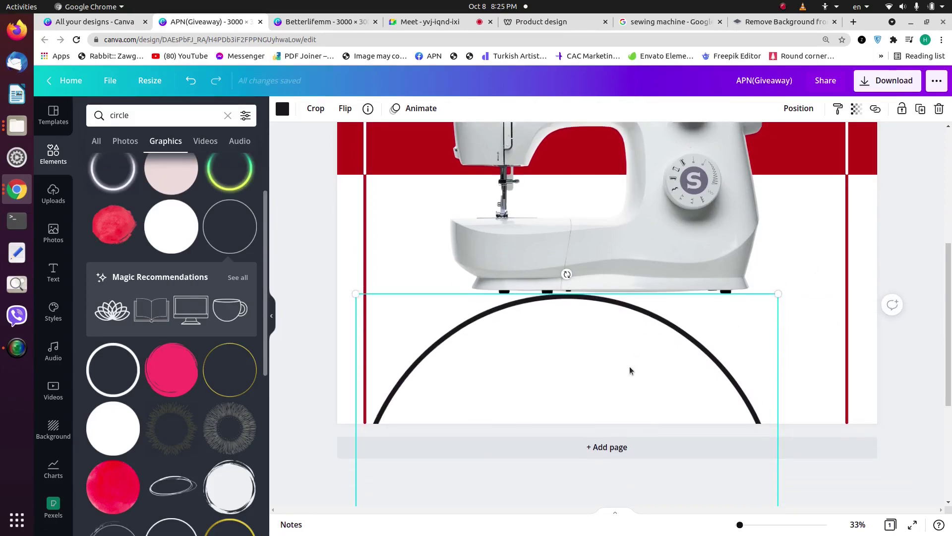
scroll(237, 304, down, 5)
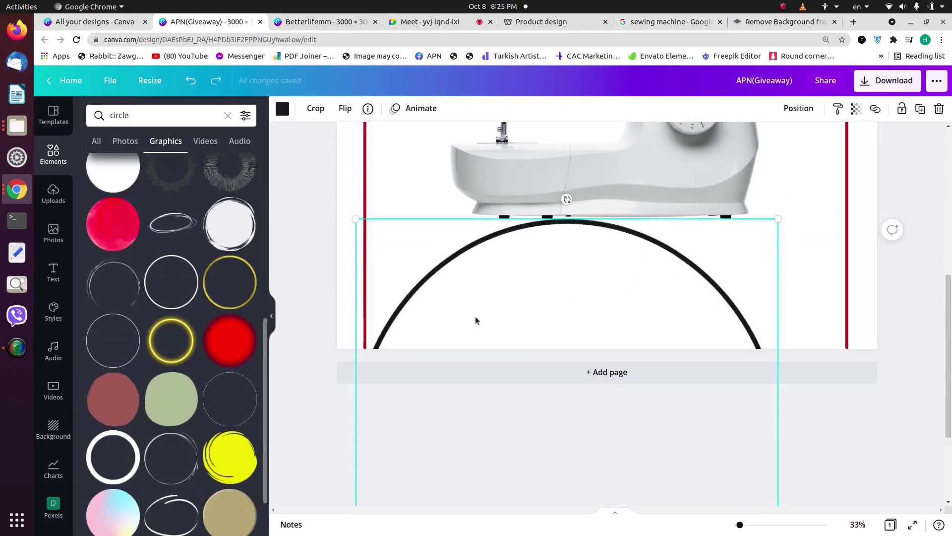
scroll(224, 283, down, 4)
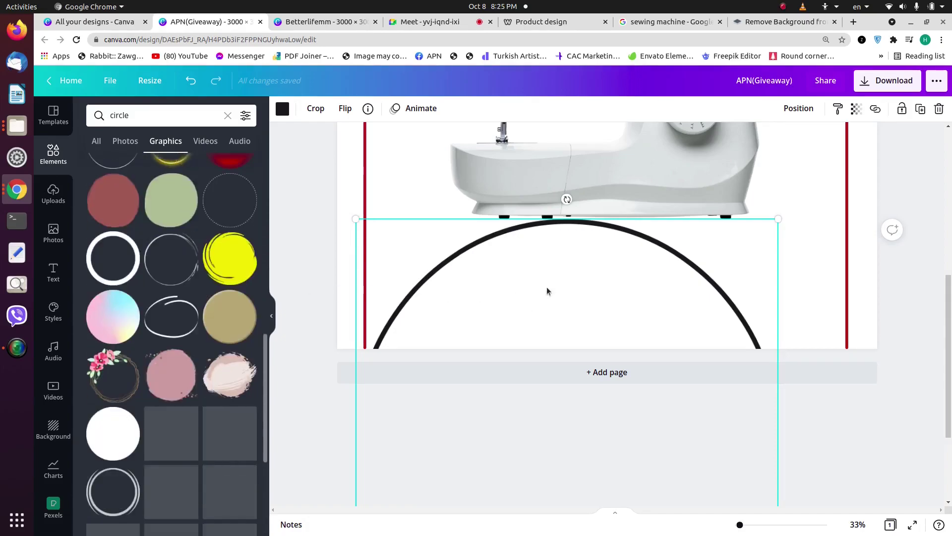
scroll(637, 294, up, 3)
drag(778, 350, 792, 331)
drag(470, 327, 474, 142)
Step: Crop the circle down to its top arc, then undo to restore the full circle
click(315, 109)
scroll(589, 366, down, 3)
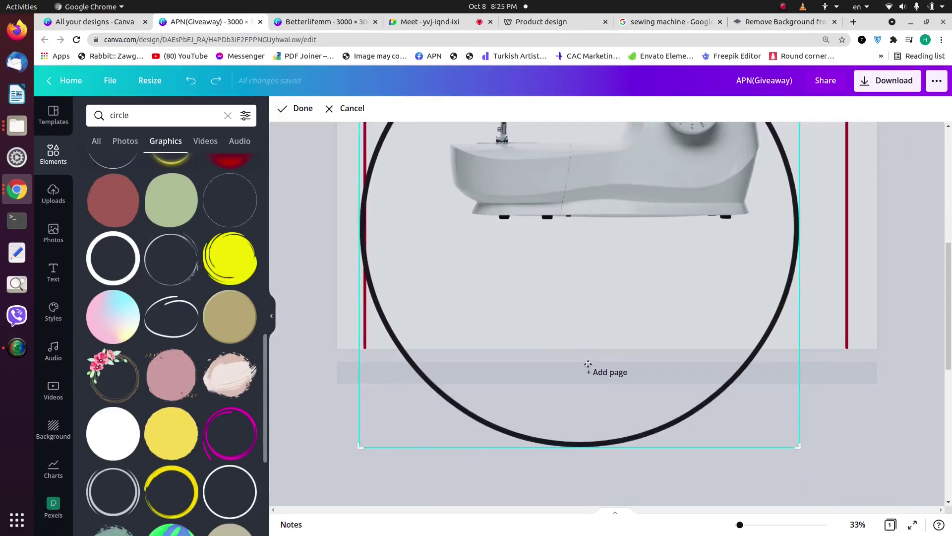
drag(793, 453, 810, 160)
click(809, 159)
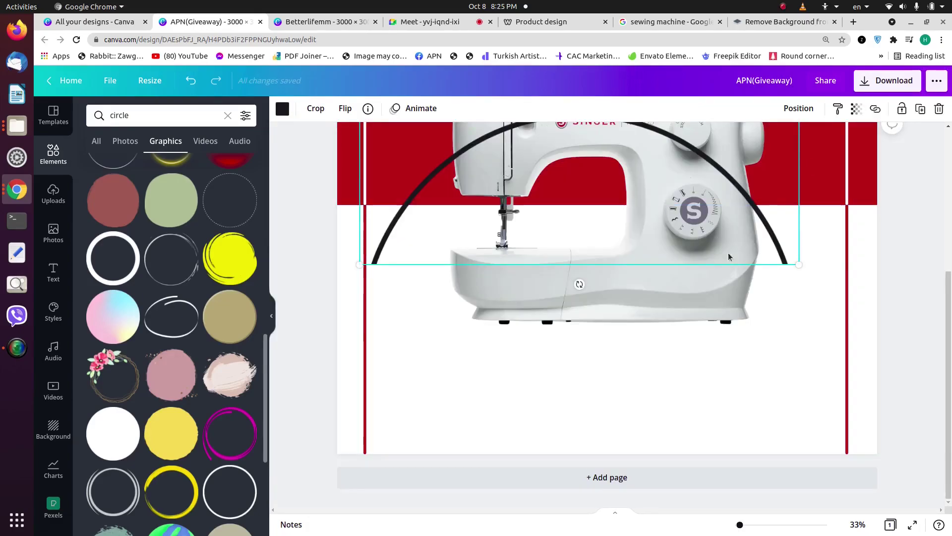
key(ctrl+z)
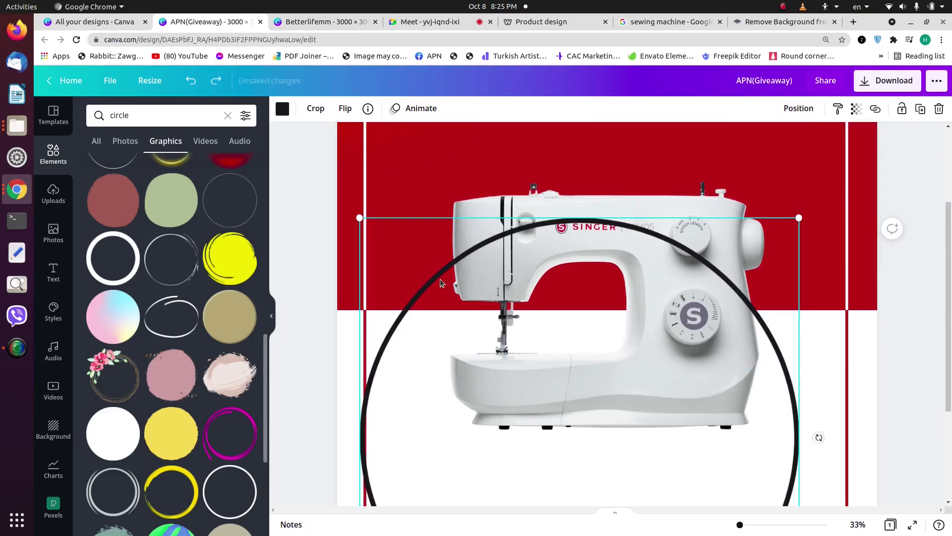
Step: Shrink the circle around the machine and crop away its lower half into a tight arc
drag(359, 218, 511, 365)
drag(584, 447, 485, 250)
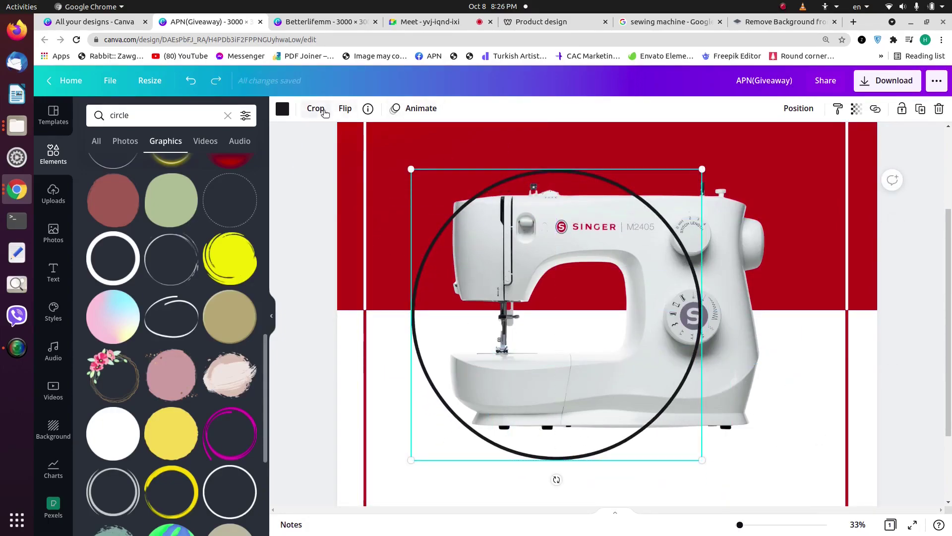
click(316, 108)
drag(699, 460, 701, 294)
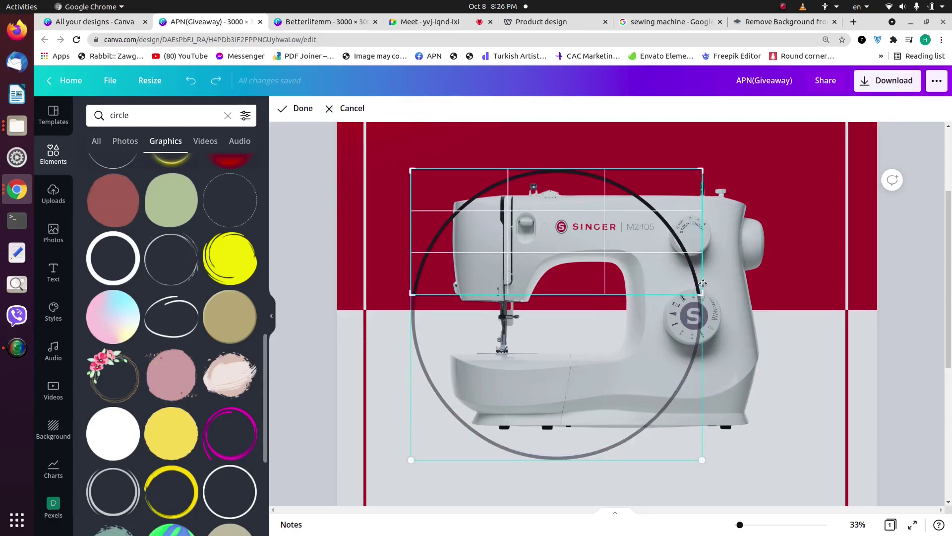
key(Return)
scroll(703, 287, down, 1)
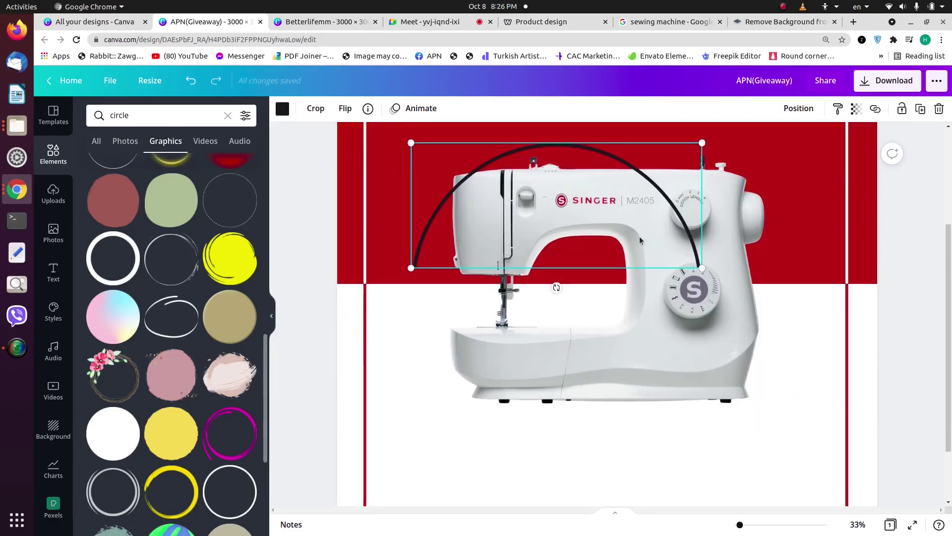
click(316, 111)
drag(702, 268, 702, 230)
key(Return)
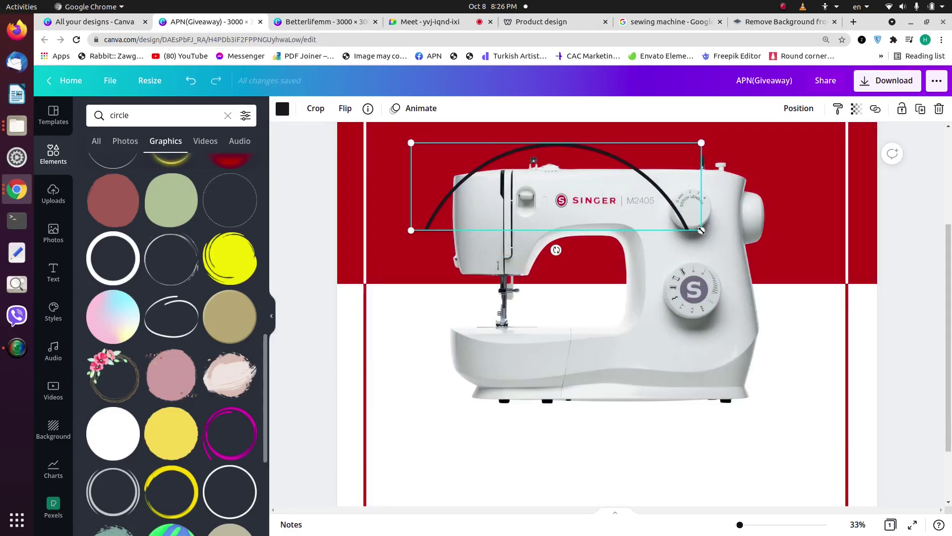
Step: Move the arc below the machine, stretch it across the page width, then delete it
click(828, 238)
drag(617, 182, 613, 402)
scroll(613, 399, down, 2)
drag(595, 336, 533, 417)
drag(649, 364, 835, 197)
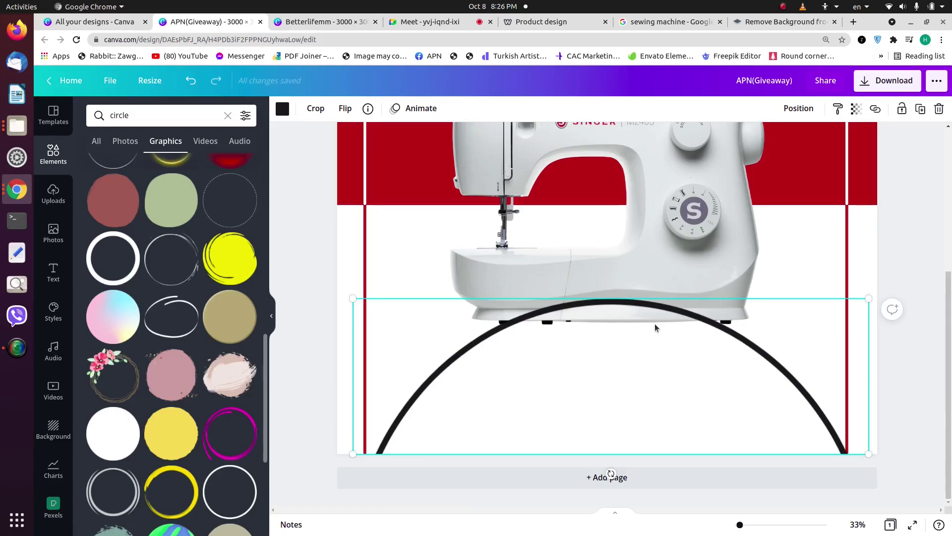
key(Delete)
Step: Add an outline circle, enlarge it and move it down, then delete it and clear the 'circle' search
scroll(183, 296, down, 3)
scroll(184, 298, down, 5)
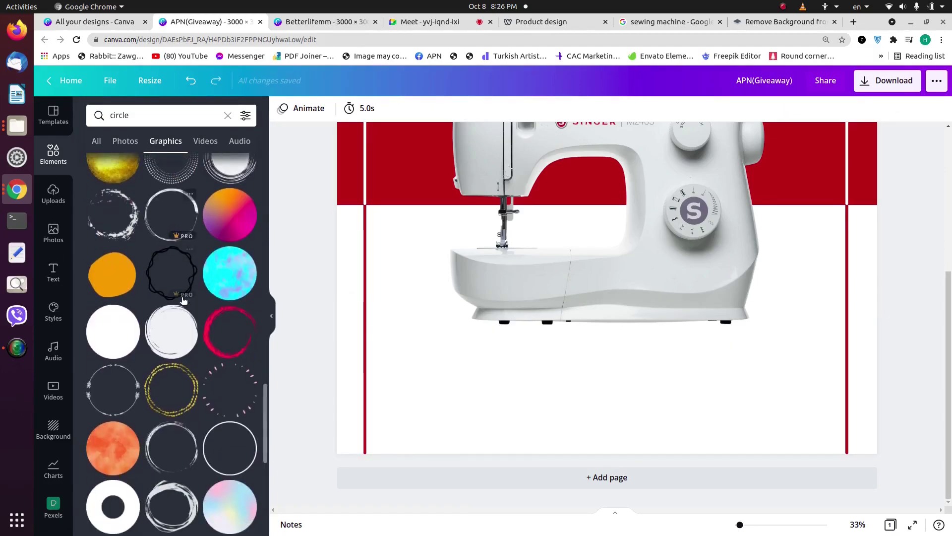
scroll(183, 312, down, 3)
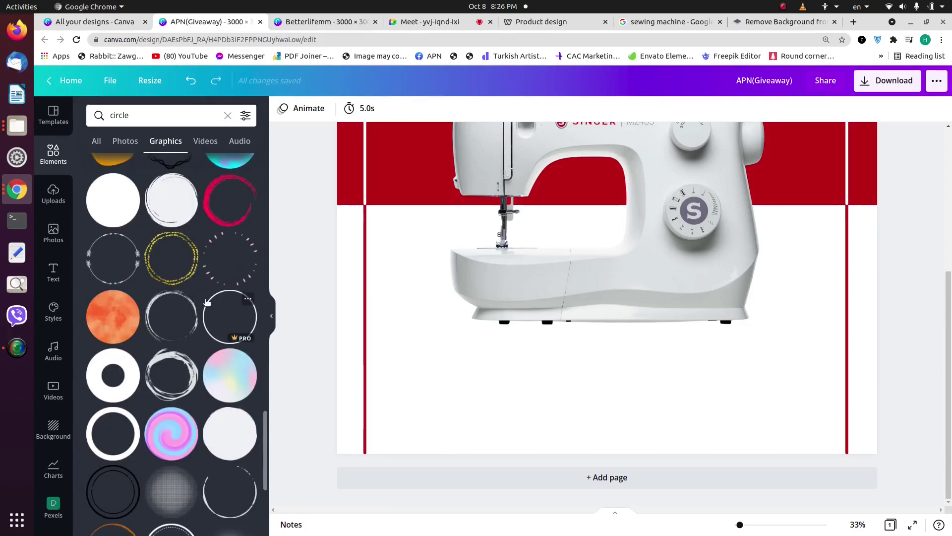
click(208, 313)
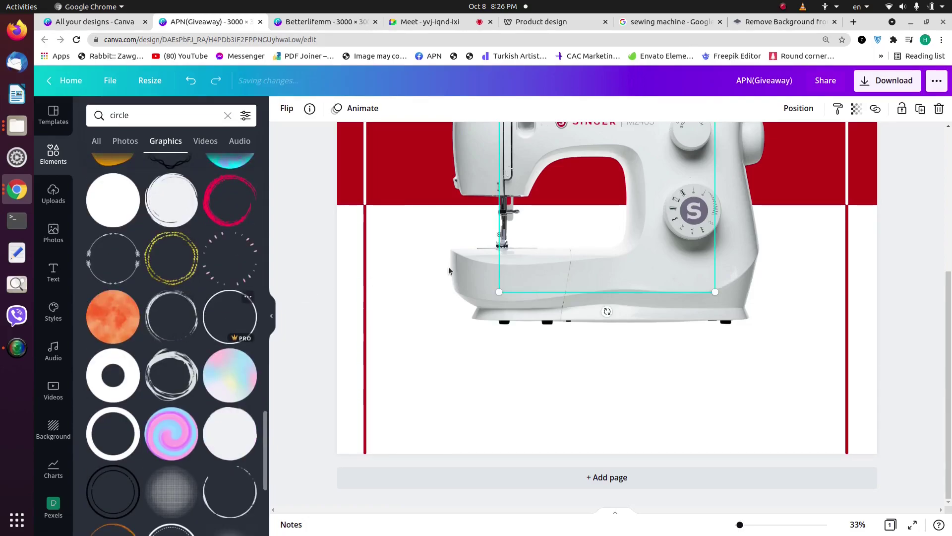
drag(502, 286, 426, 364)
drag(481, 250, 450, 350)
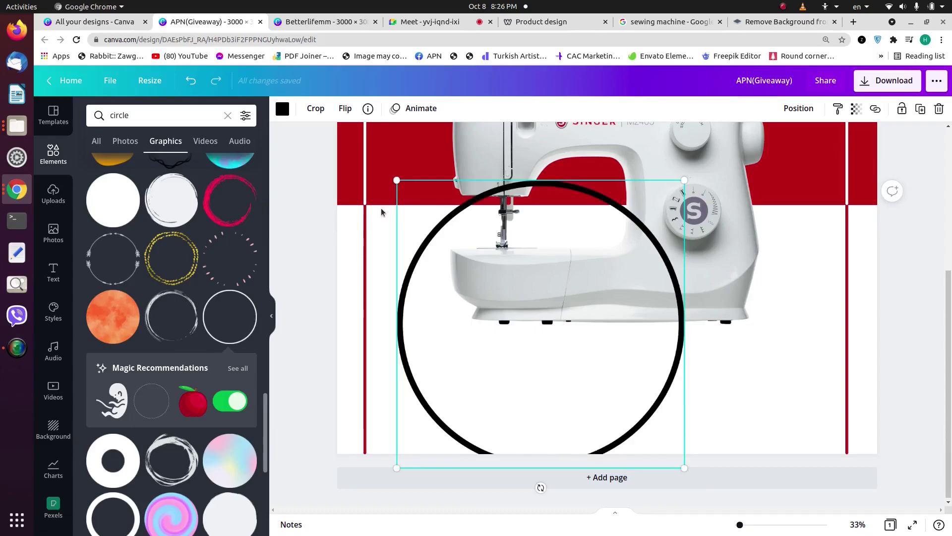
key(Delete)
scroll(162, 318, down, 3)
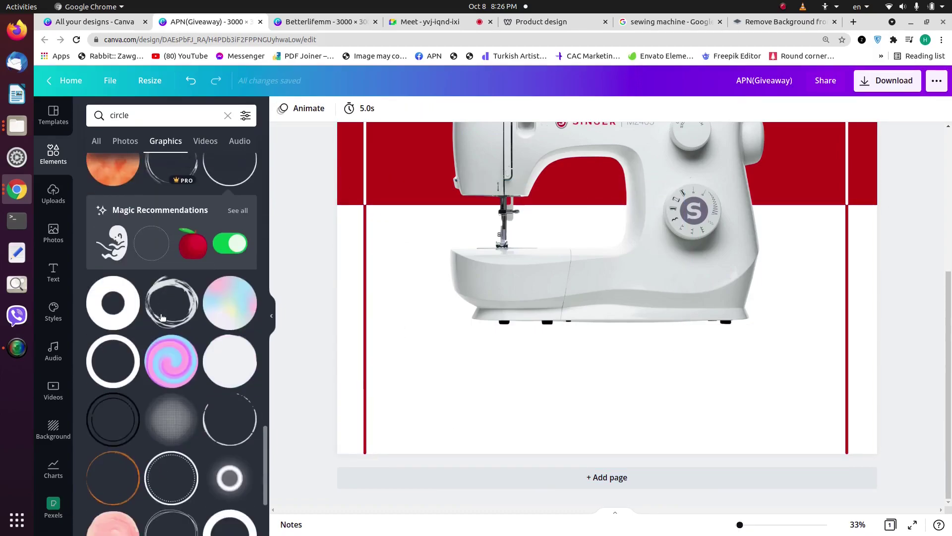
click(228, 115)
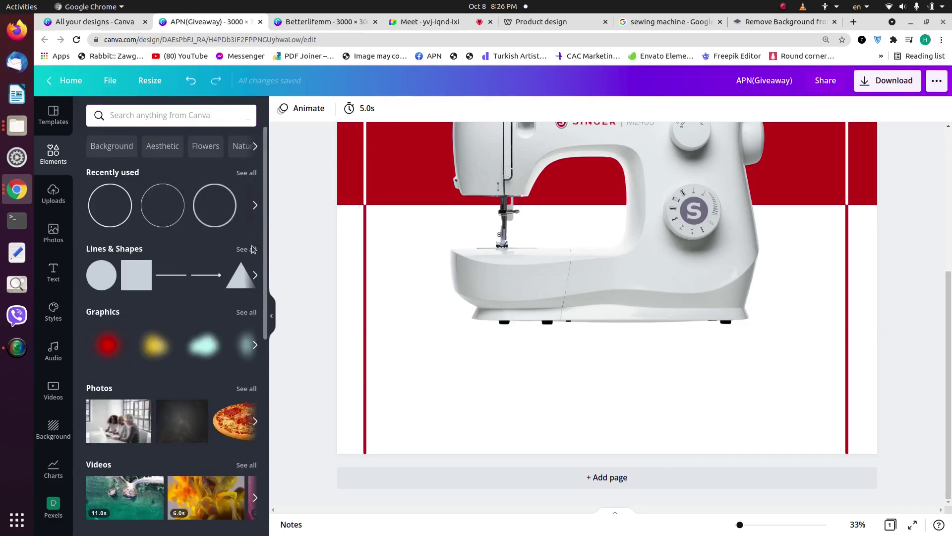
Step: Browse the full Lines & Shapes collection of elements
click(246, 249)
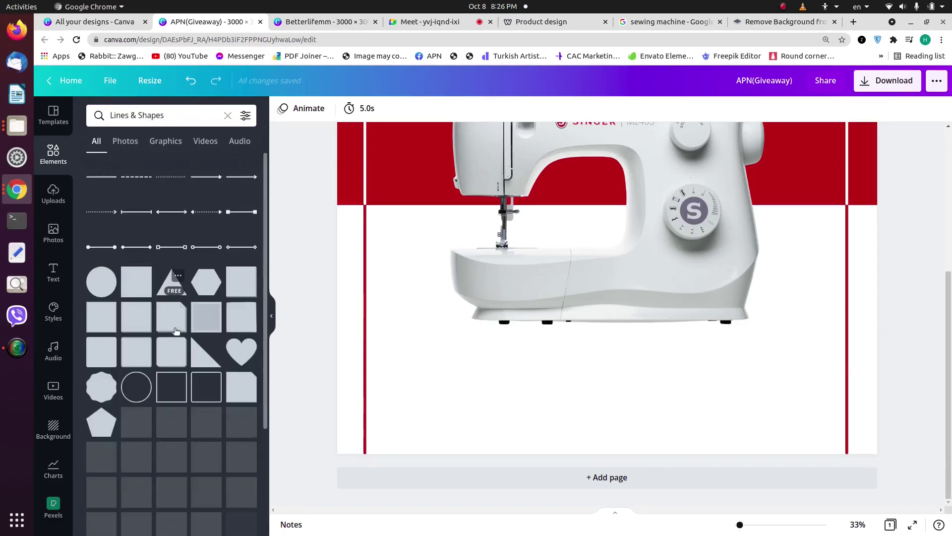
scroll(173, 333, down, 1)
scroll(173, 332, down, 10)
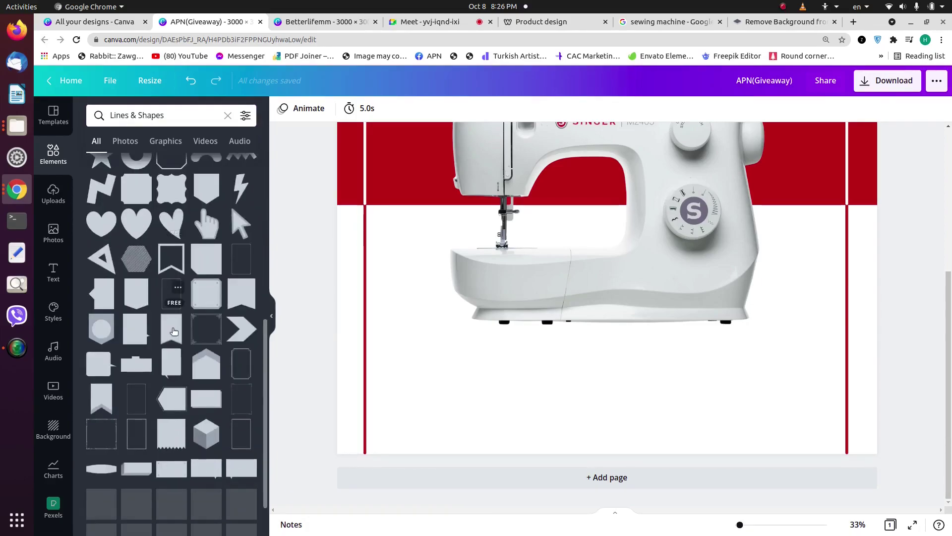
scroll(174, 331, down, 3)
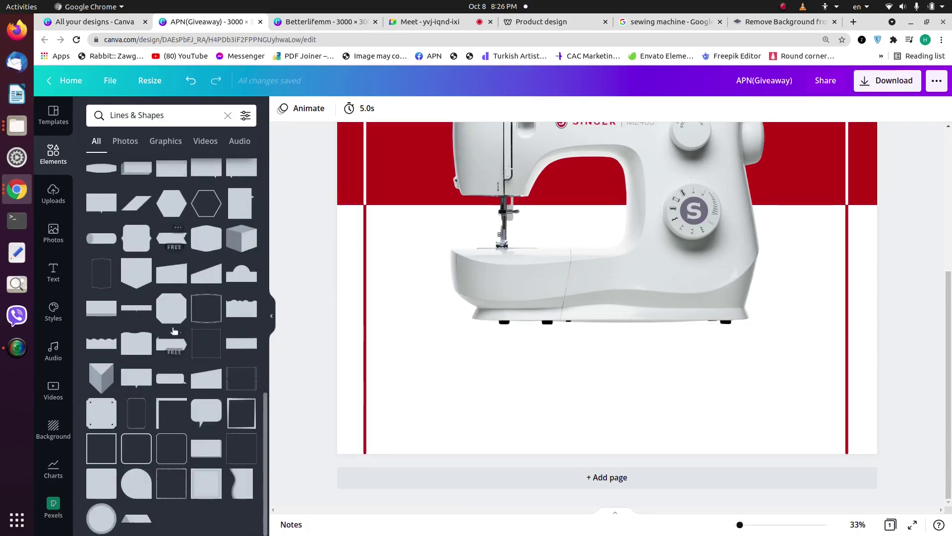
scroll(174, 331, up, 15)
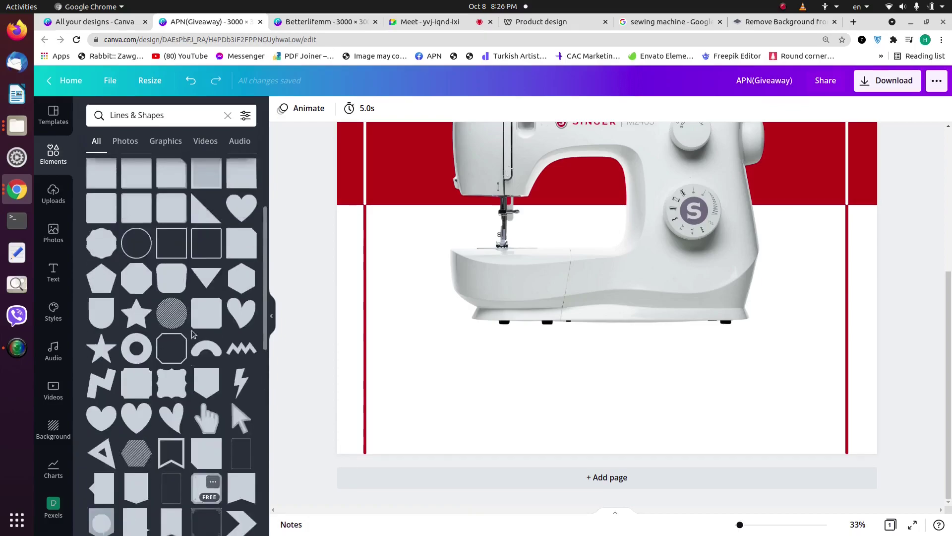
scroll(191, 328, down, 2)
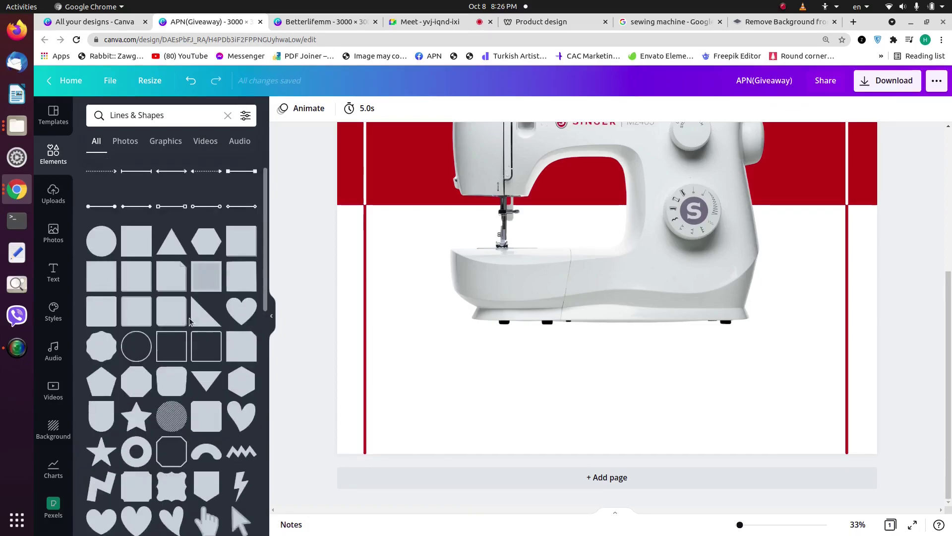
scroll(190, 321, down, 8)
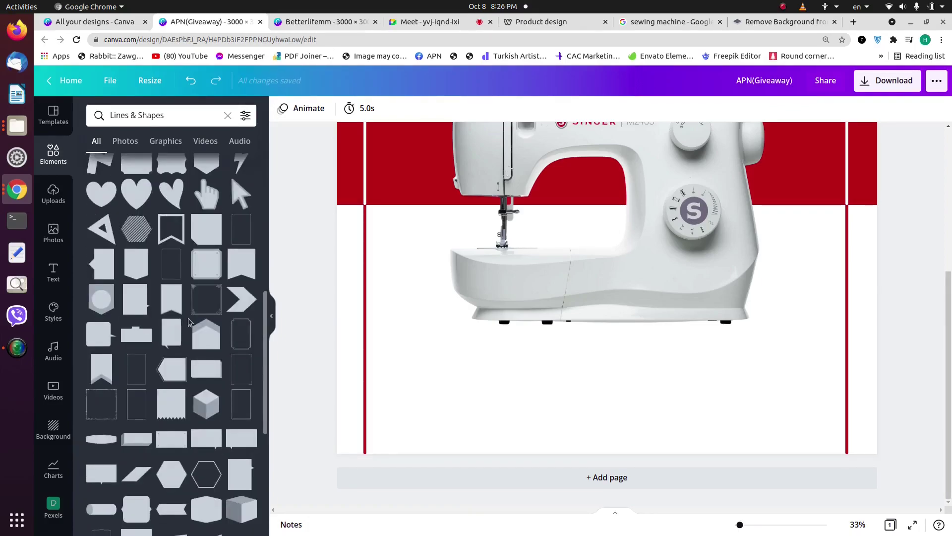
scroll(189, 322, down, 7)
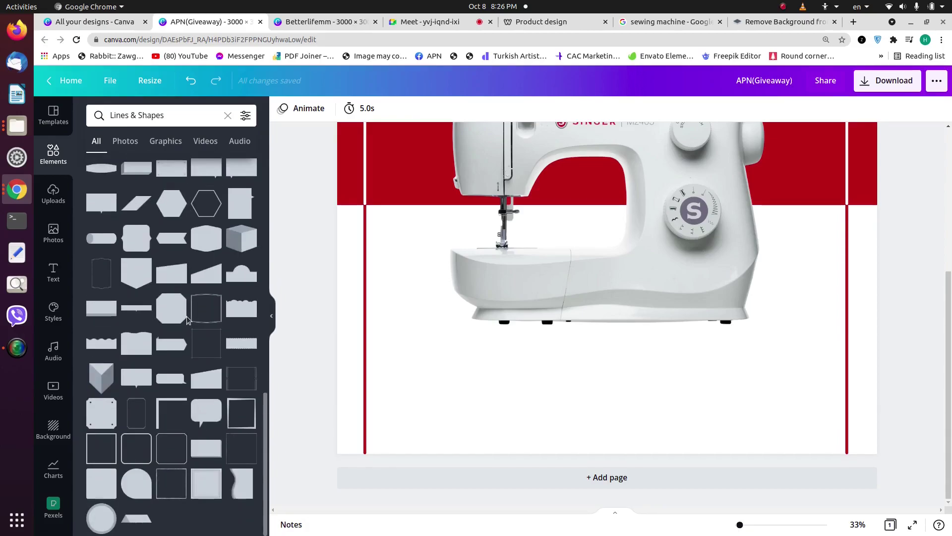
Step: Search elements for 'circle', filter to Graphics, and add a thin outline circle to the page
click(226, 117)
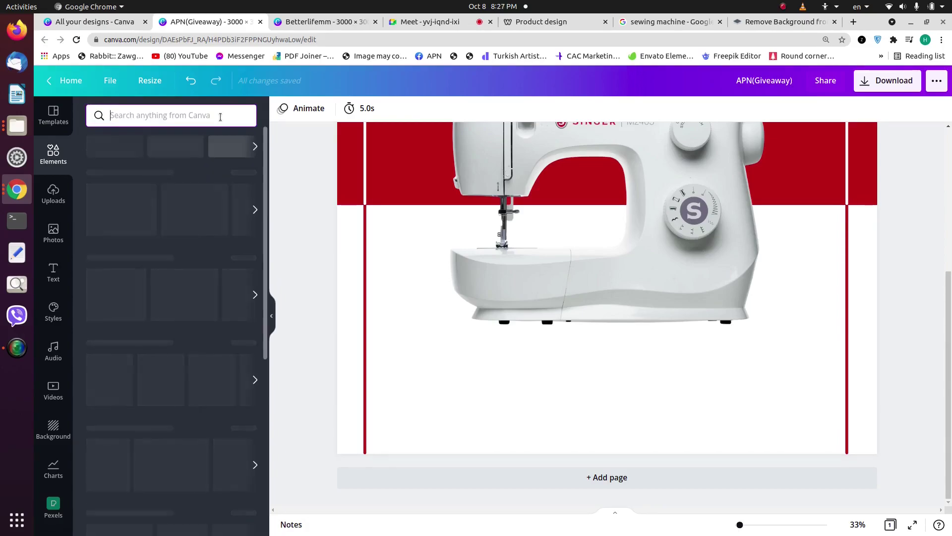
text(circle)
key(Return)
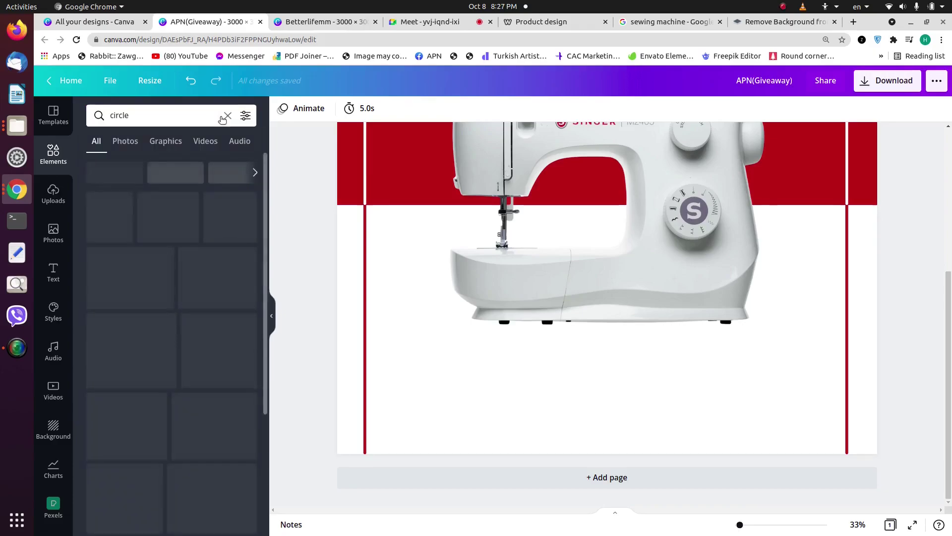
click(159, 143)
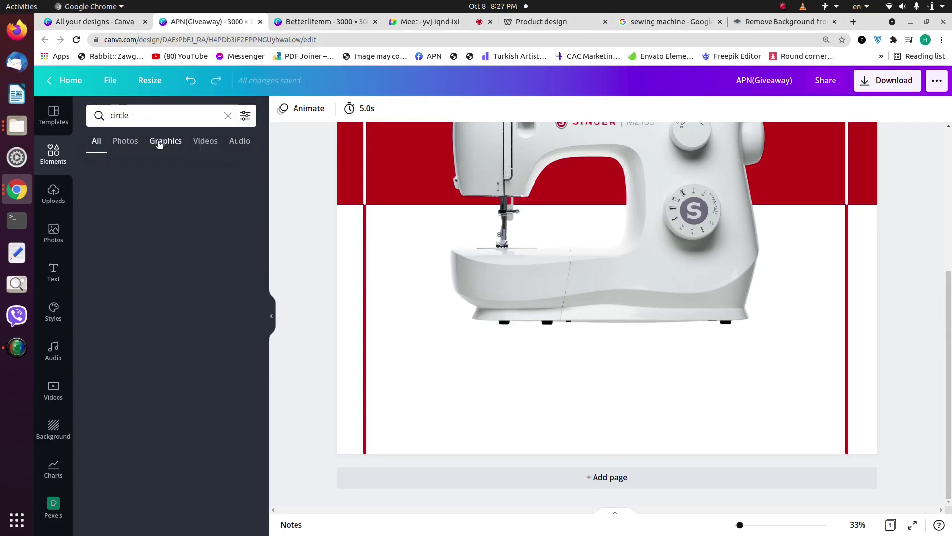
scroll(189, 294, down, 5)
scroll(189, 294, down, 4)
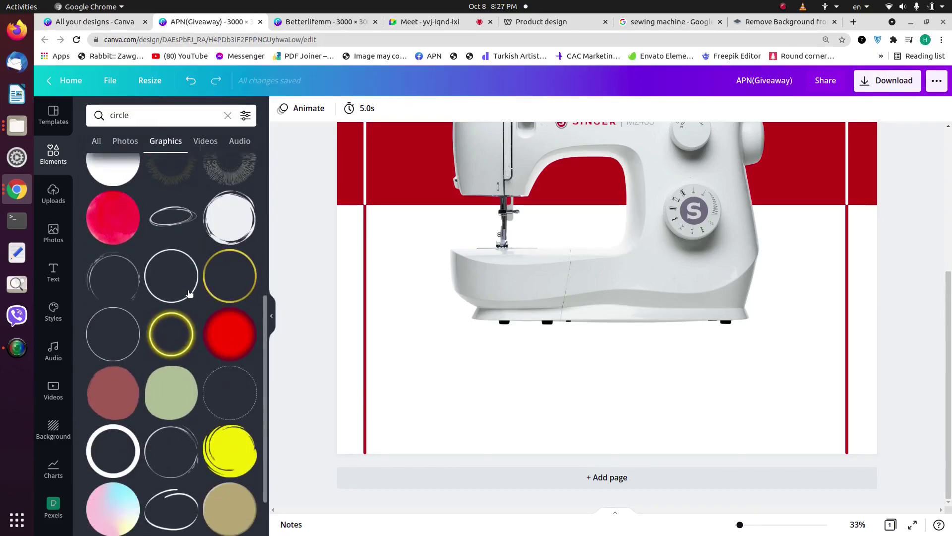
scroll(189, 293, down, 6)
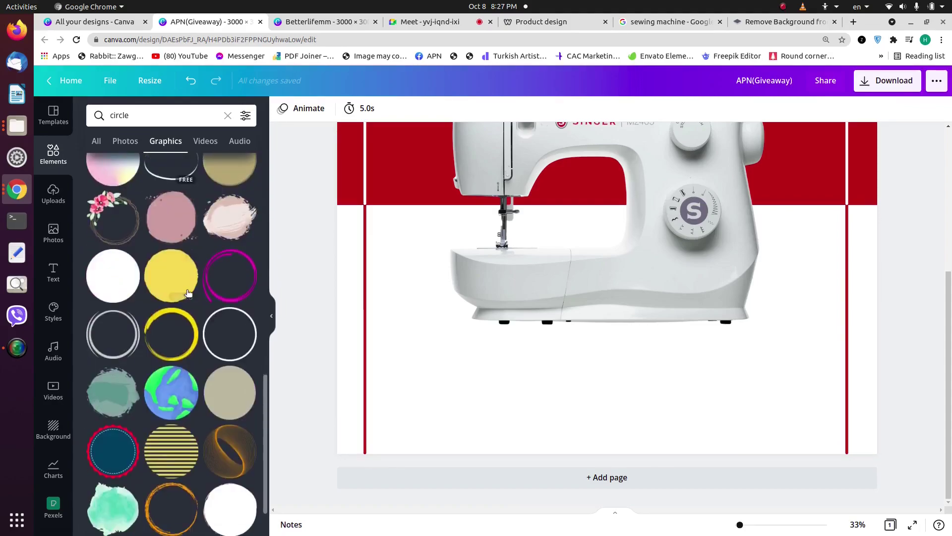
scroll(189, 293, down, 10)
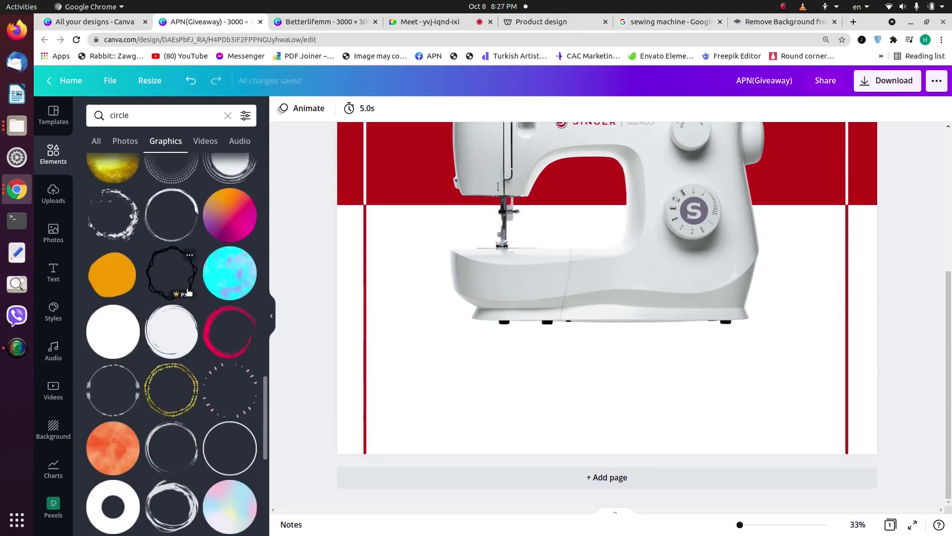
scroll(198, 293, down, 1)
click(209, 291)
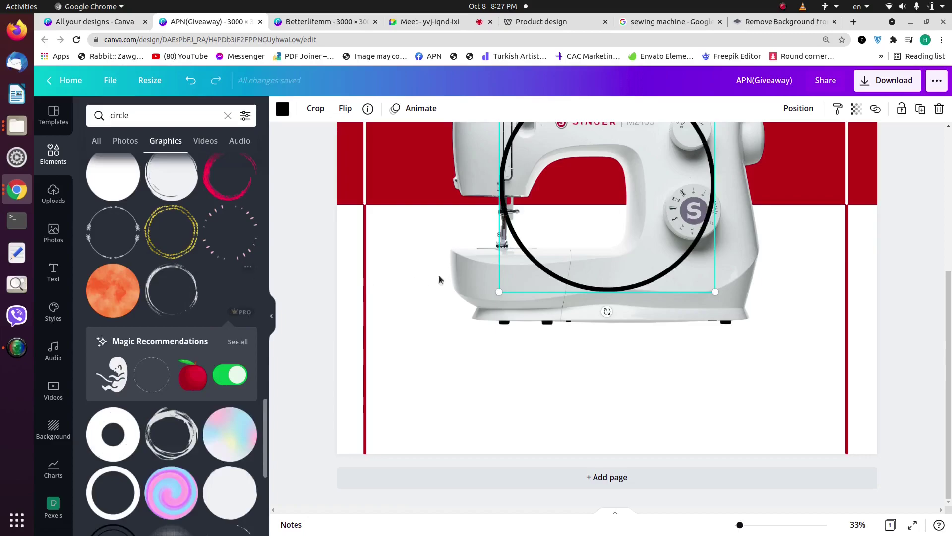
Step: Move the black circle down over the sewing machine's base
drag(557, 241, 465, 371)
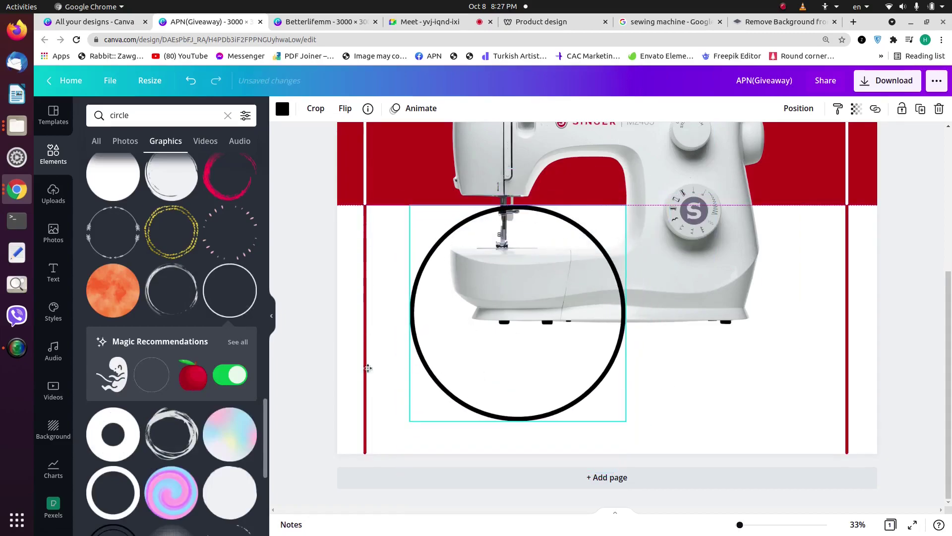
scroll(173, 353, down, 8)
scroll(173, 353, down, 5)
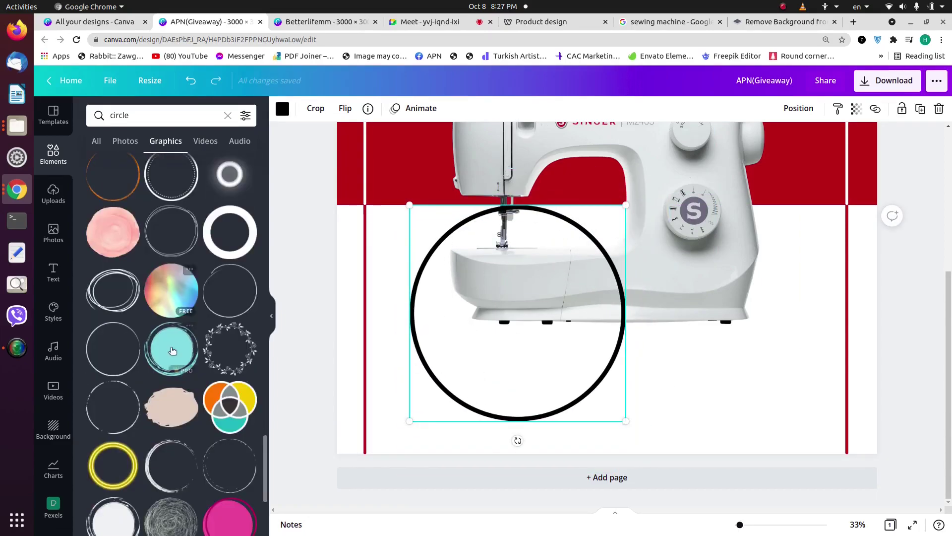
scroll(190, 327, down, 8)
scroll(190, 327, down, 6)
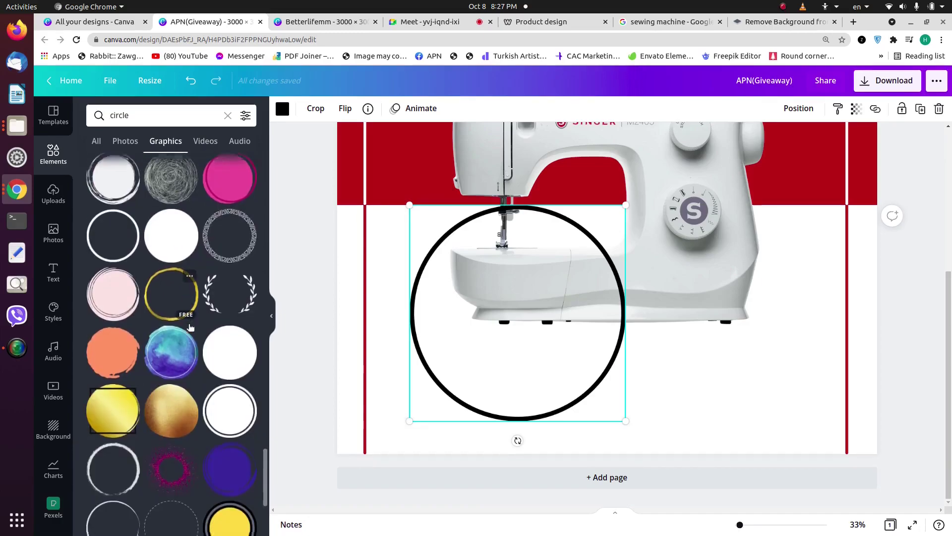
scroll(189, 324, down, 8)
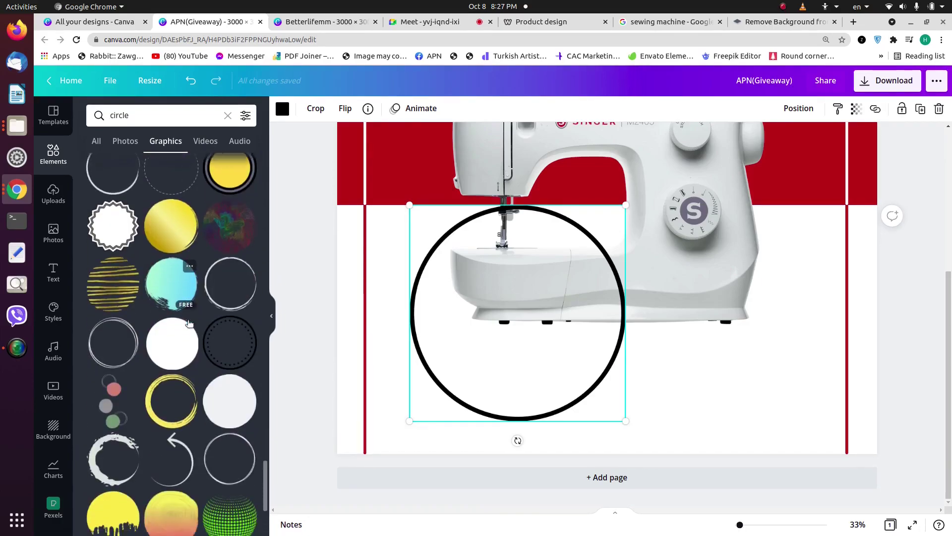
scroll(209, 318, down, 10)
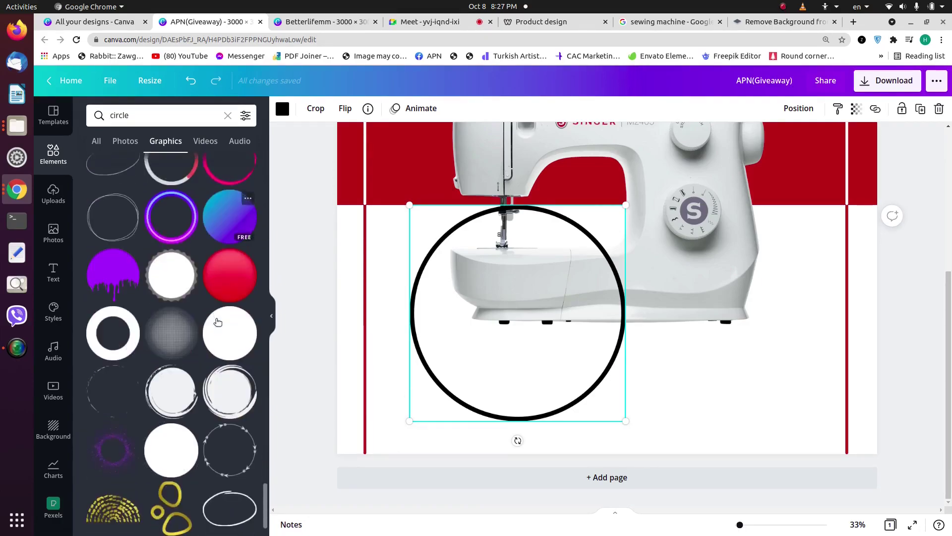
drag(432, 401, 406, 476)
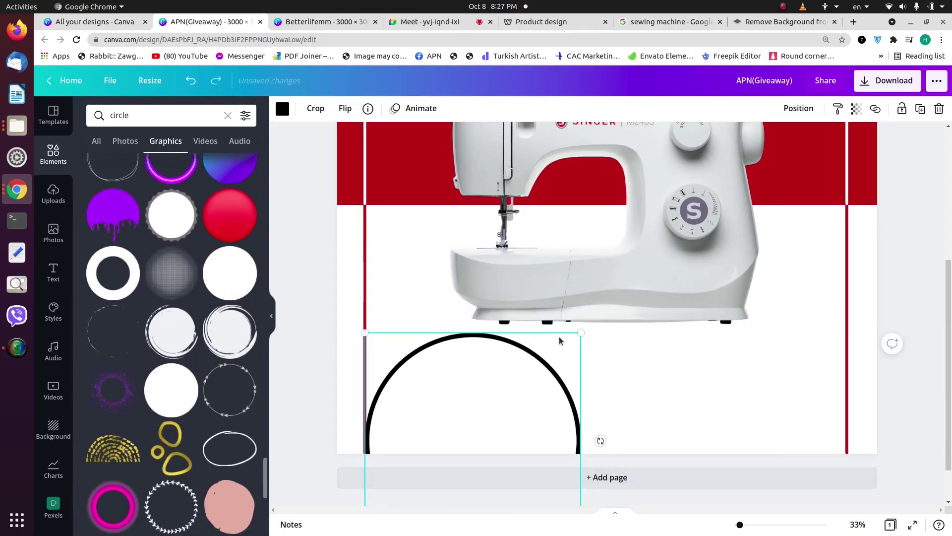
drag(510, 394, 549, 278)
scroll(179, 323, down, 9)
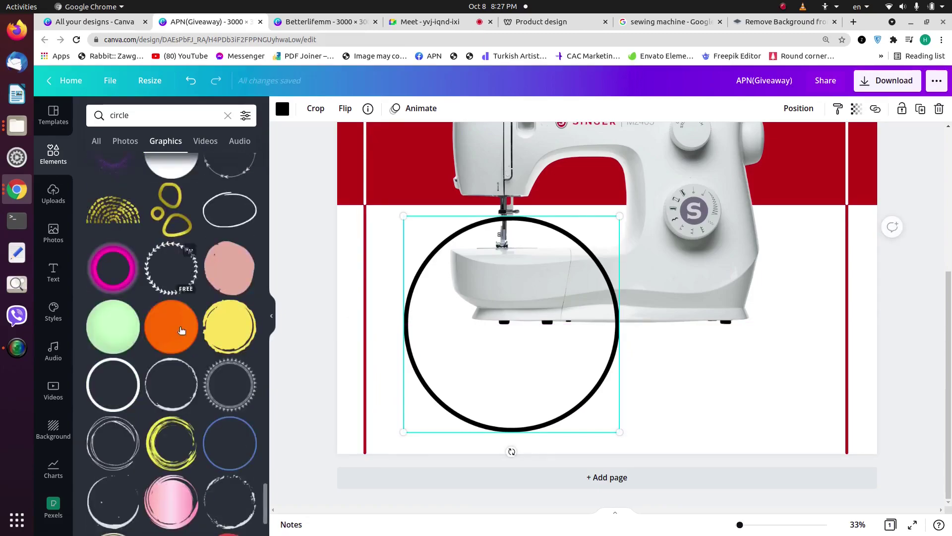
scroll(179, 304, down, 5)
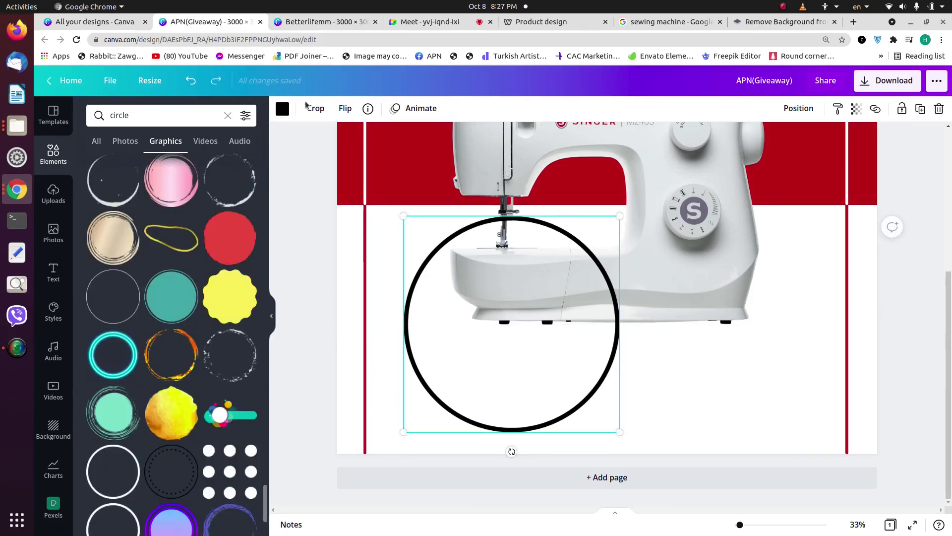
Step: Crop the circle to its top arc and stretch it along the page bottom, about 2,435 × 616
click(314, 108)
drag(617, 435, 629, 270)
click(629, 269)
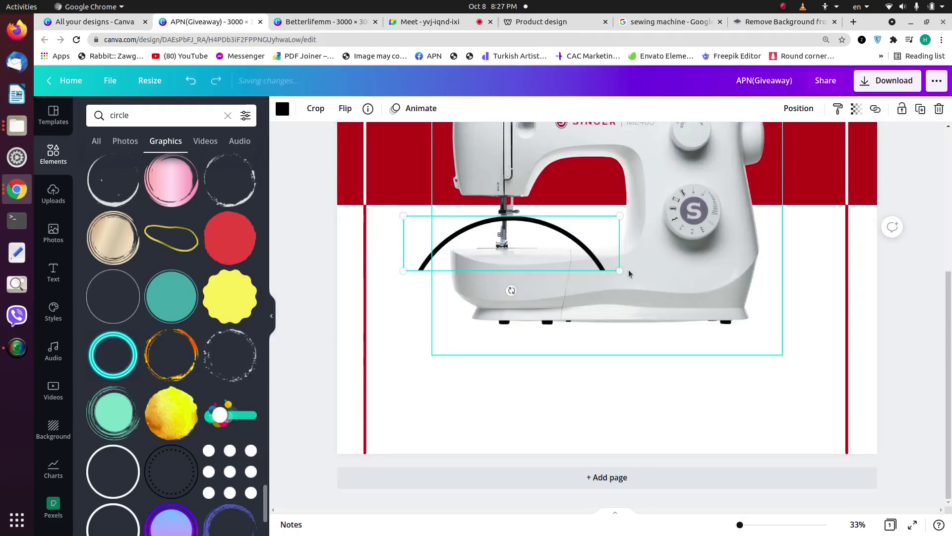
drag(550, 248, 537, 423)
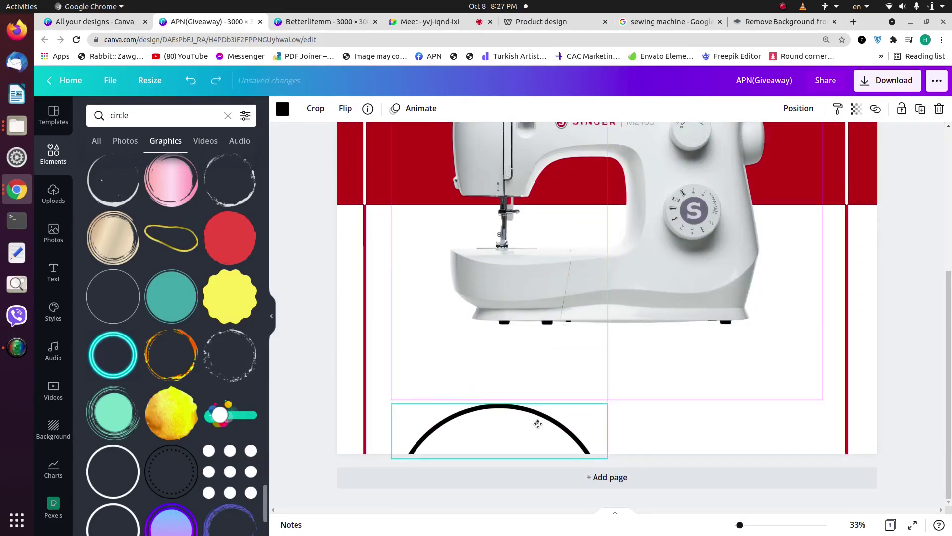
drag(604, 403, 819, 327)
click(795, 298)
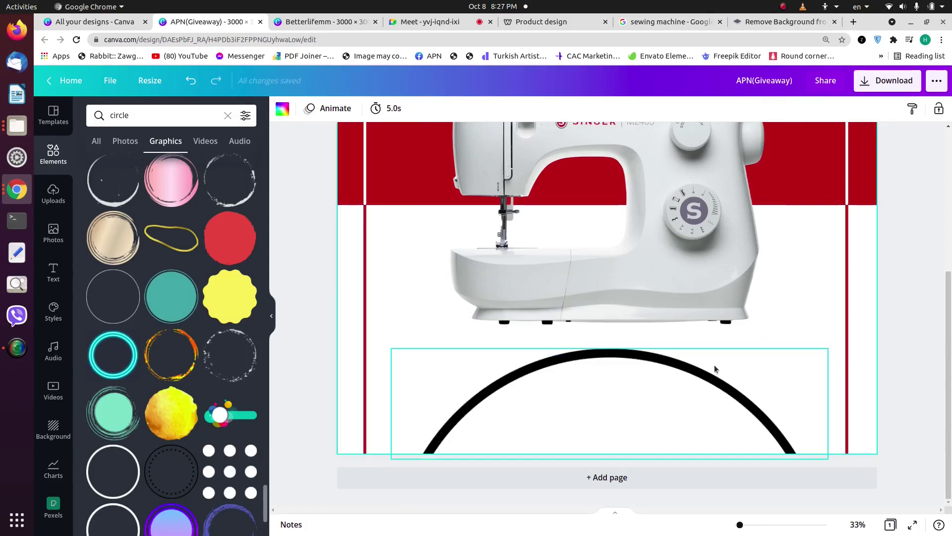
click(640, 381)
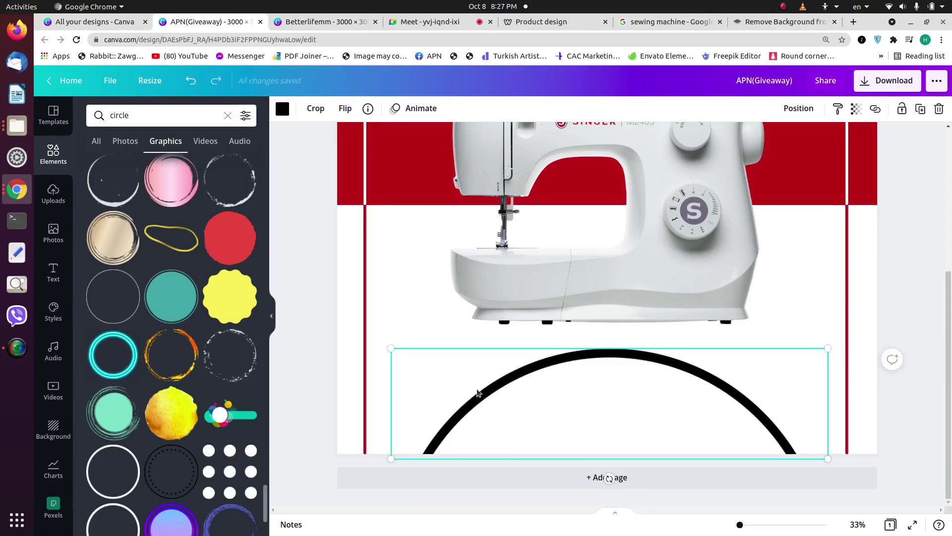
scroll(251, 382, down, 10)
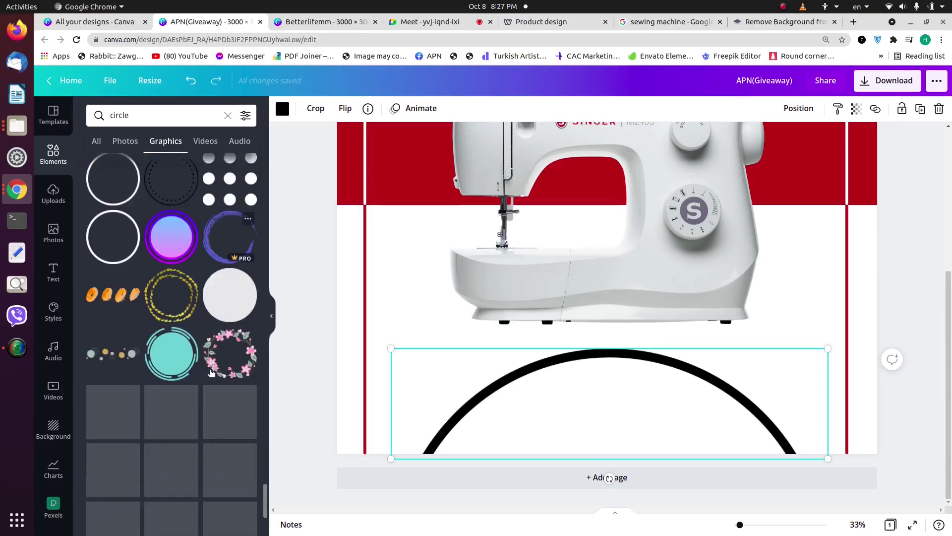
Step: Recolour the arc with the document's red, then delete it and clear the circle search
click(282, 109)
click(156, 165)
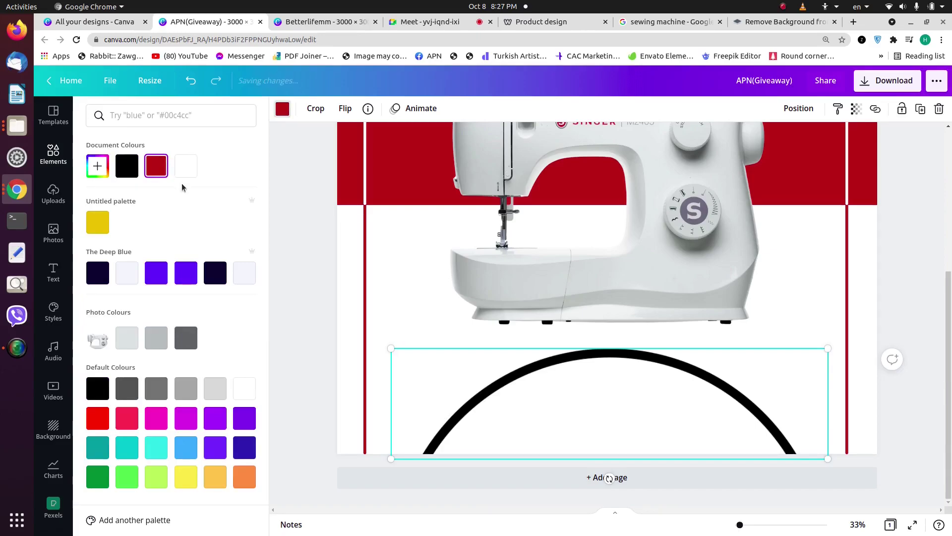
click(158, 167)
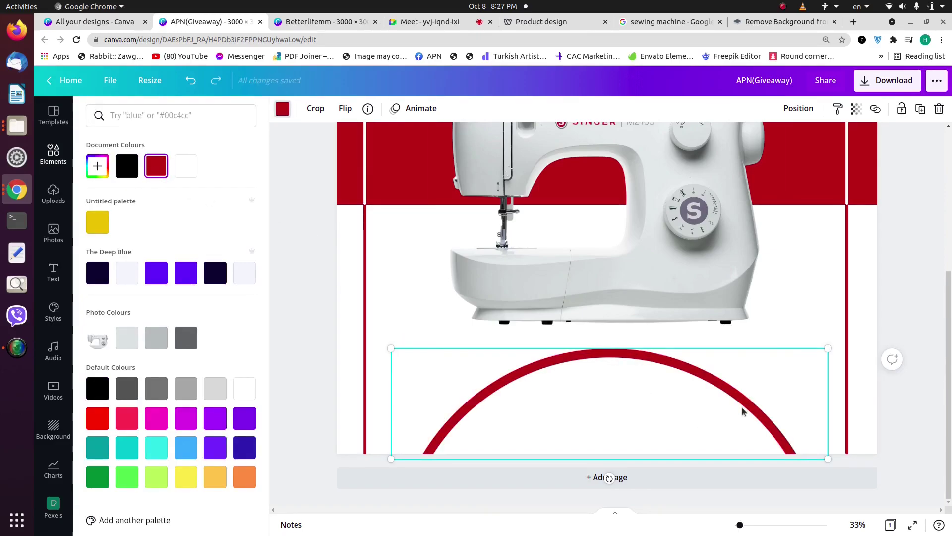
key(Delete)
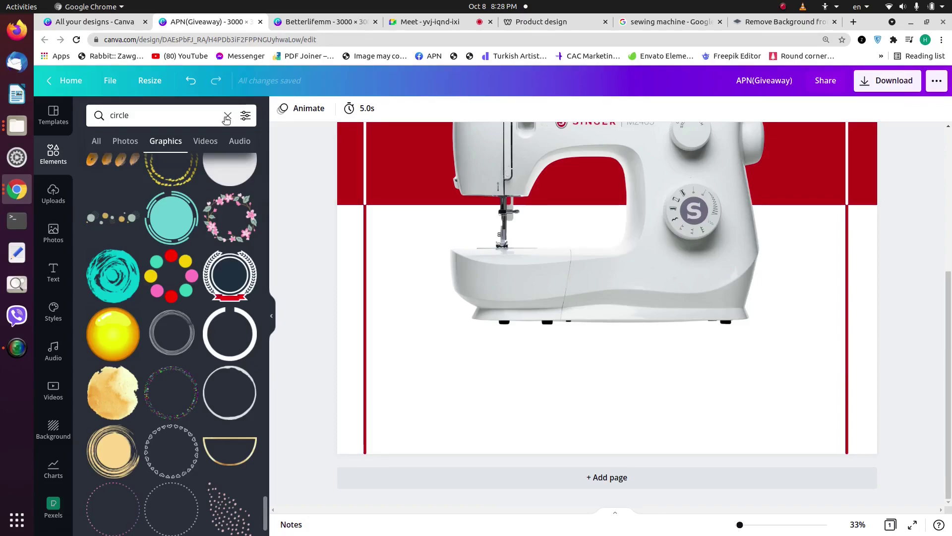
click(227, 117)
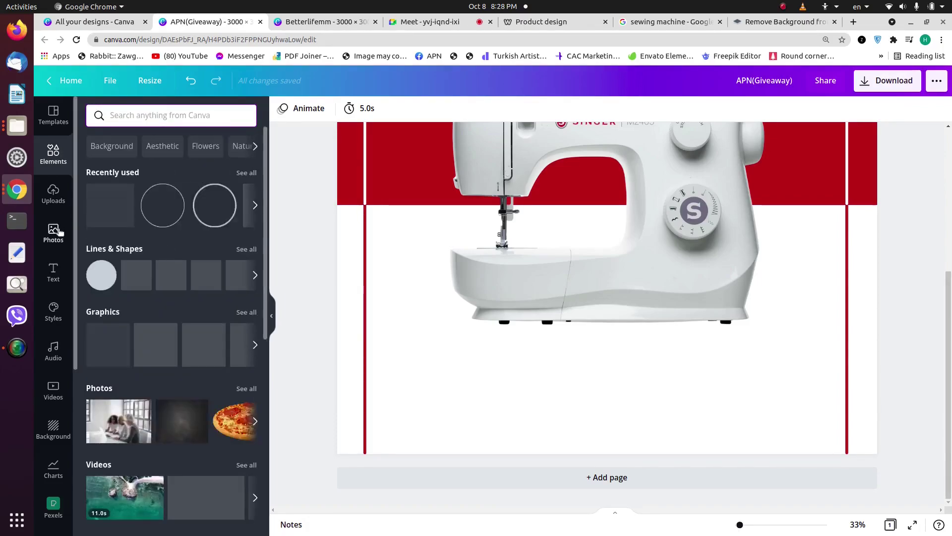
Step: Search photos for 'shadow', filter to Cut-outs only, and add the globe cut-out
click(53, 232)
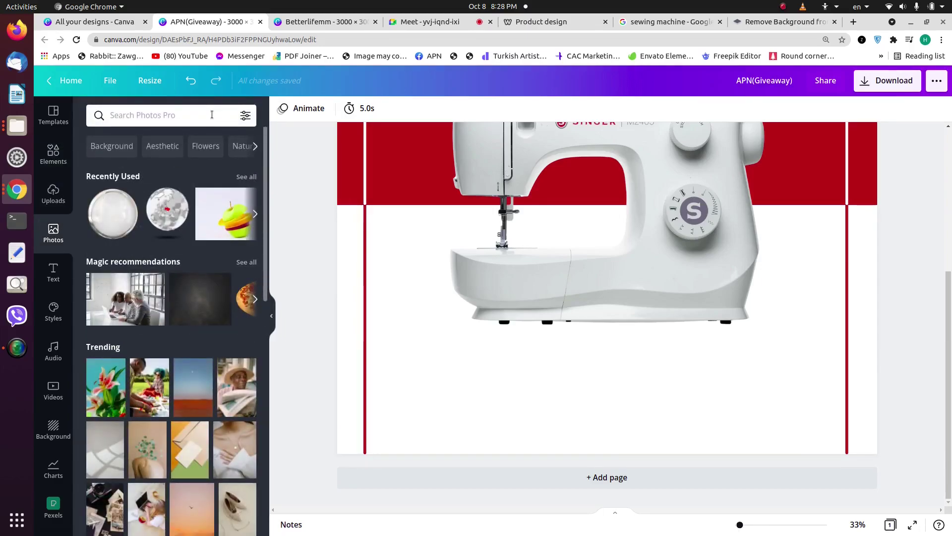
click(182, 116)
text(shadow)
key(Return)
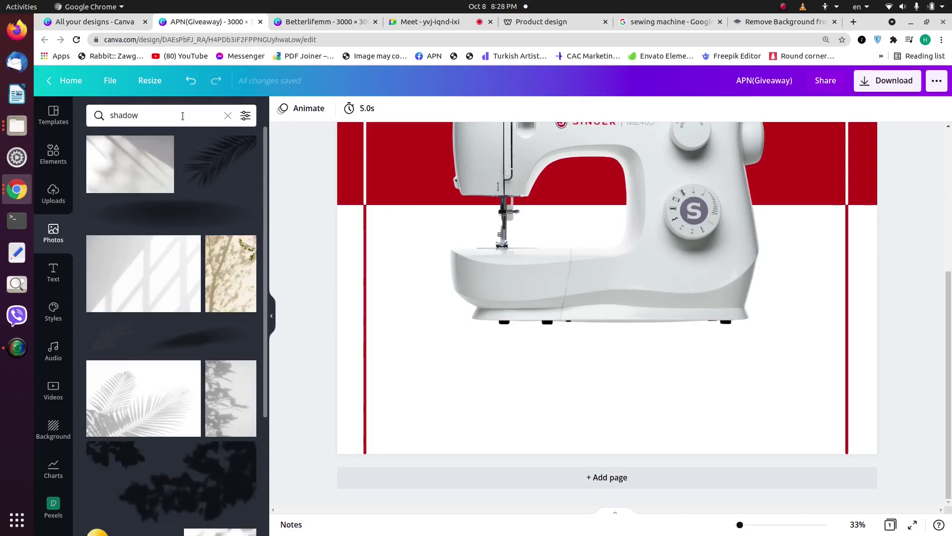
click(246, 115)
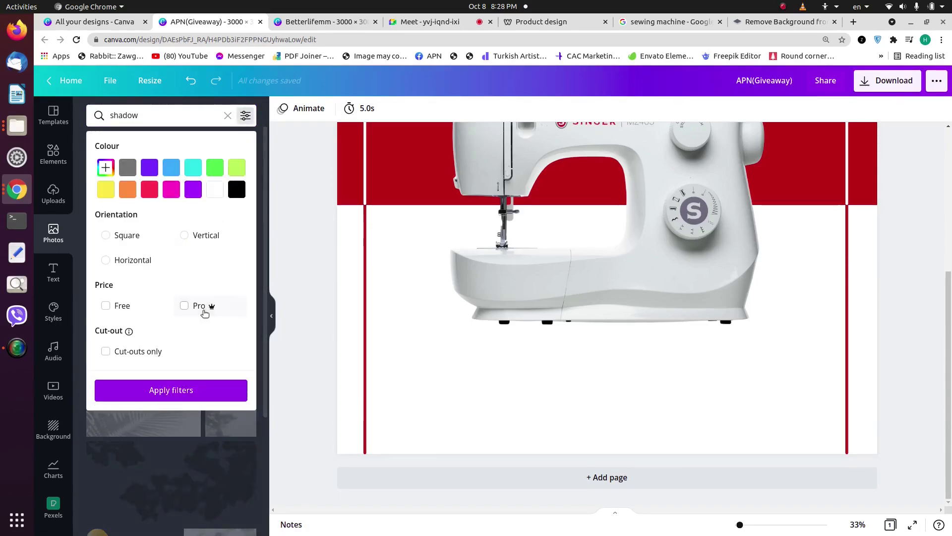
click(131, 352)
click(171, 390)
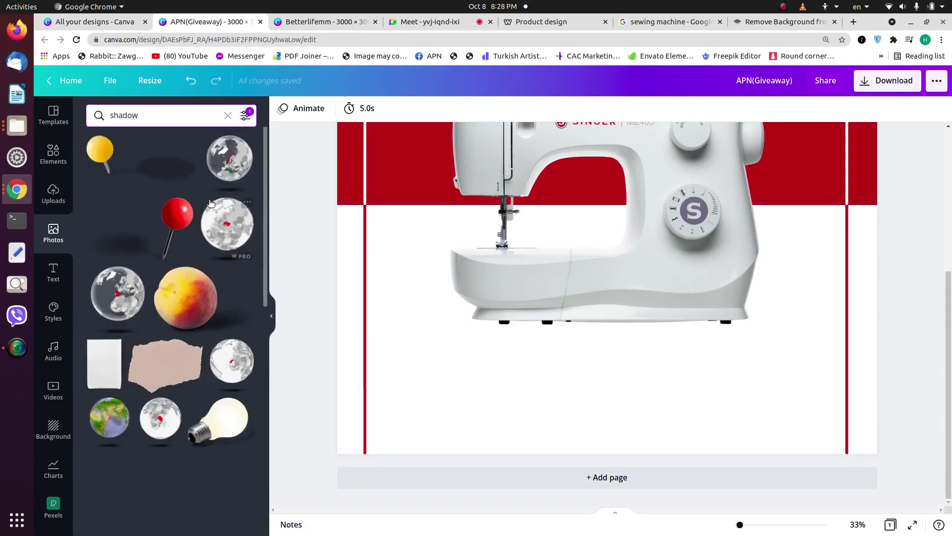
click(238, 182)
Step: Move the globe image beneath the sewing machine and crop it to just its shadow
scroll(598, 239, up, 4)
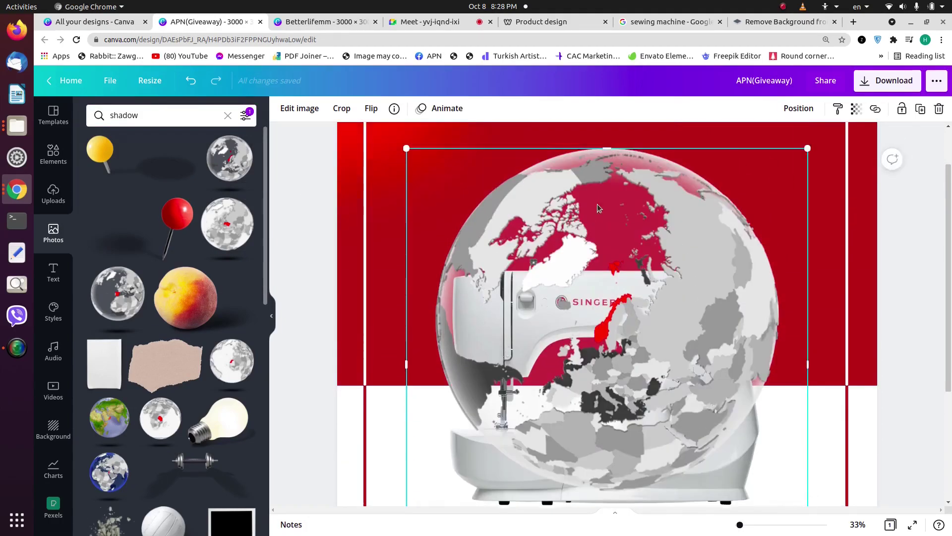
drag(612, 350, 635, 426)
scroll(630, 336, down, 3)
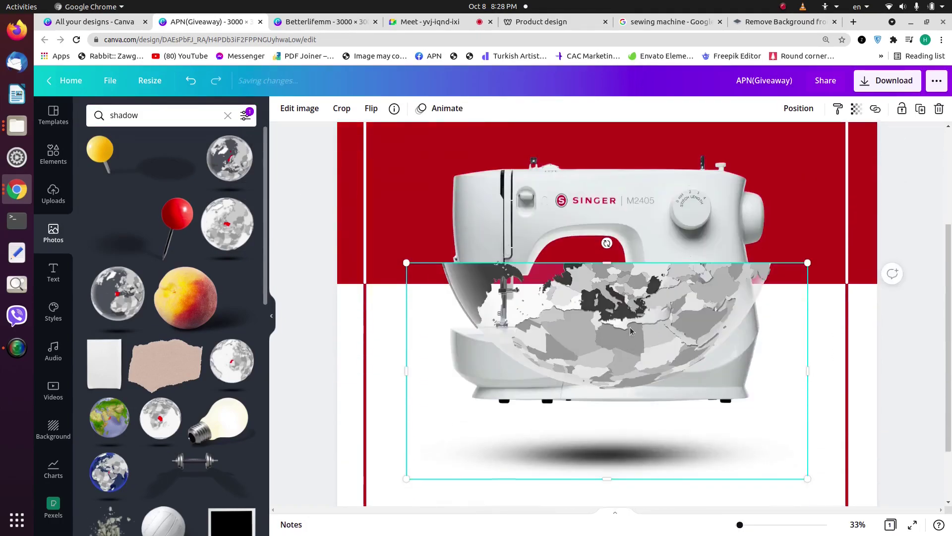
drag(624, 263, 734, 434)
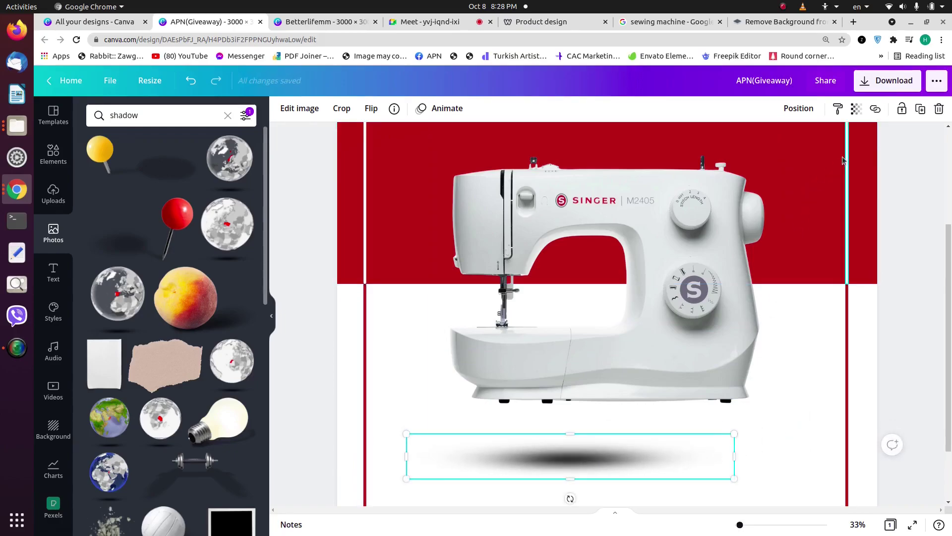
click(856, 109)
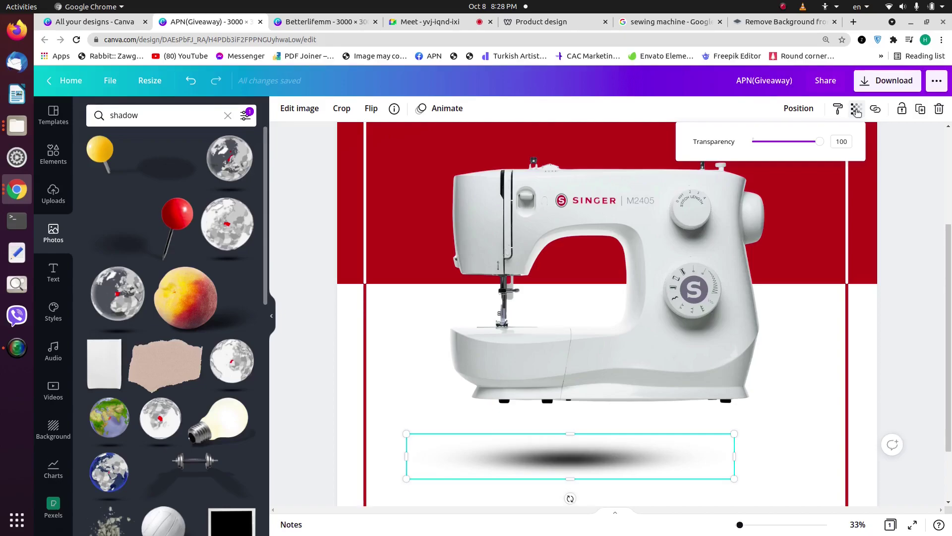
Step: Fade the shadow to transparency 21 and move it up beneath the sewing machine's feet
drag(818, 143, 775, 153)
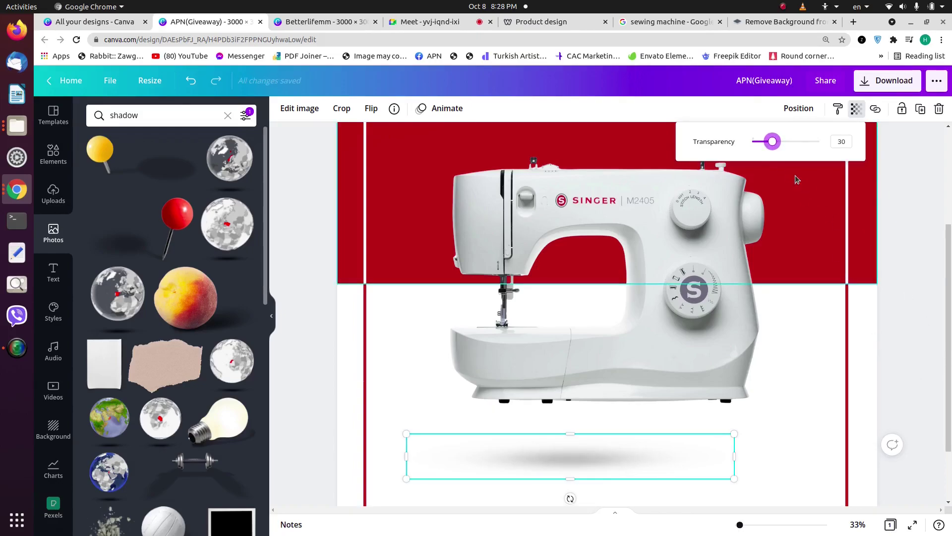
drag(767, 153, 767, 149)
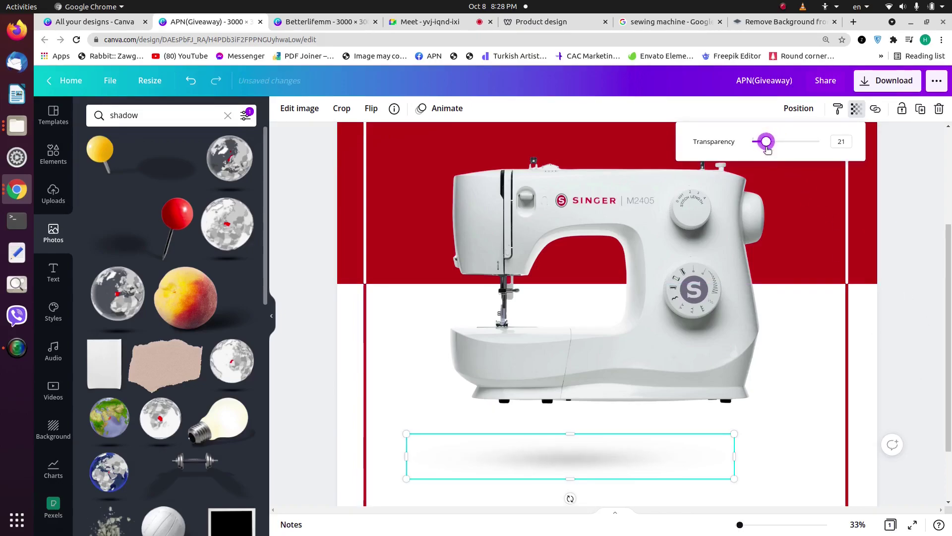
click(917, 267)
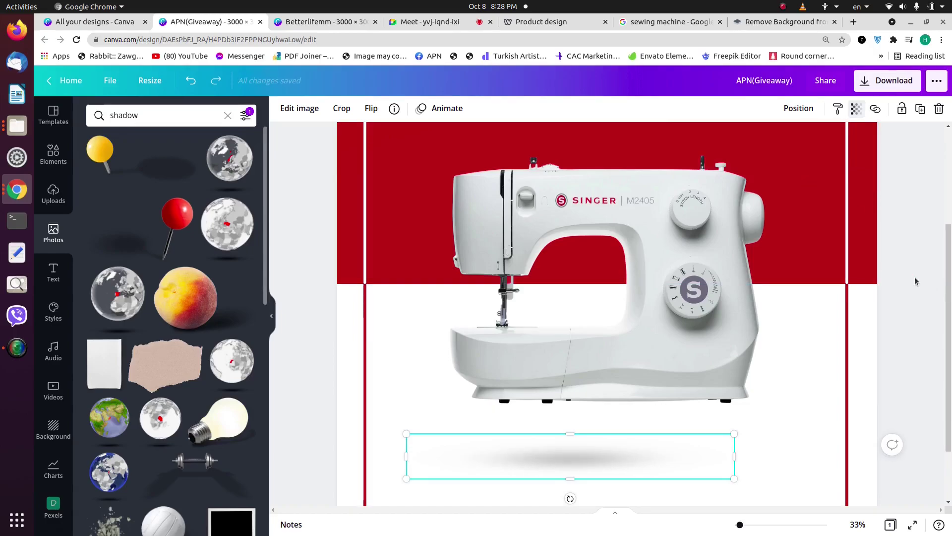
drag(668, 457, 588, 402)
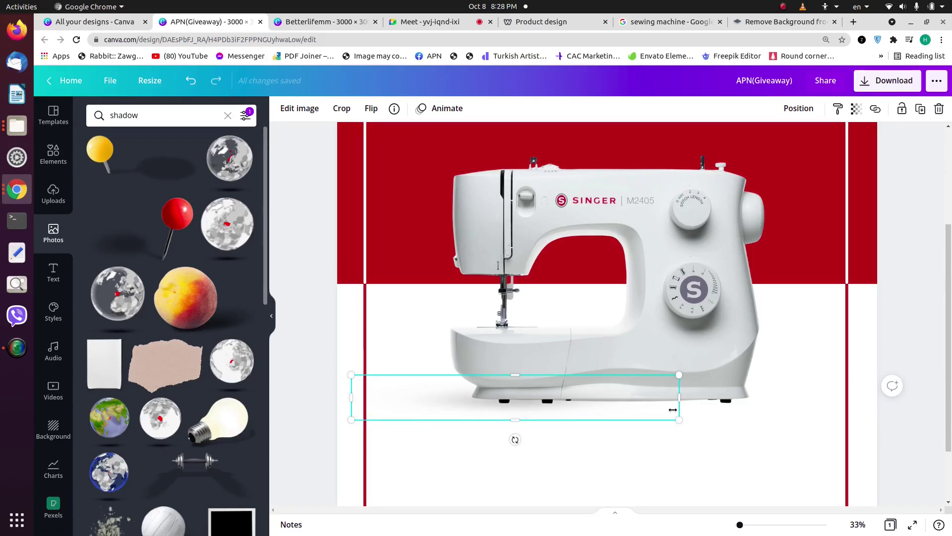
Step: Send the shadow one layer backward behind the sewing machine and shift it right
click(629, 465)
click(464, 394)
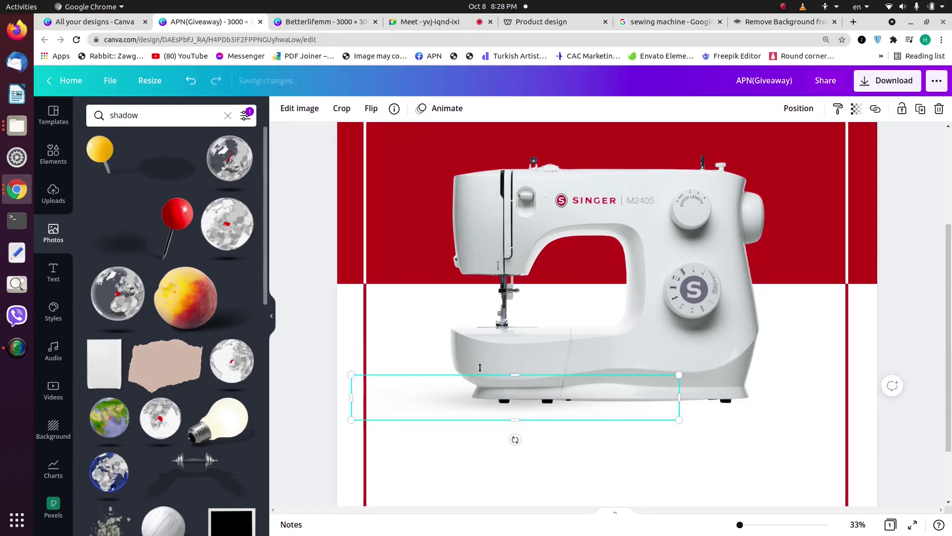
click(794, 108)
click(773, 139)
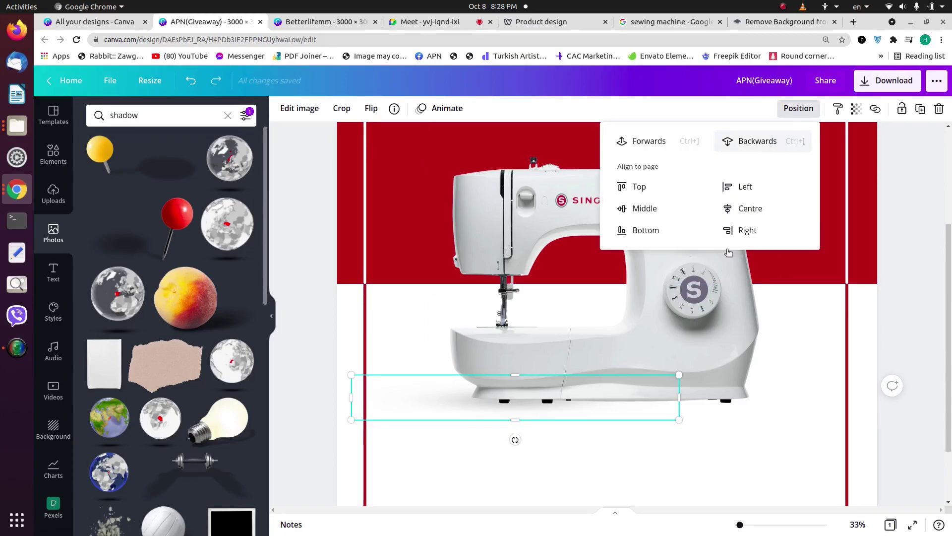
click(648, 451)
click(428, 401)
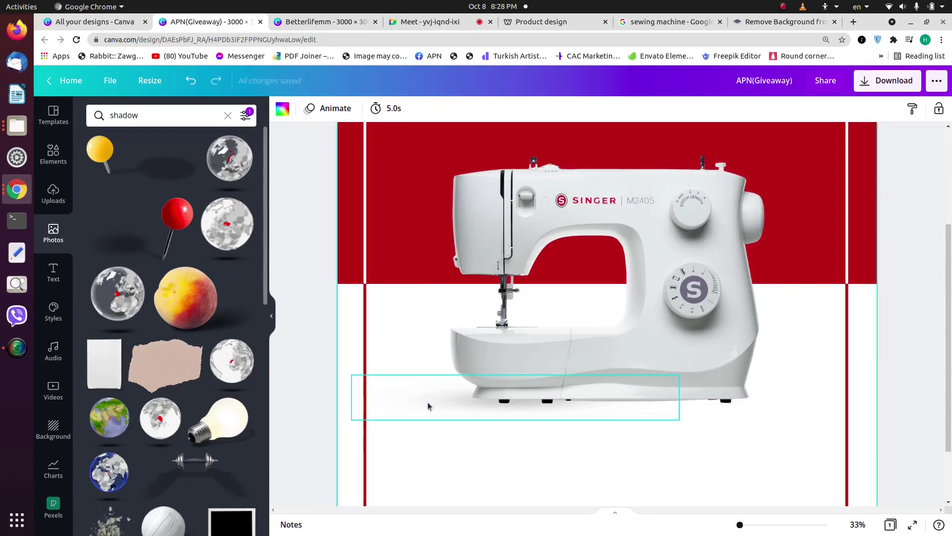
drag(553, 404, 608, 404)
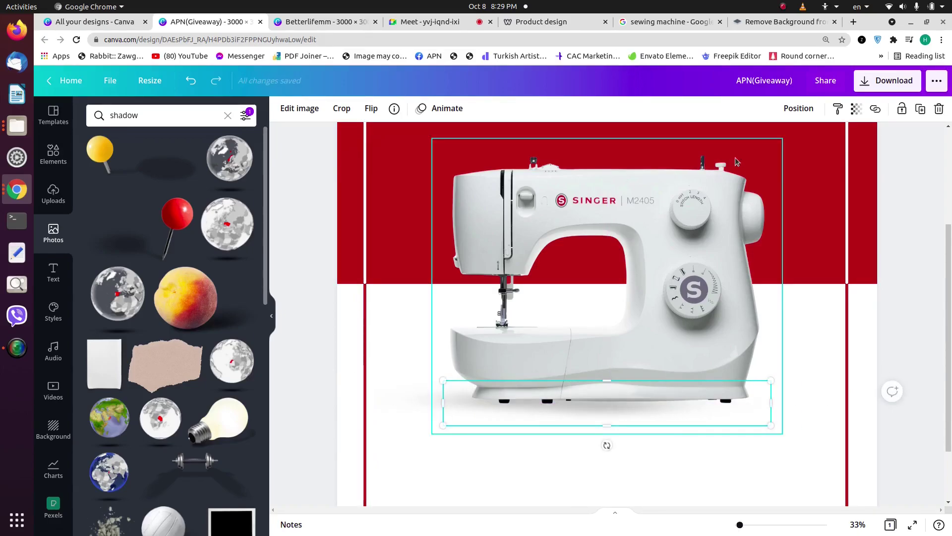
Step: Nudge the machine, move the shadow across its base and send it backward again
click(794, 109)
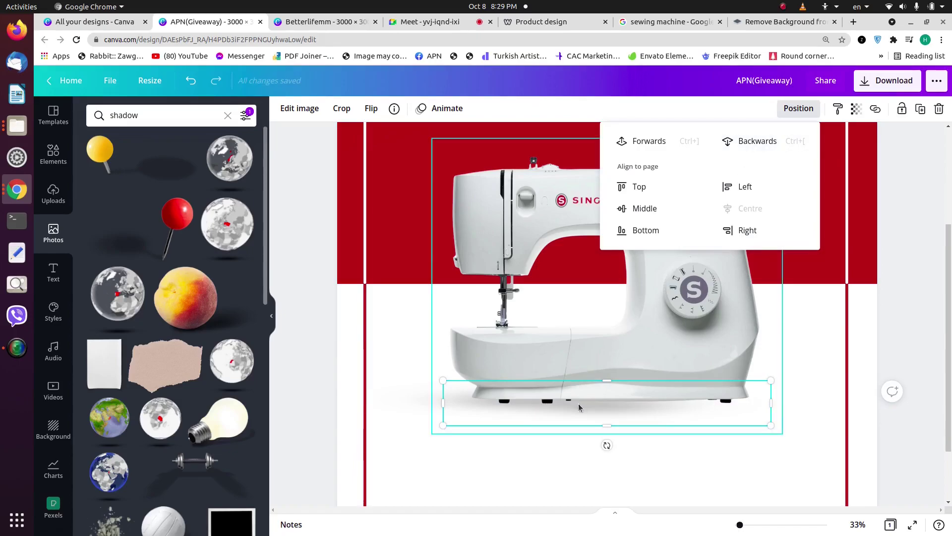
click(614, 402)
drag(614, 402, 611, 399)
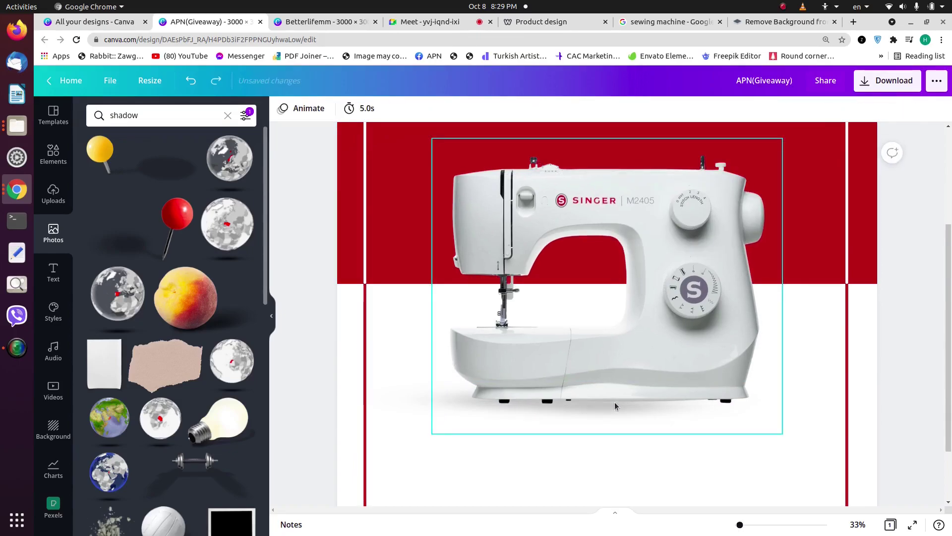
click(405, 411)
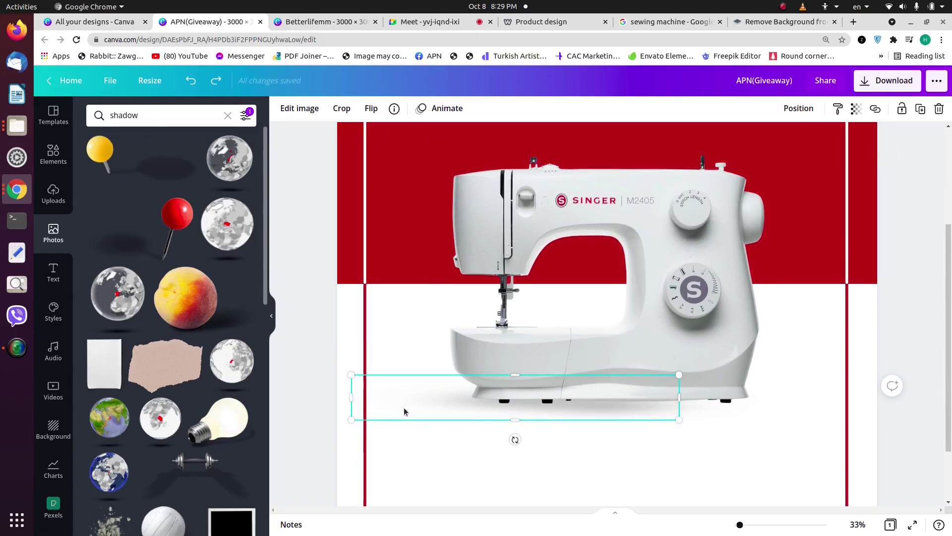
drag(506, 406, 711, 382)
click(799, 108)
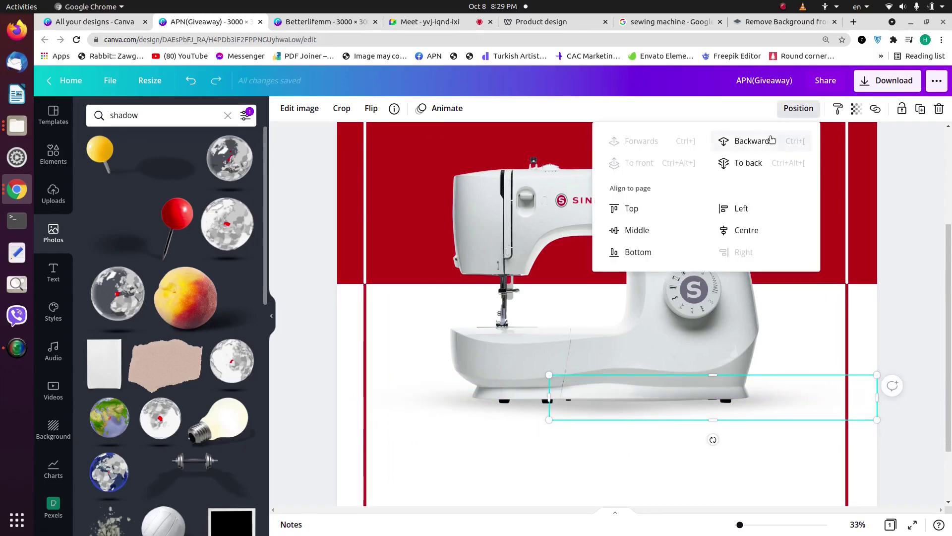
click(771, 141)
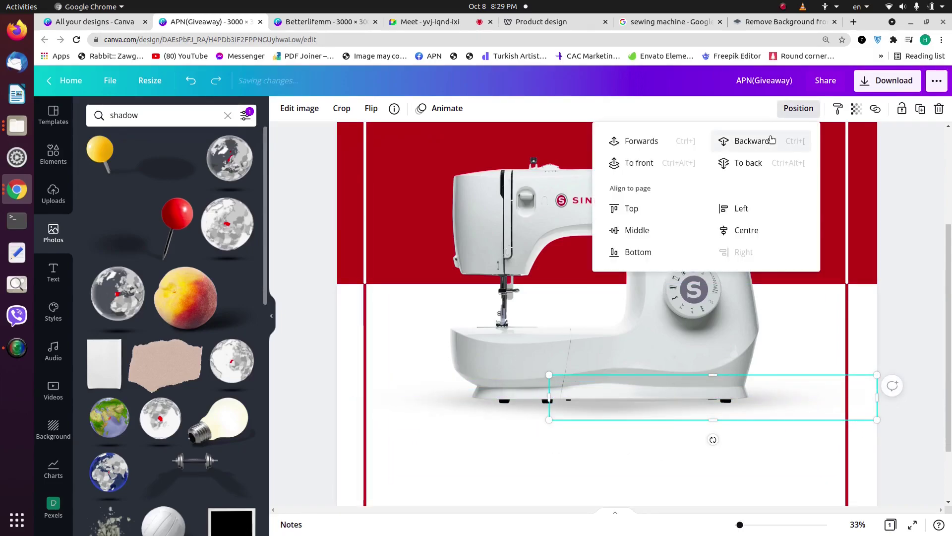
click(417, 452)
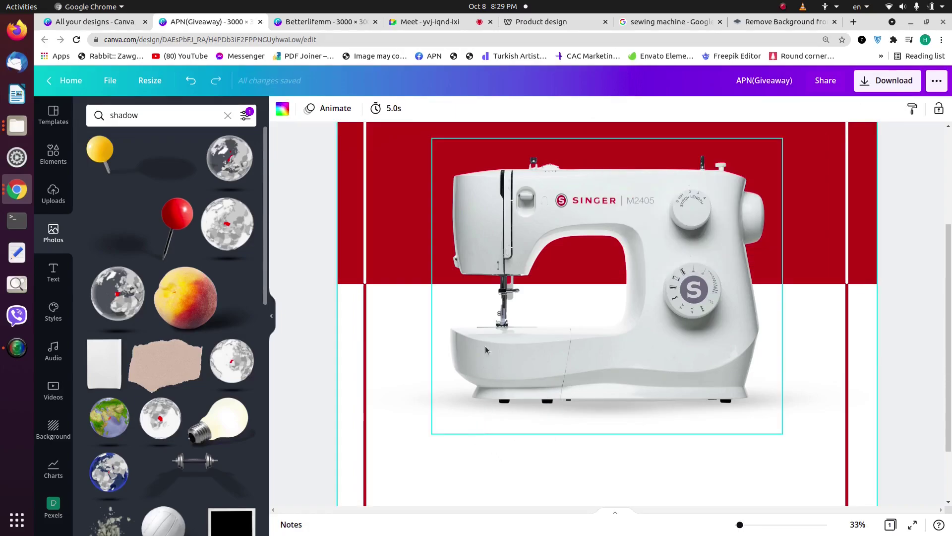
click(494, 319)
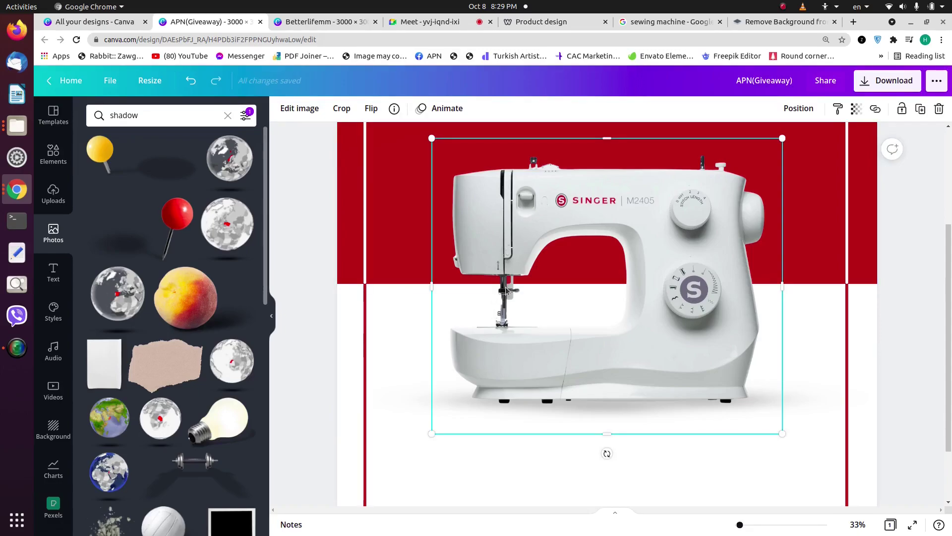
scroll(506, 290, up, 3)
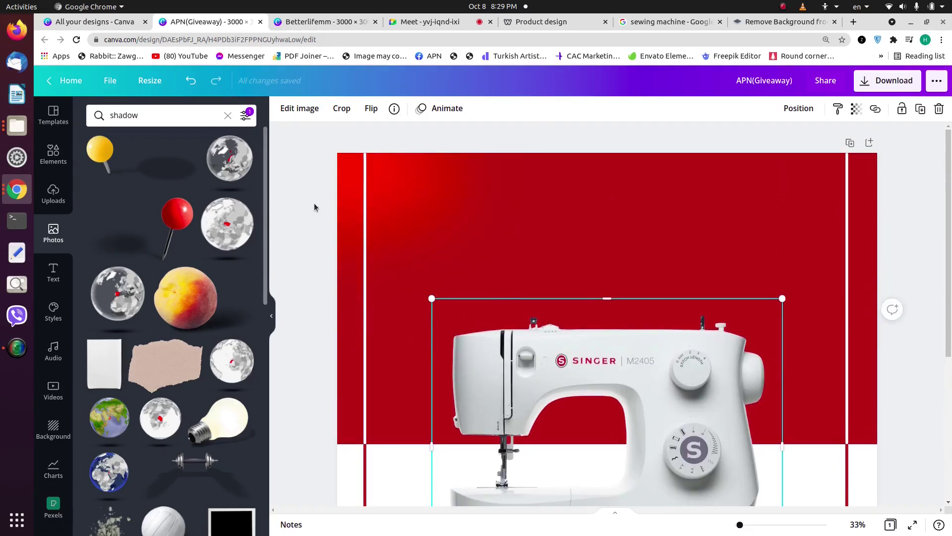
Step: Add a heading at size 147 reading 'Special' and place it near the top
drag(410, 192, 405, 187)
right_click(404, 186)
click(295, 152)
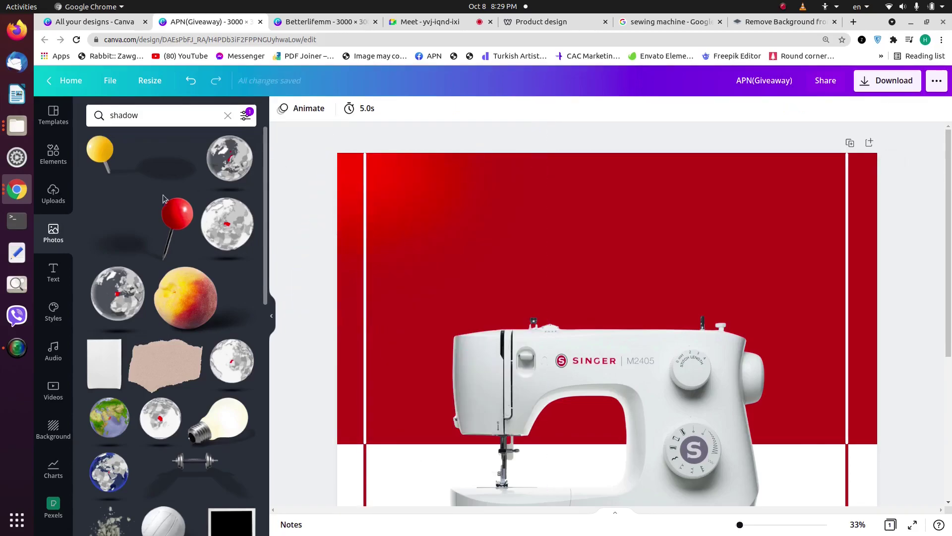
click(54, 273)
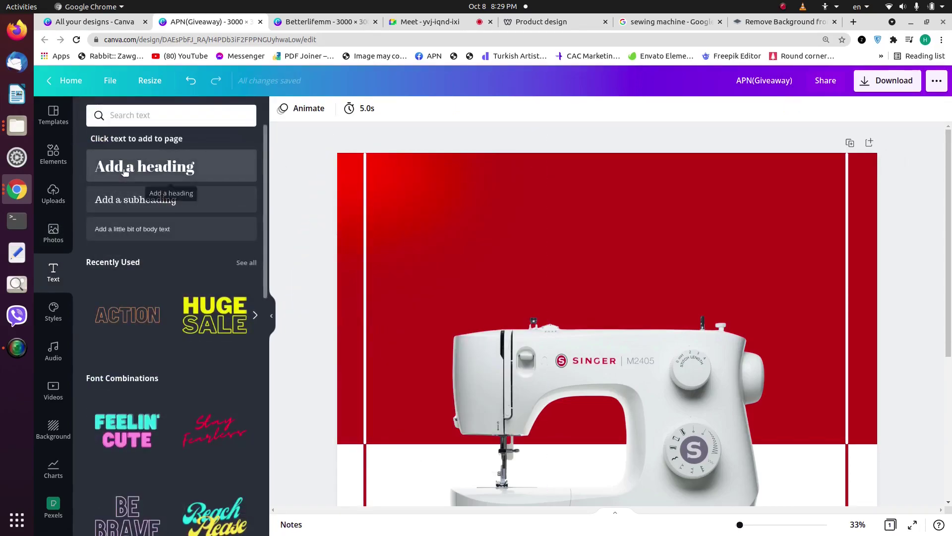
click(127, 166)
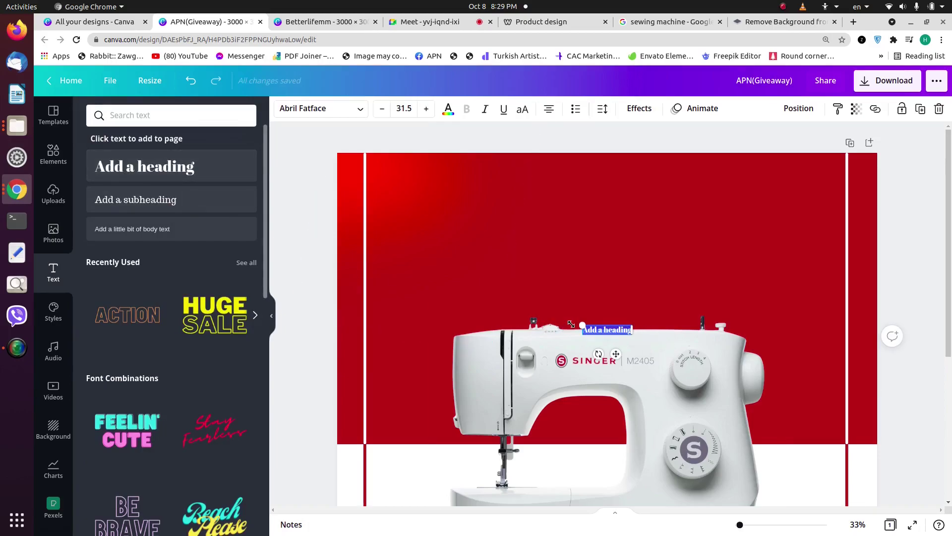
drag(574, 317, 426, 188)
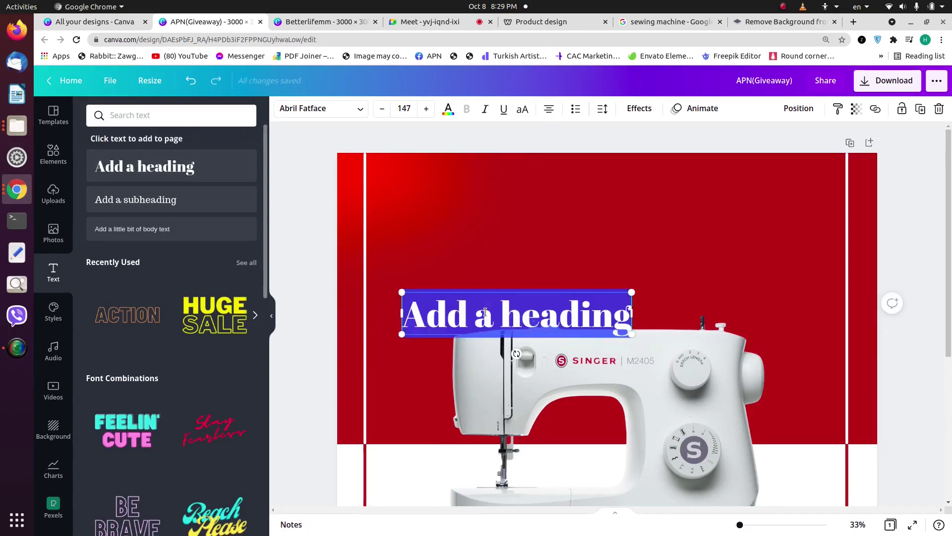
text(Sp)
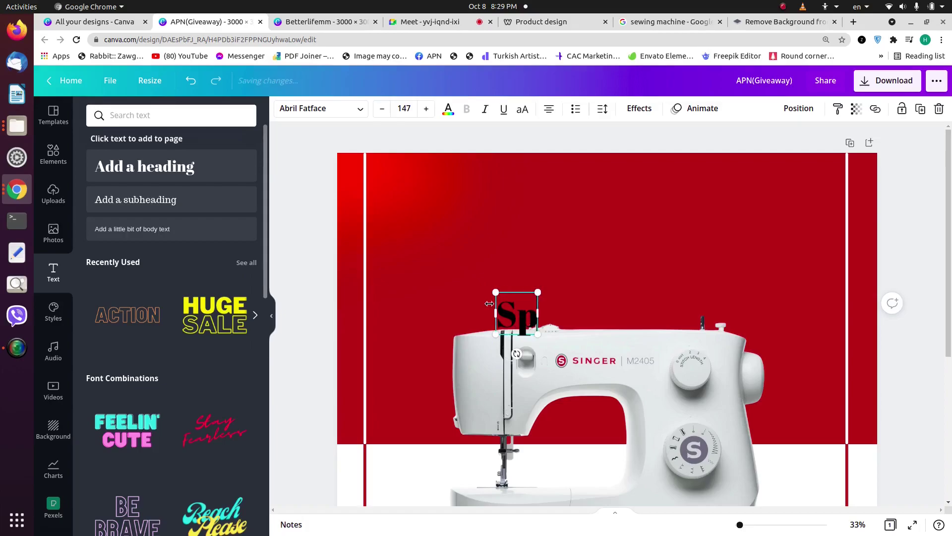
text(ecial)
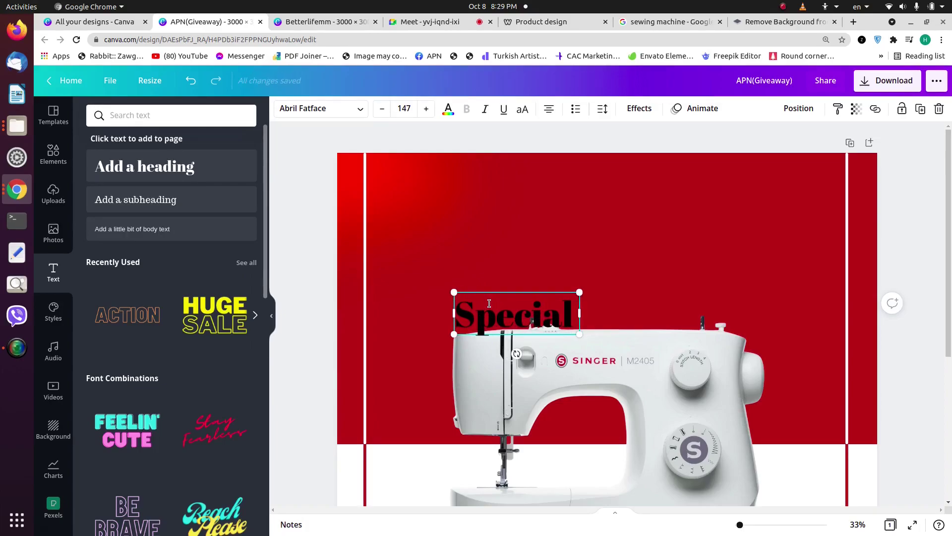
click(579, 256)
drag(570, 297, 636, 222)
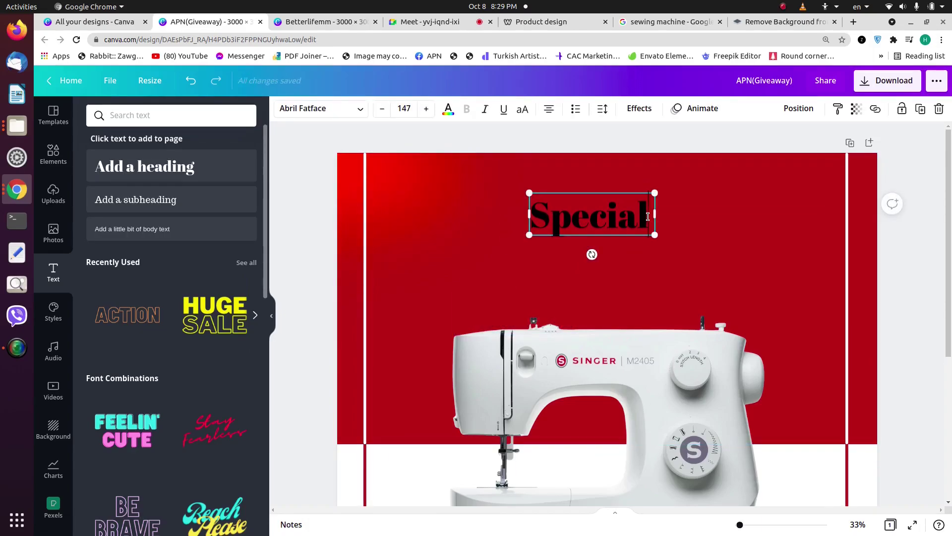
Step: Complete the heading text as 'Special Giveaway' and select all of it
text(GIVE)
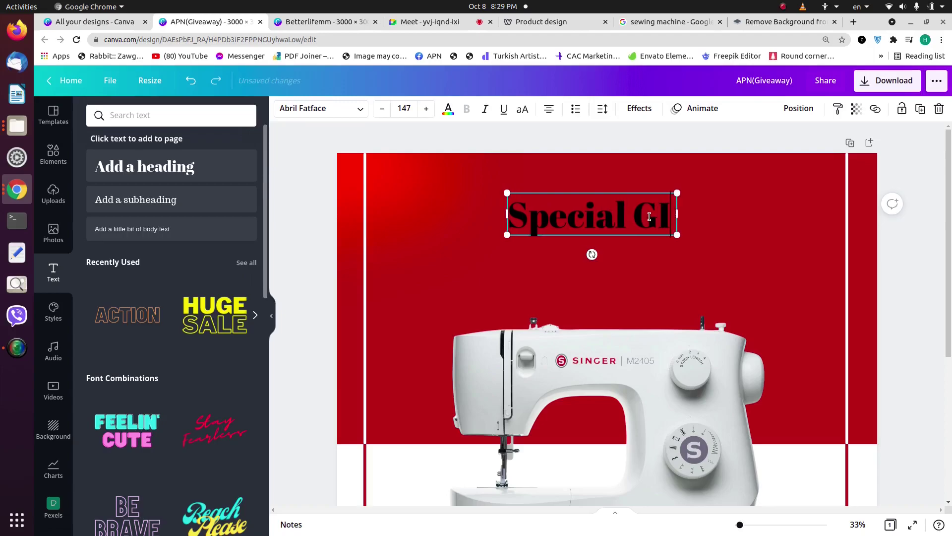
key(BackSpace)
key(BackSpace)
key(BackSpace)
text(iveaway)
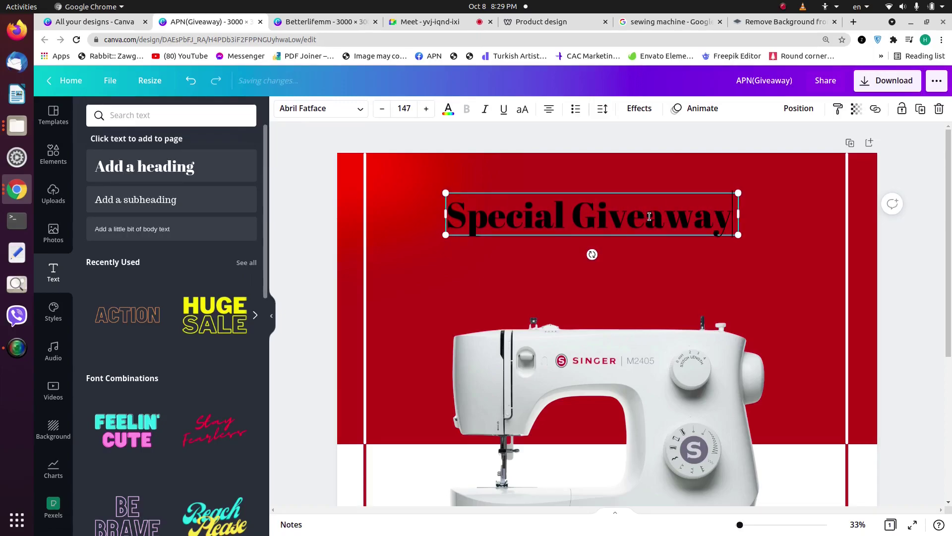
key(ctrl+a)
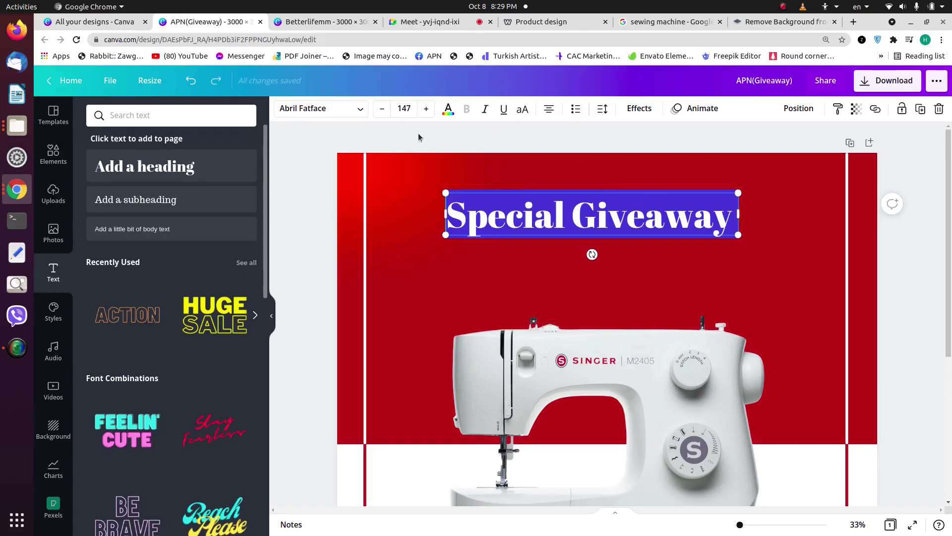
click(318, 108)
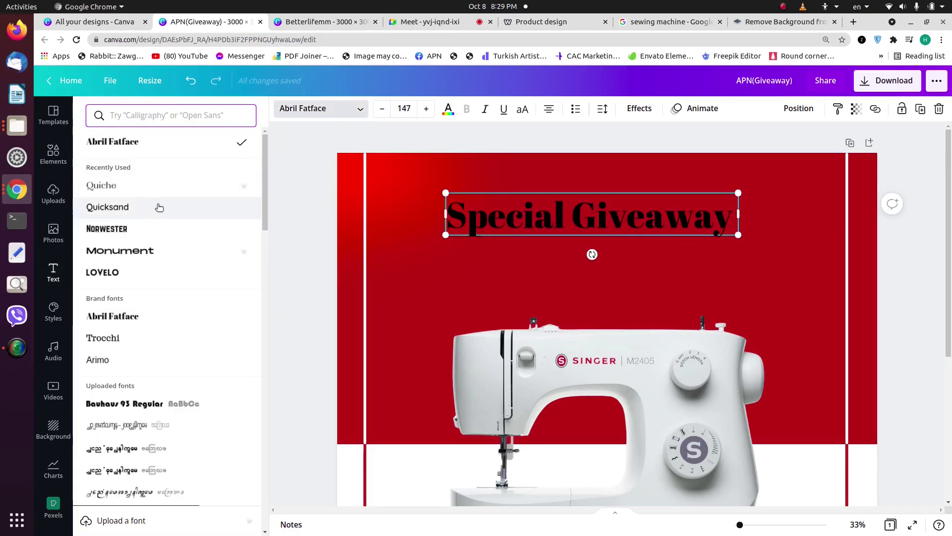
Step: Browse the Retro font category and apply Berkshire Swash to the heading
scroll(162, 214, down, 3)
scroll(167, 239, down, 1)
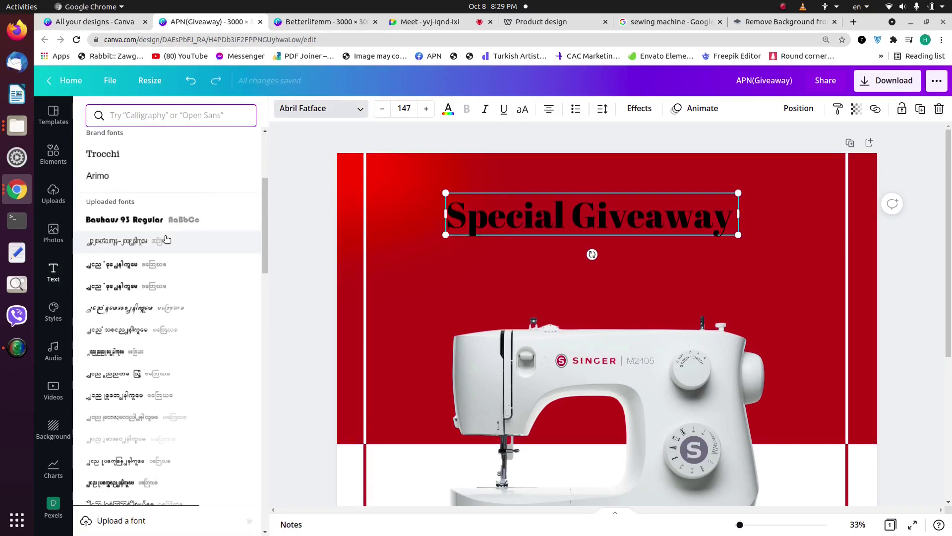
scroll(167, 239, down, 3)
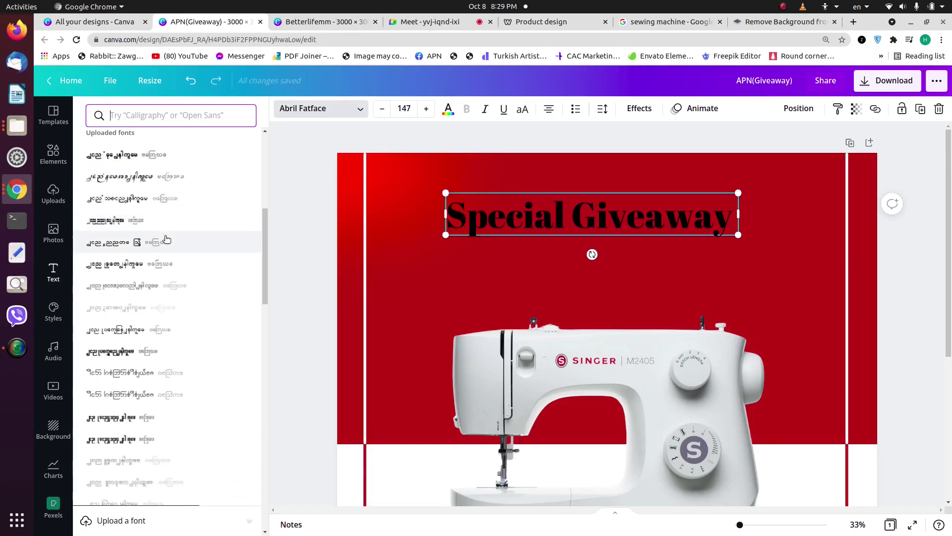
click(169, 117)
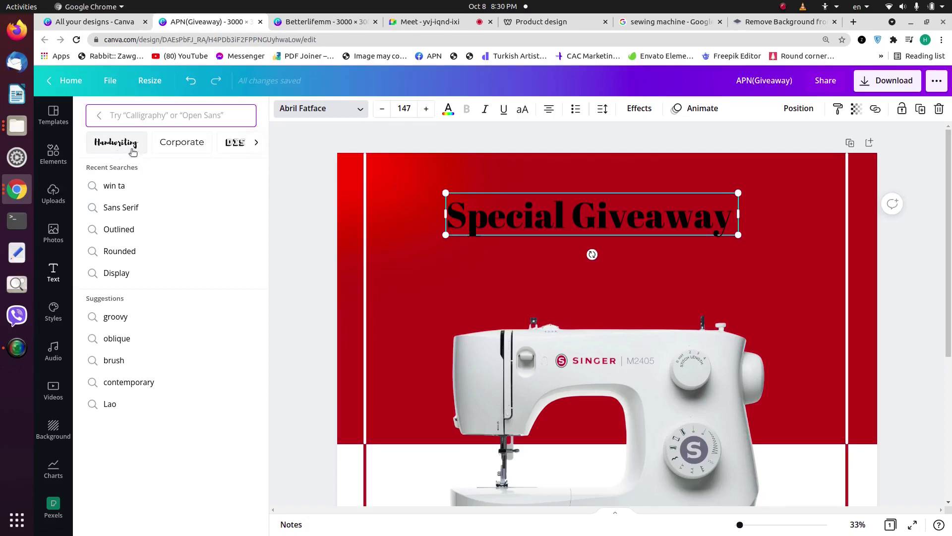
click(256, 142)
click(255, 142)
click(255, 142)
click(255, 142)
click(255, 143)
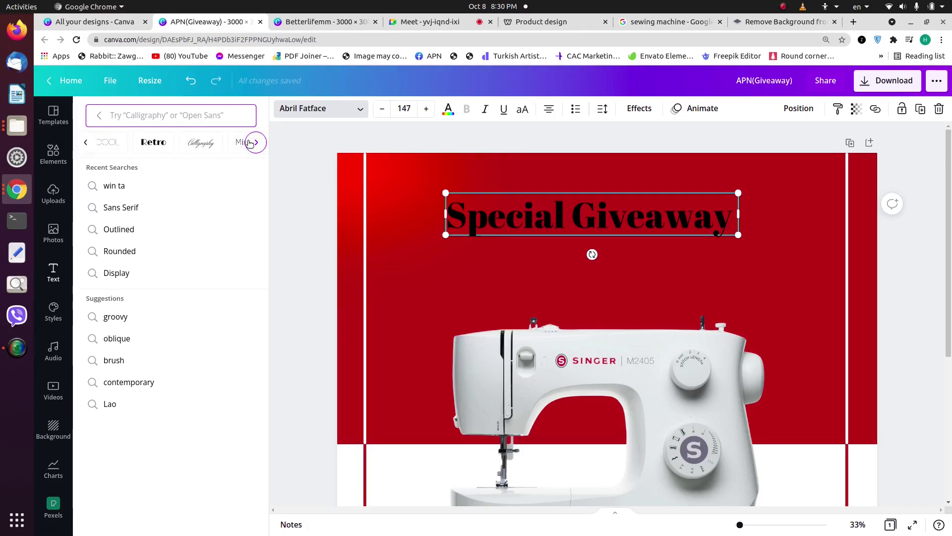
click(168, 143)
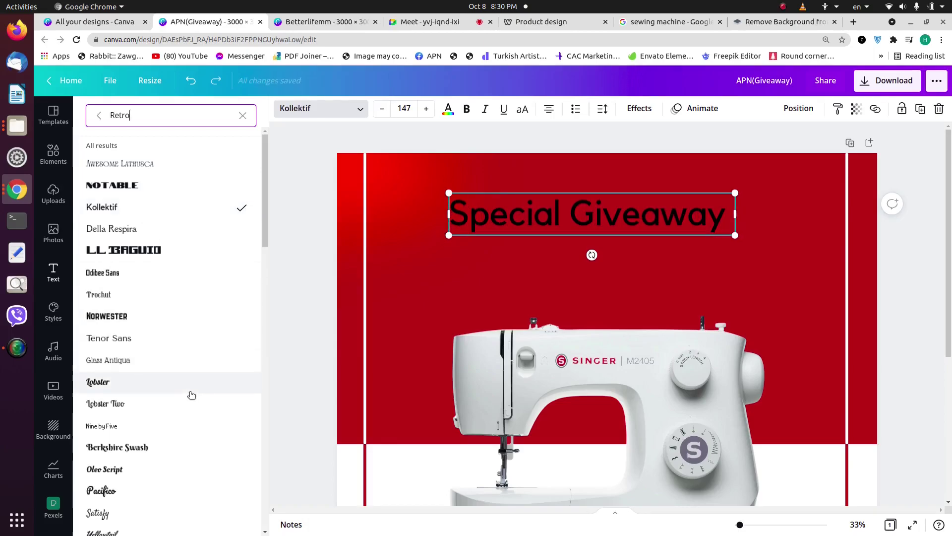
click(167, 447)
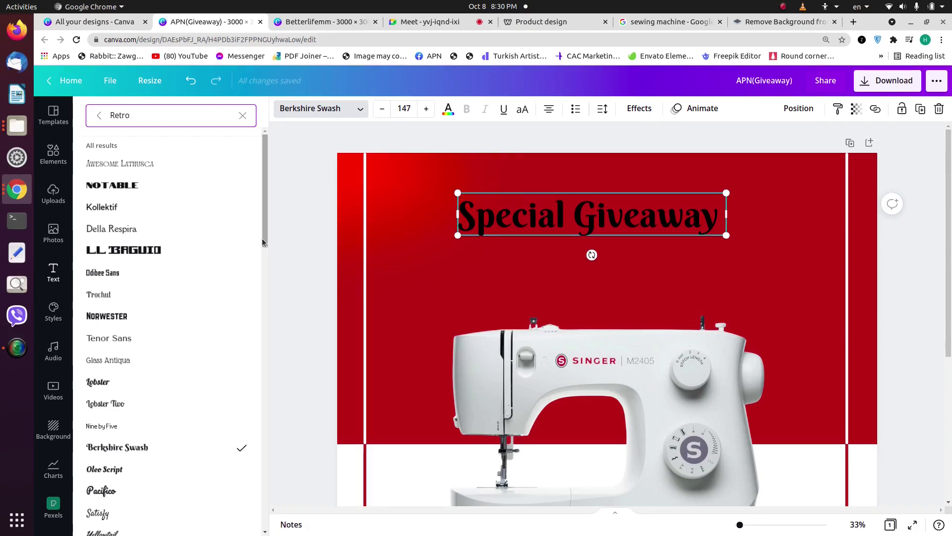
Step: Search fonts for 'league' and apply League Spartan to the heading
click(242, 115)
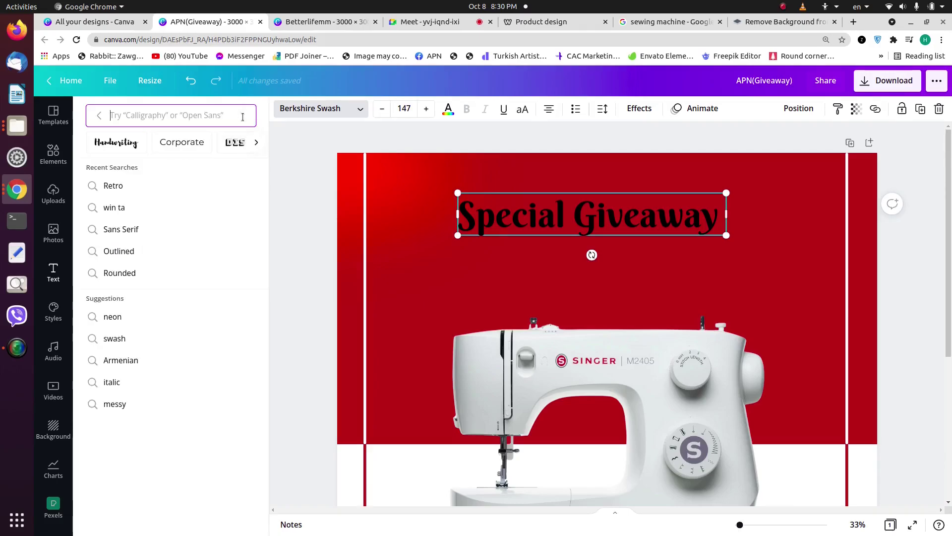
text(lea)
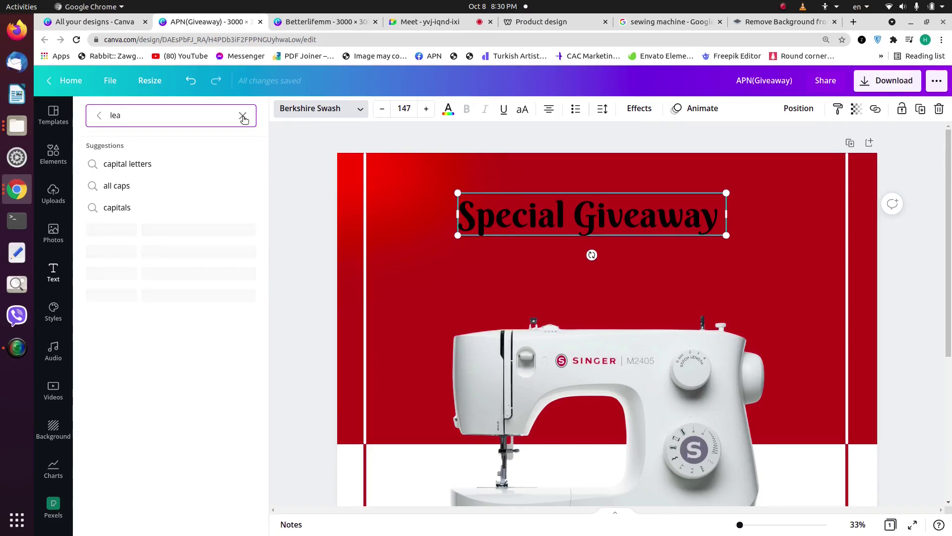
text(gue)
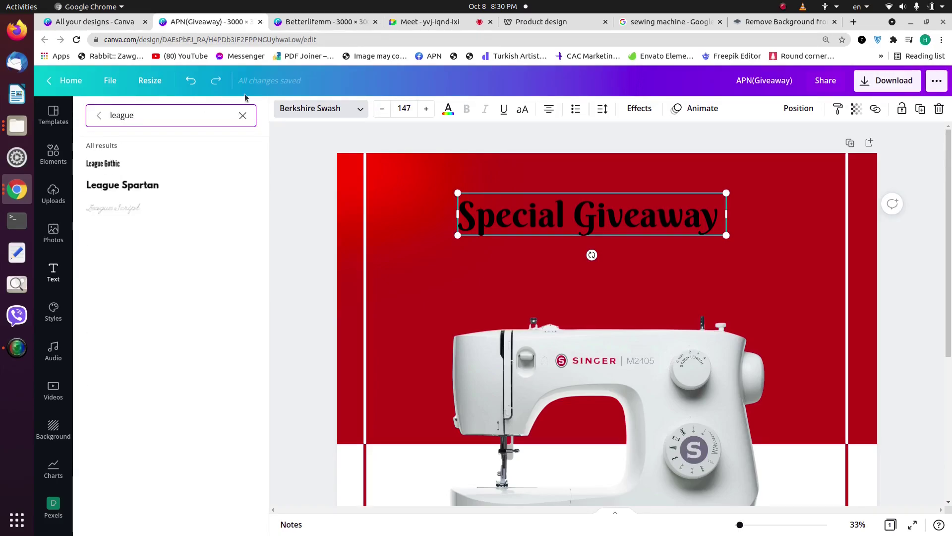
click(169, 189)
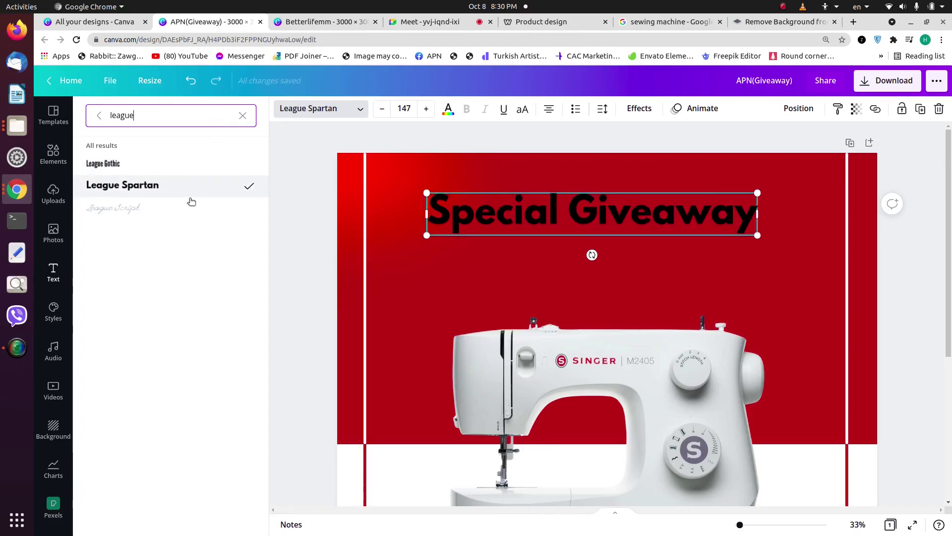
drag(548, 211, 768, 246)
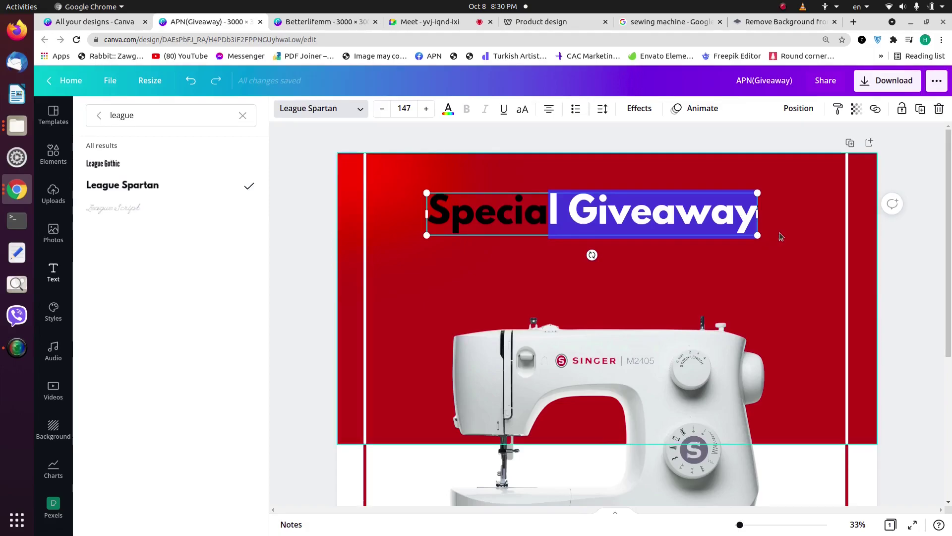
key(Escape)
Step: Make the heading white and enlarge it to size 169
click(443, 116)
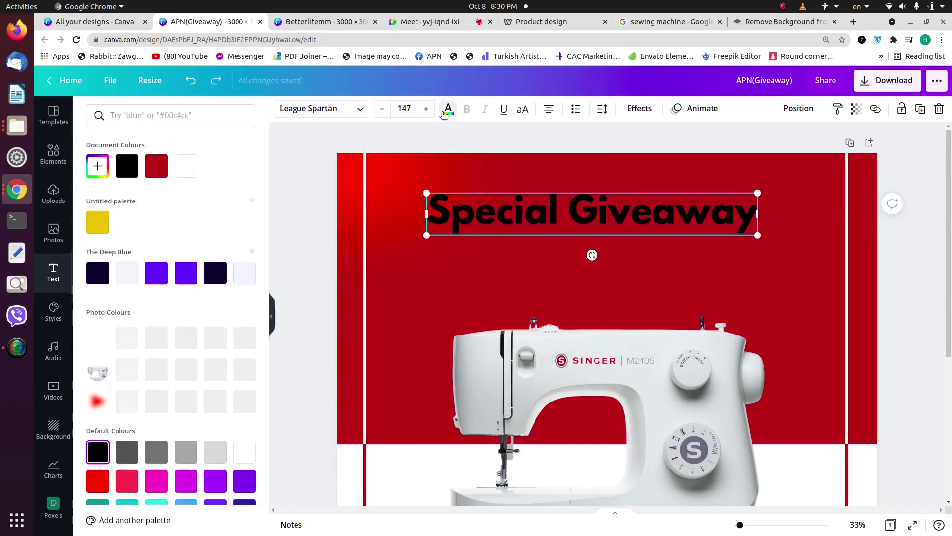
scroll(410, 424, down, 2)
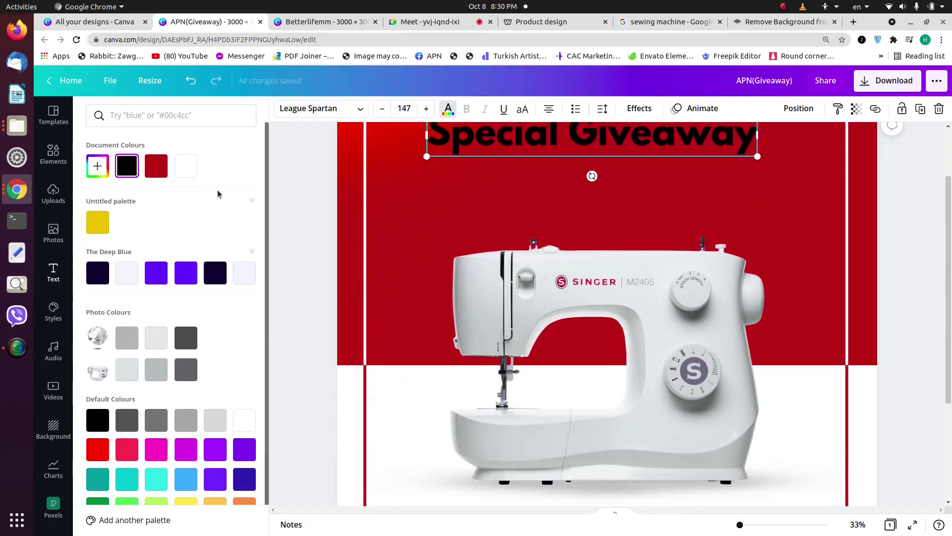
scroll(377, 248, up, 2)
click(186, 166)
drag(758, 235, 808, 242)
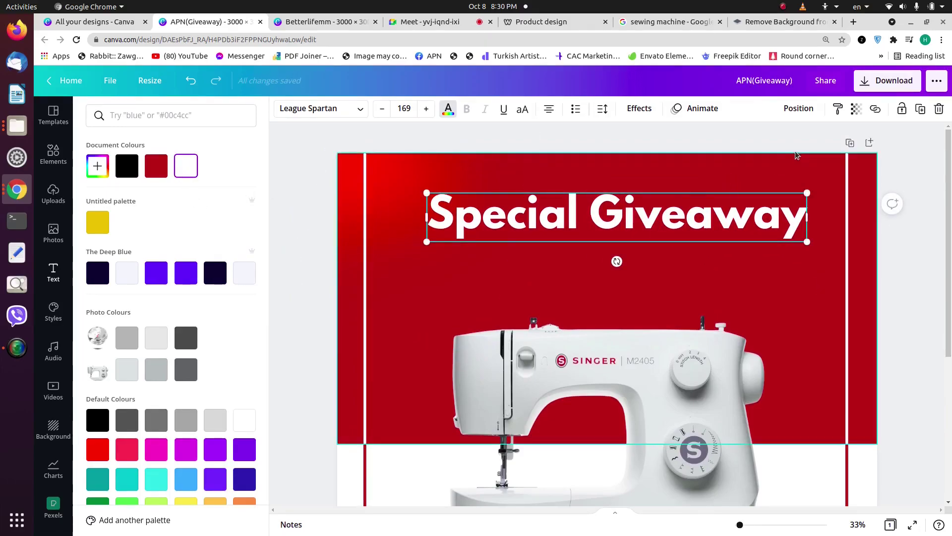
Step: Centre the heading horizontally on the page and lower it slightly
click(796, 108)
click(781, 209)
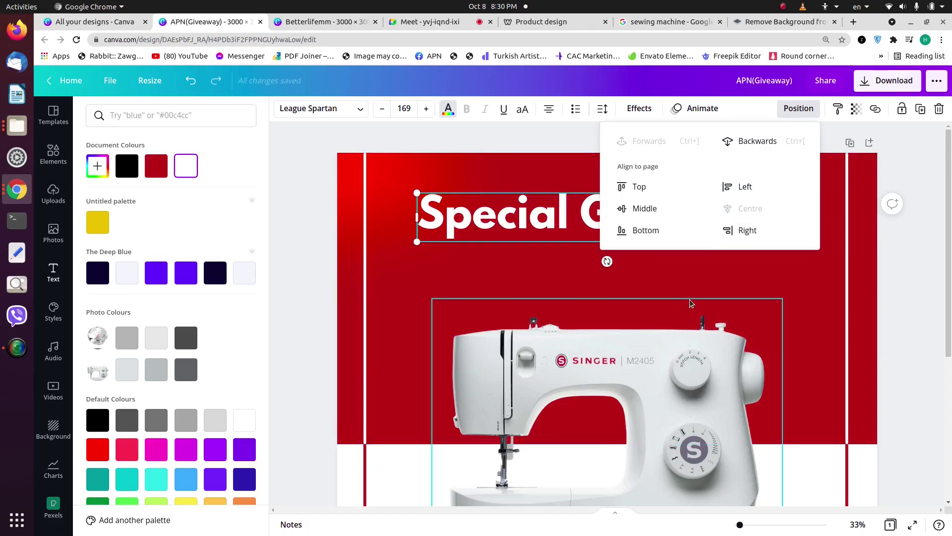
click(712, 307)
drag(647, 233, 646, 250)
click(436, 181)
click(589, 249)
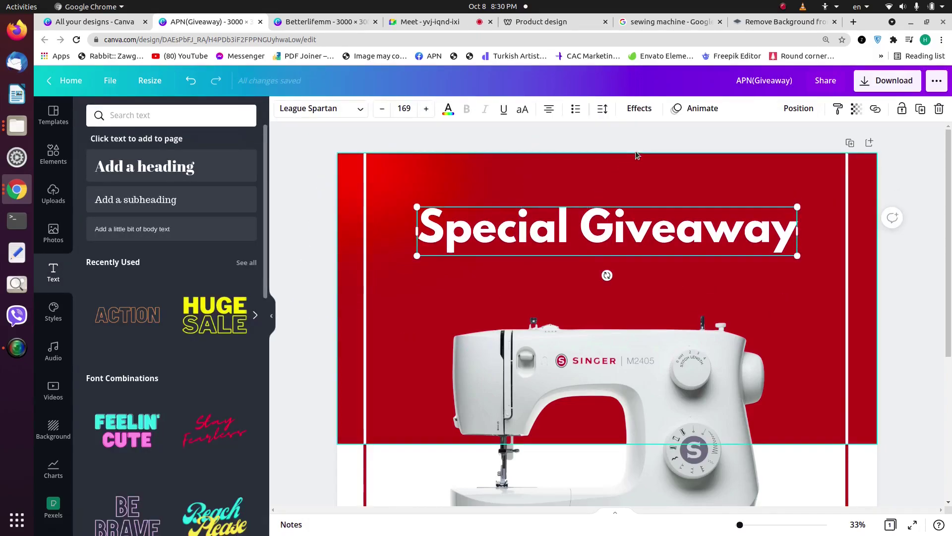
click(639, 108)
Step: Give the heading a stronger Lift effect and enlarge it to size 190
click(243, 183)
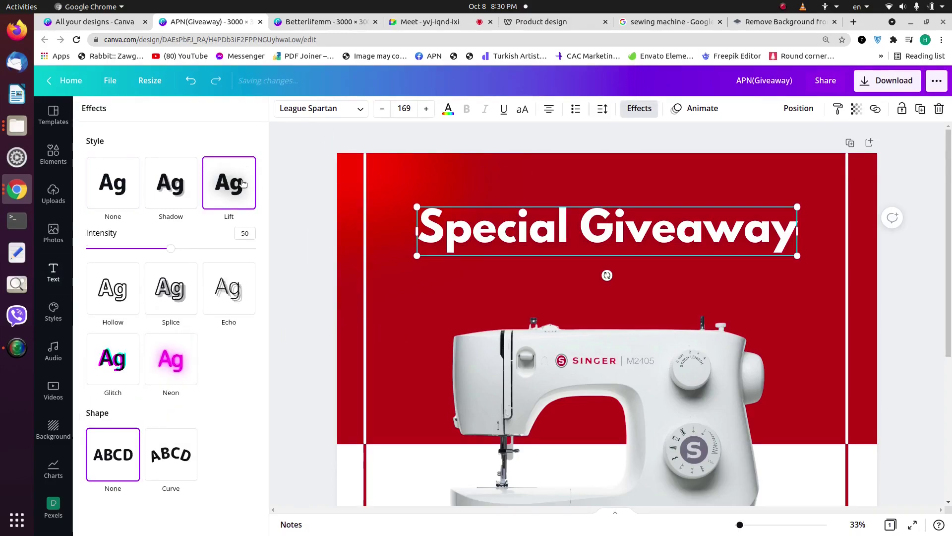
drag(160, 250, 173, 257)
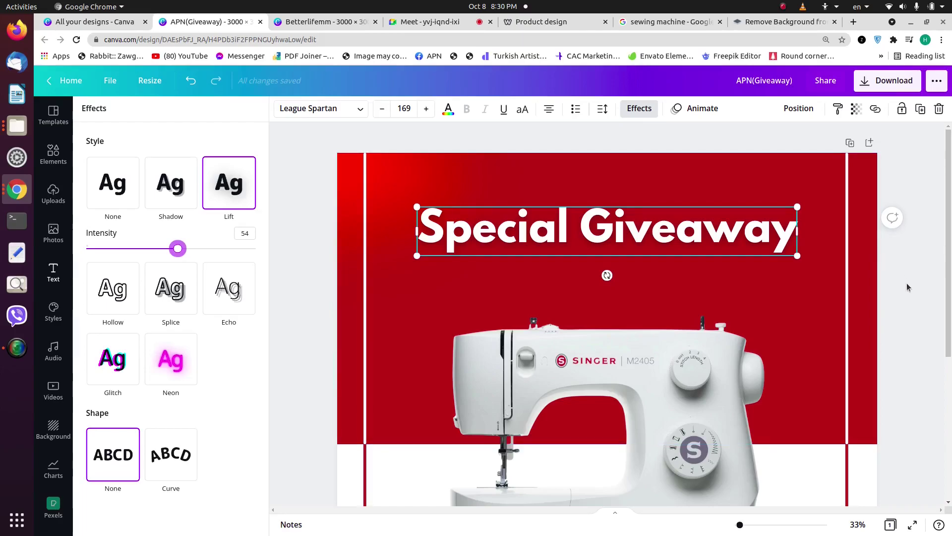
click(914, 285)
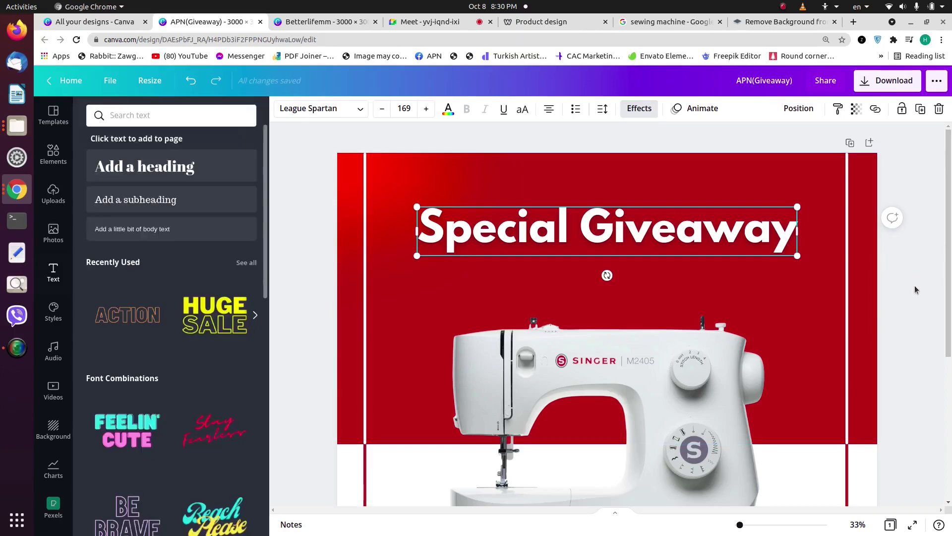
click(736, 241)
drag(418, 207, 396, 195)
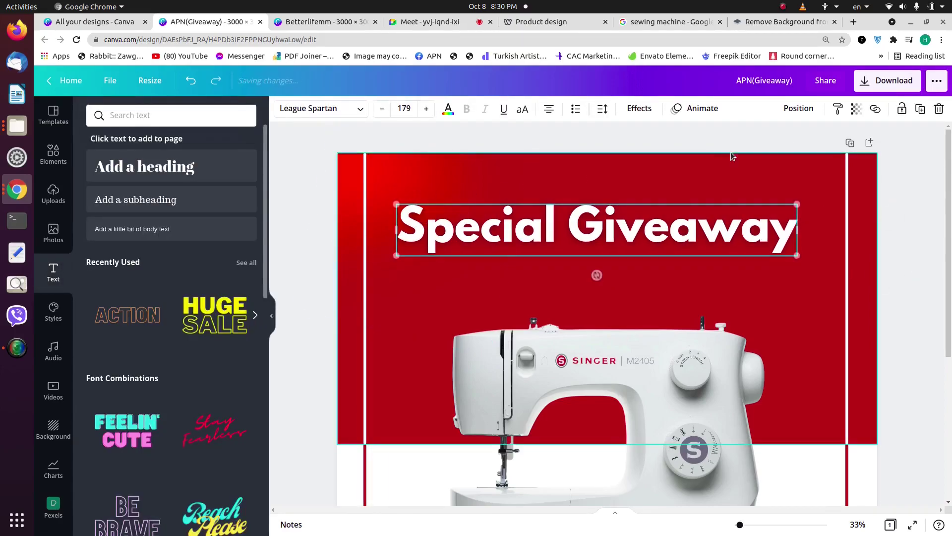
drag(798, 205, 821, 185)
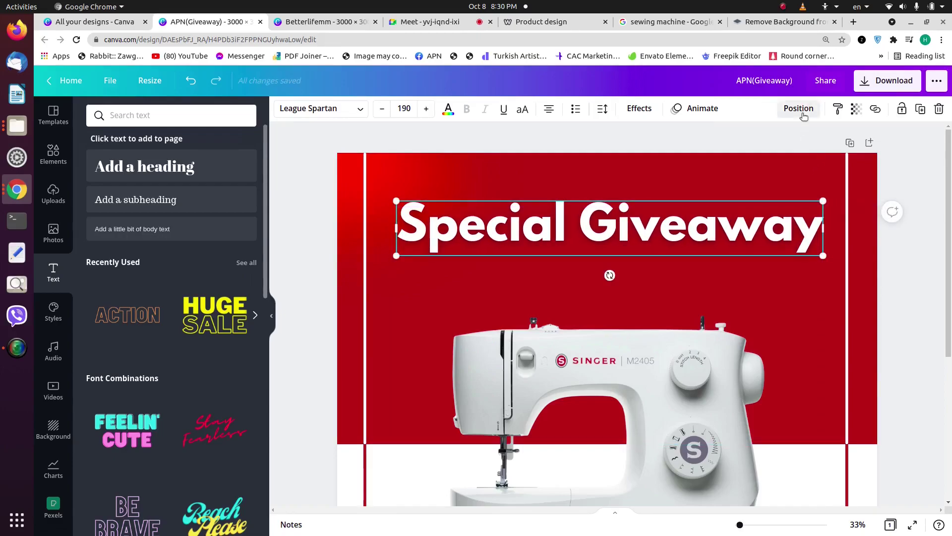
click(798, 108)
click(487, 179)
click(560, 224)
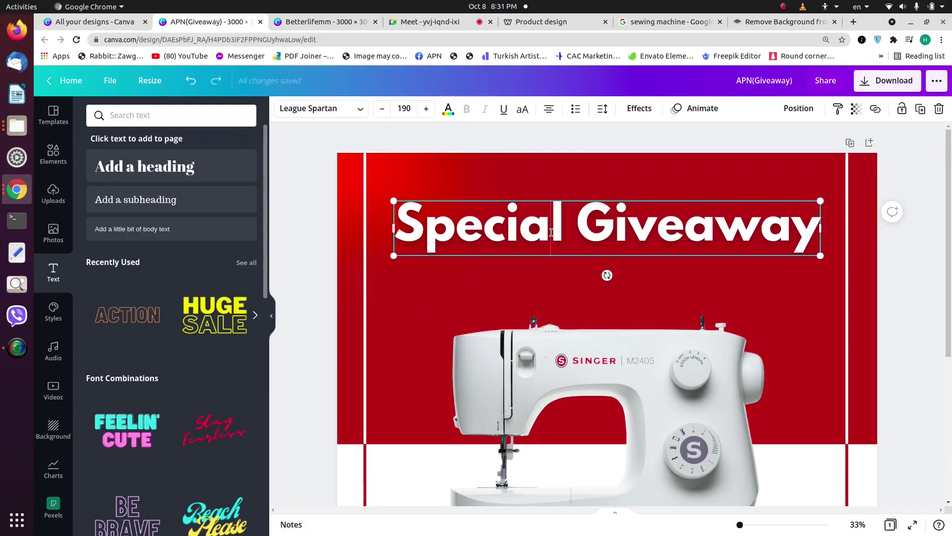
Step: Nudge the heading slightly, then duplicate it and place the copy just below
click(435, 280)
drag(461, 240, 466, 244)
click(459, 279)
double_click(441, 280)
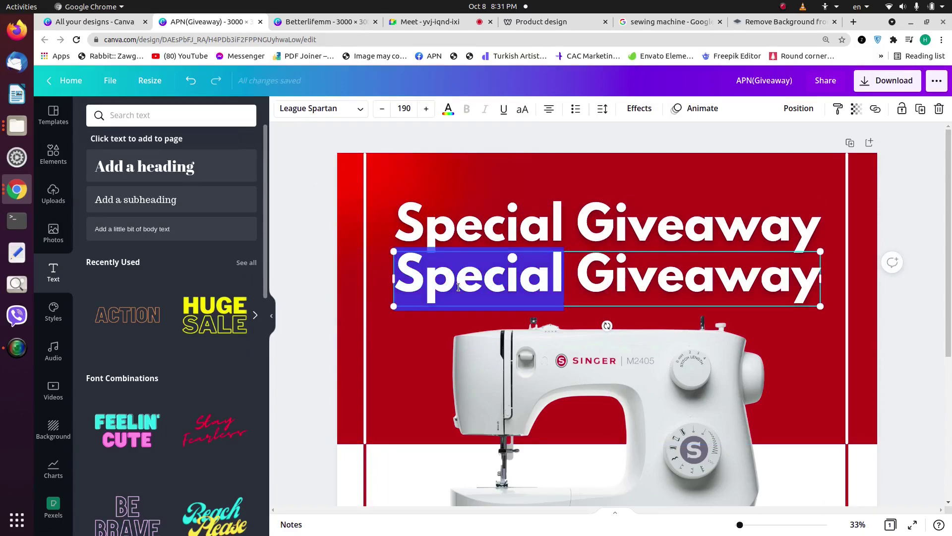
click(458, 291)
click(470, 247)
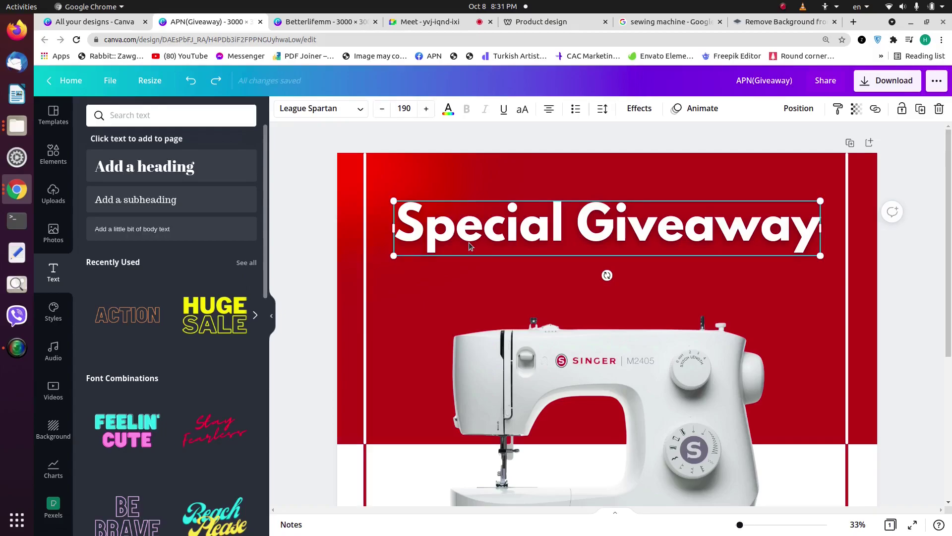
key(ctrl+d)
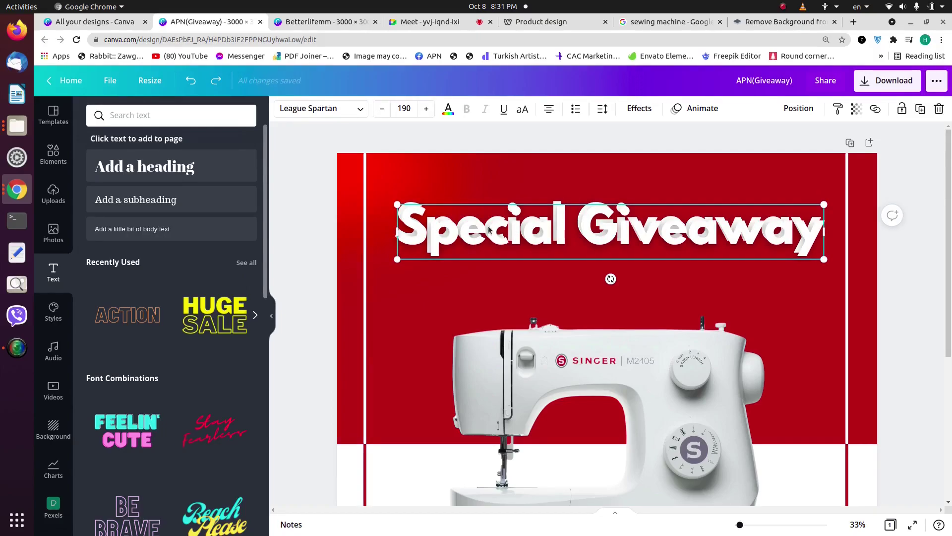
drag(490, 249, 490, 278)
Step: Change the copy to 'APN Contents Creation' and shrink it to size 48.6 on one line
click(491, 252)
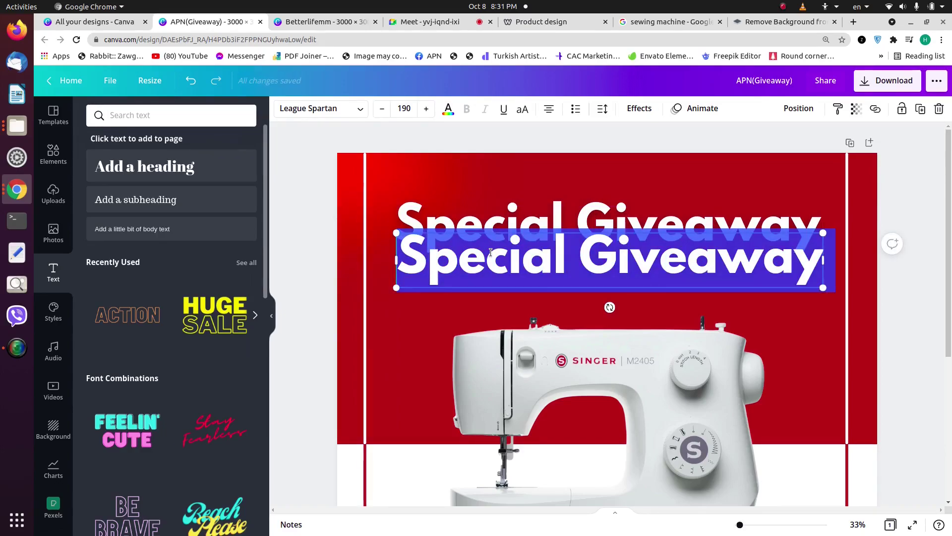
text(APN)
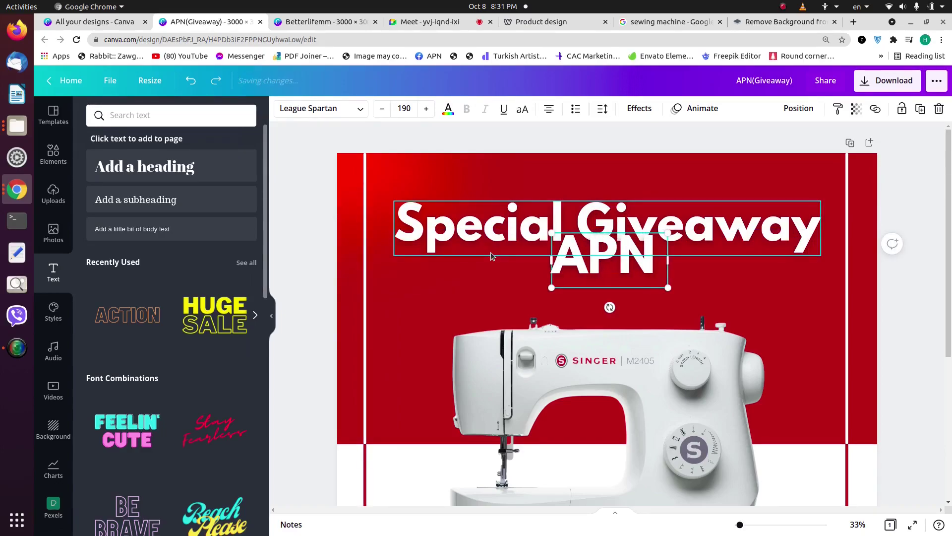
text( COnten)
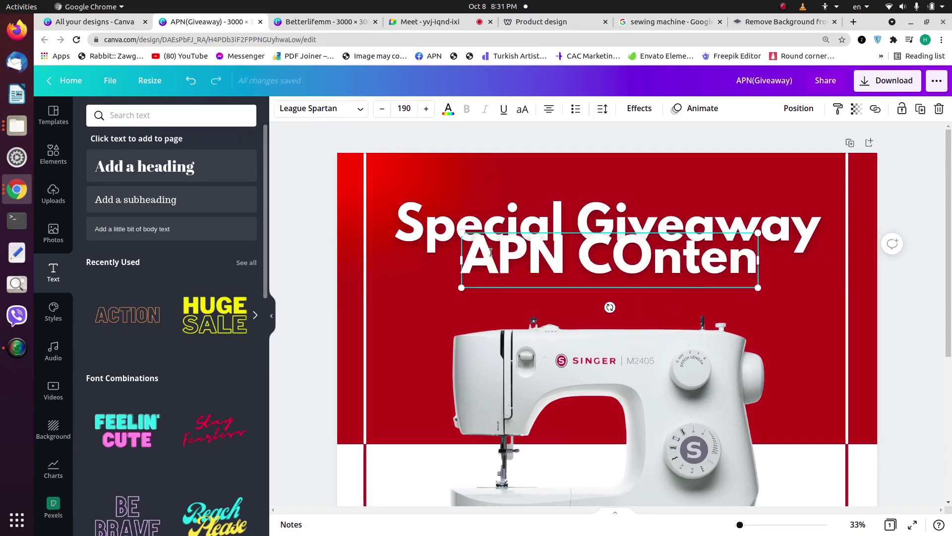
key(BackSpace)
key(BackSpace)
key(BackSpace)
key(BackSpace)
key(BackSpace)
text(on)
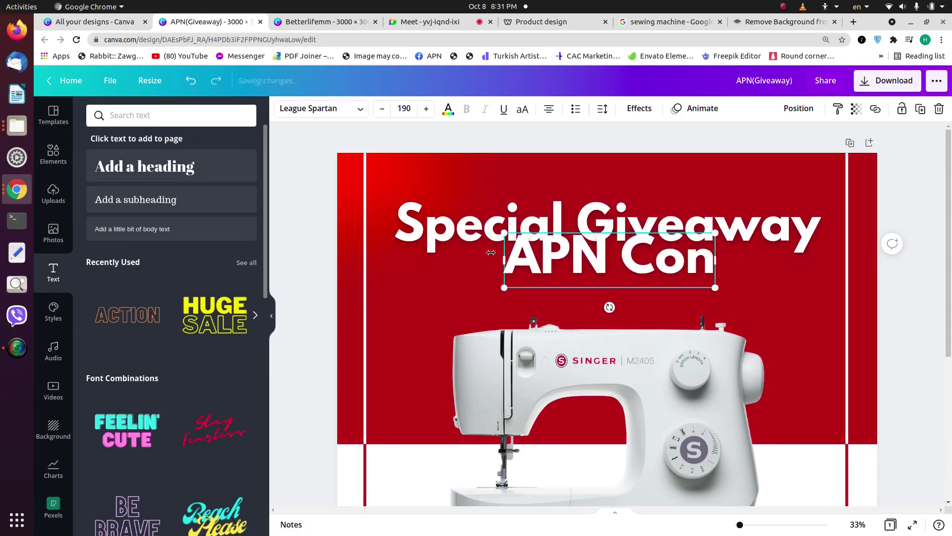
text(tents Creation)
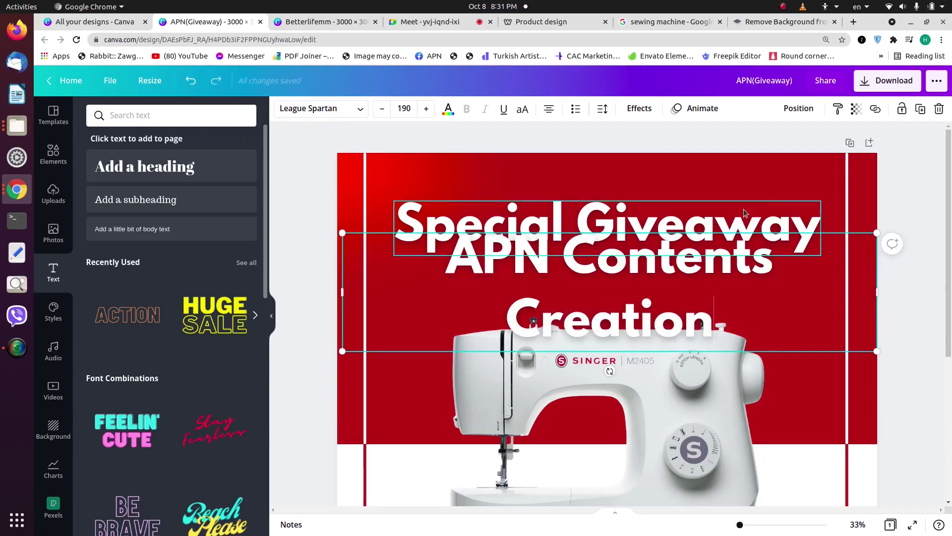
drag(874, 230, 506, 323)
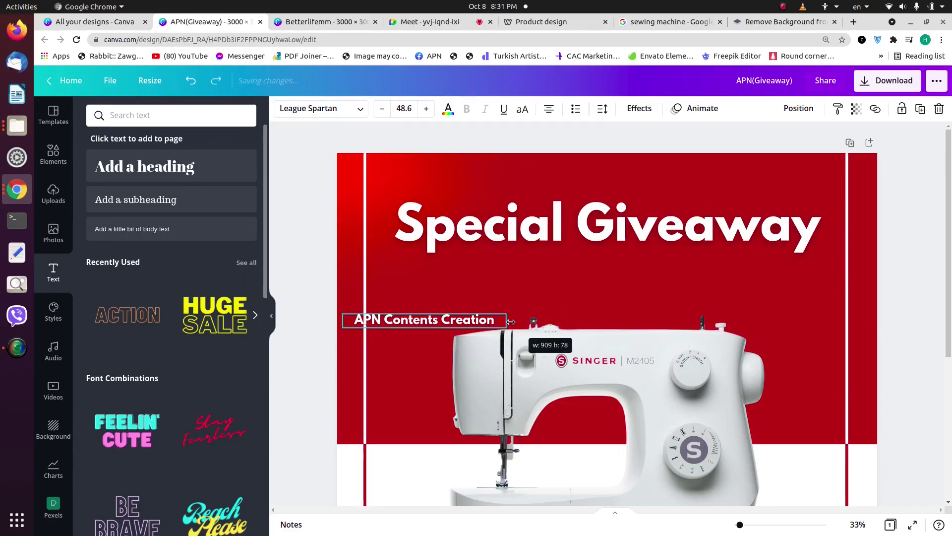
Step: Colour the APN Contents Creation text red, move it to the page bottom and centre it
click(448, 108)
click(126, 165)
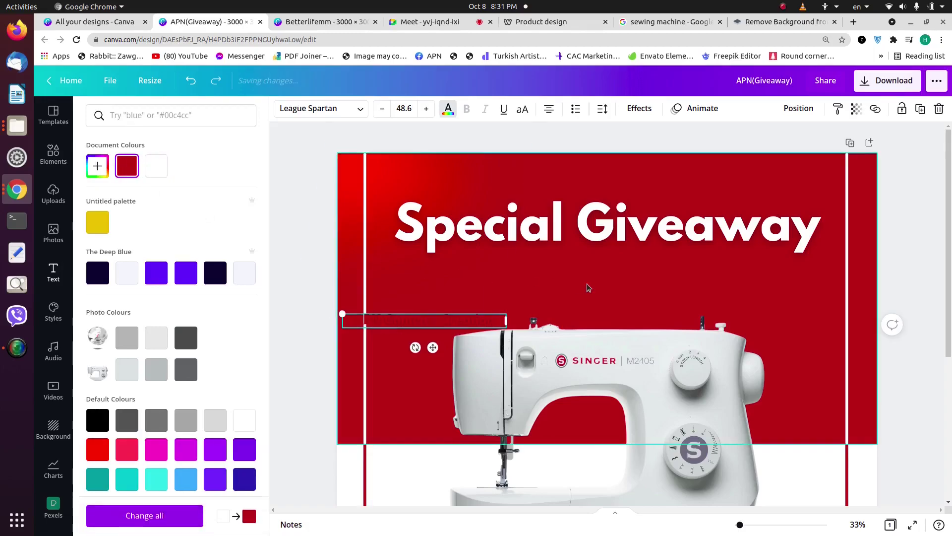
scroll(458, 198, down, 3)
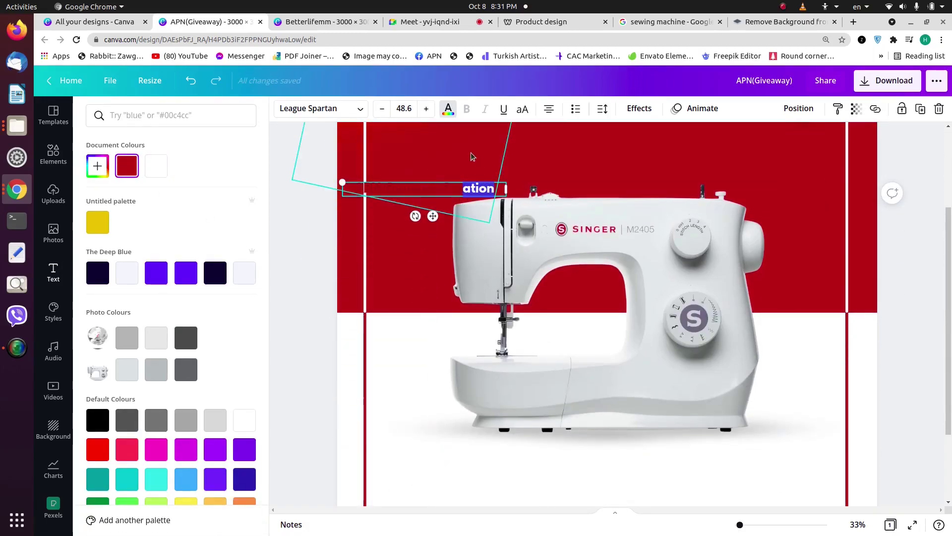
click(451, 182)
drag(448, 190, 605, 471)
scroll(604, 426, down, 2)
drag(605, 386, 640, 445)
click(806, 119)
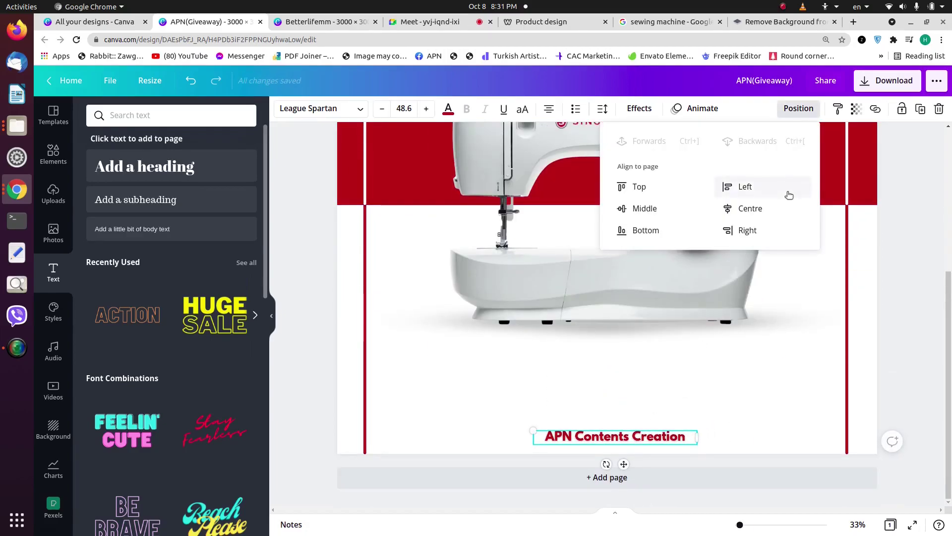
click(782, 201)
click(649, 425)
Step: Set the footer text's Lift effect intensity to 36
click(650, 436)
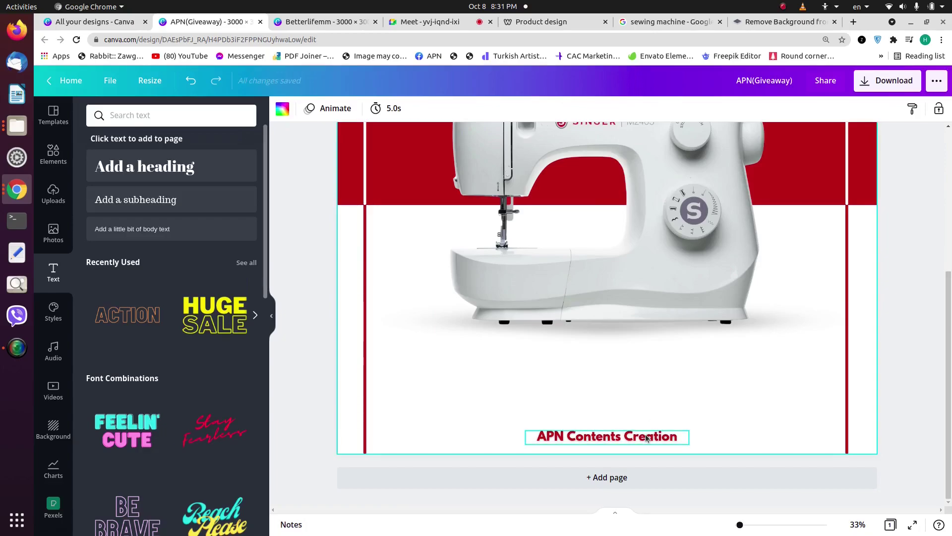
right_click(646, 437)
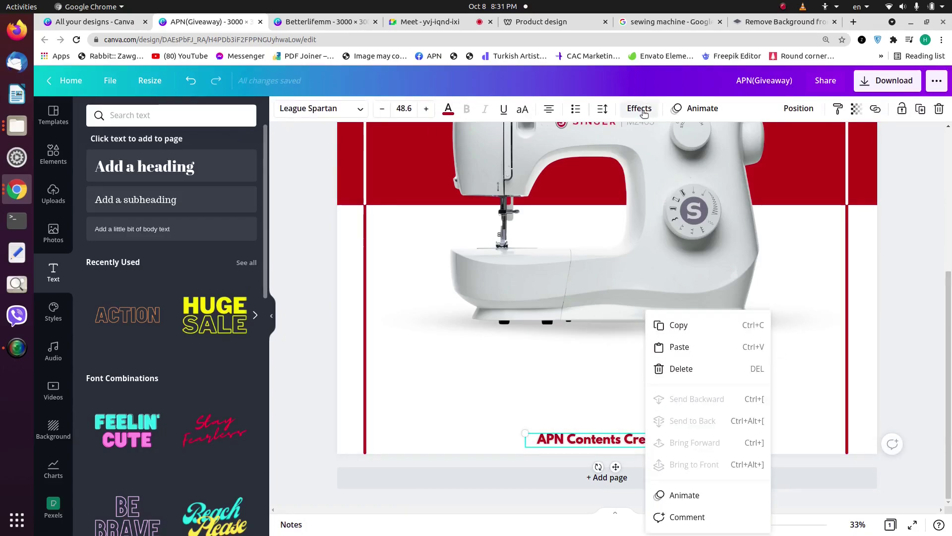
click(641, 109)
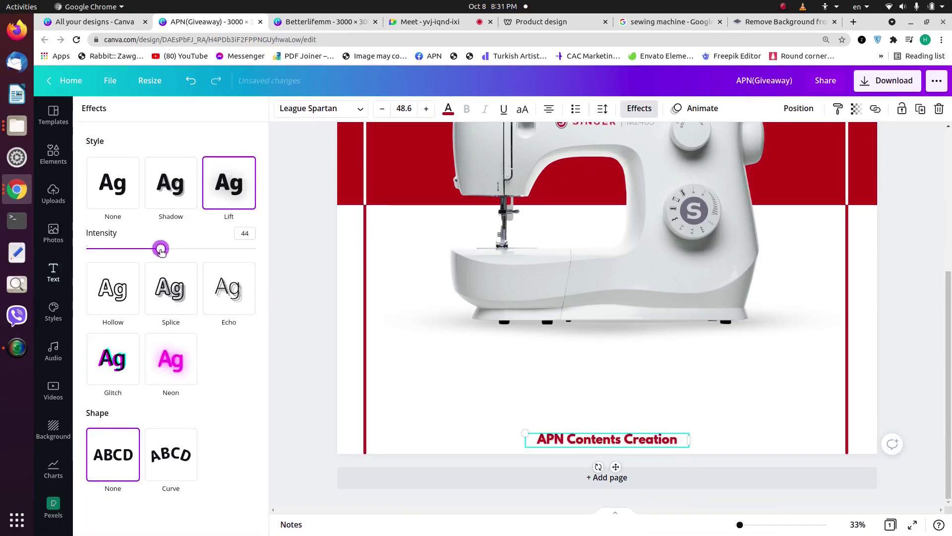
drag(153, 251, 144, 251)
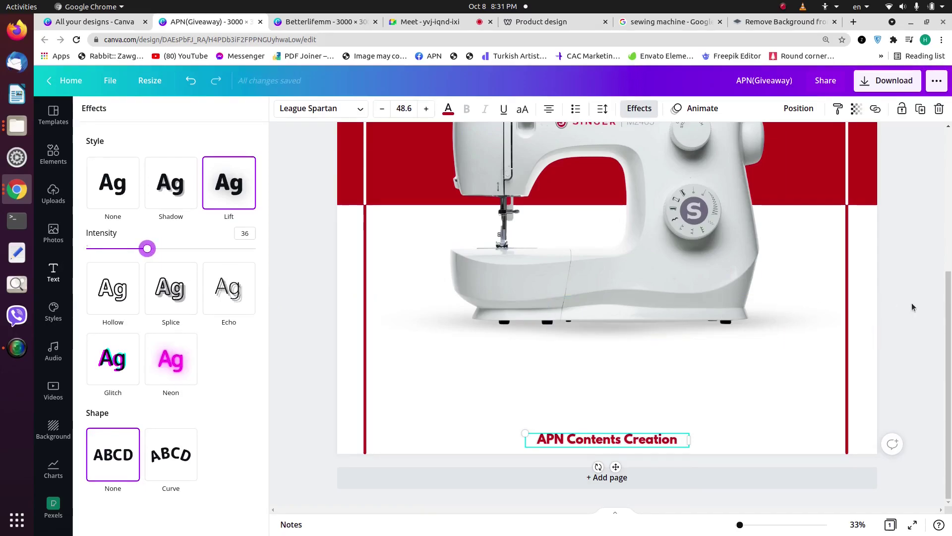
click(912, 305)
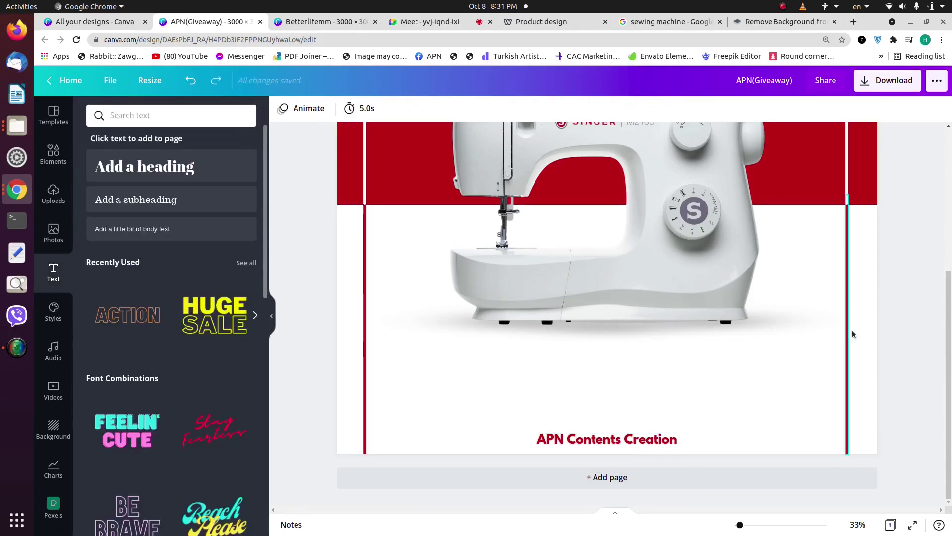
scroll(578, 341, up, 5)
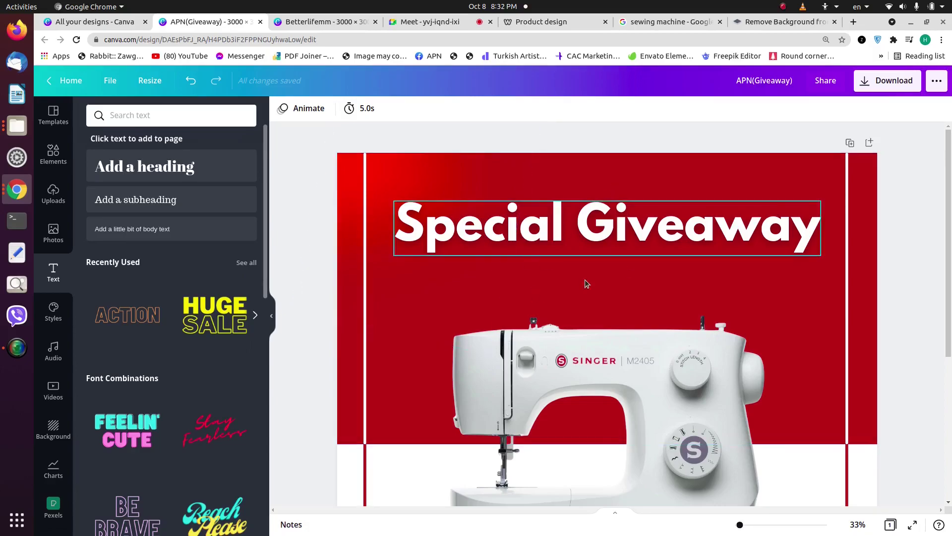
scroll(569, 271, down, 5)
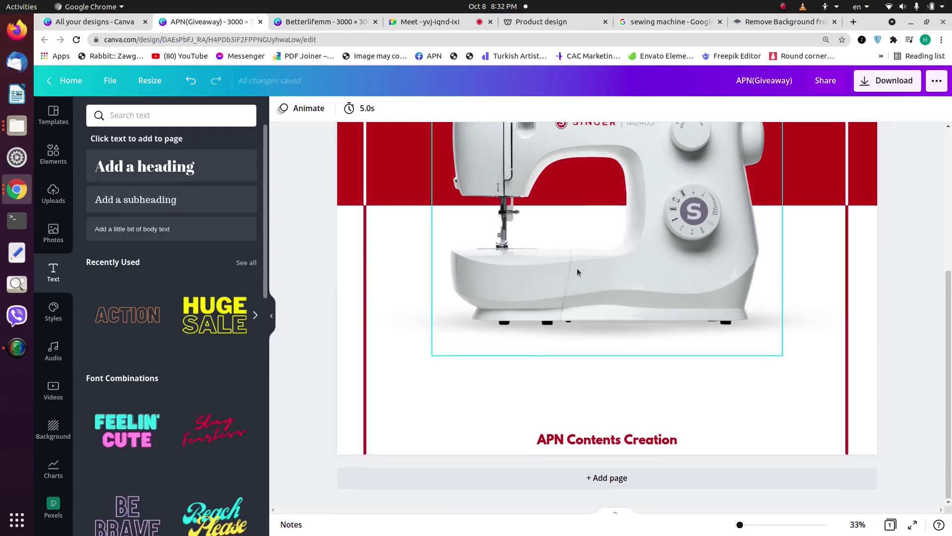
scroll(578, 238, up, 2)
scroll(603, 253, down, 2)
scroll(626, 306, down, 1)
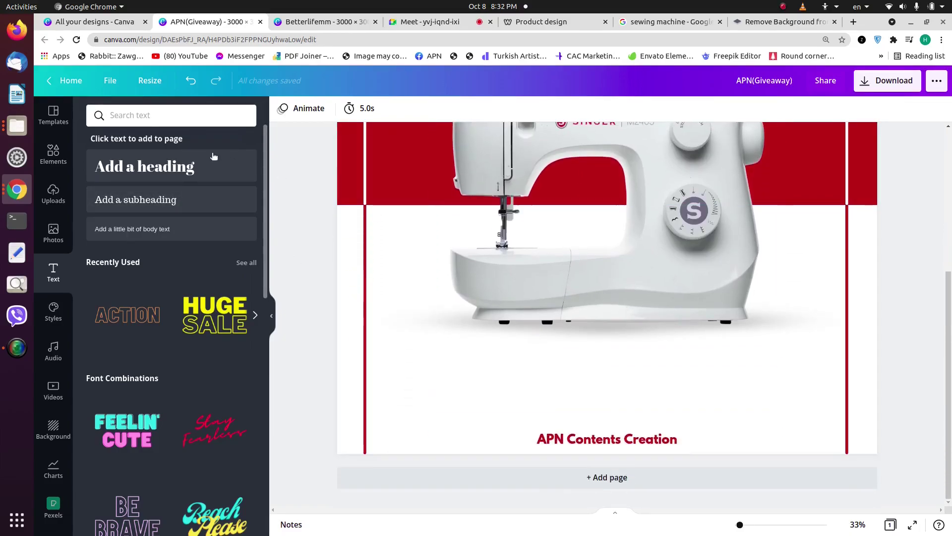
Step: Search Elements for 'embossed' and show only Graphics results
click(53, 154)
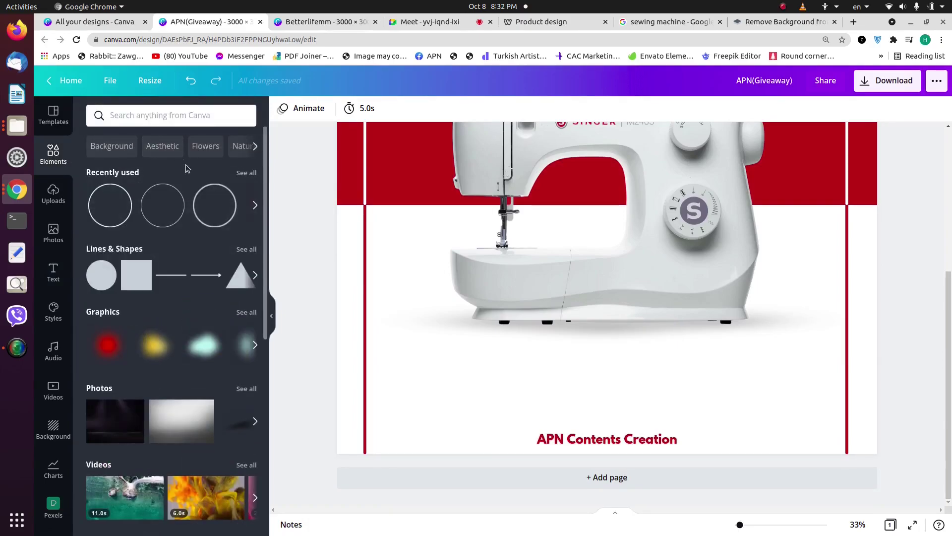
click(173, 117)
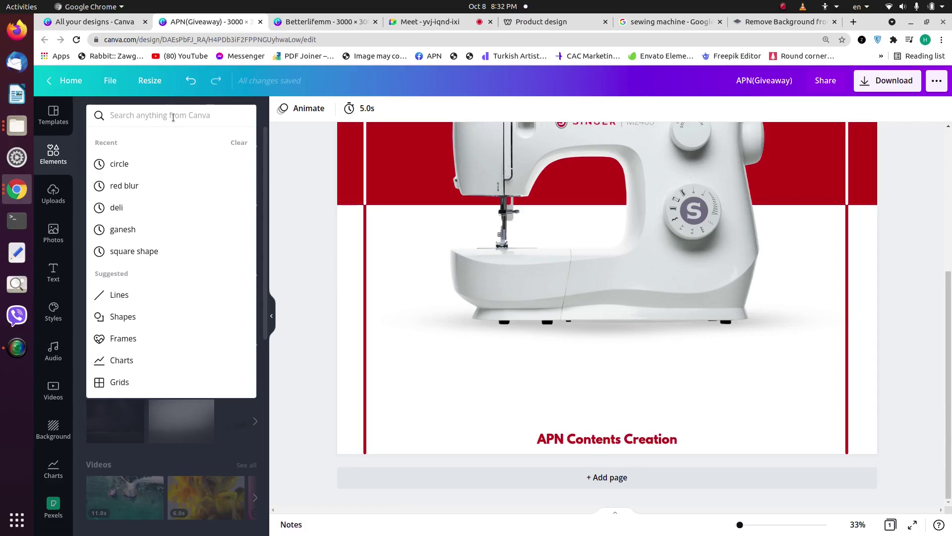
text(em)
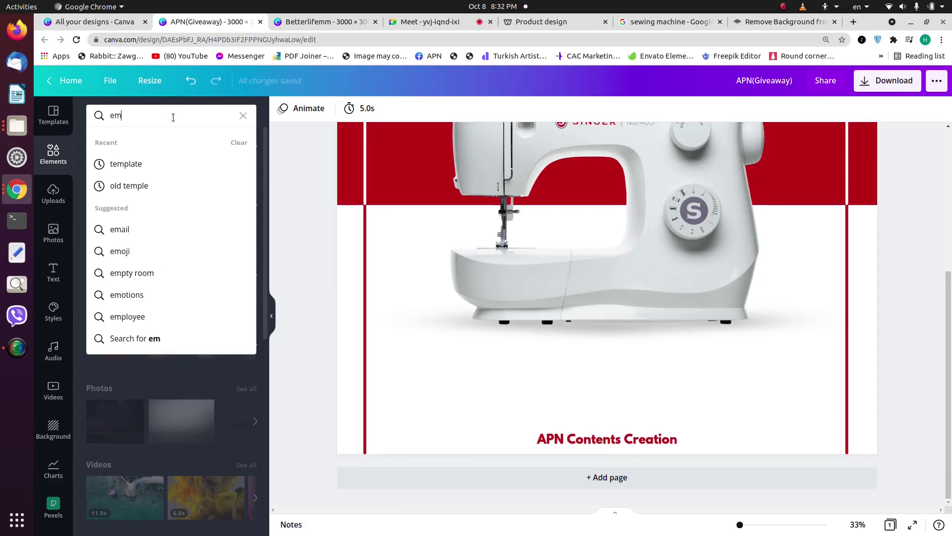
text(bossed)
key(Return)
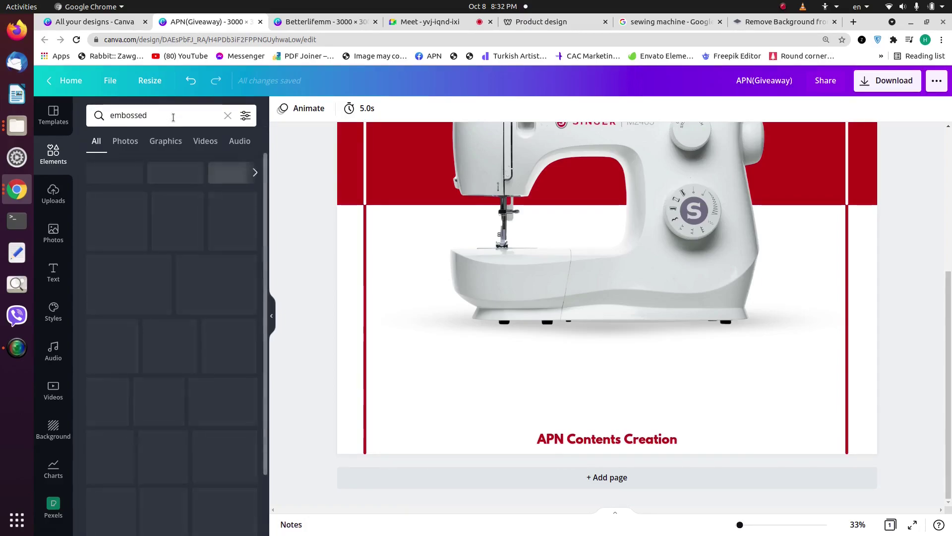
click(165, 141)
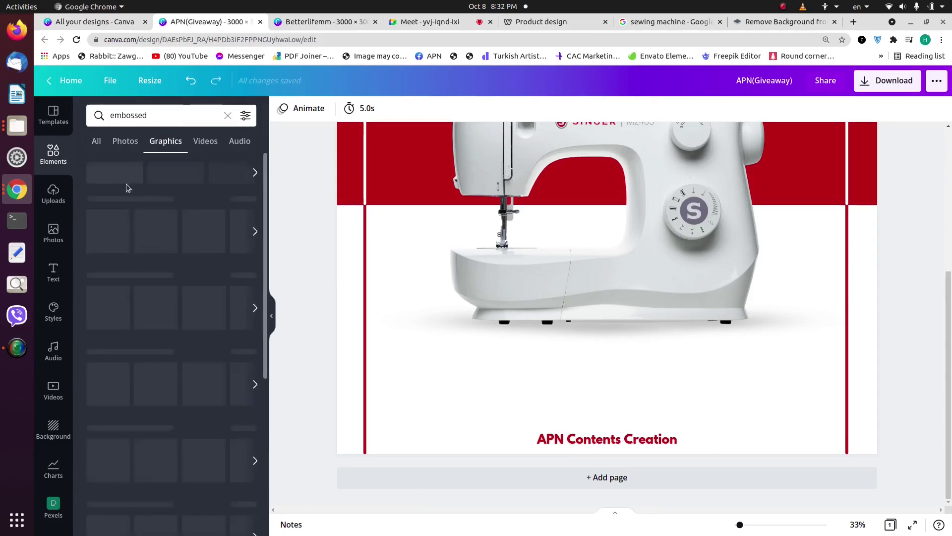
Step: Try a dark embossed pill graphic on the poster, delete it, and browse further results
click(546, 212)
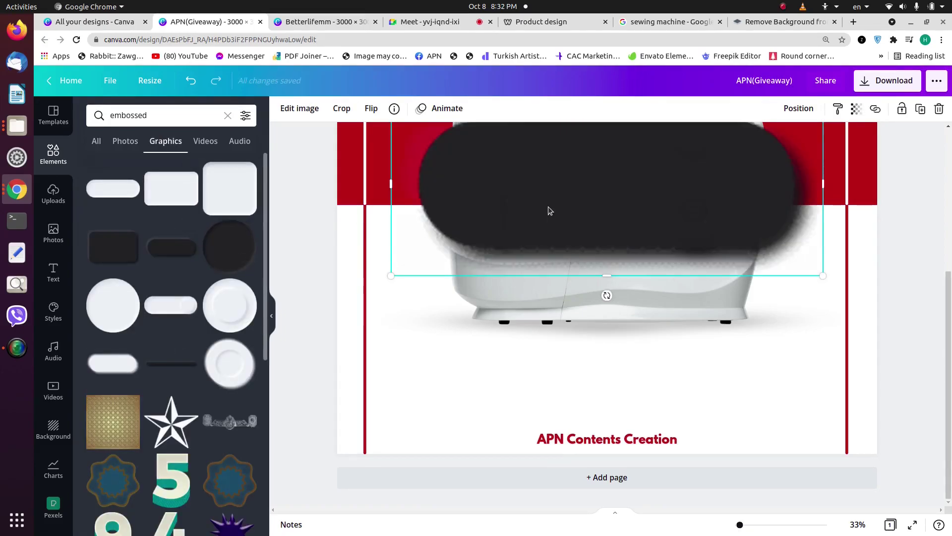
drag(548, 206, 542, 308)
drag(383, 196, 591, 357)
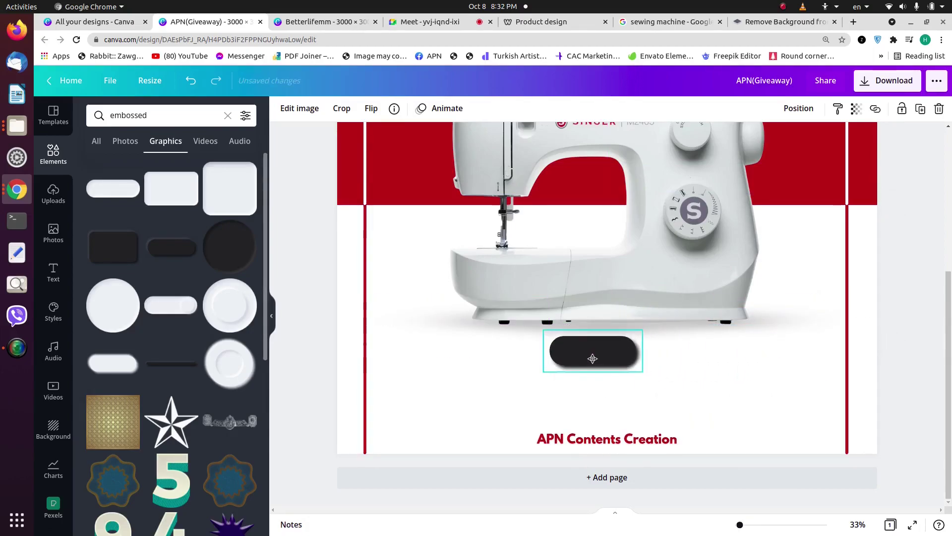
key(Delete)
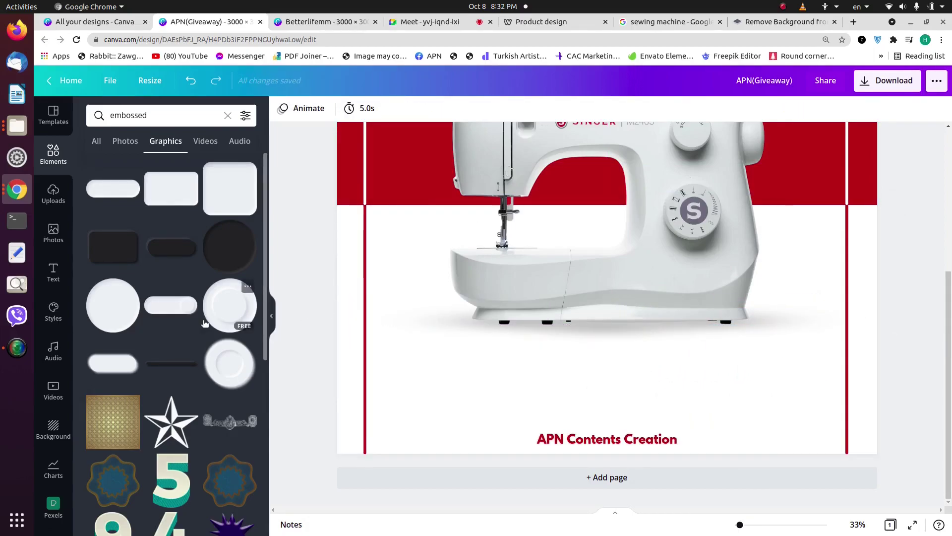
scroll(205, 311, down, 15)
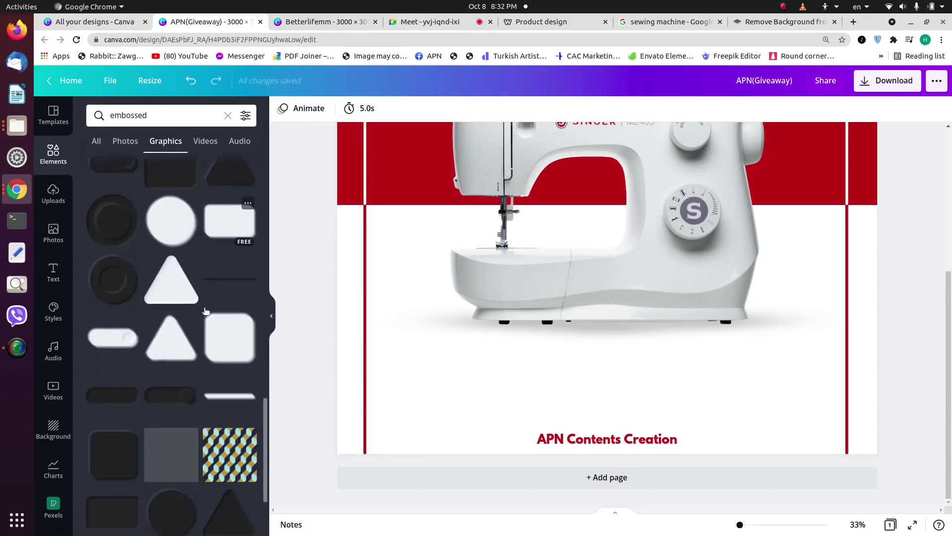
scroll(201, 315, down, 1)
scroll(190, 321, down, 4)
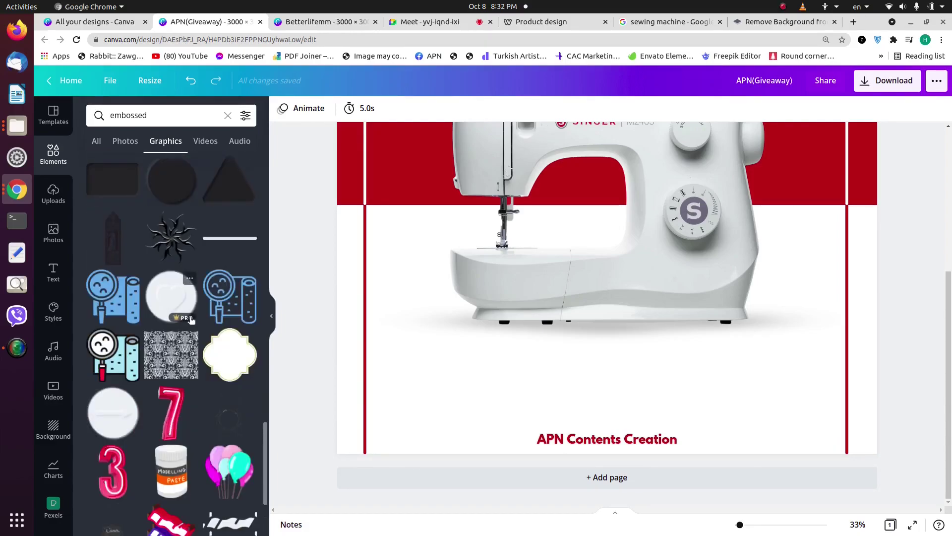
scroll(191, 320, down, 12)
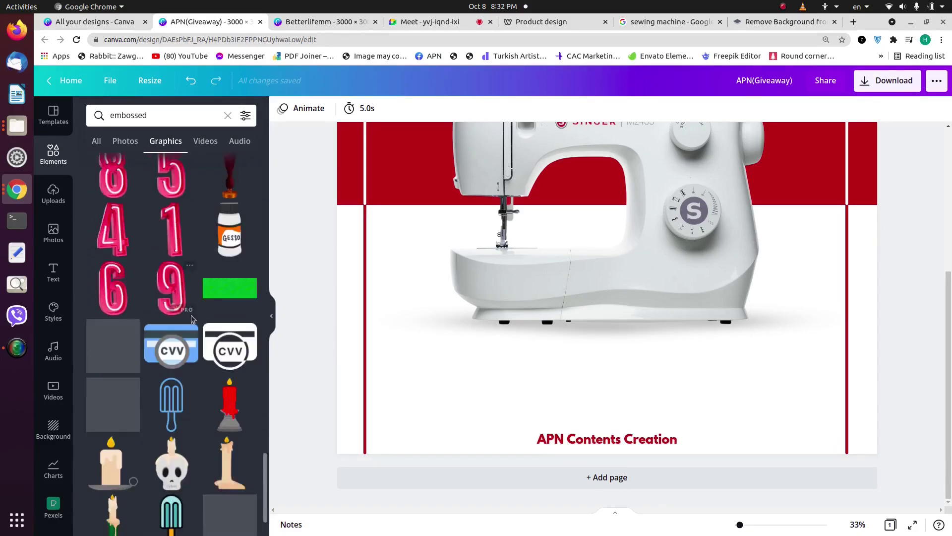
scroll(195, 312, down, 10)
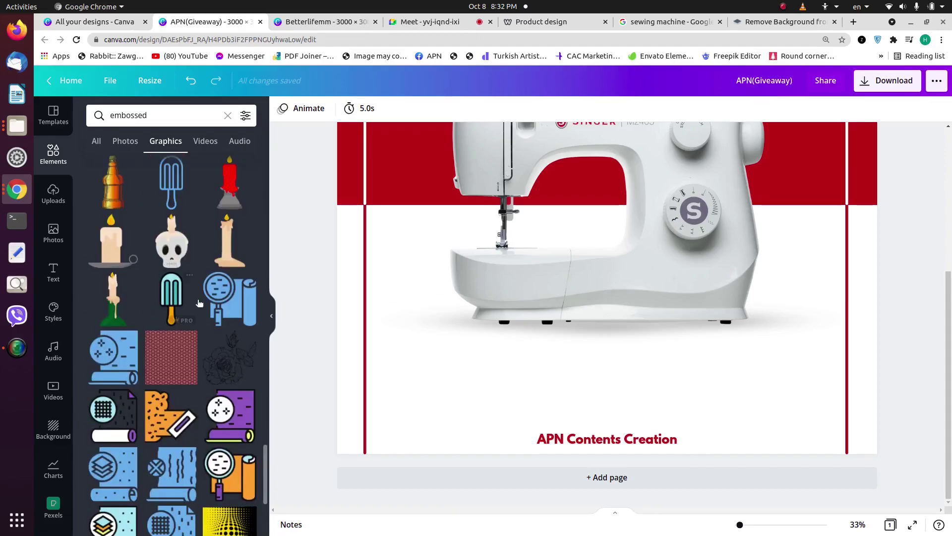
Step: Search graphics for 'button' and place a green button just above the footer text
click(228, 115)
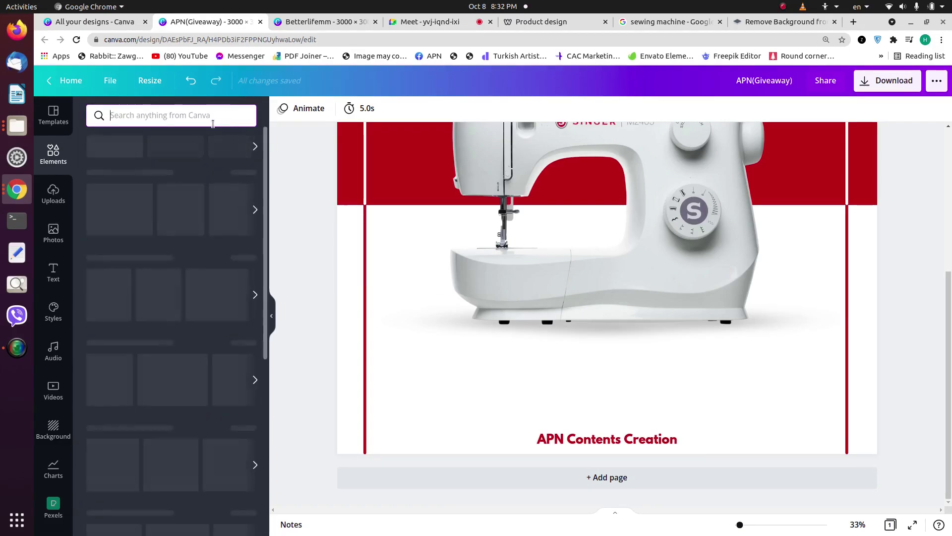
text(button)
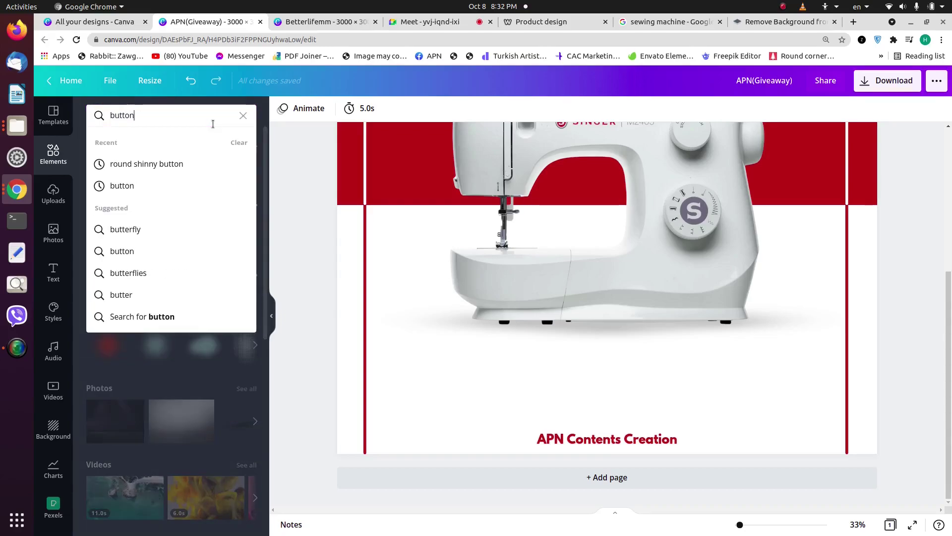
key(Return)
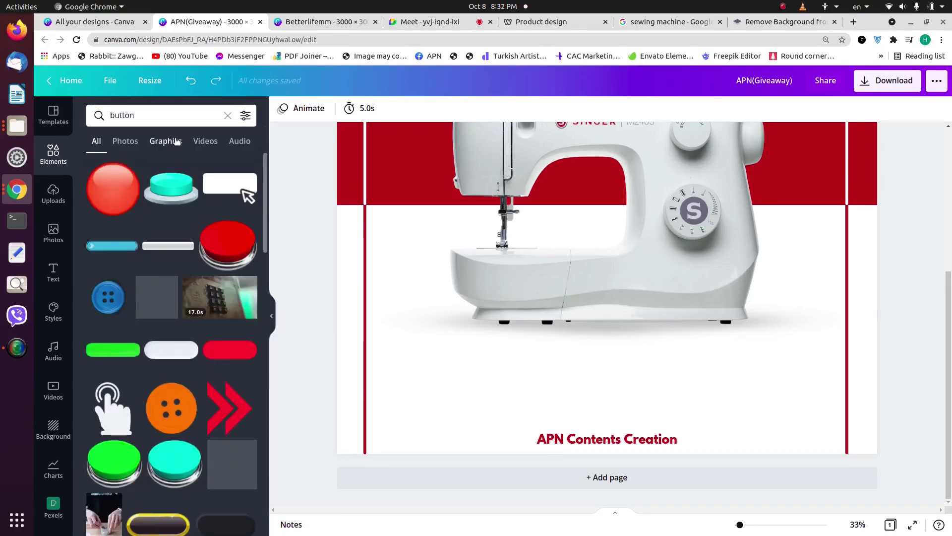
click(166, 141)
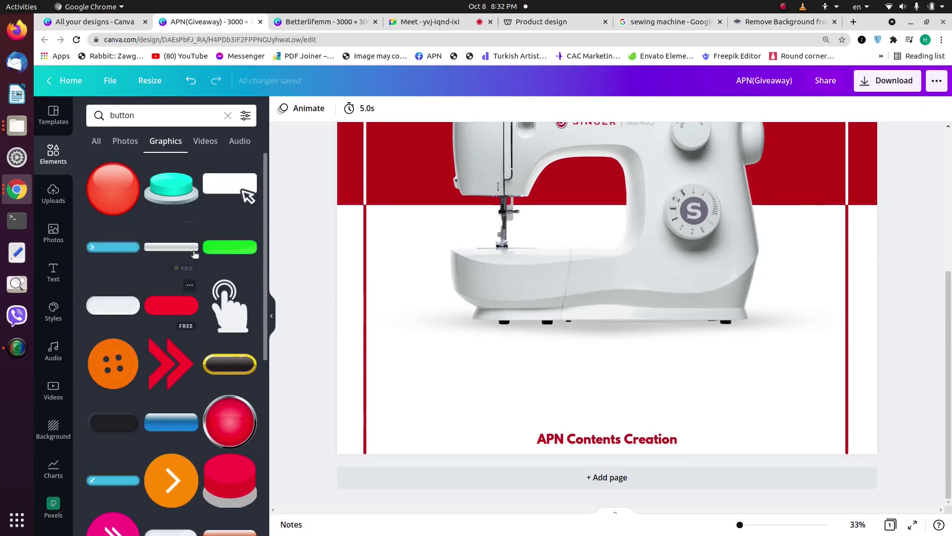
drag(215, 247, 599, 197)
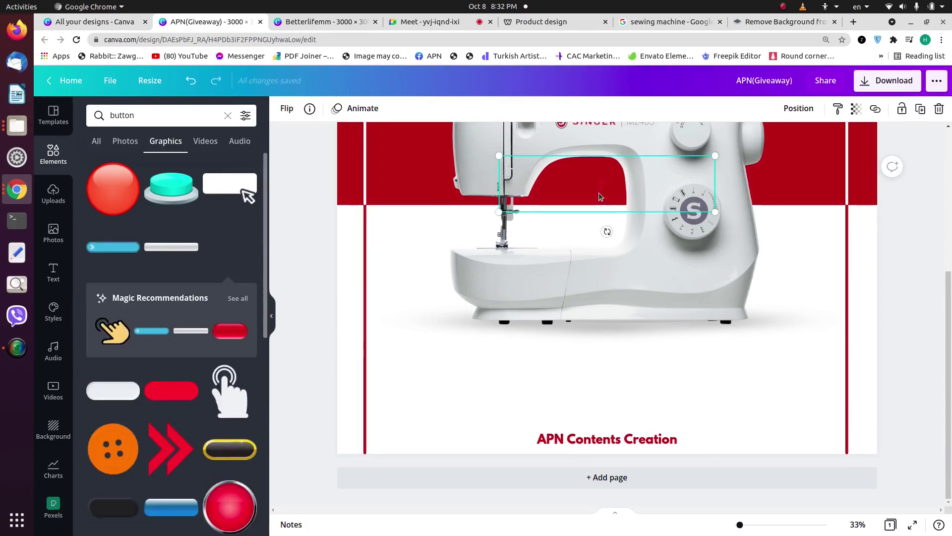
drag(587, 260, 578, 367)
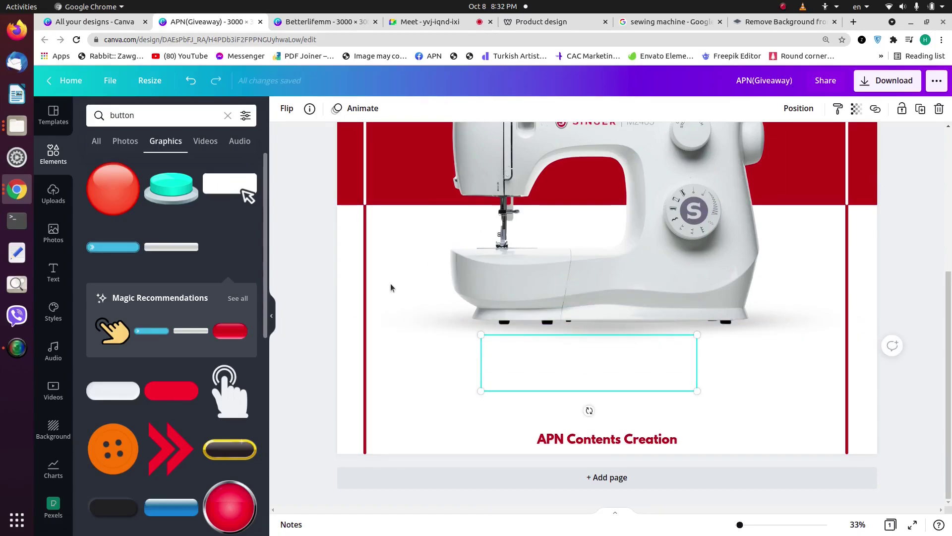
Step: Replace the green button with a smaller glossy red button under the sewing machine
scroll(210, 281, down, 2)
scroll(211, 280, down, 6)
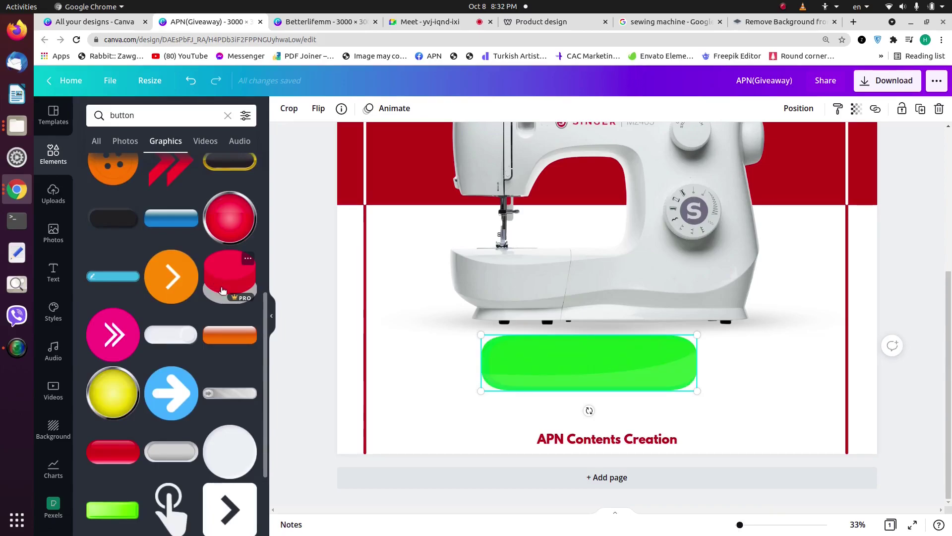
scroll(222, 290, down, 3)
scroll(119, 342, down, 7)
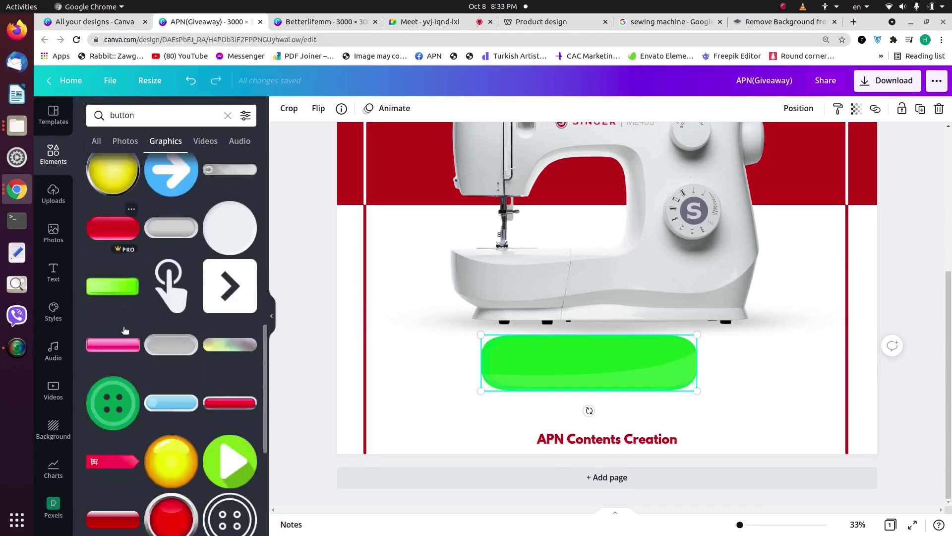
click(104, 371)
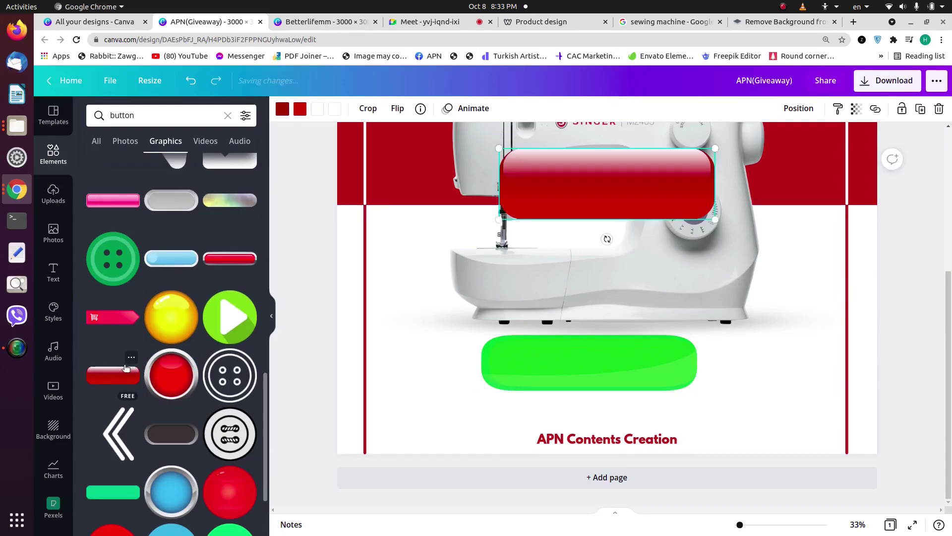
click(591, 356)
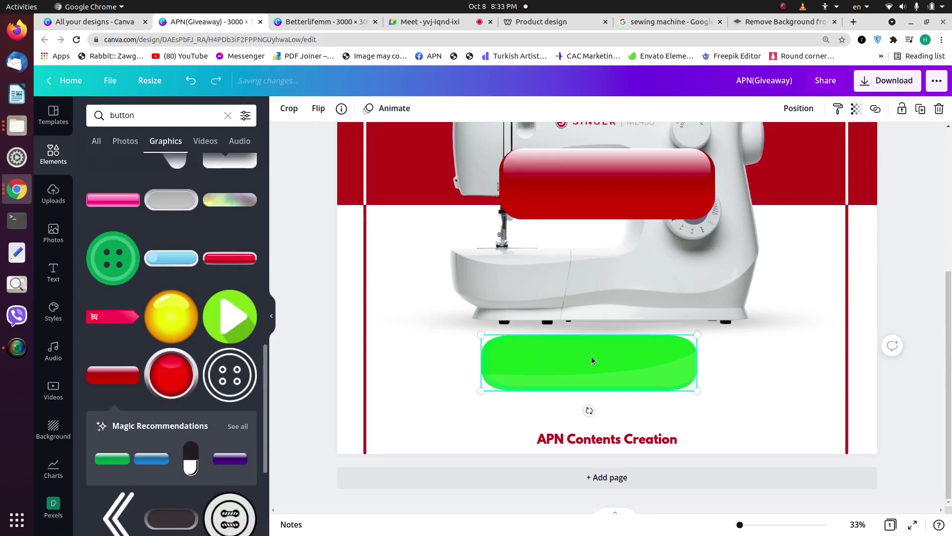
key(Delete)
drag(599, 166, 598, 377)
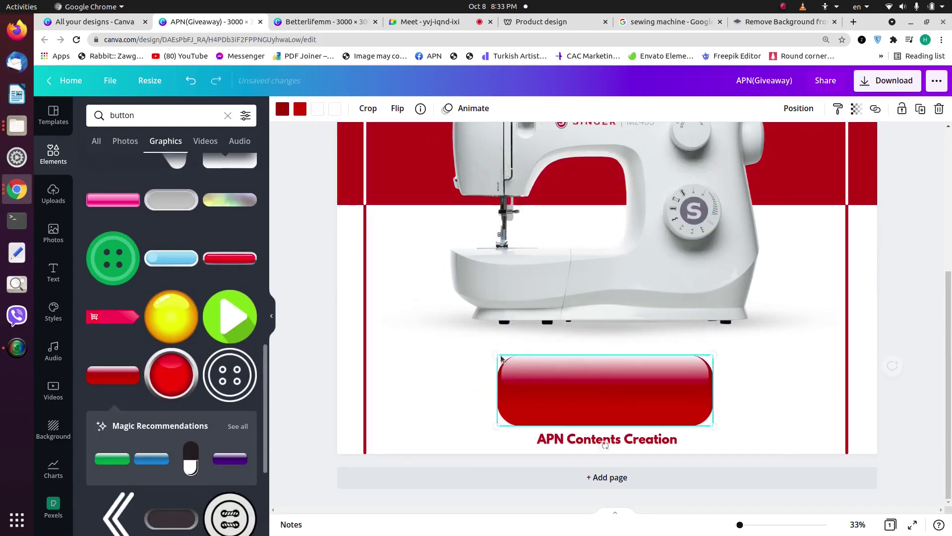
drag(516, 358, 631, 355)
click(615, 439)
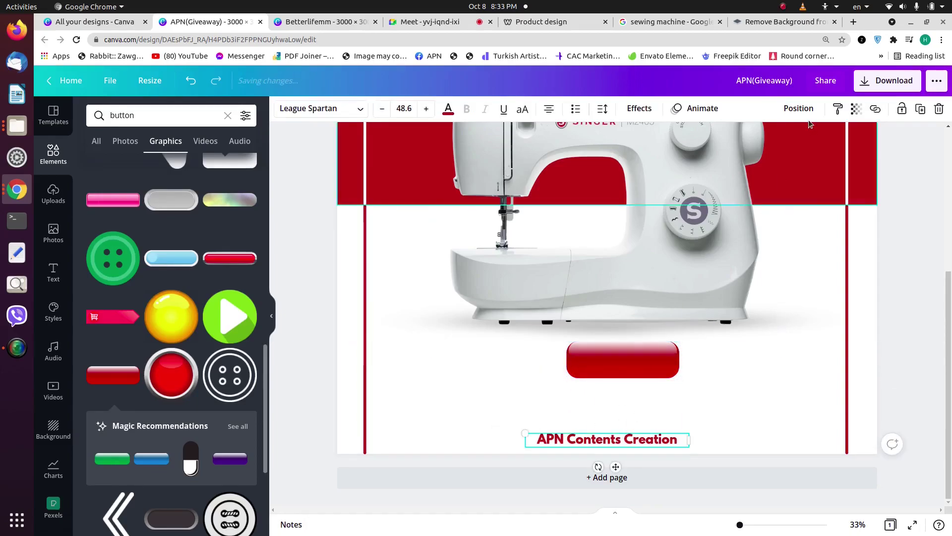
Step: Centre the red button horizontally on the page and nudge it slightly down
click(801, 112)
click(606, 374)
click(618, 367)
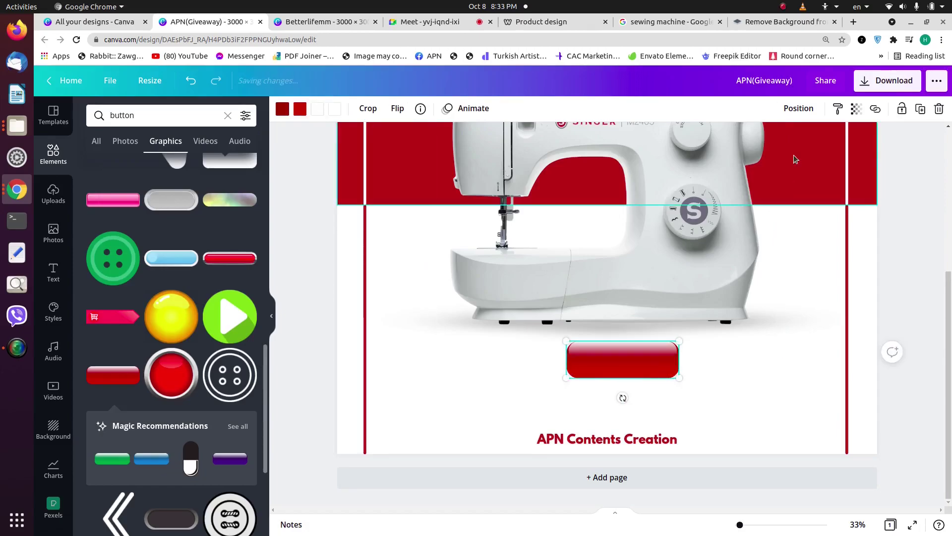
click(792, 108)
click(771, 229)
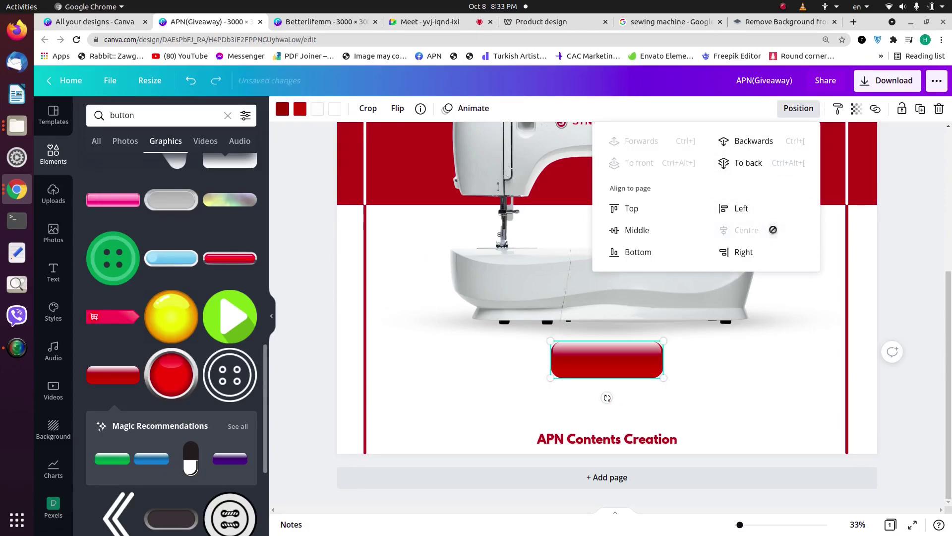
click(710, 368)
click(605, 365)
drag(605, 364, 650, 367)
right_click(651, 367)
click(524, 363)
click(570, 375)
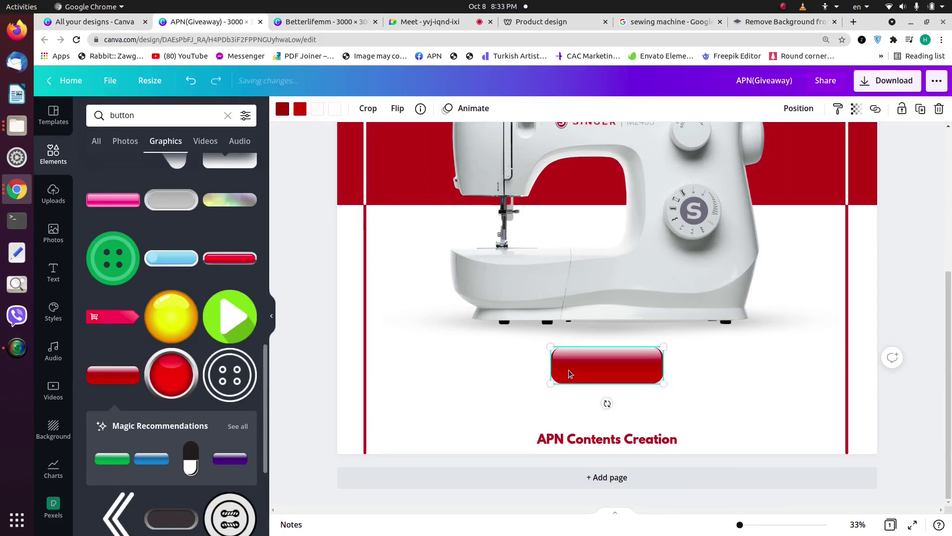
click(296, 112)
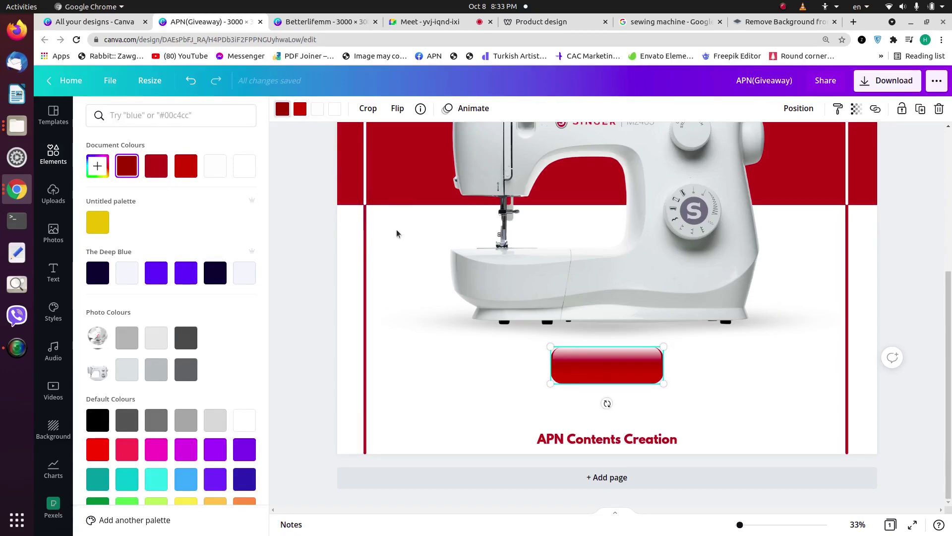
click(407, 191)
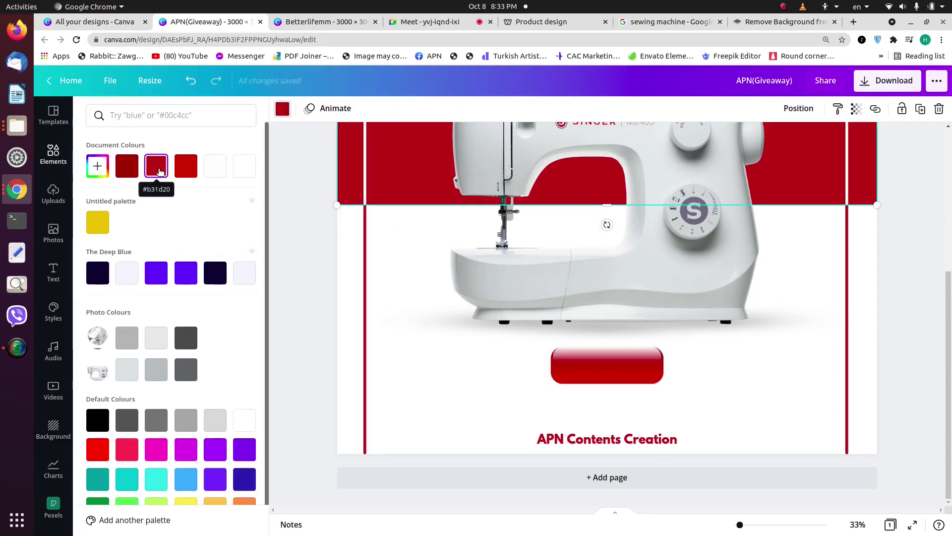
key(Escape)
click(286, 232)
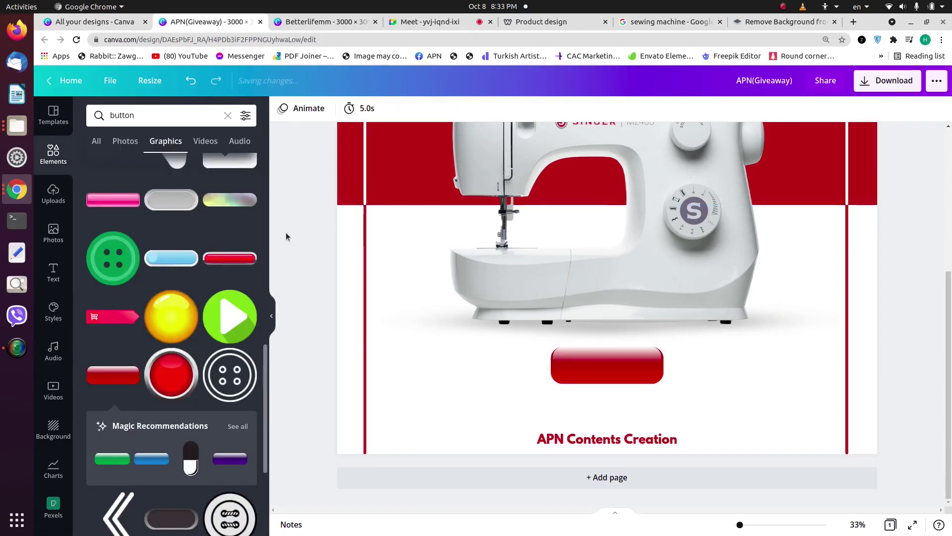
scroll(419, 282, up, 1)
scroll(419, 287, up, 2)
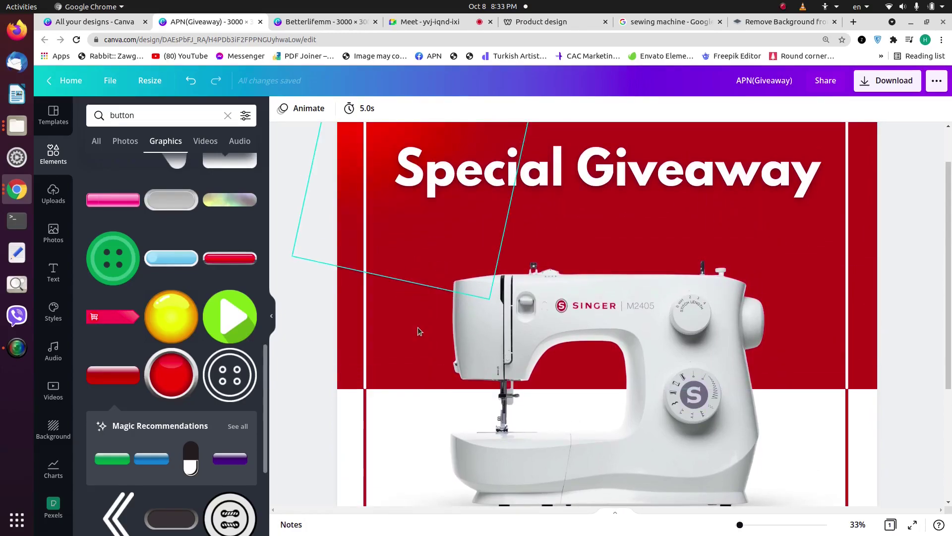
click(391, 361)
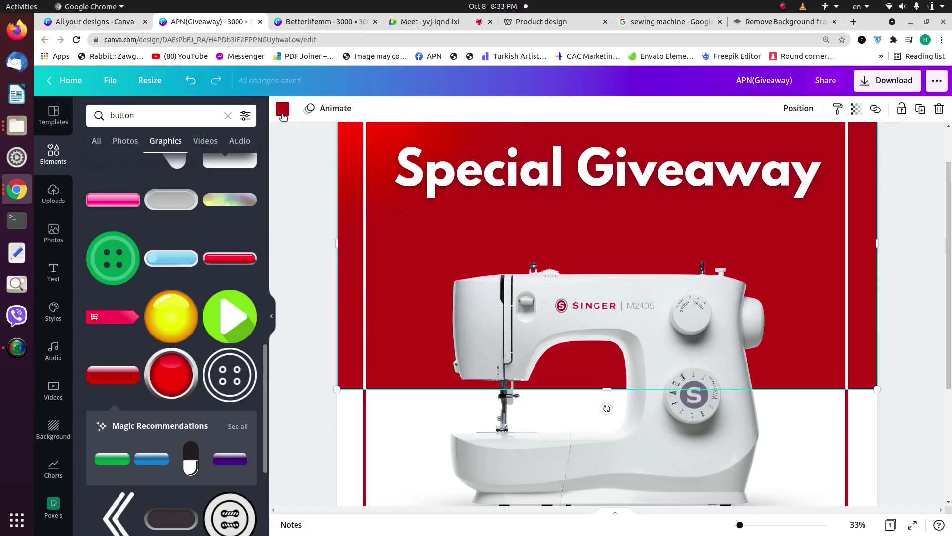
click(282, 110)
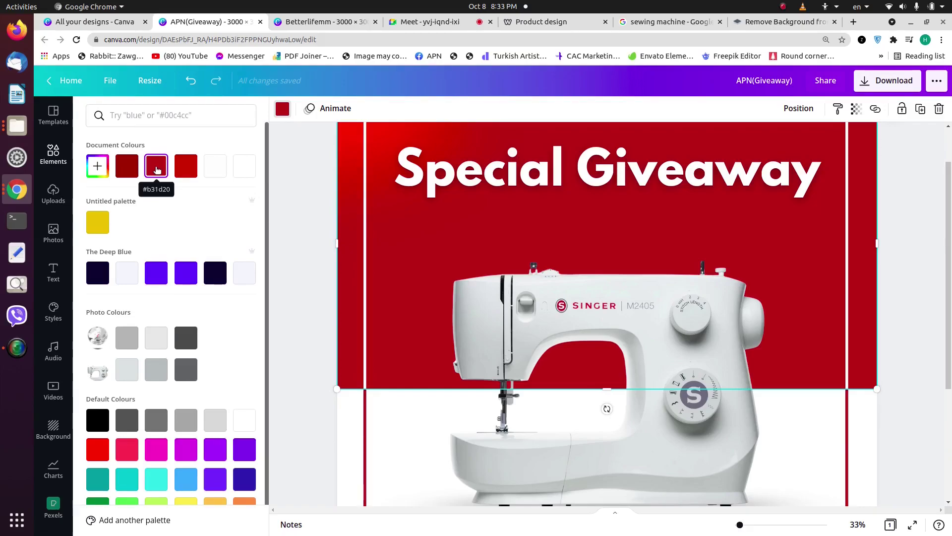
click(97, 166)
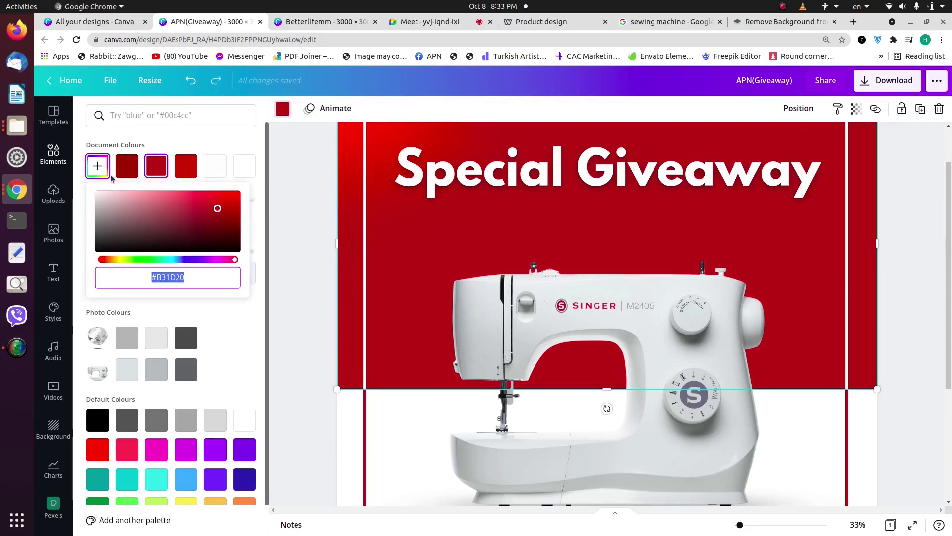
click(180, 278)
double_click(181, 279)
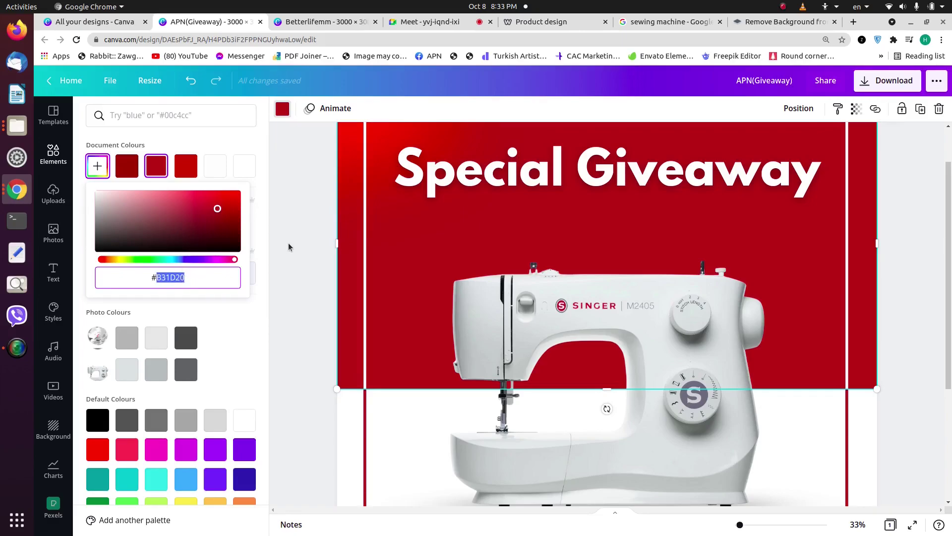
key(Escape)
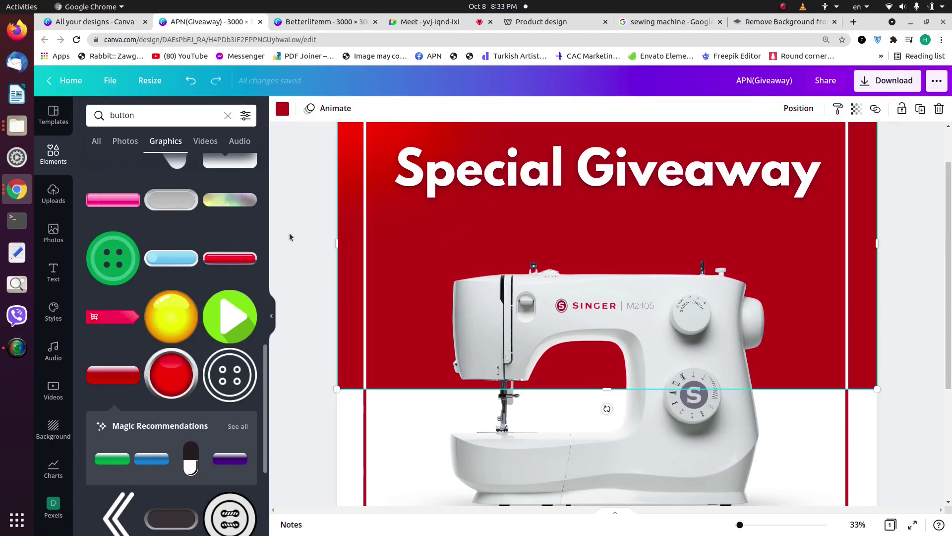
scroll(413, 262, down, 3)
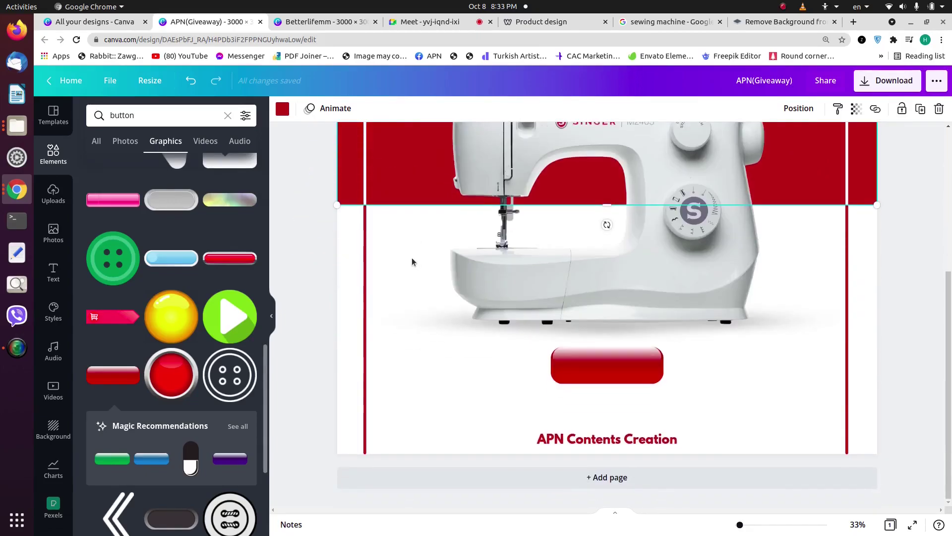
click(606, 373)
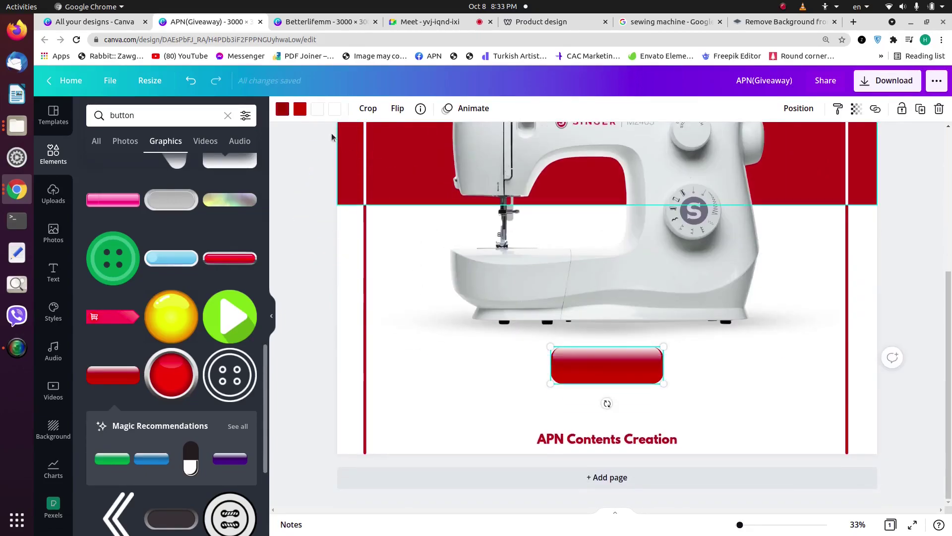
click(300, 109)
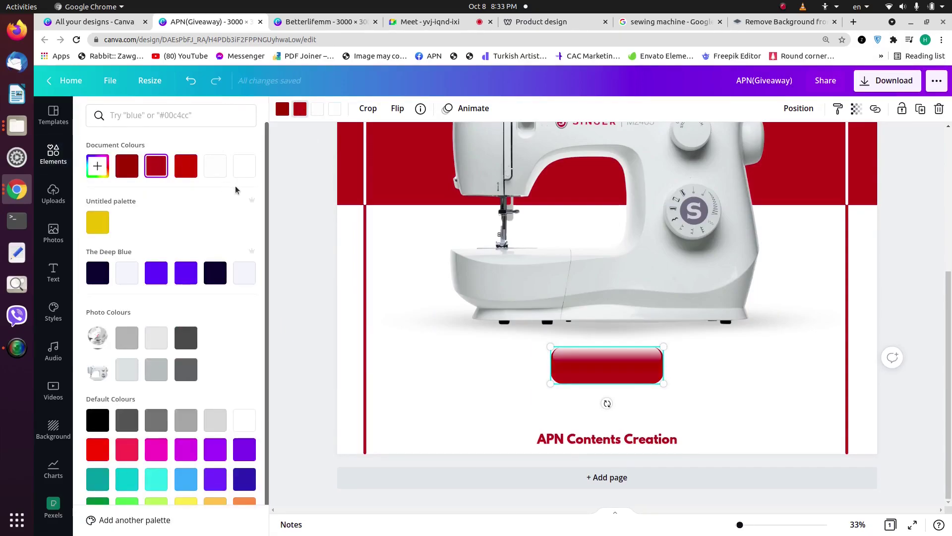
click(884, 286)
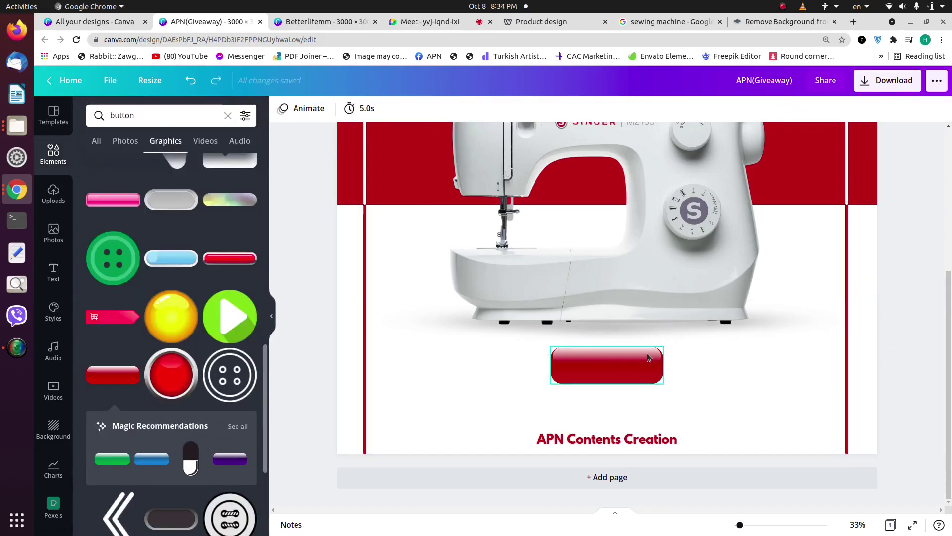
scroll(648, 355, up, 3)
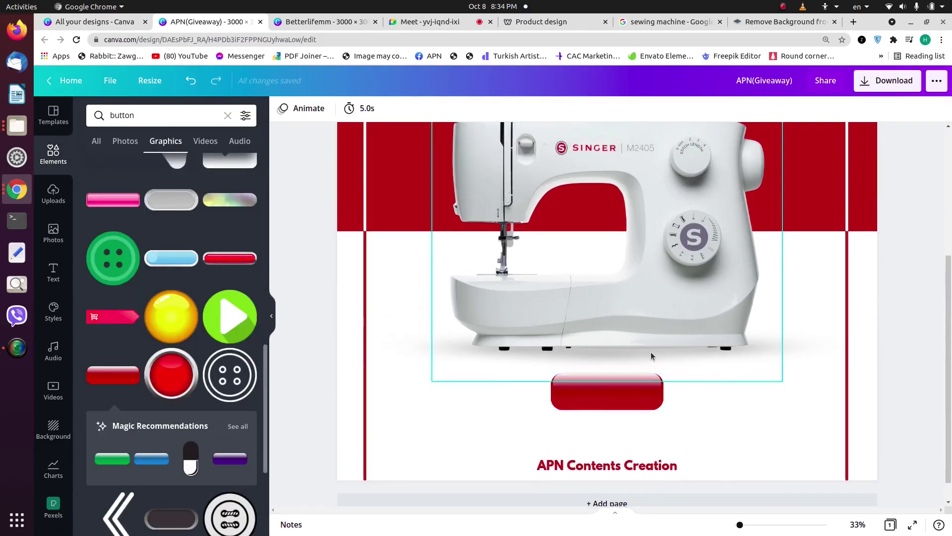
scroll(651, 347, up, 3)
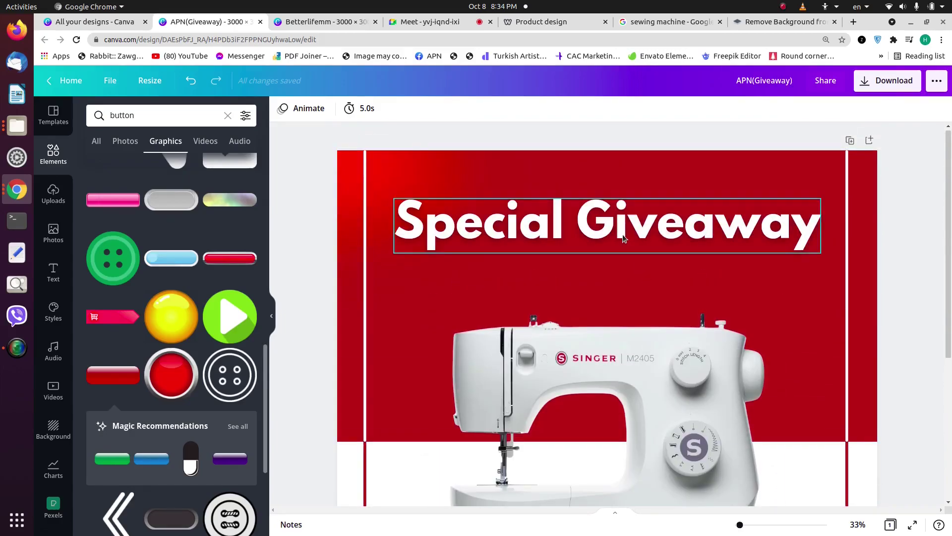
Step: Duplicate the Special Giveaway heading onto the machine and change its text to 'SINGER'
click(623, 239)
drag(624, 238, 627, 242)
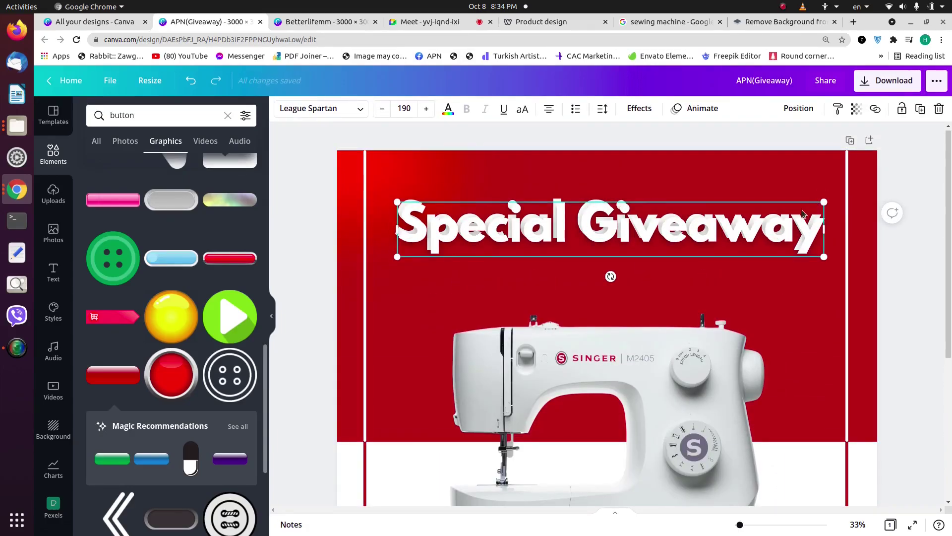
key(ctrl+d)
drag(776, 227, 704, 277)
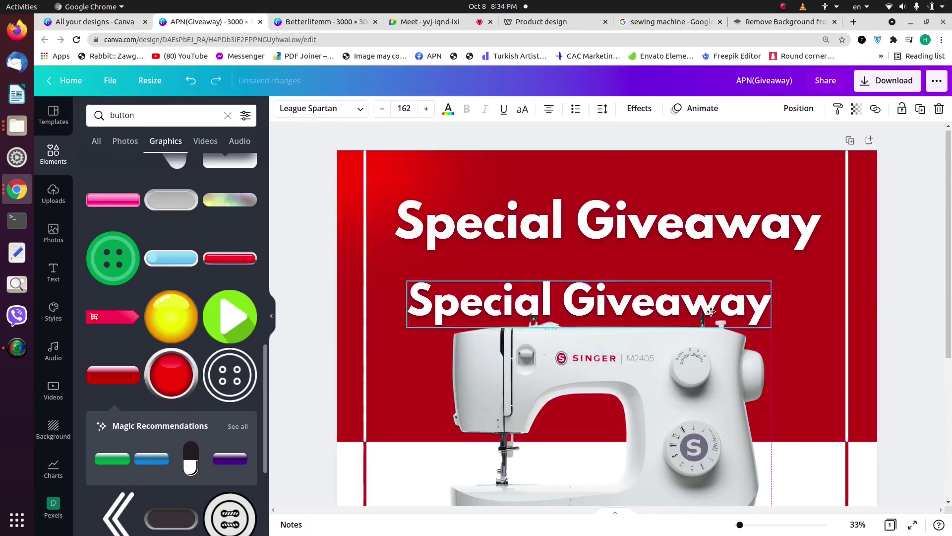
double_click(710, 314)
triple_click(709, 314)
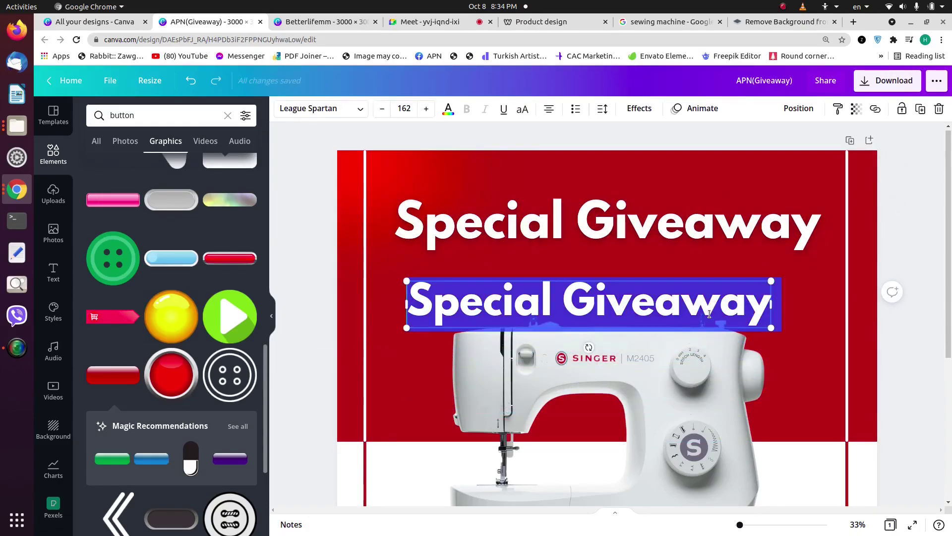
text(SINGER)
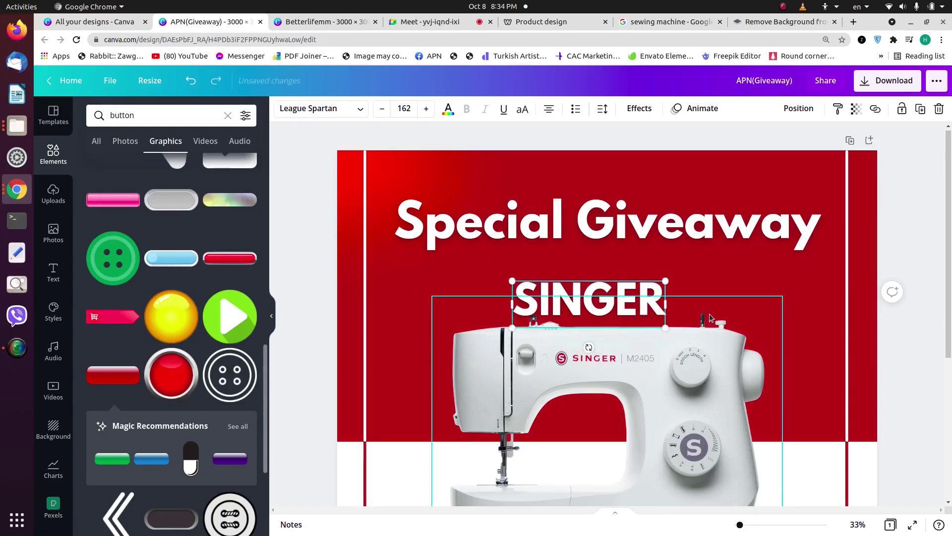
Step: Set the SINGER text's font to Berkshire Swash from the Retro fonts
click(335, 113)
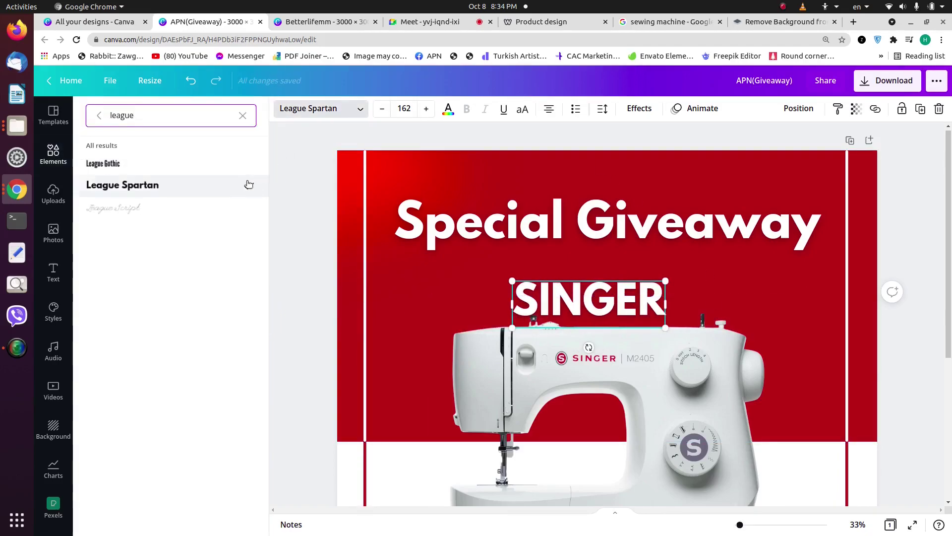
click(243, 115)
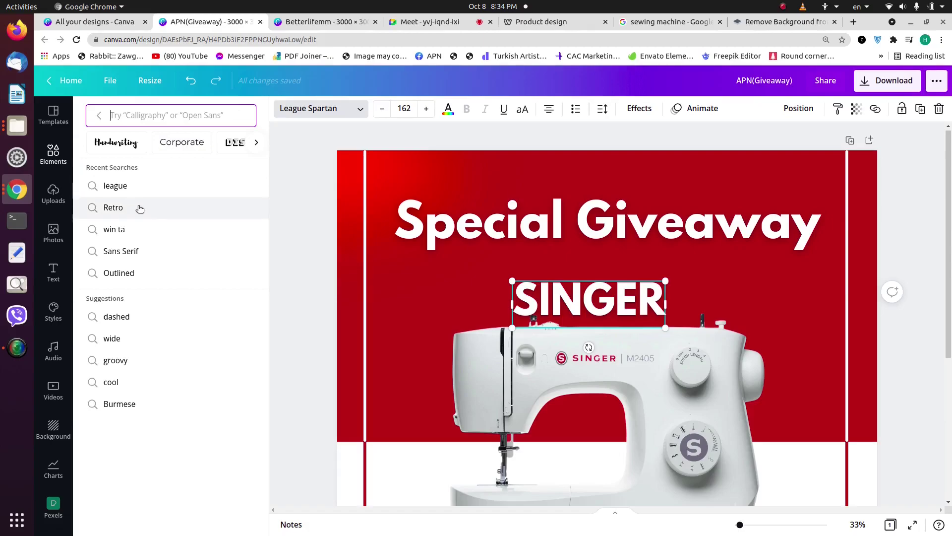
click(139, 208)
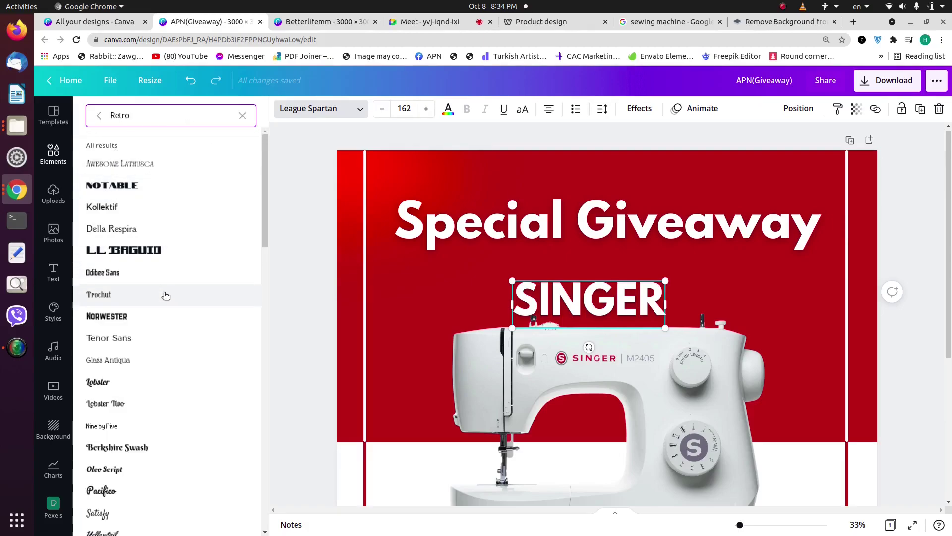
scroll(166, 296, down, 2)
click(162, 369)
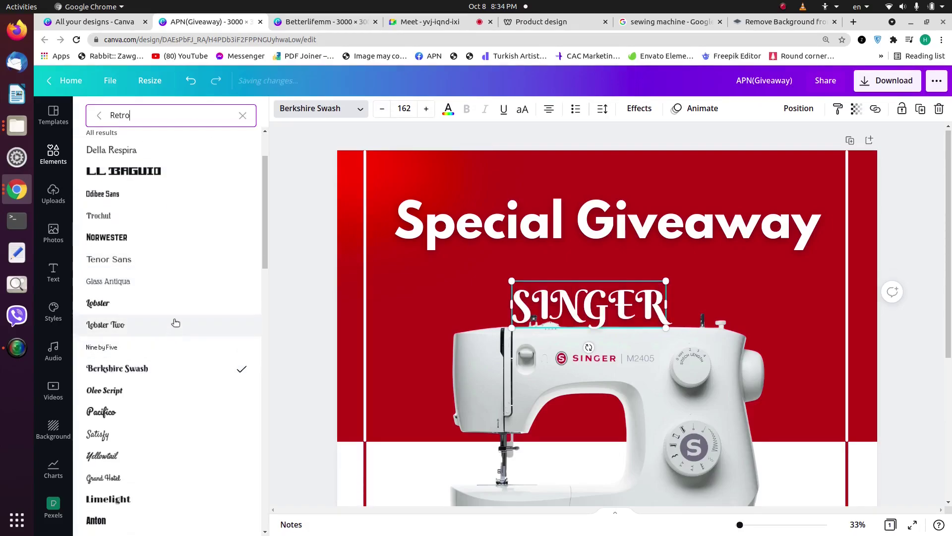
scroll(164, 312, down, 6)
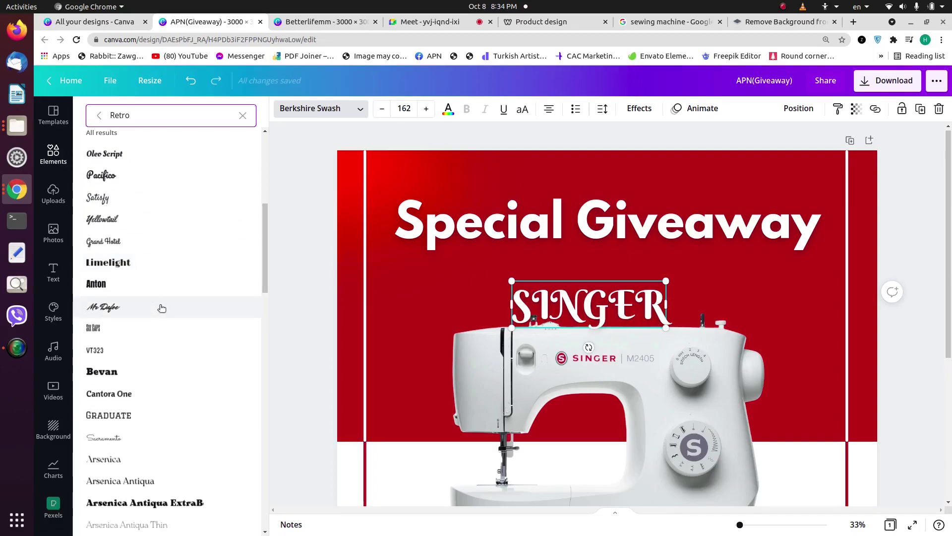
click(690, 287)
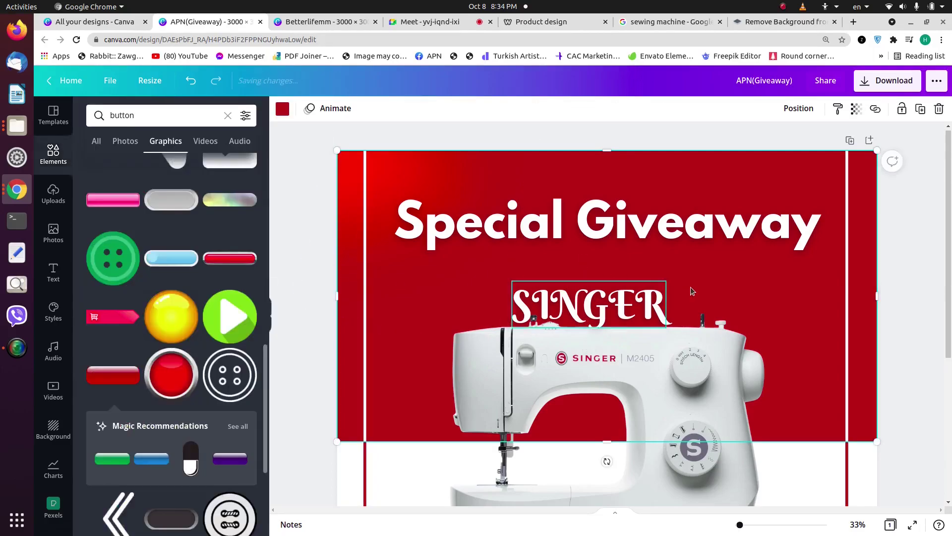
Step: Shrink the SINGER text to size 75.6 and browse the Retro fonts again
scroll(674, 289, down, 2)
drag(589, 198, 586, 496)
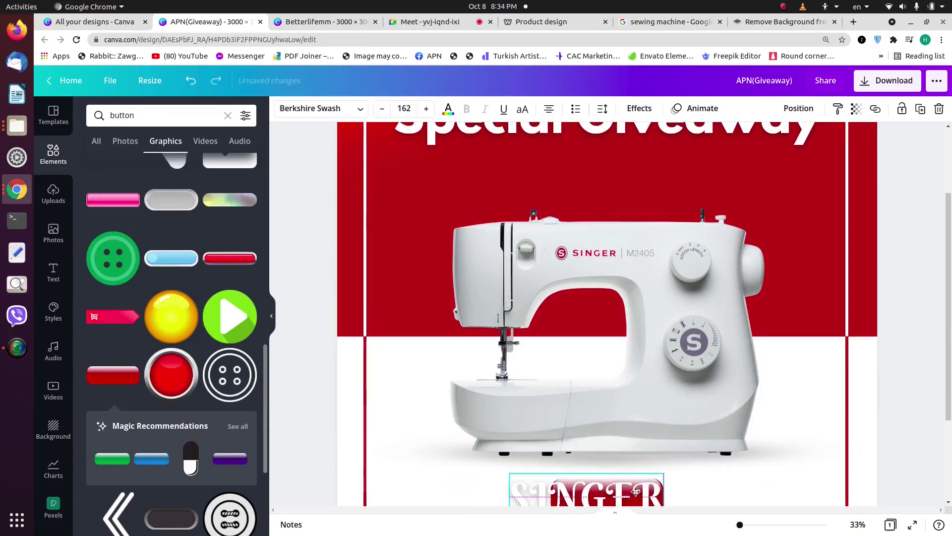
scroll(502, 350, down, 3)
drag(531, 360, 623, 367)
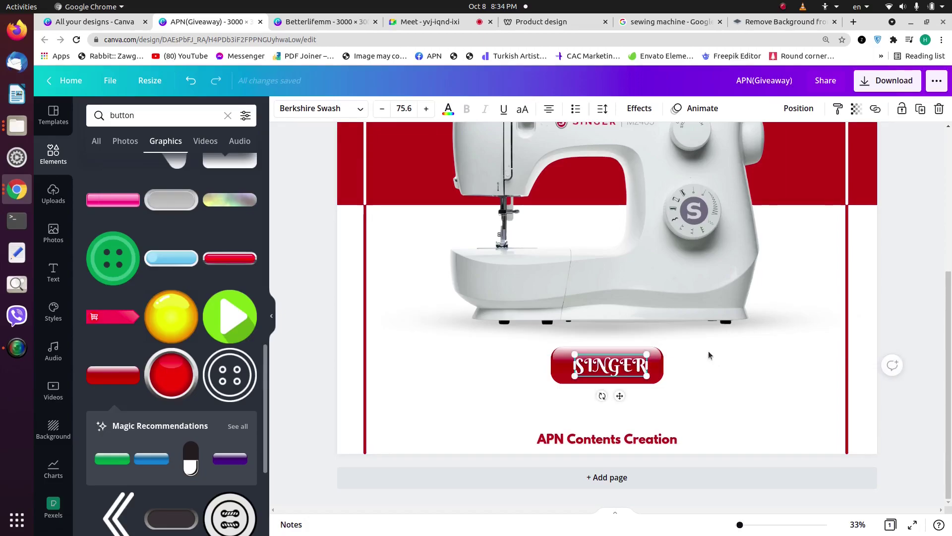
click(358, 107)
text(Retro)
scroll(136, 346, down, 3)
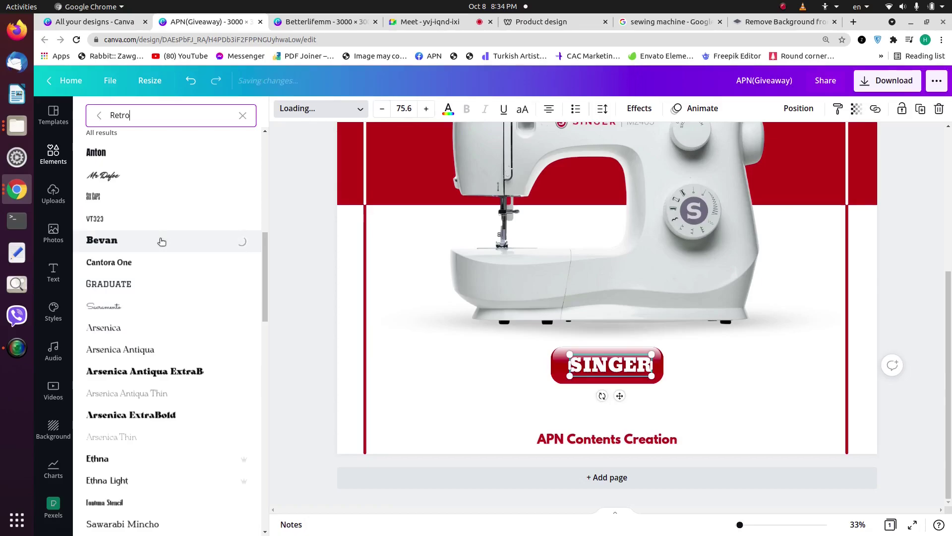
click(689, 376)
Step: Centre the SINGER text horizontally so it sits on the red button
click(630, 367)
right_click(630, 367)
click(798, 108)
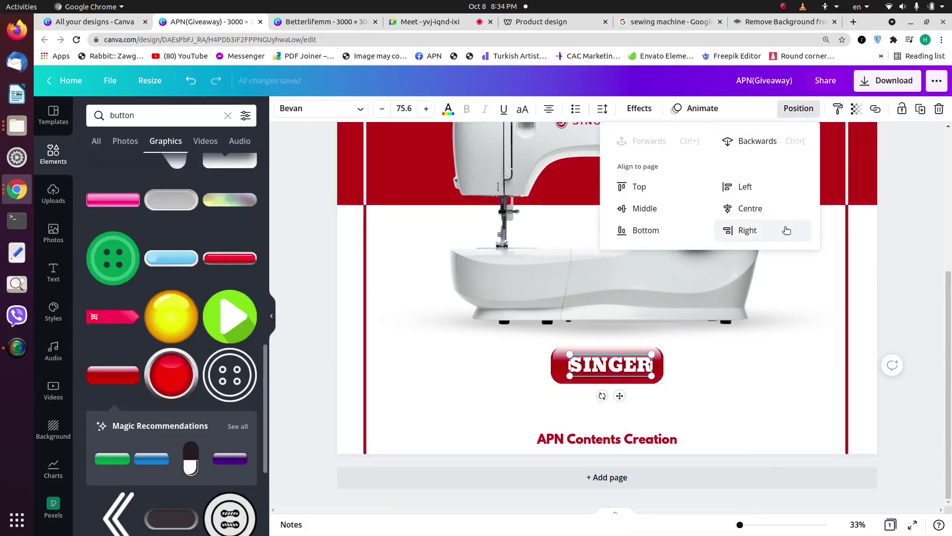
click(787, 207)
click(762, 382)
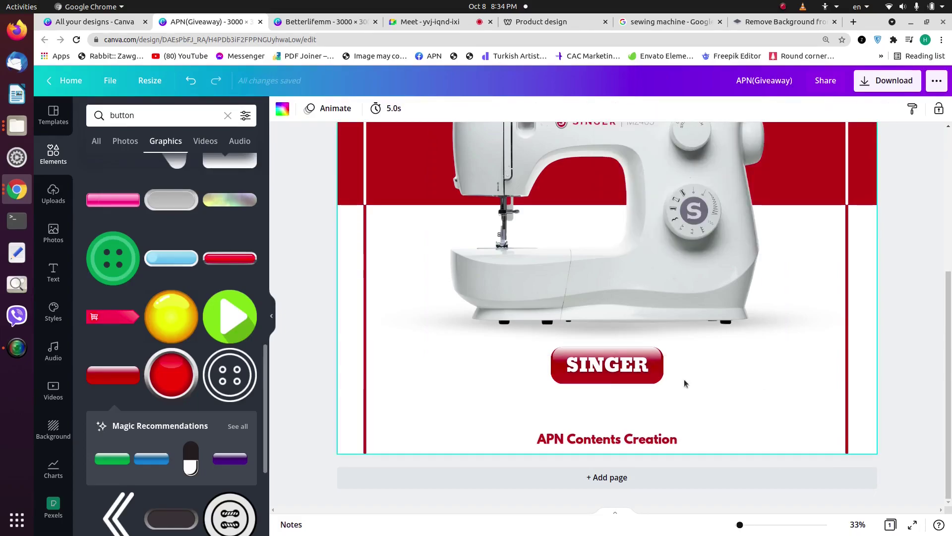
click(613, 367)
click(798, 108)
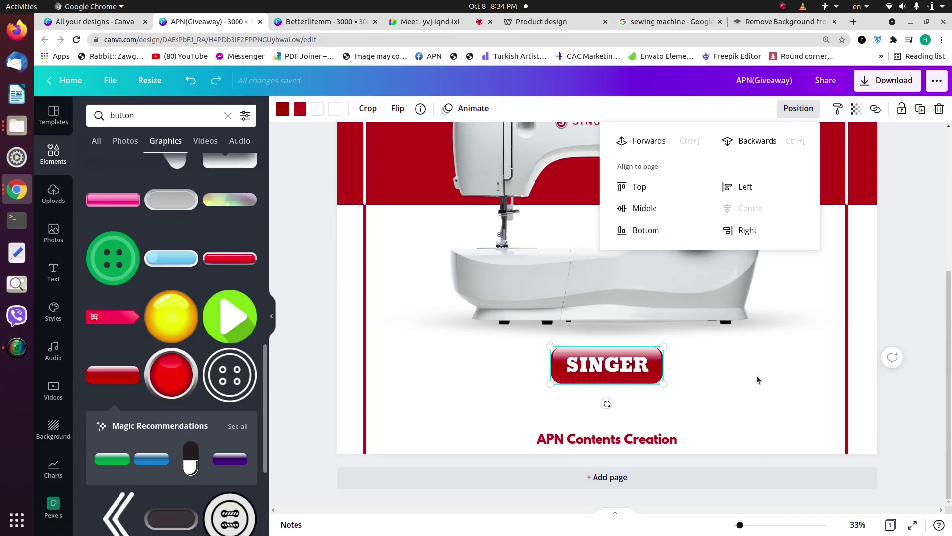
click(626, 375)
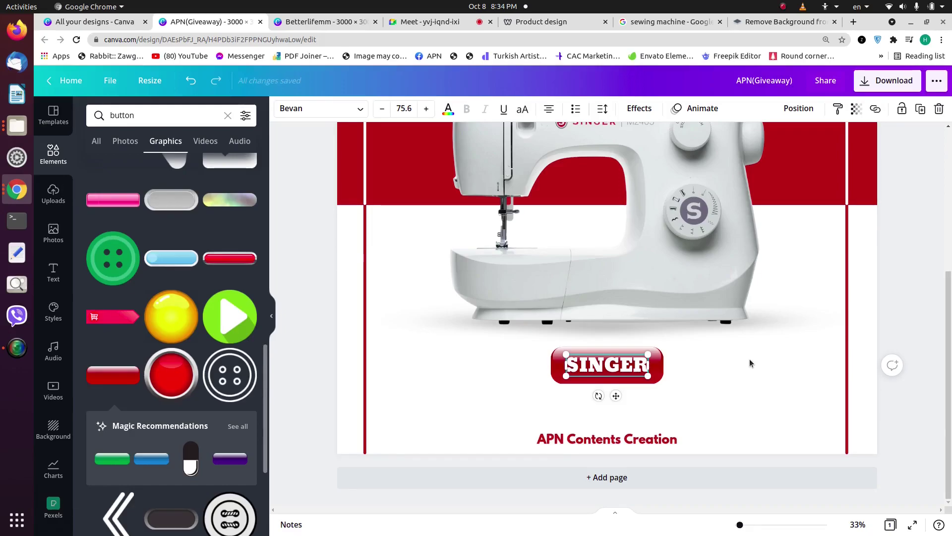
click(752, 363)
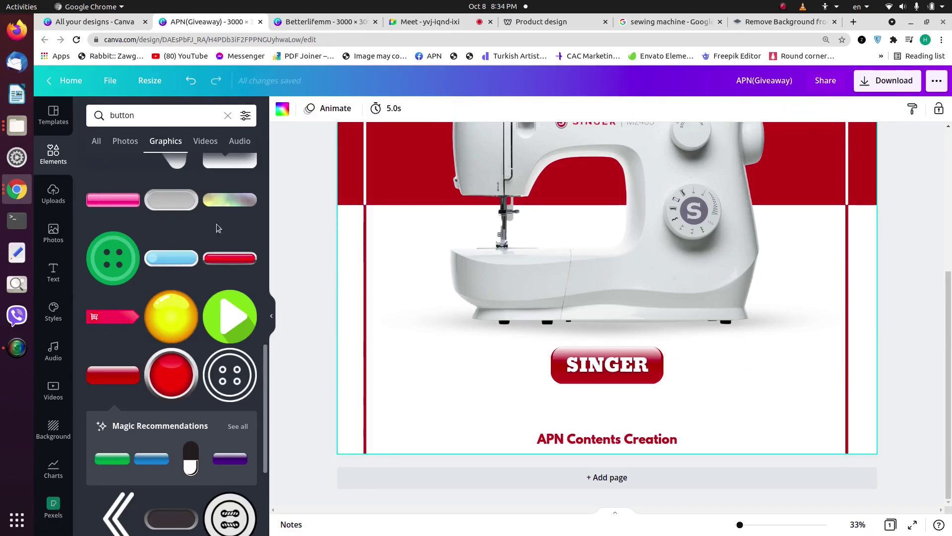
Step: Add a circled phone graphic from a 'phone icon' search and recolour it dark red
click(227, 114)
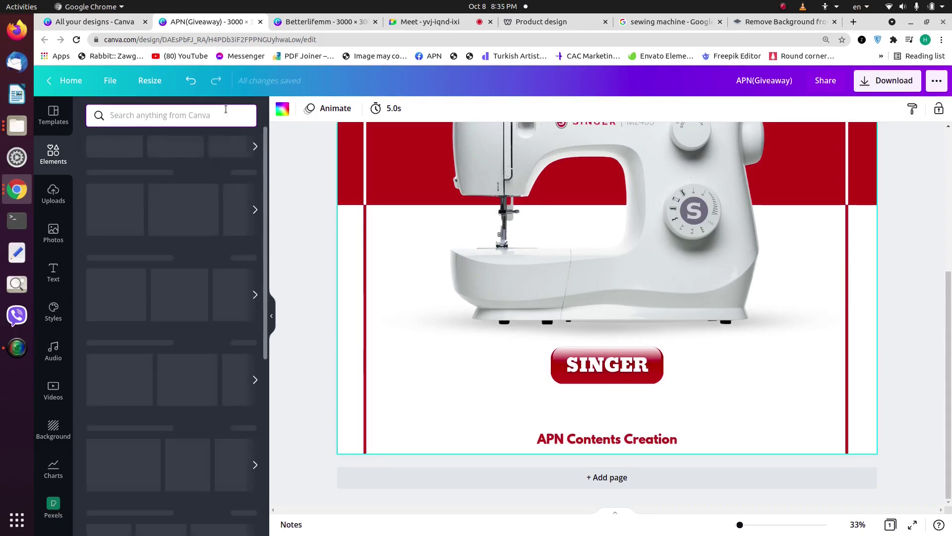
text(ph)
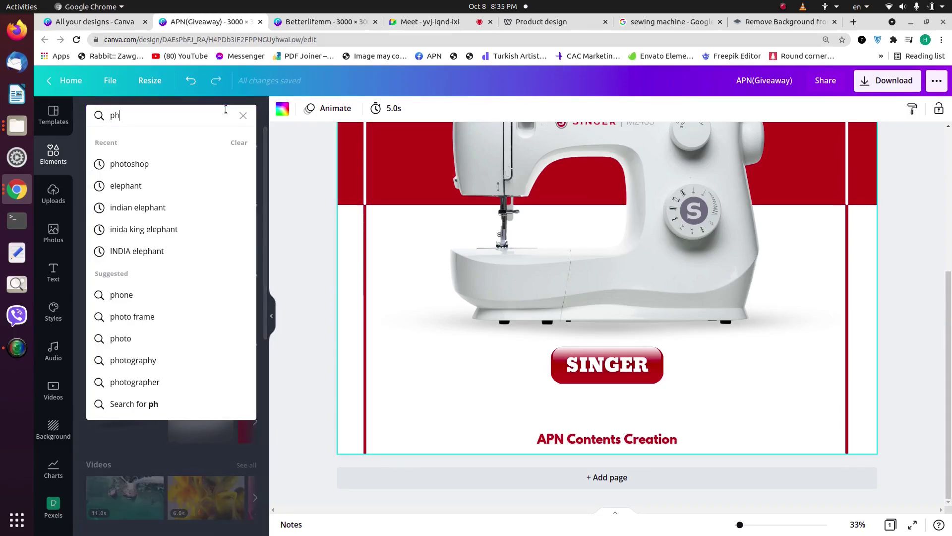
text(one icon)
key(Return)
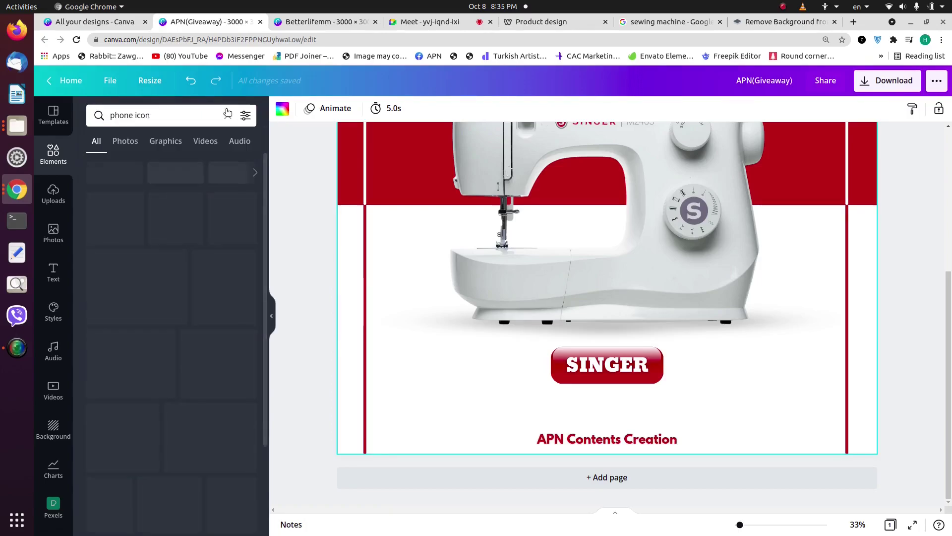
click(157, 141)
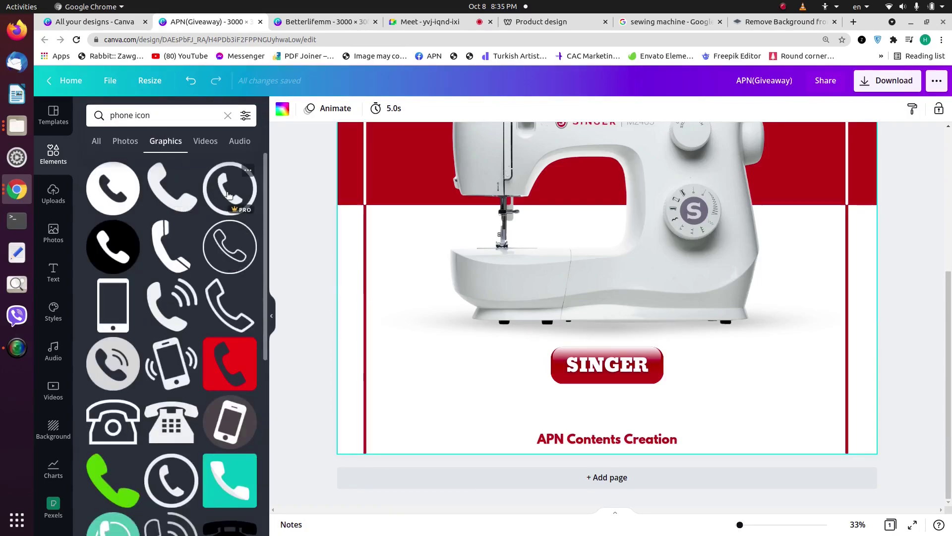
click(211, 200)
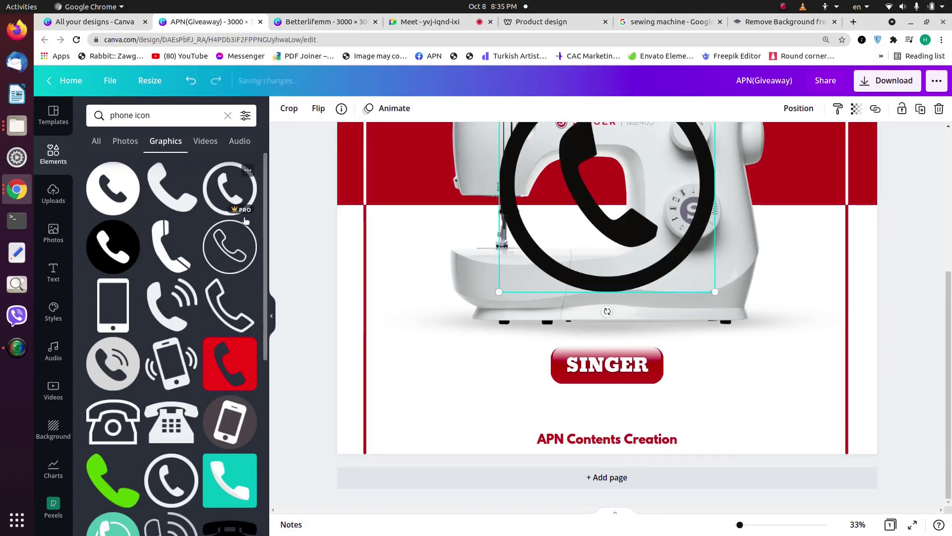
click(282, 108)
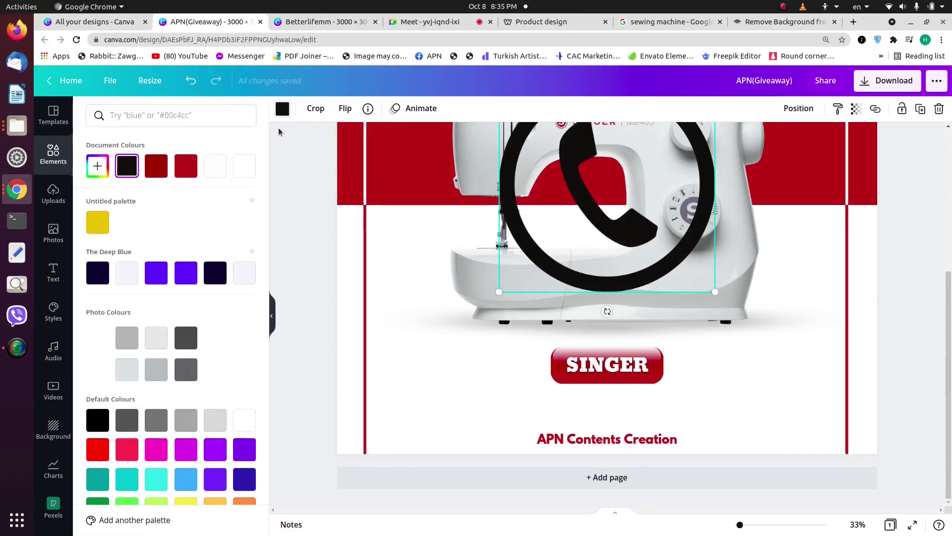
click(156, 166)
Step: Shrink the phone icon and place it at the poster's lower right beside the footer
scroll(583, 196, up, 2)
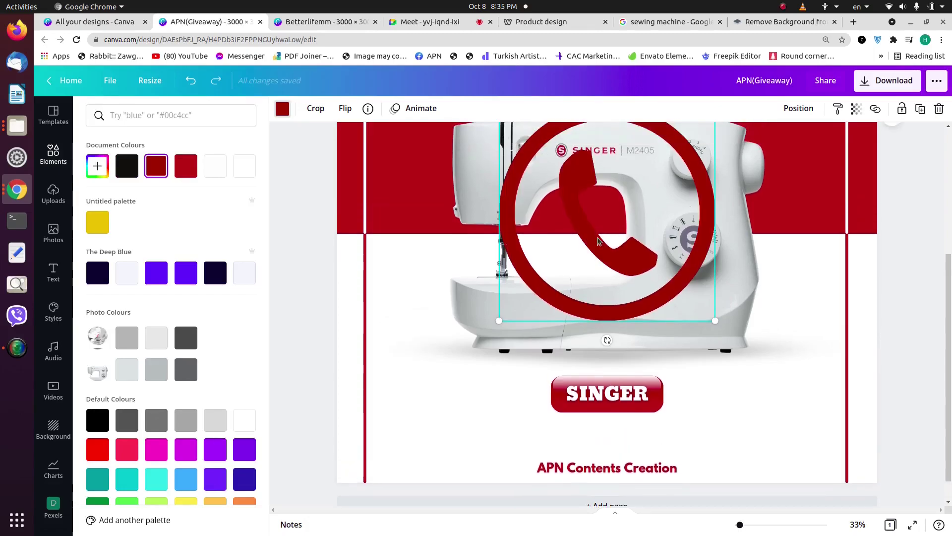
drag(561, 215, 692, 322)
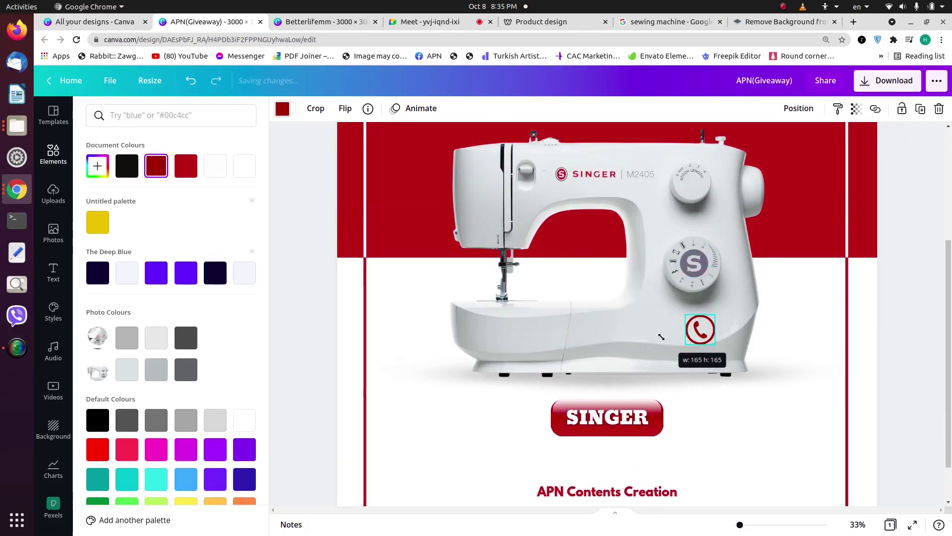
scroll(695, 277, down, 2)
drag(699, 273, 741, 416)
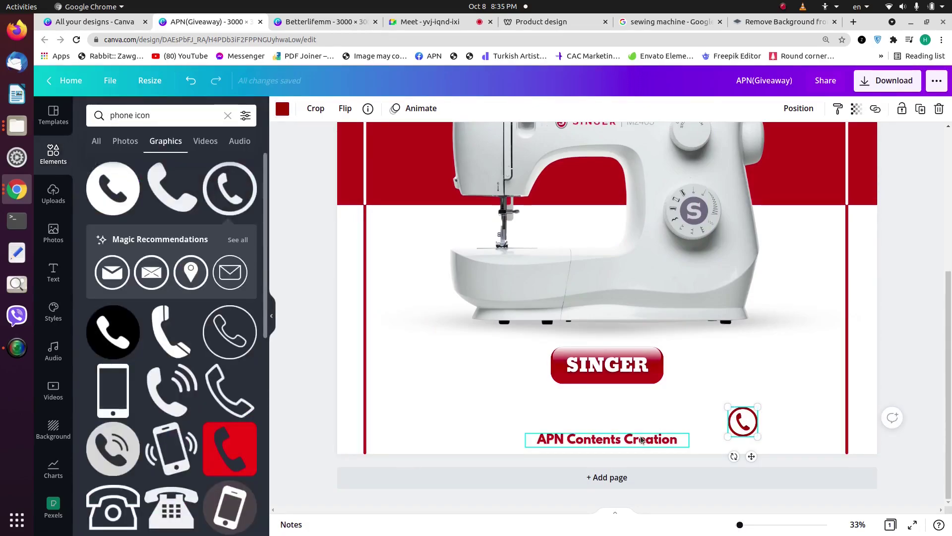
Step: Shrink and centre the APN Contents Creation footer, and level the smaller phone icon with it
click(642, 440)
drag(526, 433, 543, 434)
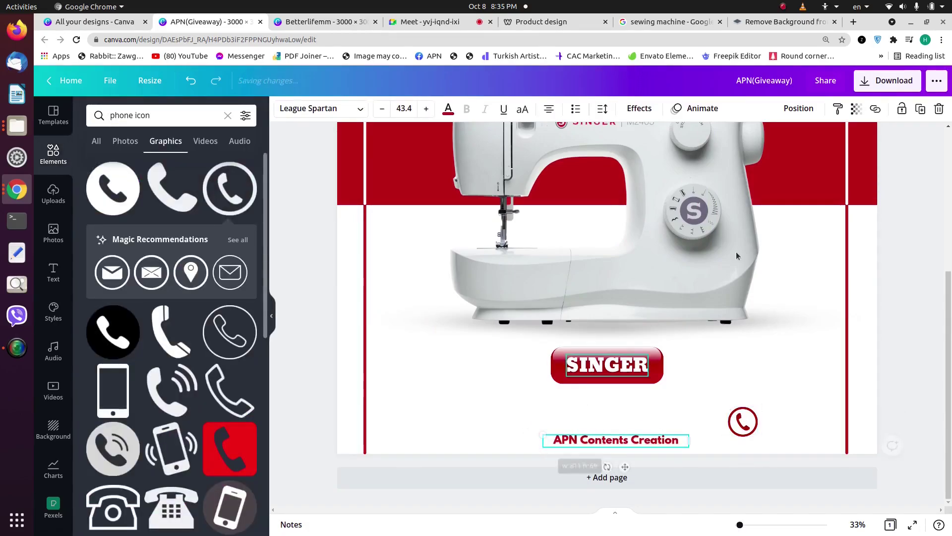
click(796, 109)
click(774, 206)
click(733, 409)
drag(731, 408, 744, 438)
Step: Duplicate the footer text, replace it with the phone number, and move it beside the phone icon
click(635, 444)
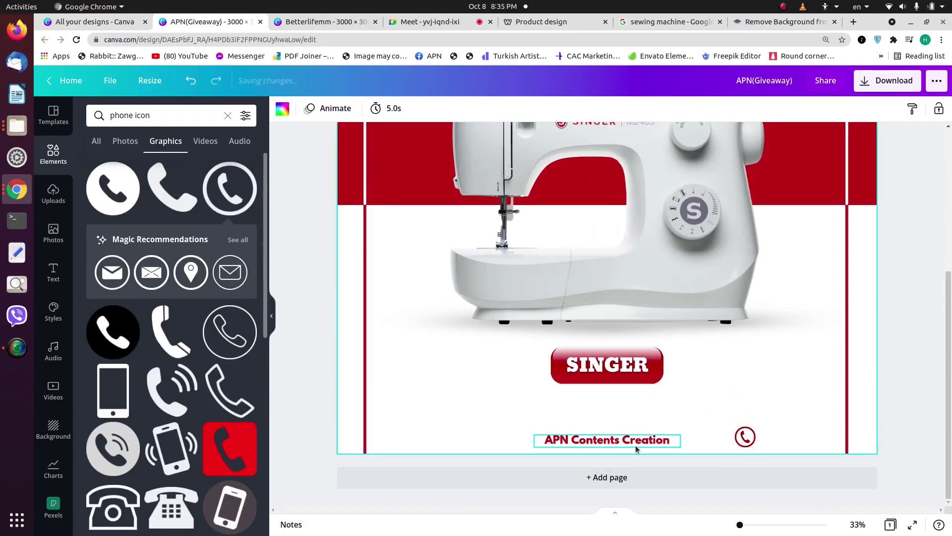
key(ctrl+d)
drag(635, 444, 504, 394)
click(504, 394)
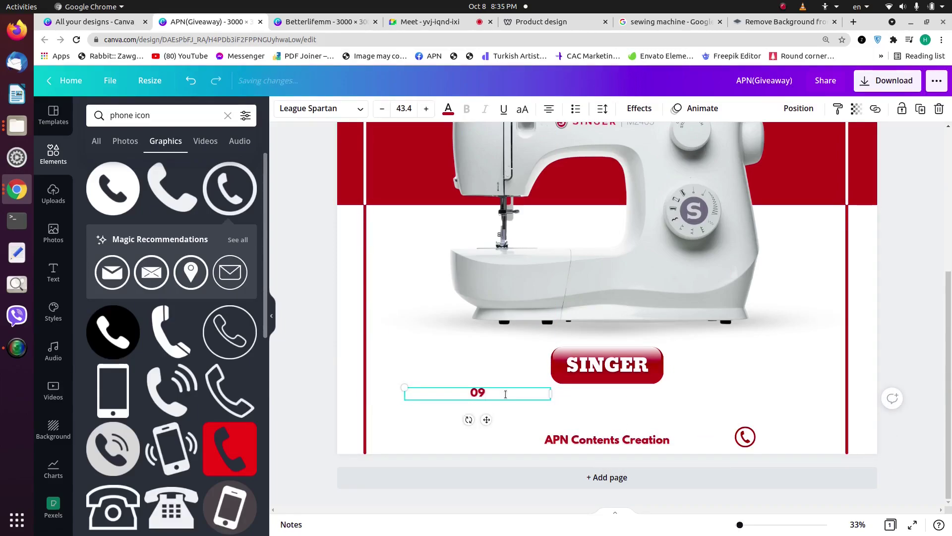
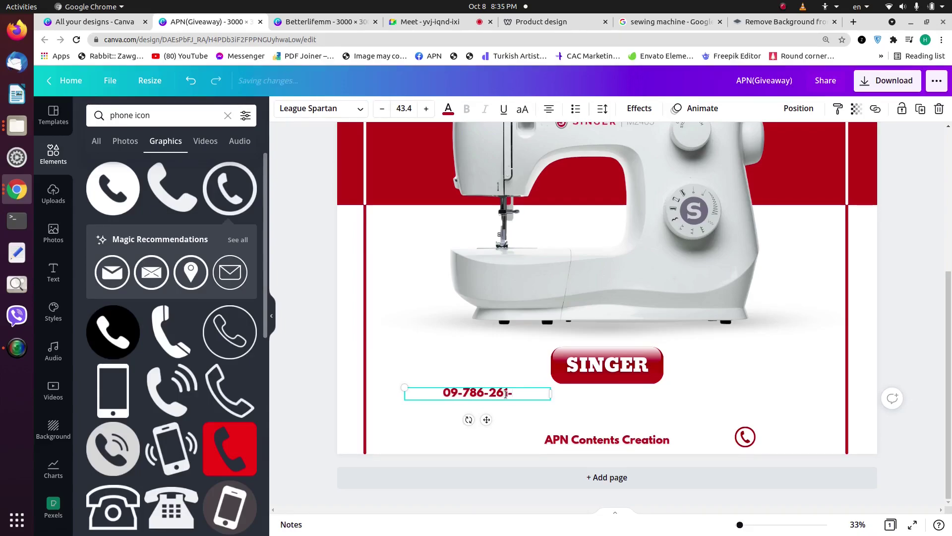
click(396, 317)
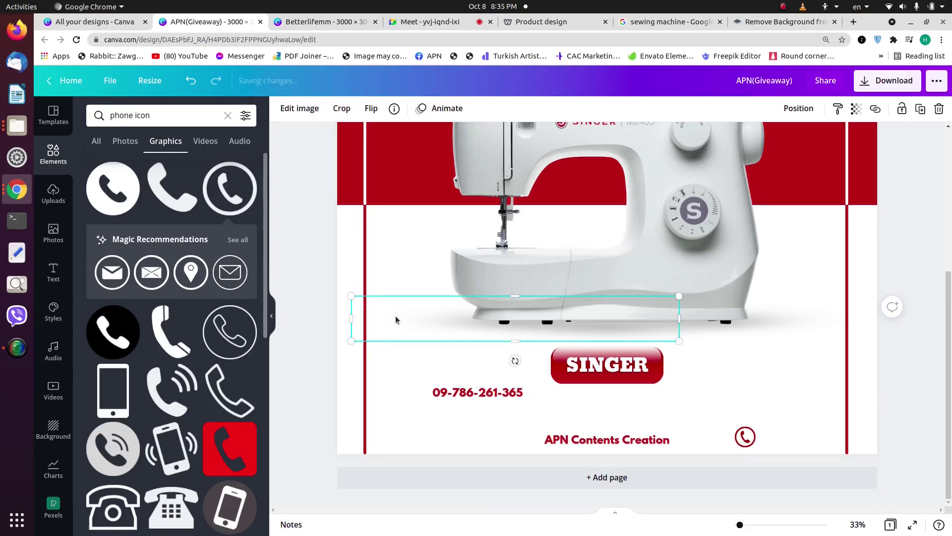
drag(490, 396, 819, 439)
key(Escape)
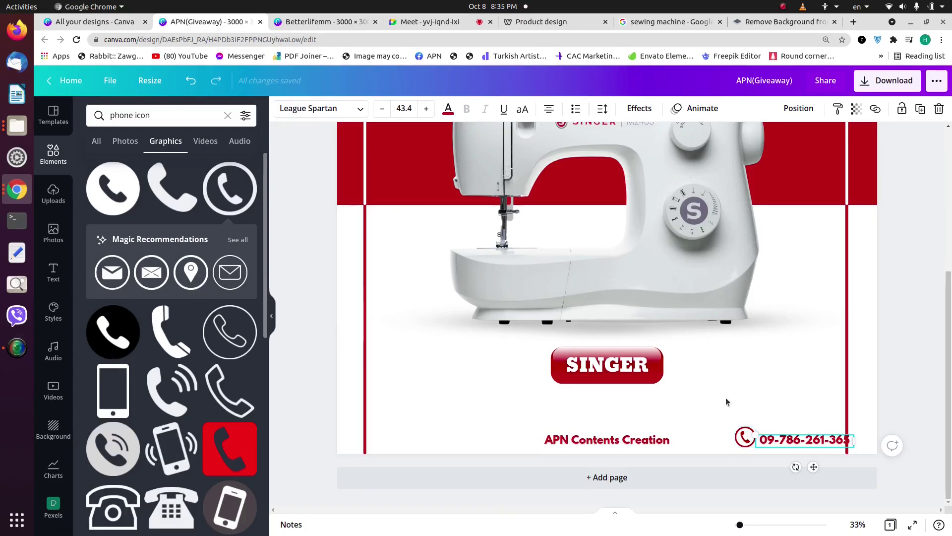
Step: Line the phone icon up with the phone number, nudging it slightly right and down
click(743, 428)
drag(743, 427, 739, 436)
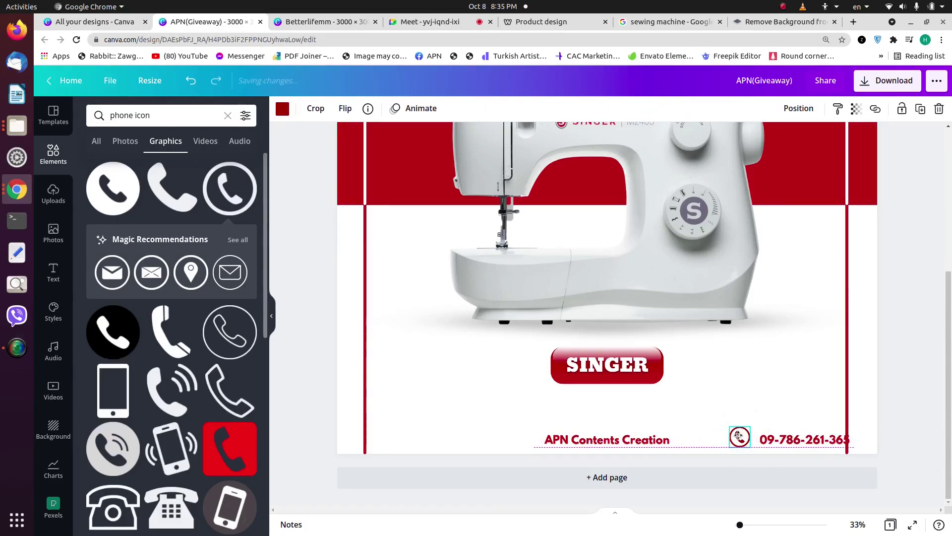
right_click(739, 436)
click(706, 372)
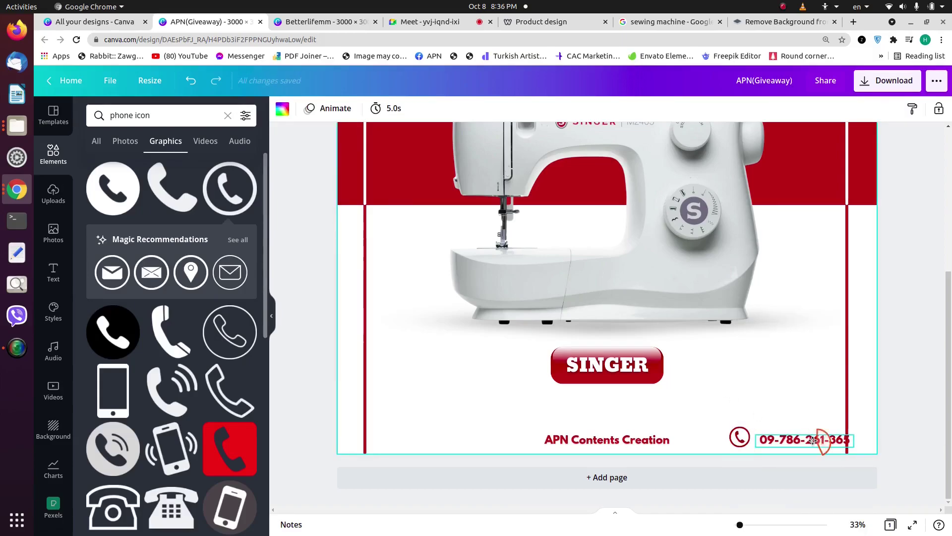
click(816, 440)
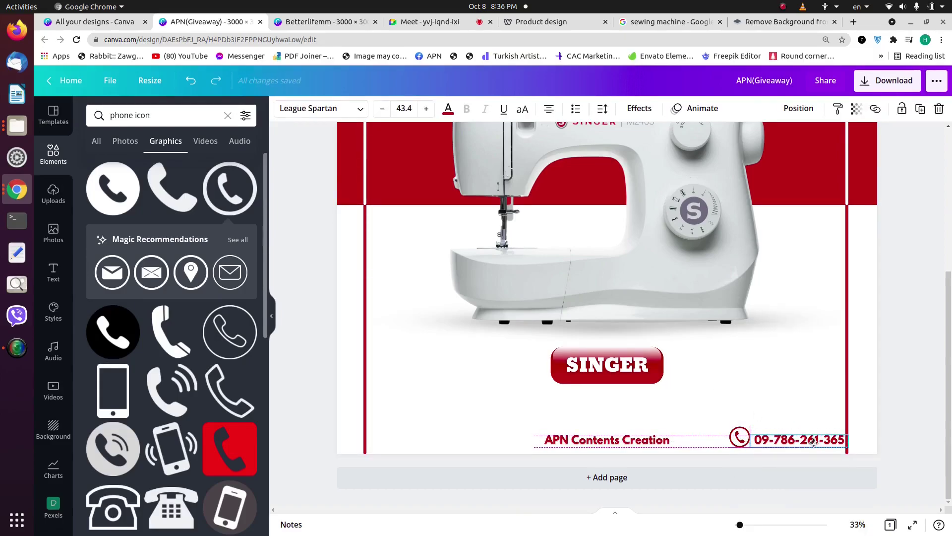
right_click(814, 442)
click(772, 408)
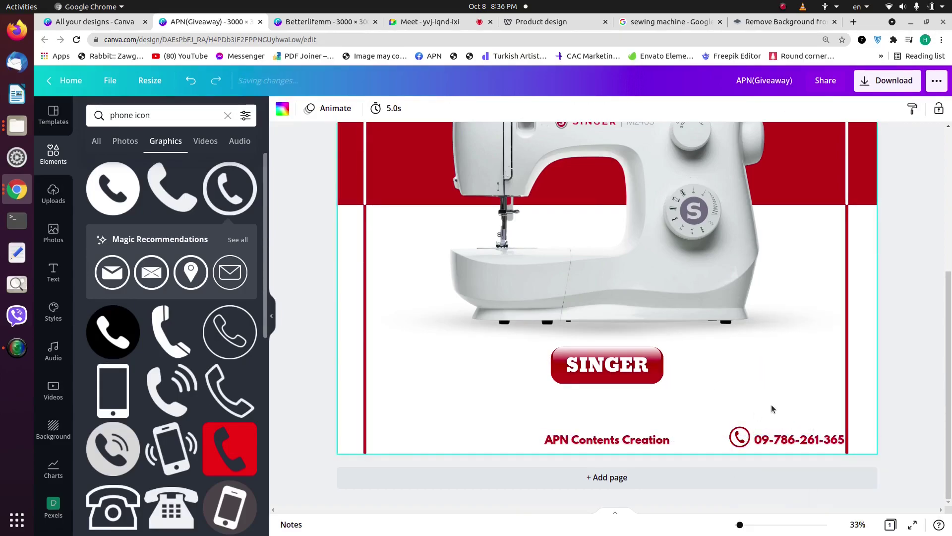
click(735, 434)
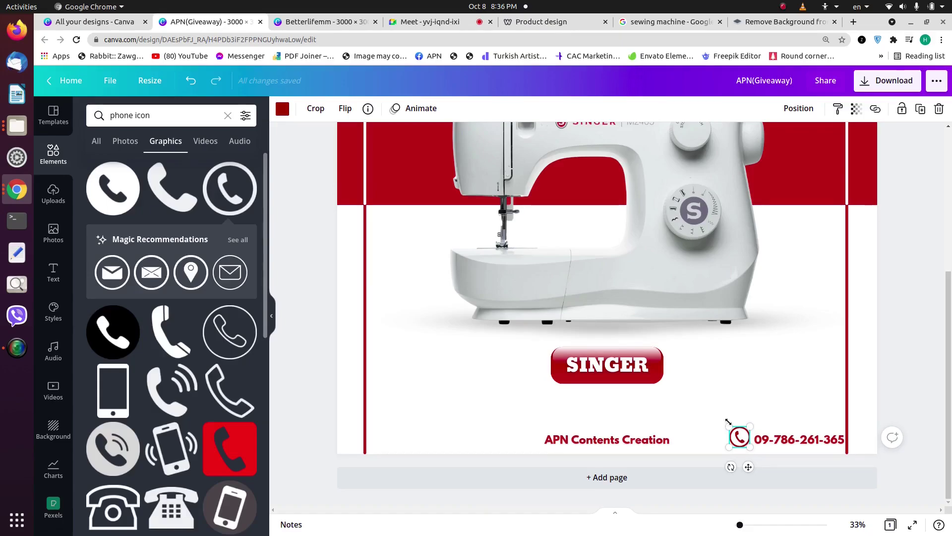
key(Right)
key(Down)
key(Right)
key(Down)
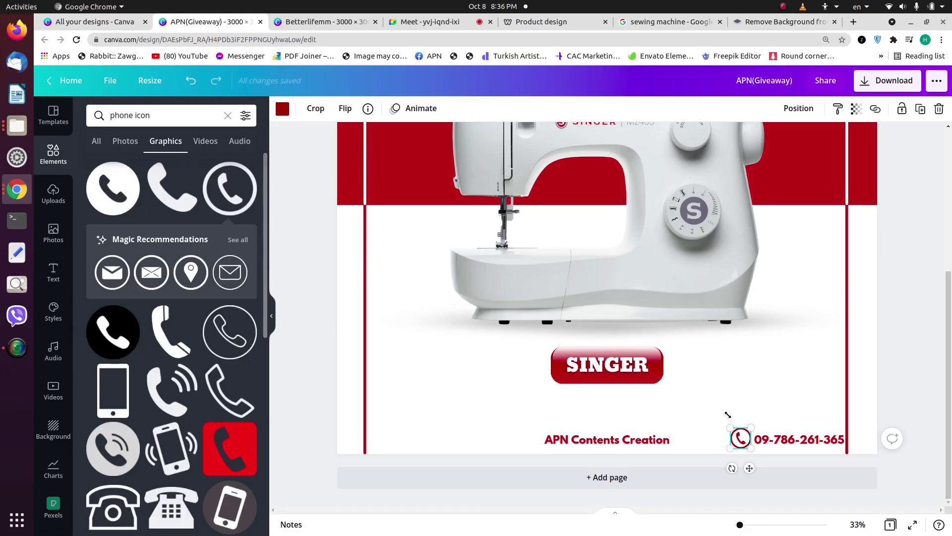
click(704, 412)
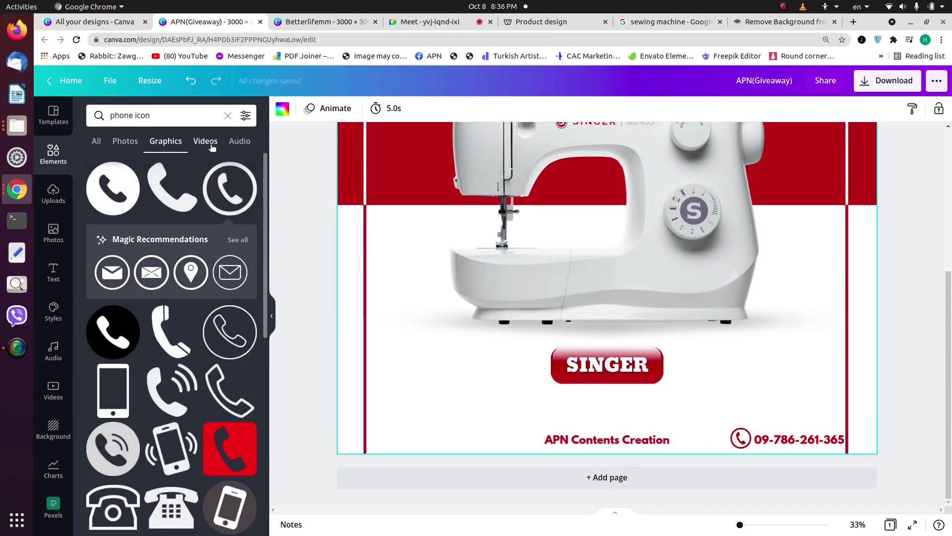
Step: Add the circled envelope graphic from Magic Recommendations, recolour it red and shrink it
click(113, 271)
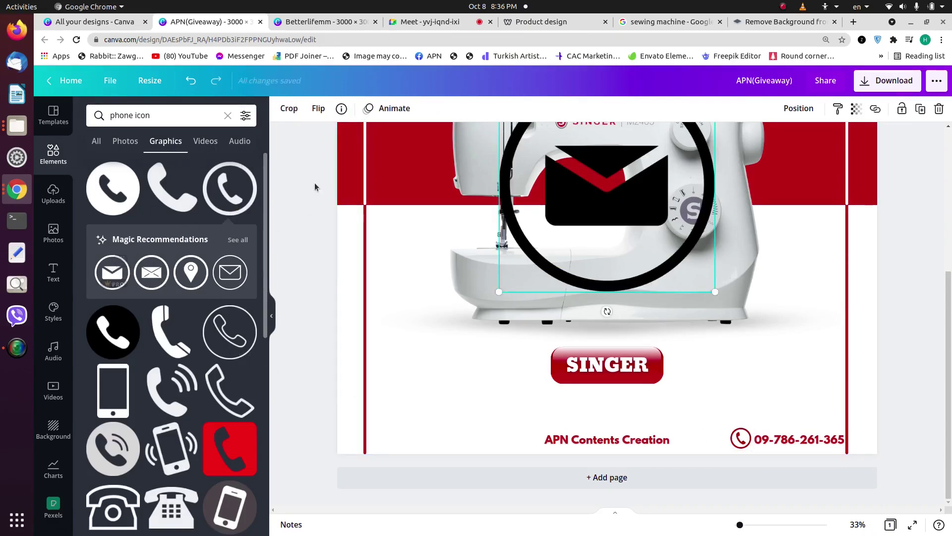
click(282, 110)
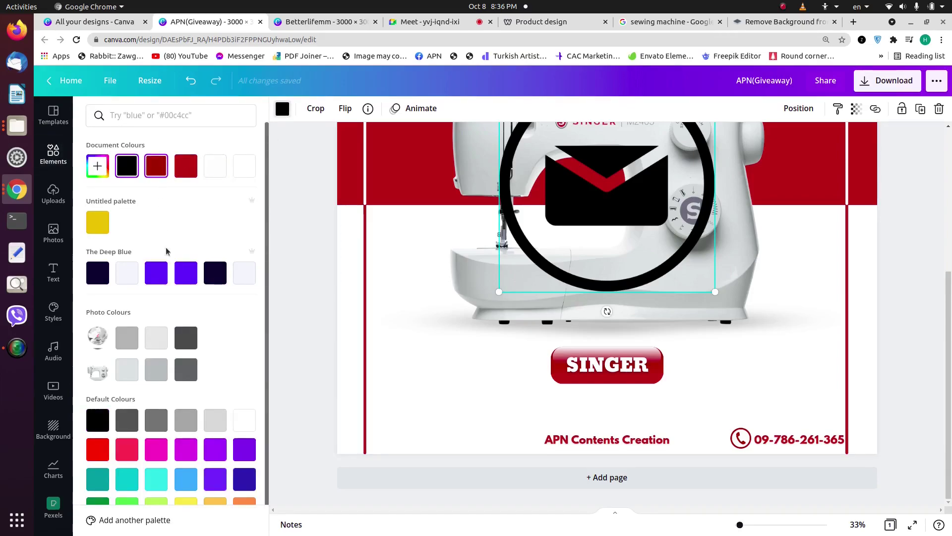
click(98, 449)
drag(715, 292, 540, 218)
Step: Place the envelope icon at the bottom-left, level with the footer row
scroll(578, 185, up, 2)
scroll(541, 218, down, 2)
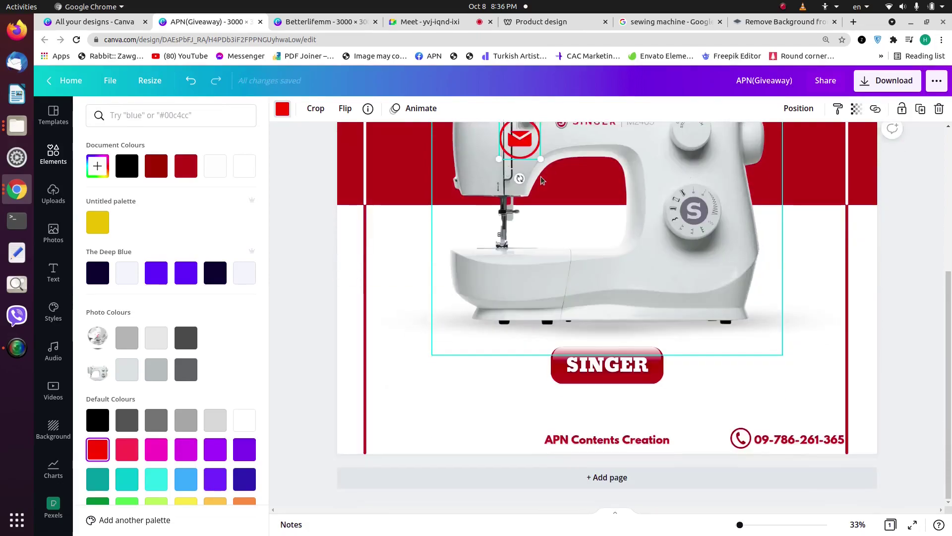
drag(517, 144, 597, 435)
drag(734, 435, 379, 439)
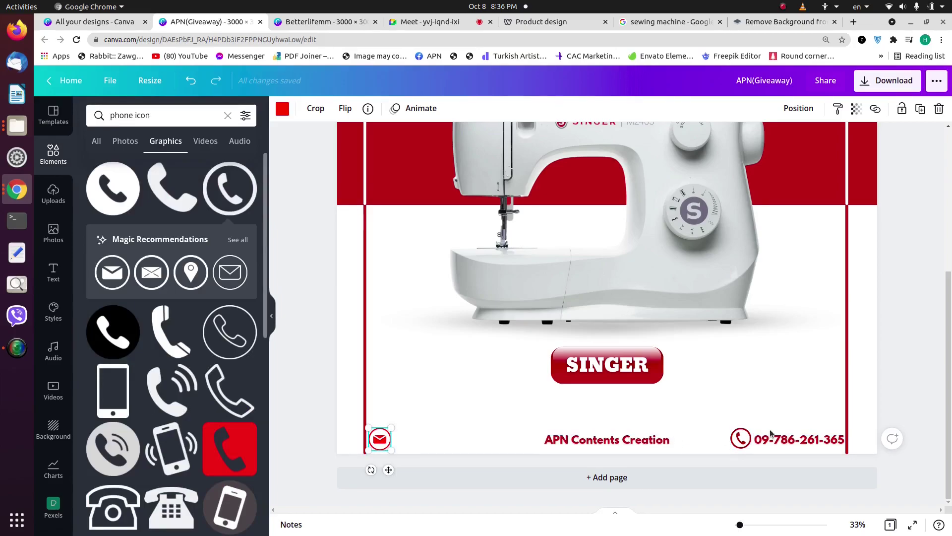
click(771, 433)
click(673, 435)
click(655, 443)
Step: Duplicate the footer text and replace it with the contact e-mail address
key(ctrl+d)
drag(655, 443, 545, 403)
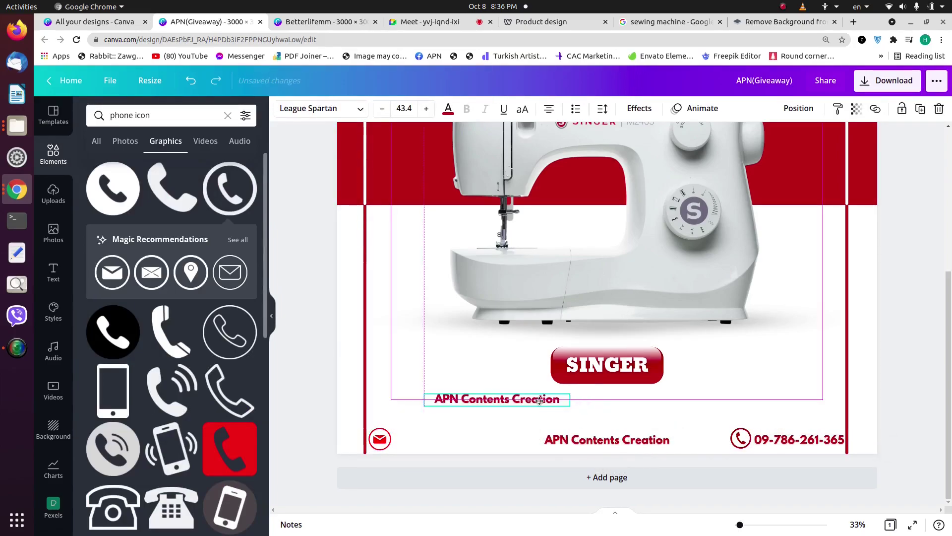
double_click(539, 400)
key(ctrl+a)
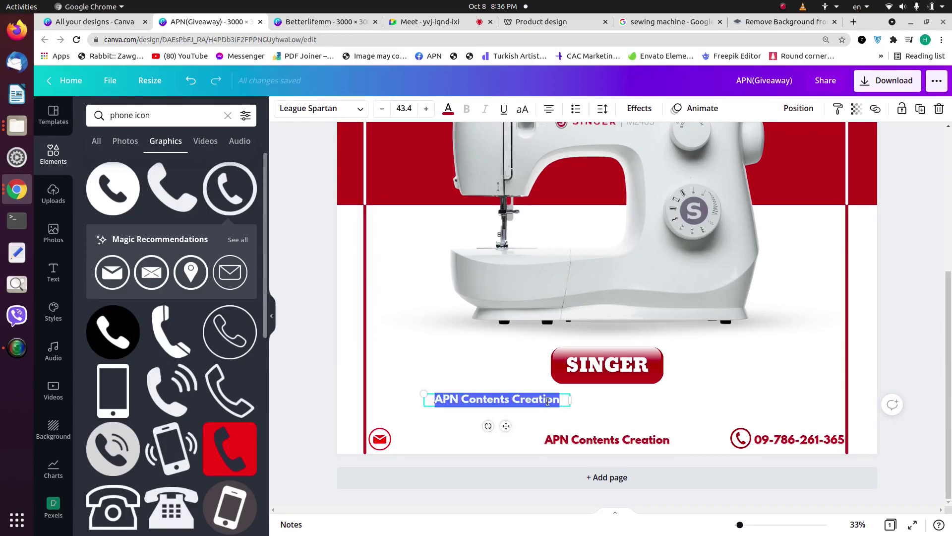
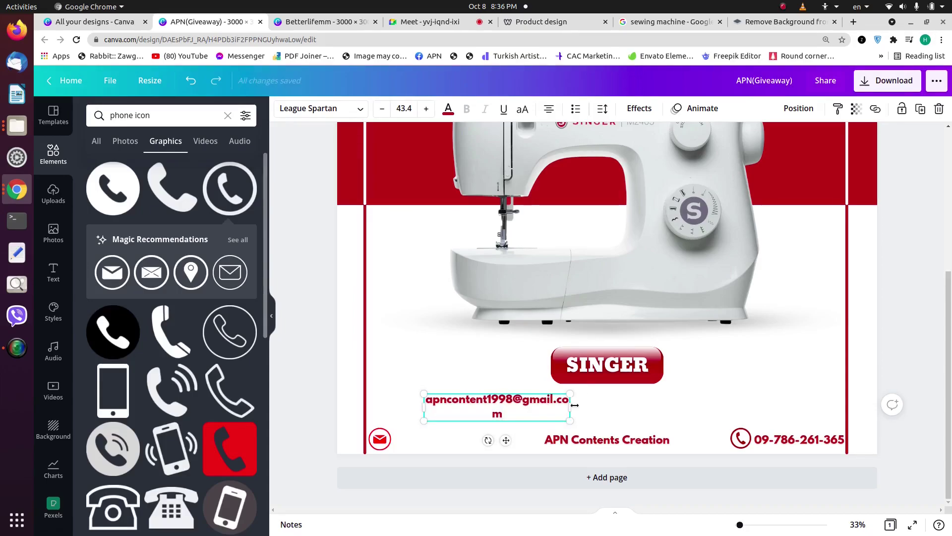
Step: Widen the e-mail text to one line, move it into the footer row and shrink it
drag(574, 405, 505, 443)
drag(617, 442, 624, 446)
right_click(623, 446)
key(Escape)
click(548, 440)
drag(549, 432, 517, 435)
click(526, 437)
Step: Shrink the phone number text slightly to match the e-mail text's size
click(460, 442)
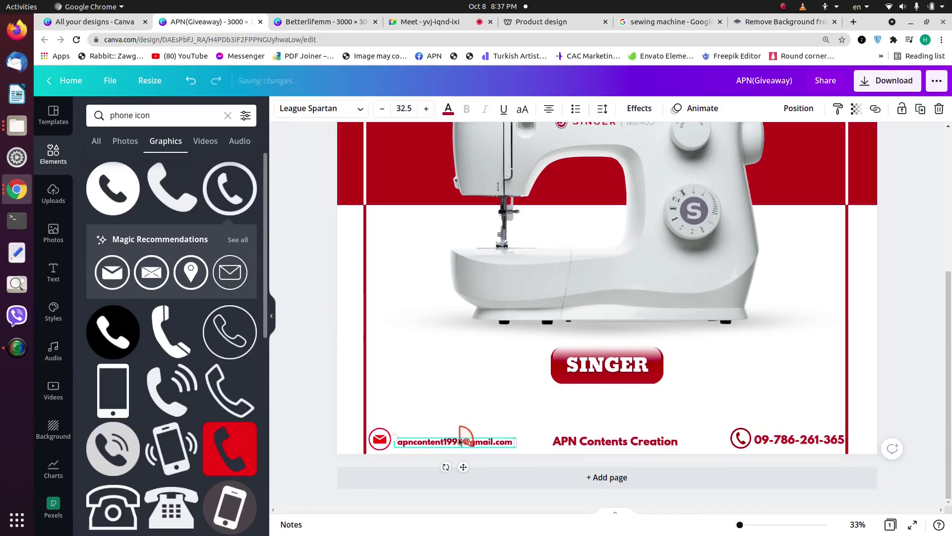
right_click(460, 440)
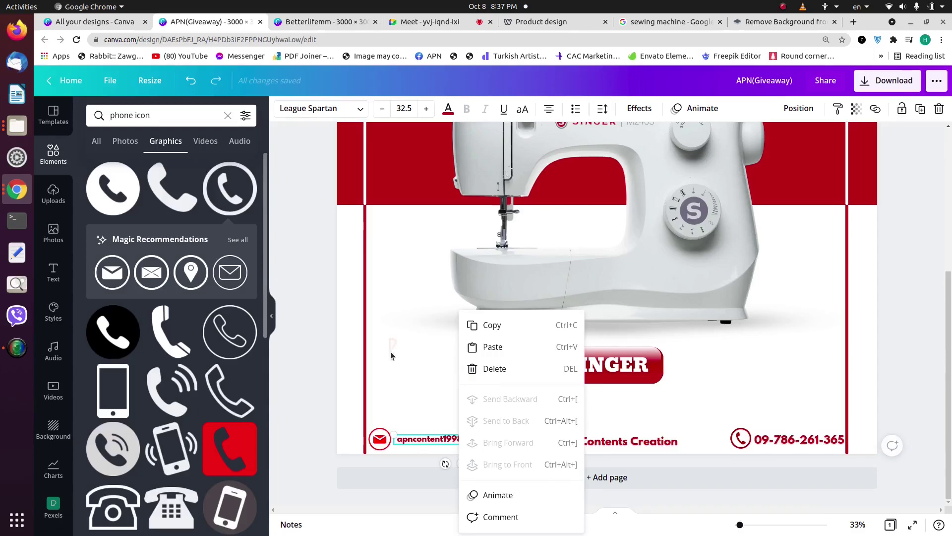
click(821, 455)
click(822, 443)
drag(847, 442, 798, 439)
click(749, 375)
click(799, 439)
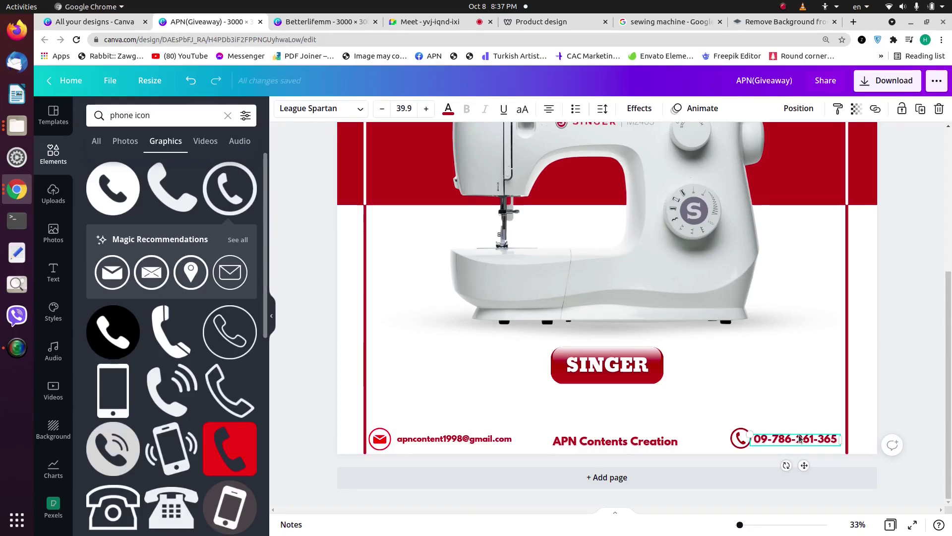
click(479, 440)
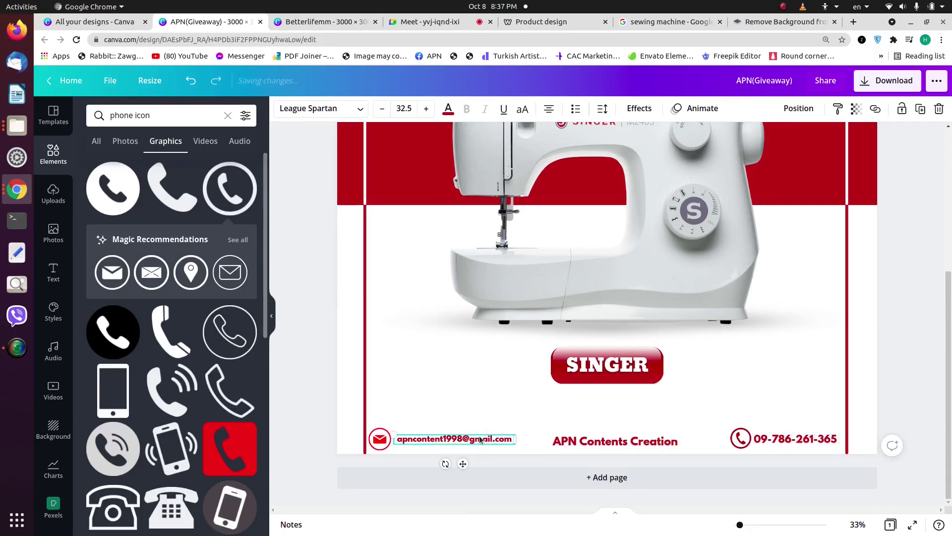
click(466, 404)
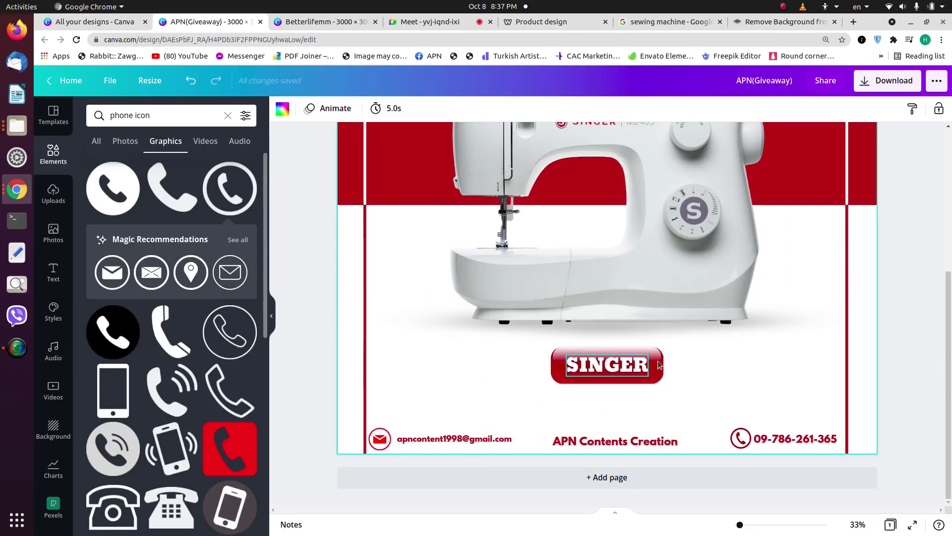
Step: Select the sewing machine photo and bring up its full set of Adjust settings
scroll(727, 349, up, 5)
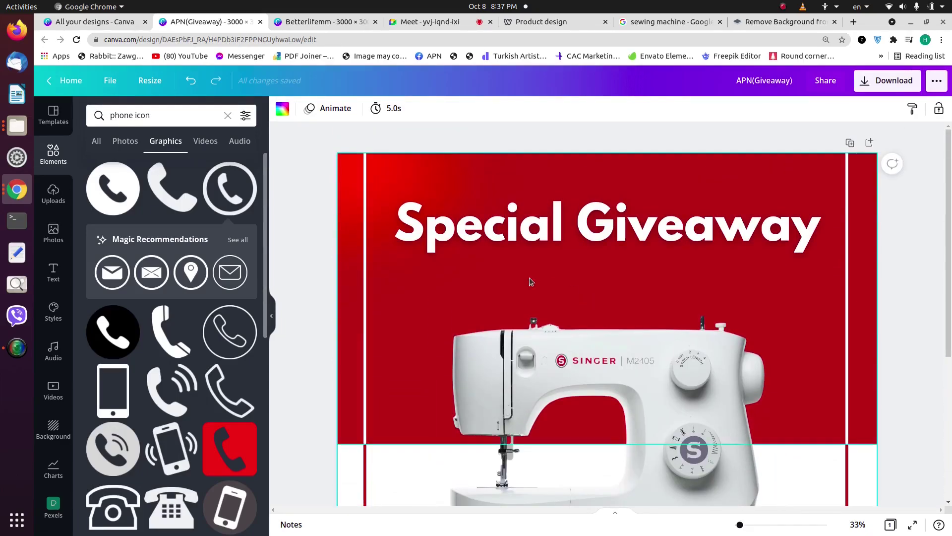
scroll(501, 350, down, 3)
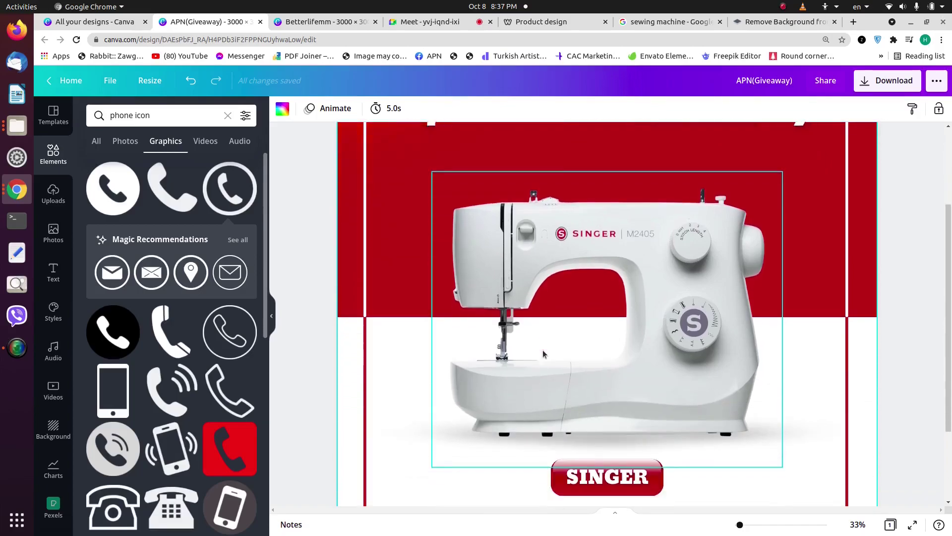
scroll(543, 353, down, 2)
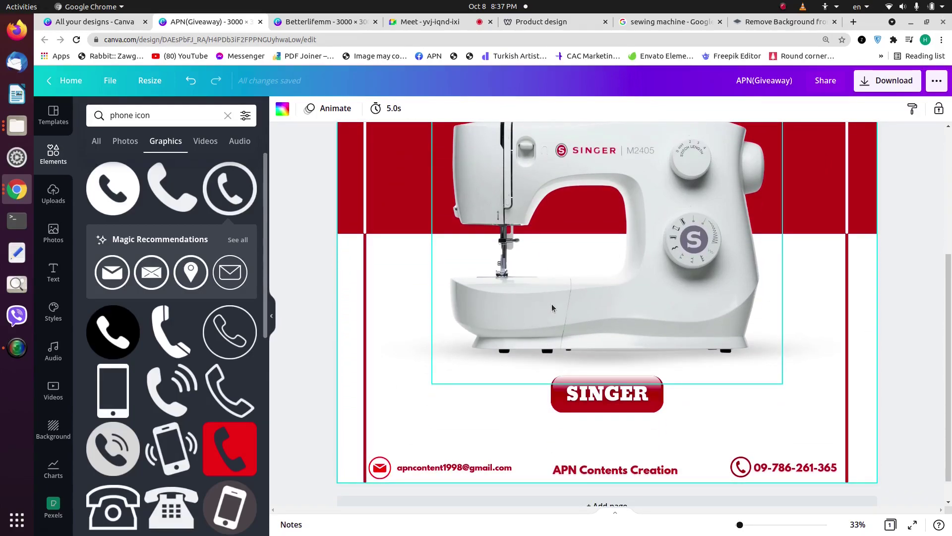
drag(551, 304, 551, 301)
key(ctrl+z)
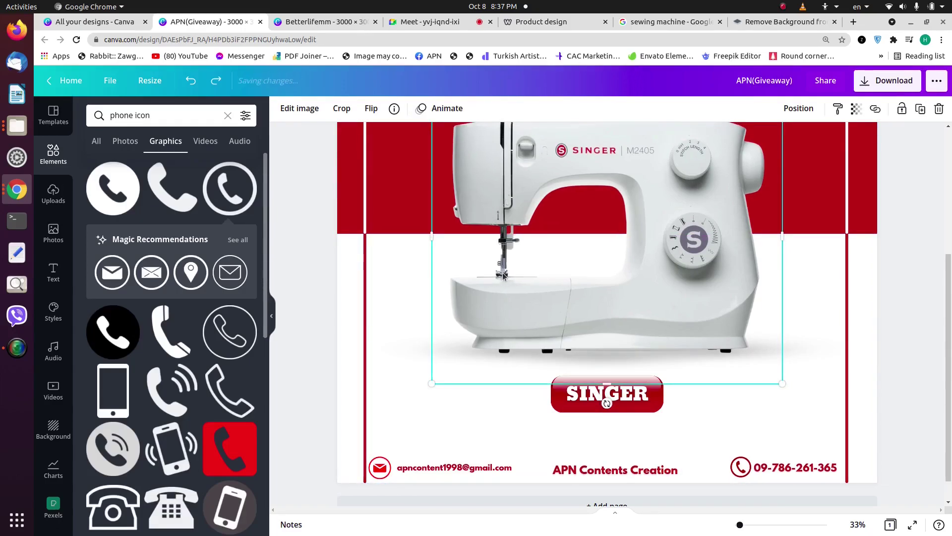
click(300, 108)
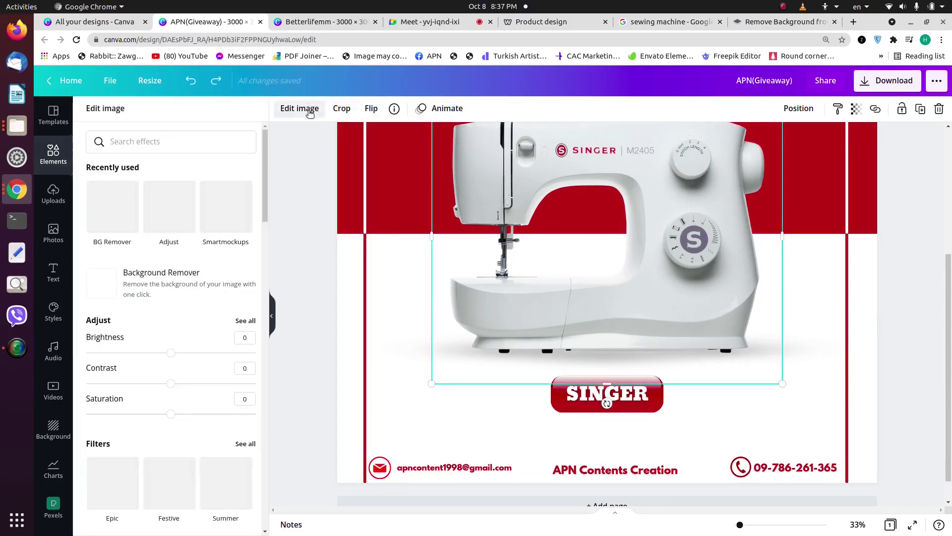
click(245, 317)
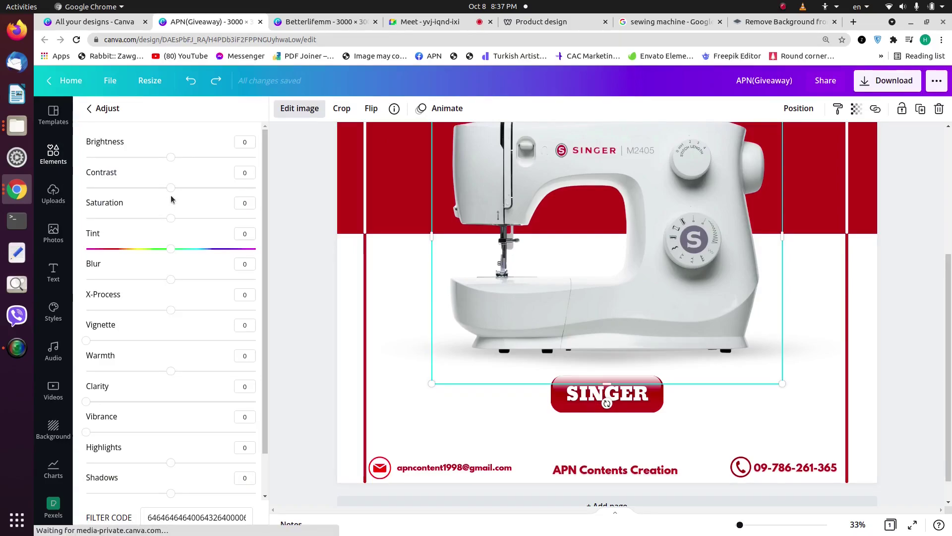
Step: Set the photo's brightness to 14 and contrast to 4, and lower saturation slightly
drag(171, 157, 292, 163)
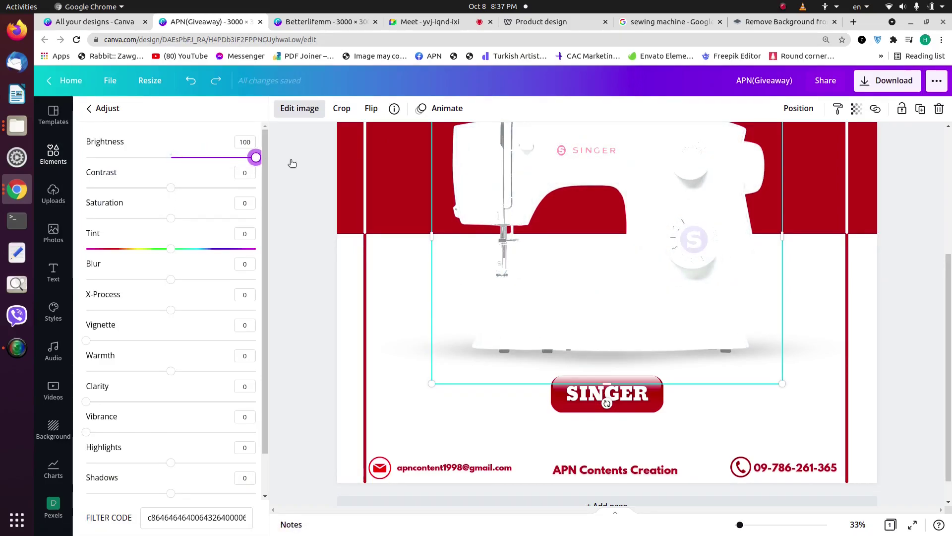
drag(177, 188, 275, 192)
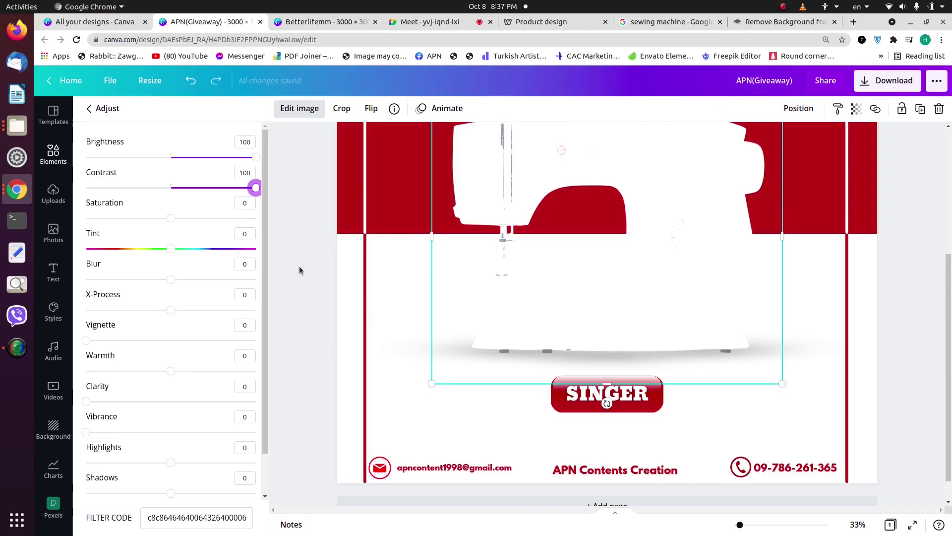
drag(256, 158, 182, 161)
drag(250, 188, 176, 204)
right_click(182, 177)
click(180, 186)
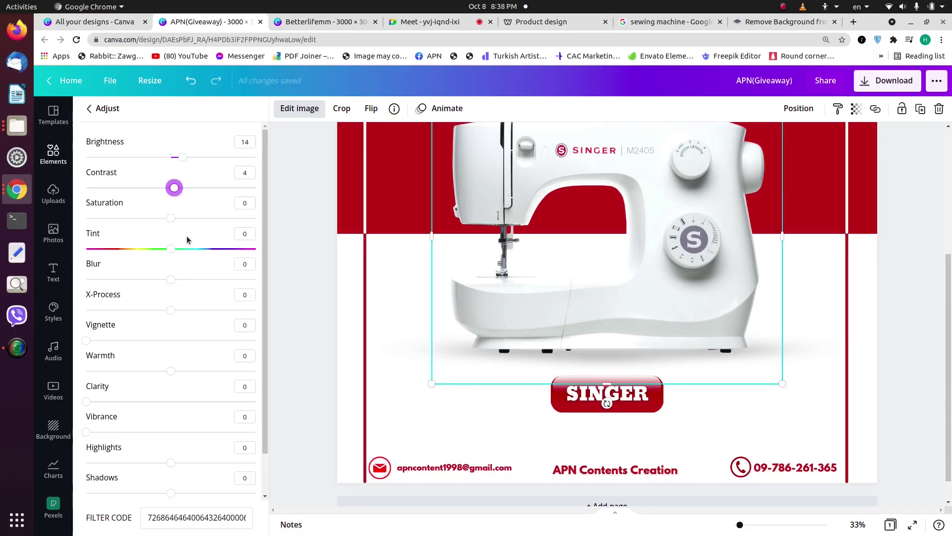
mouse_move(168, 218)
mouse_down()
mouse_move(144, 218)
mouse_move(193, 218)
mouse_move(143, 218)
mouse_move(255, 219)
mouse_move(87, 218)
mouse_move(162, 224)
mouse_up()
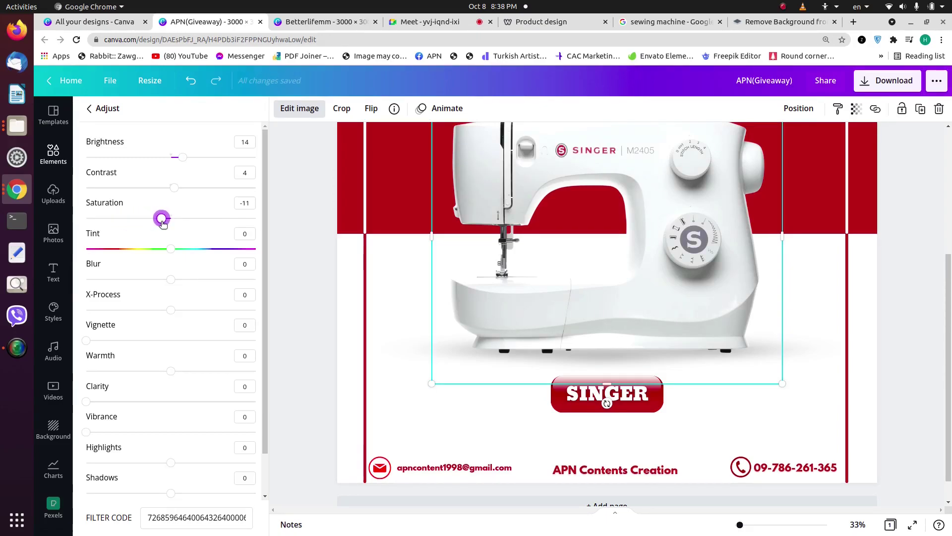
Step: Set saturation to -18, X-Process to 24, warmth to 15 and clarity to 5
drag(162, 223, 157, 224)
click(171, 278)
drag(176, 316, 192, 316)
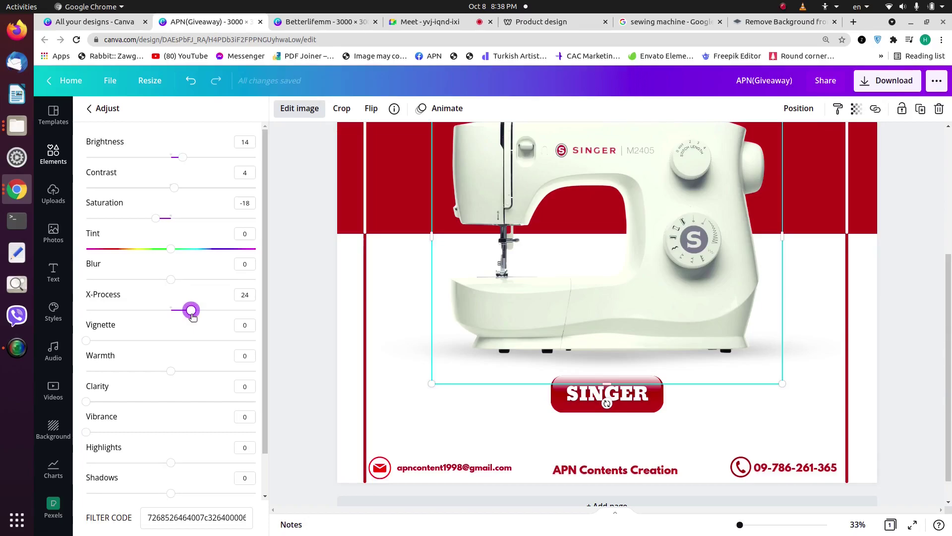
drag(171, 375, 185, 377)
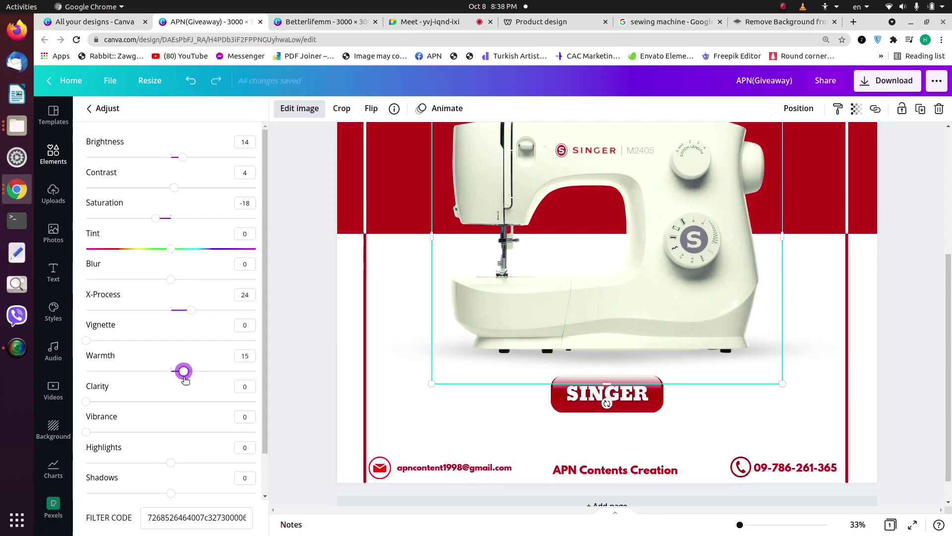
click(96, 402)
scroll(164, 442, down, 2)
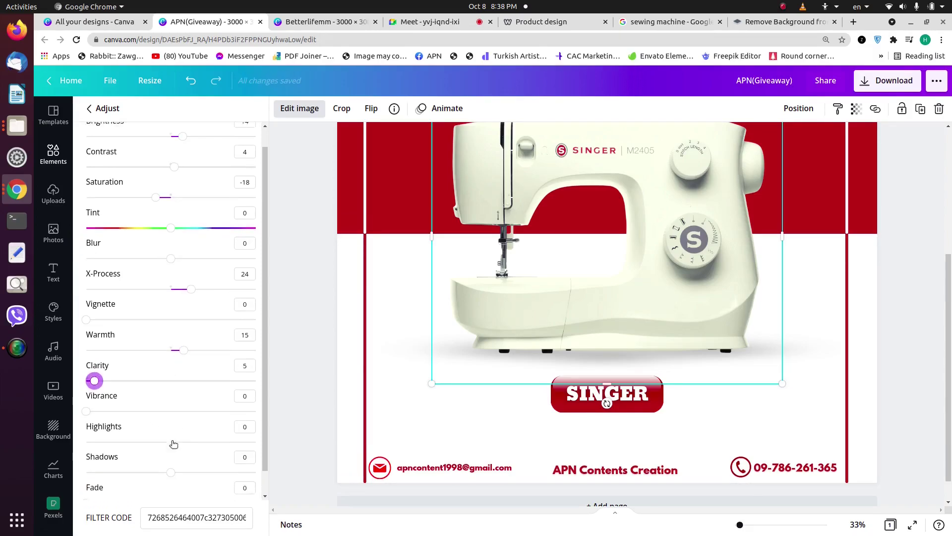
Step: Set highlights to -4 and shadows to -16, then close the photo adjustments
drag(177, 423, 248, 429)
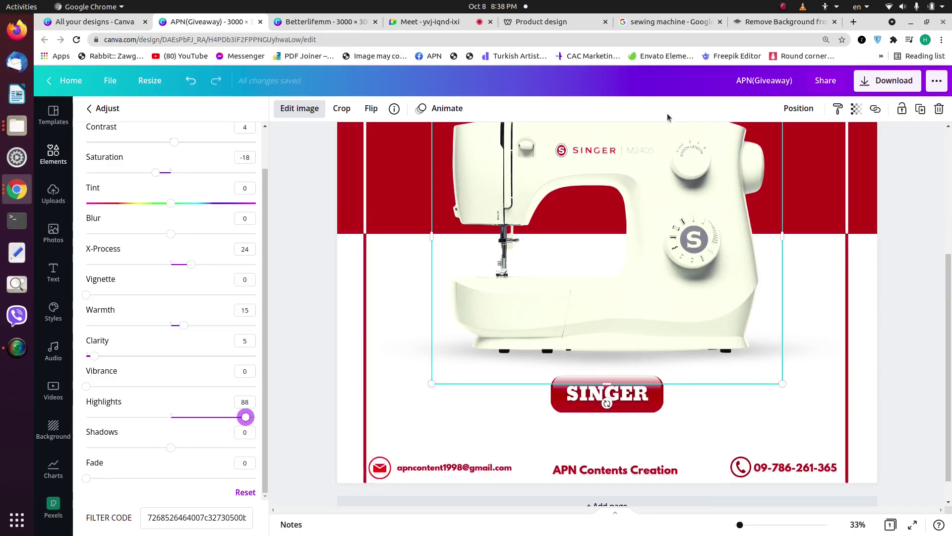
drag(246, 416, 278, 415)
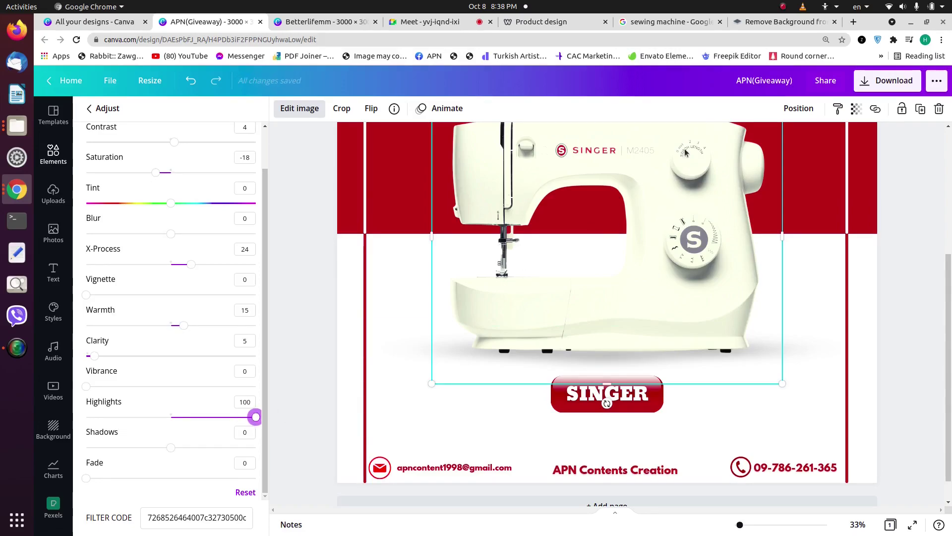
drag(255, 417, 188, 447)
drag(264, 451, 84, 449)
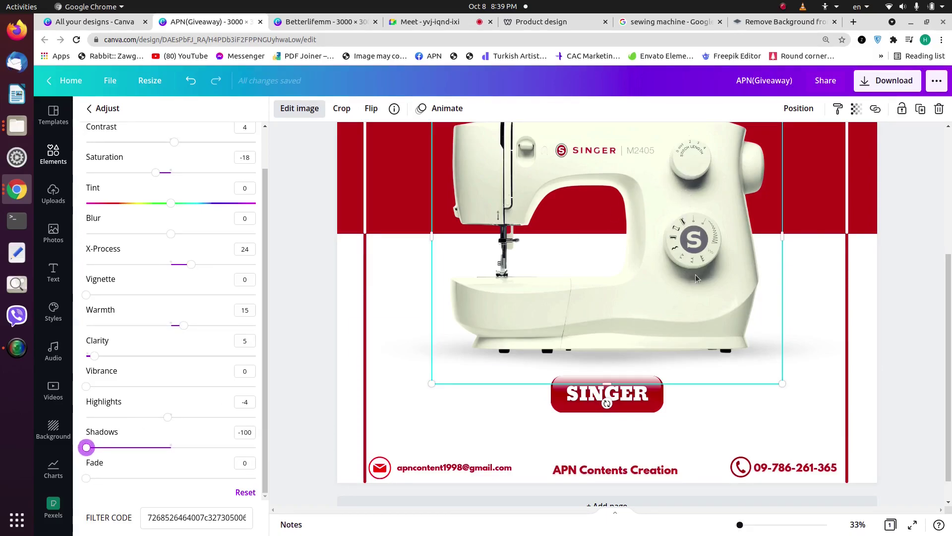
drag(86, 447, 2, 447)
drag(86, 447, 158, 450)
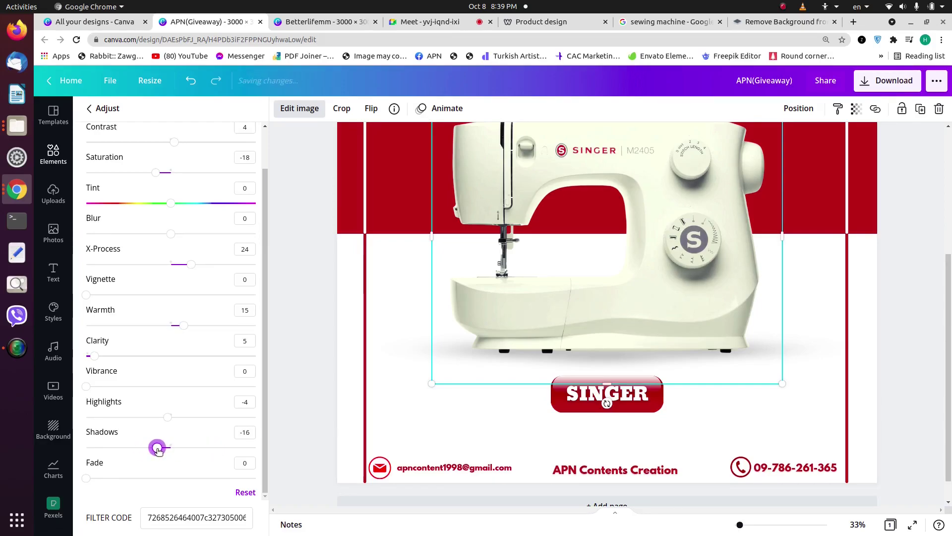
click(314, 259)
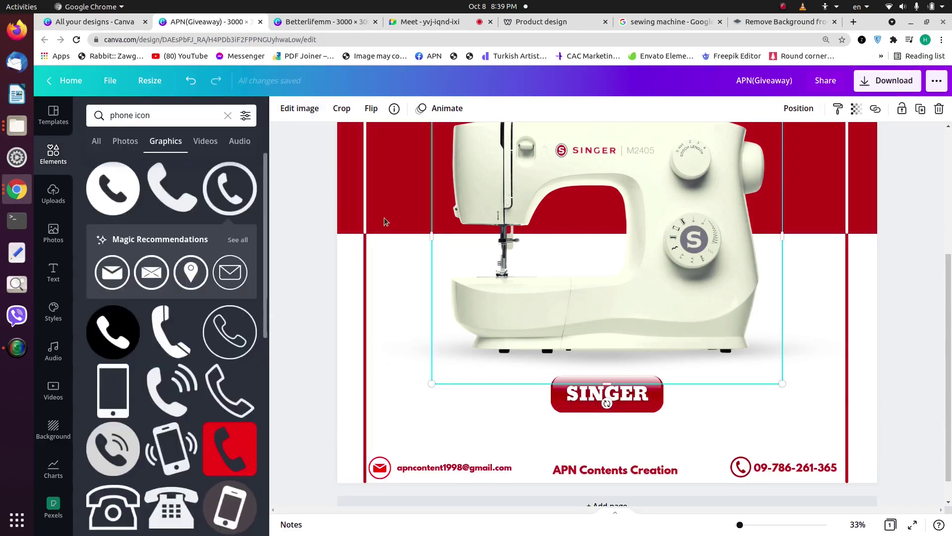
Step: Zoom out to the whole poster and nudge the Special Giveaway title slightly down
scroll(699, 292, up, 2)
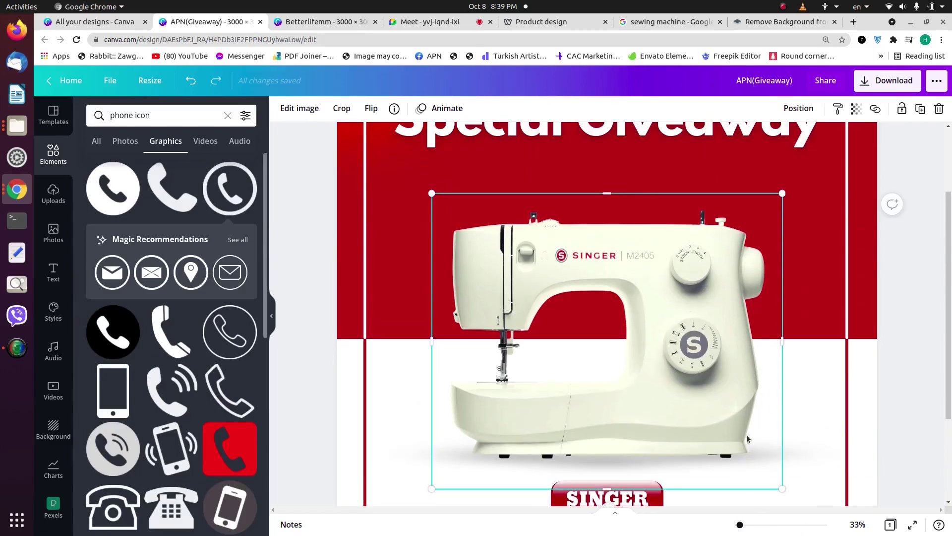
scroll(798, 367, down, 2)
drag(742, 528, 737, 525)
right_click(737, 525)
click(805, 301)
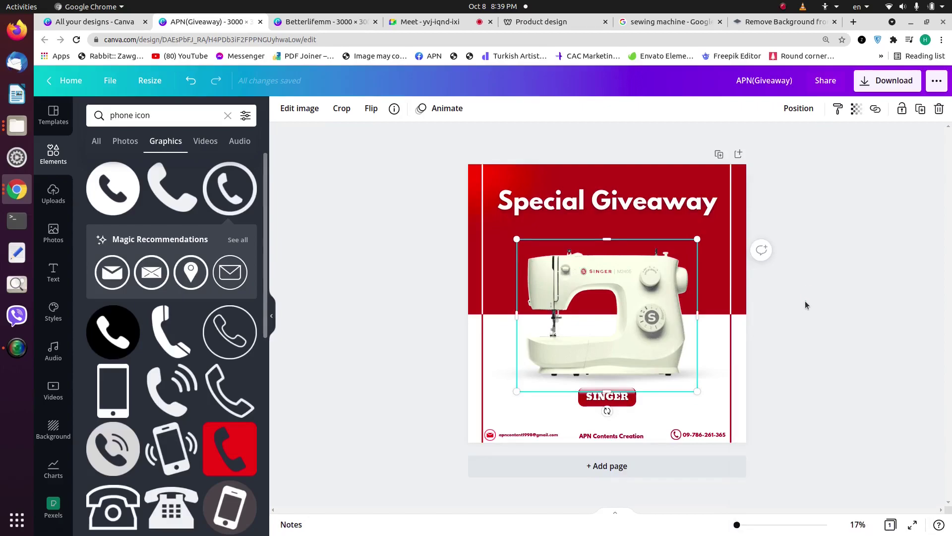
click(805, 300)
click(689, 221)
drag(691, 223, 691, 227)
right_click(691, 228)
click(581, 167)
click(584, 195)
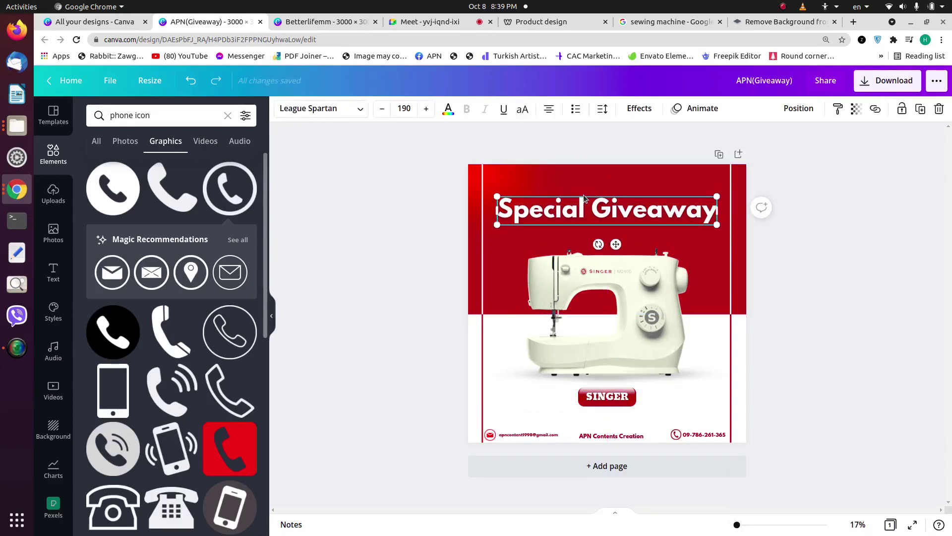
Step: Enter the word OCTOBER in all capitals and set it in League Gothic
double_click(583, 219)
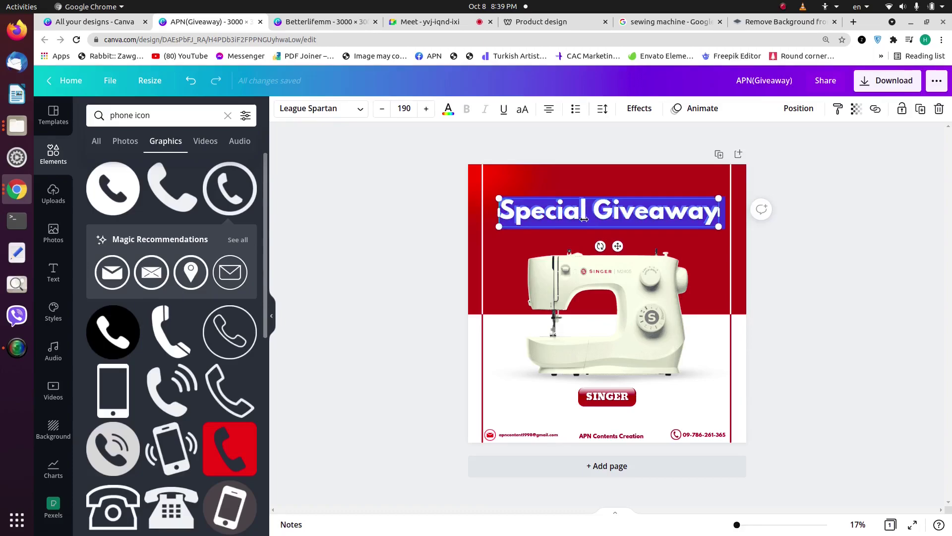
text(Oction)
text(er)
double_click(599, 224)
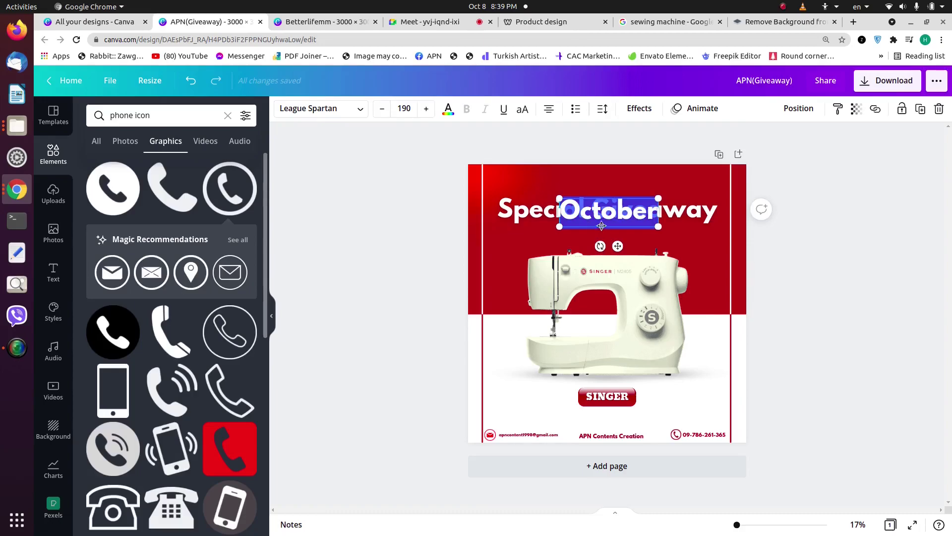
click(523, 109)
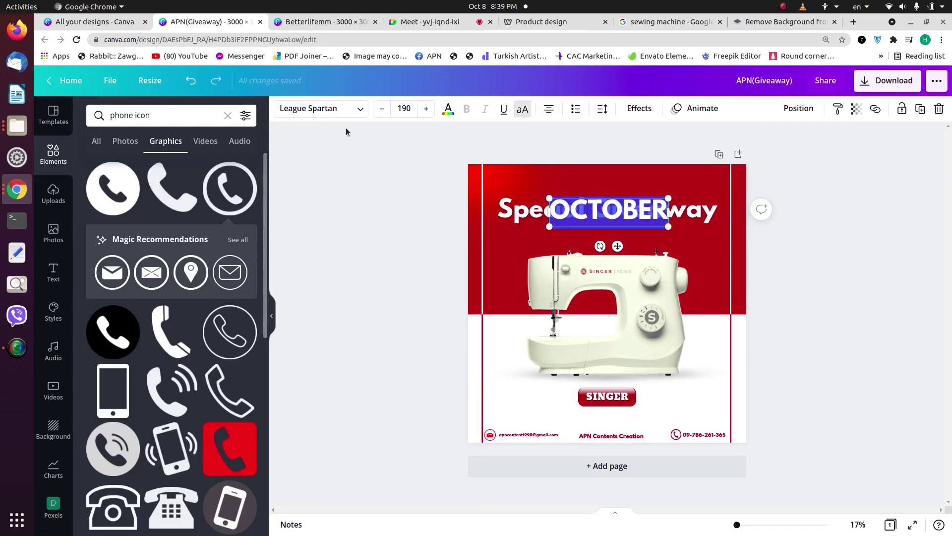
click(332, 110)
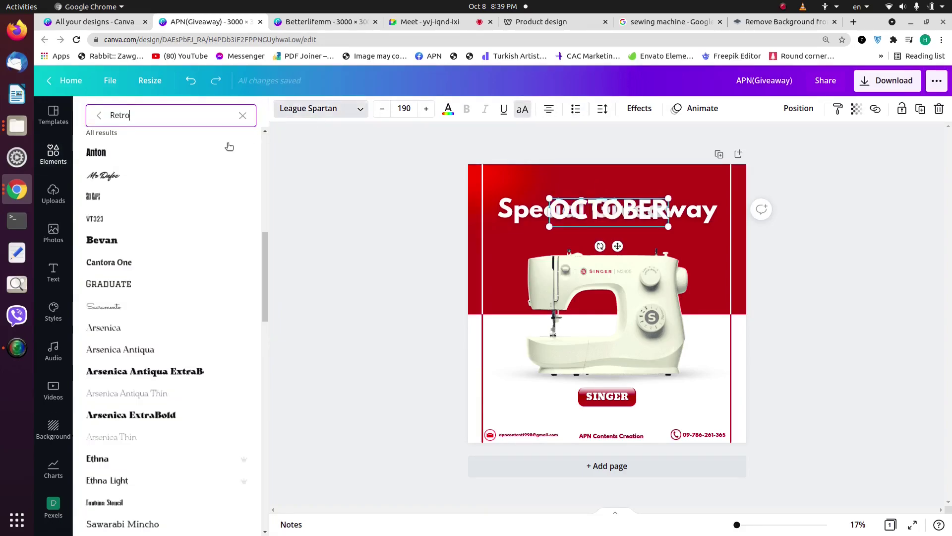
click(242, 115)
text(lea)
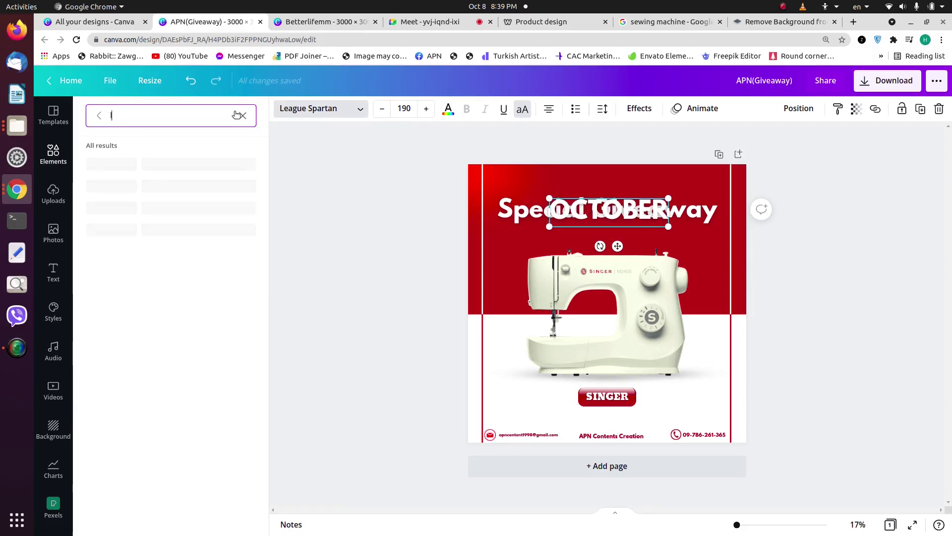
text(gue)
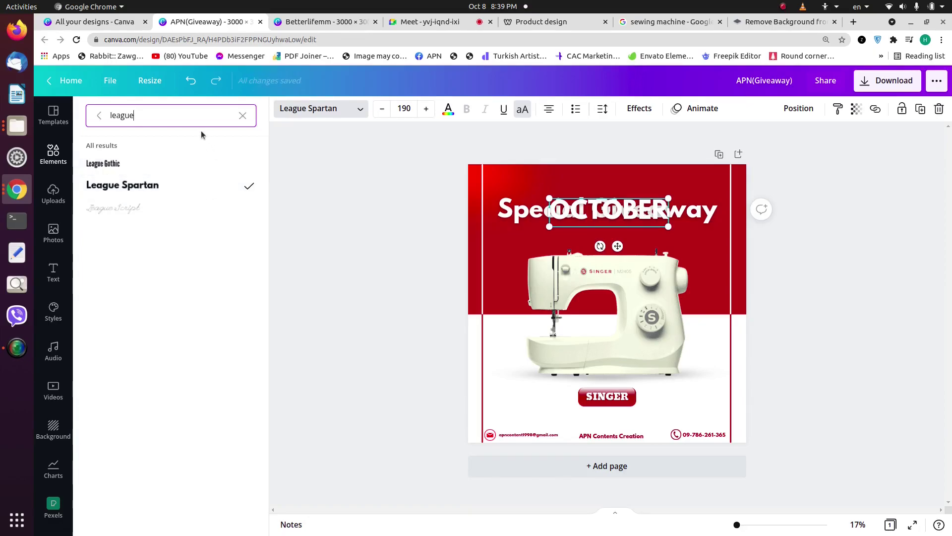
click(177, 162)
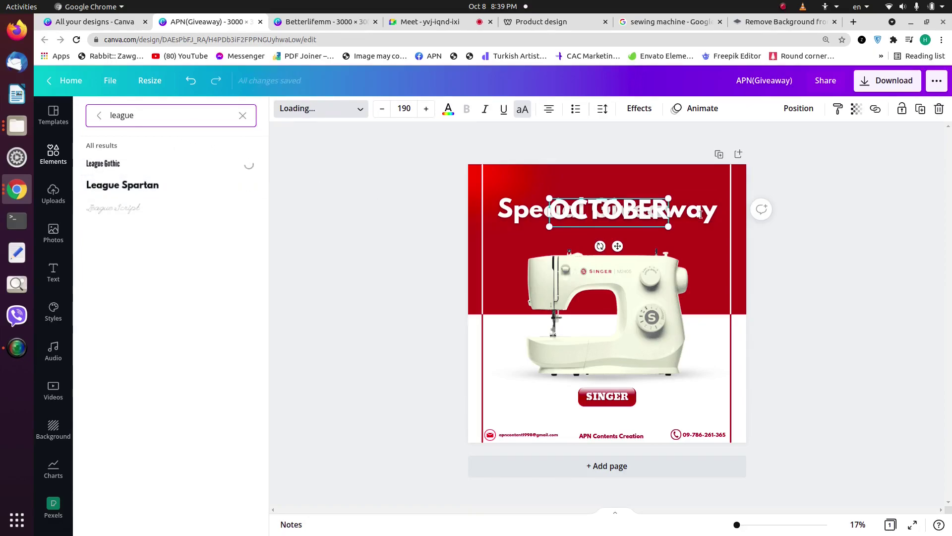
Step: Enlarge OCTOBER to size 247 and browse the full font list for it
drag(637, 227, 613, 187)
click(829, 217)
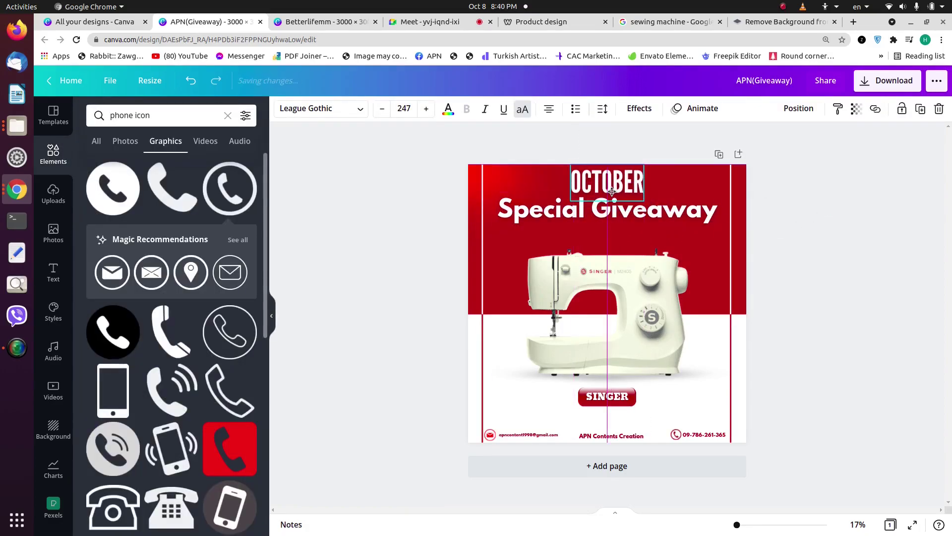
click(346, 108)
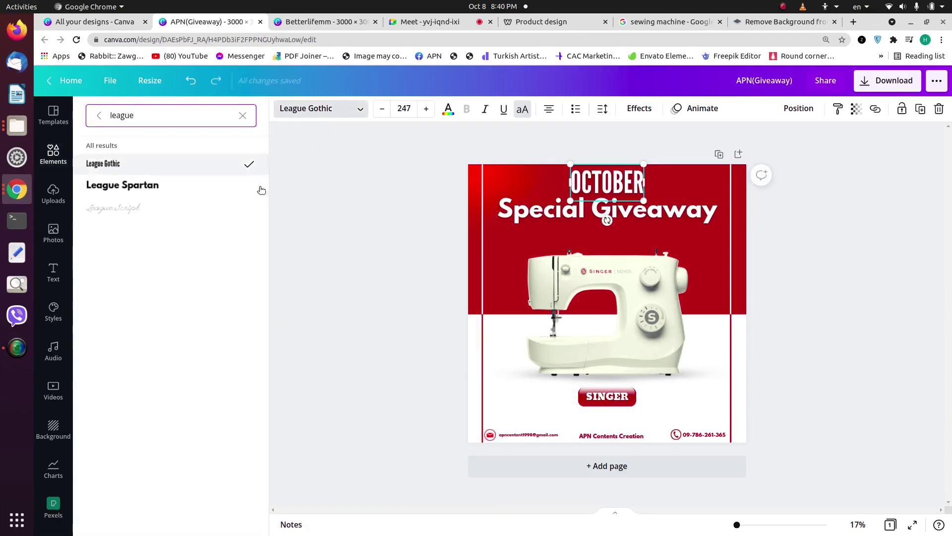
click(102, 121)
scroll(173, 218, down, 8)
scroll(184, 231, down, 6)
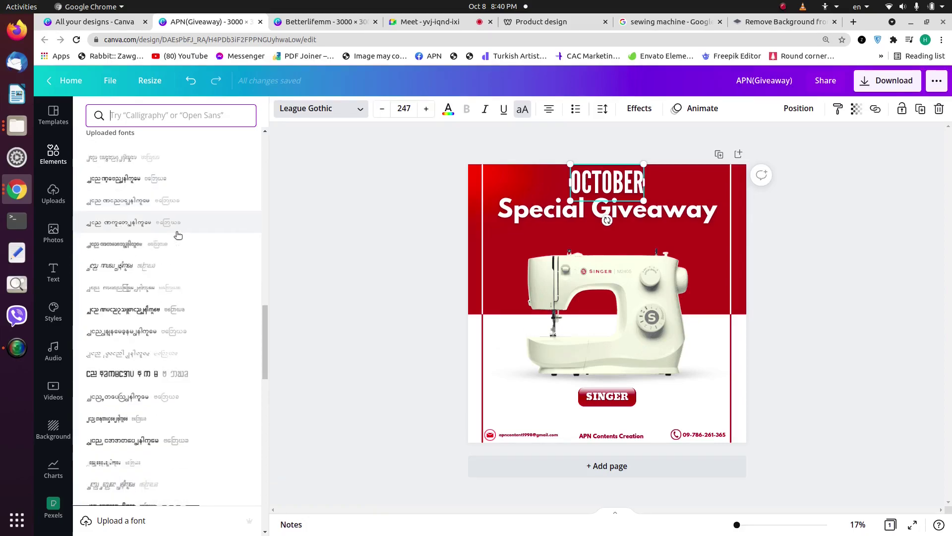
Step: Try a Burmese font on OCTOBER, then delete the OCTOBER text box
click(651, 188)
click(630, 187)
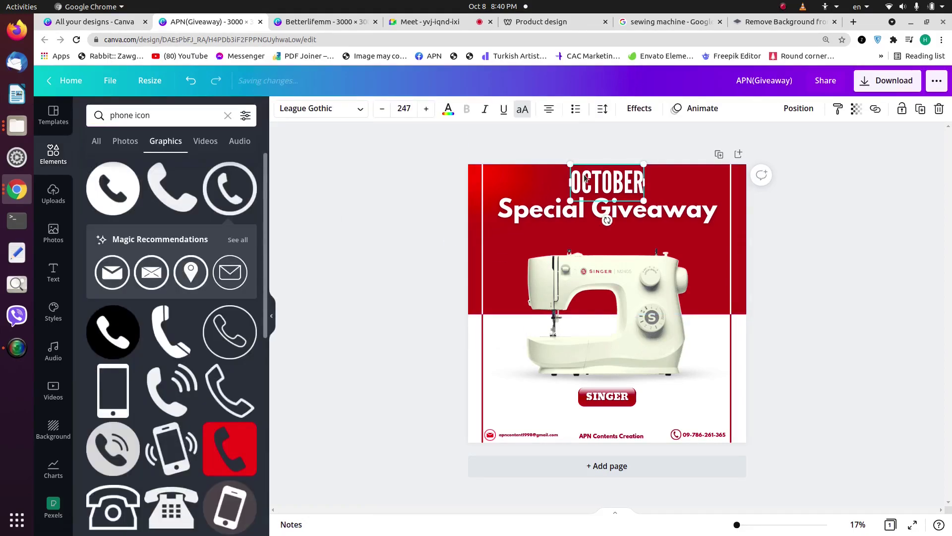
click(346, 113)
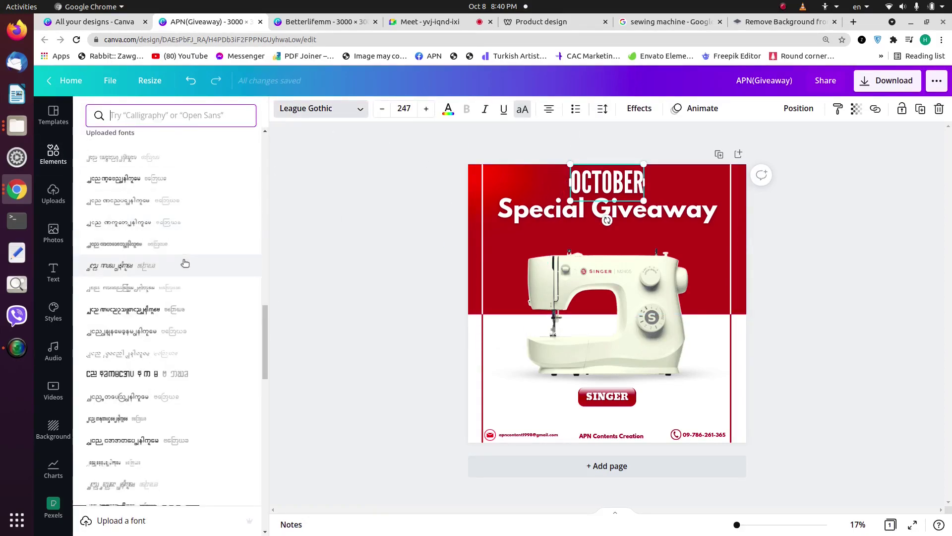
click(183, 317)
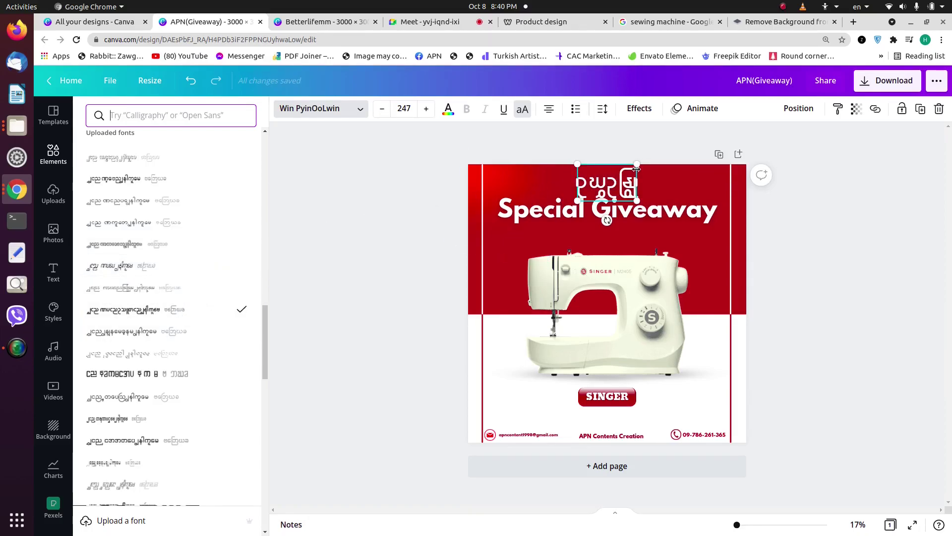
click(606, 183)
key(Delete)
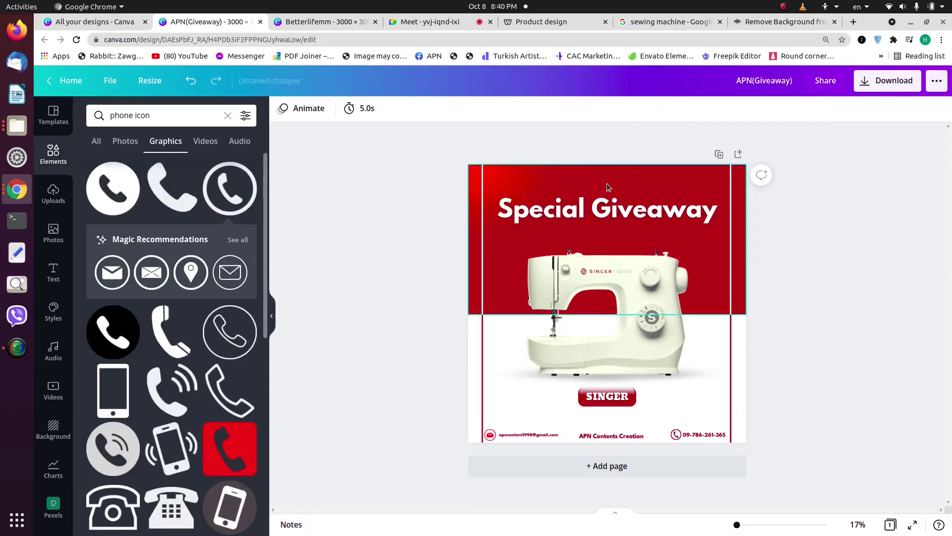
Step: Nudge the Special Giveaway heading slightly down
click(604, 215)
drag(603, 214, 603, 217)
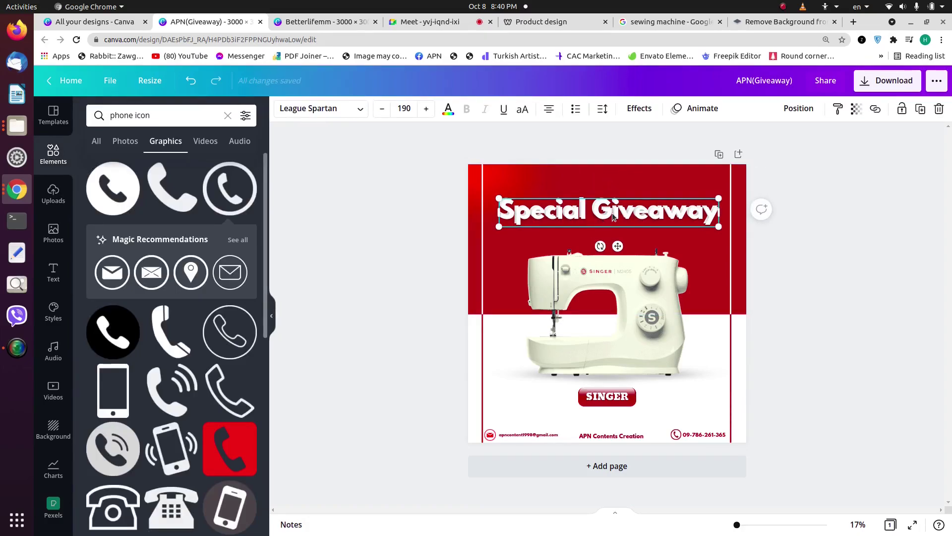
click(458, 184)
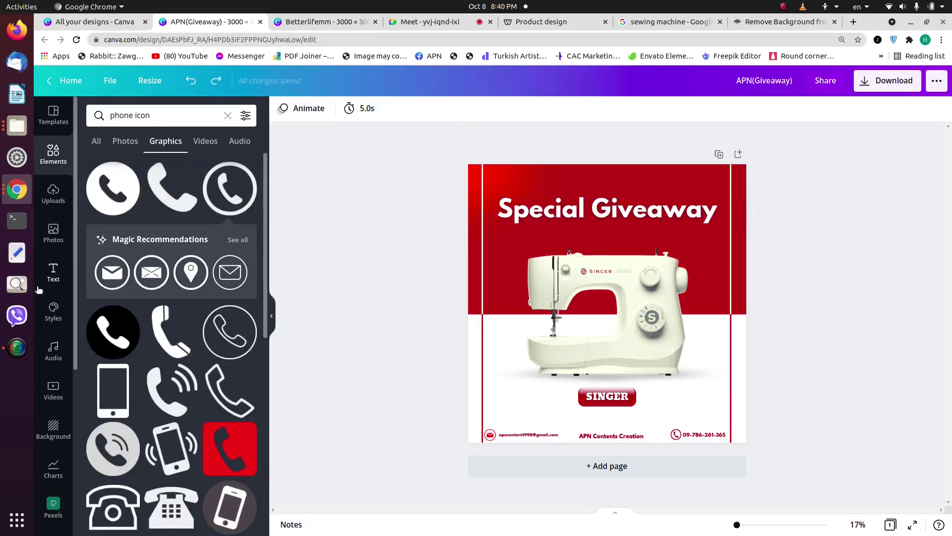
Step: Add a new heading, enlarge it to size 184 and set it in Win ShwayBo
click(53, 272)
click(144, 166)
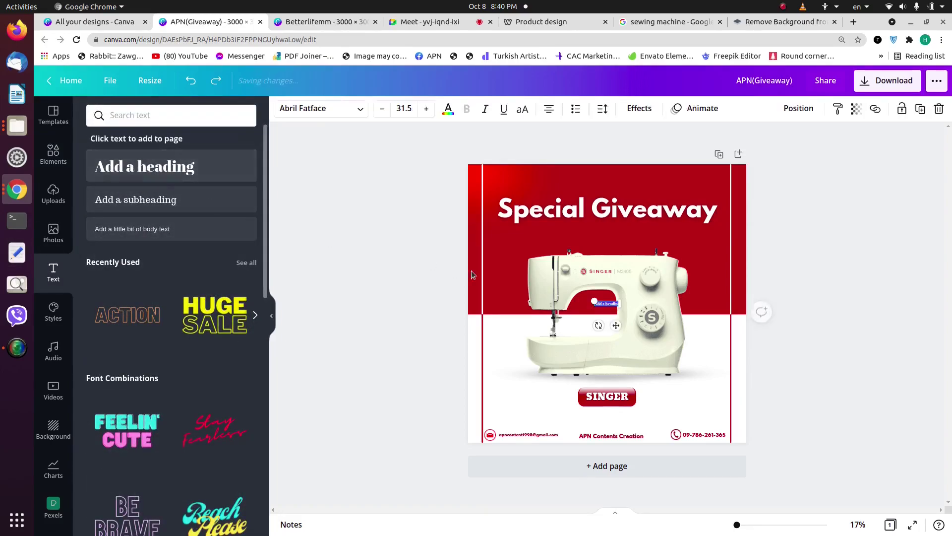
drag(592, 299, 471, 279)
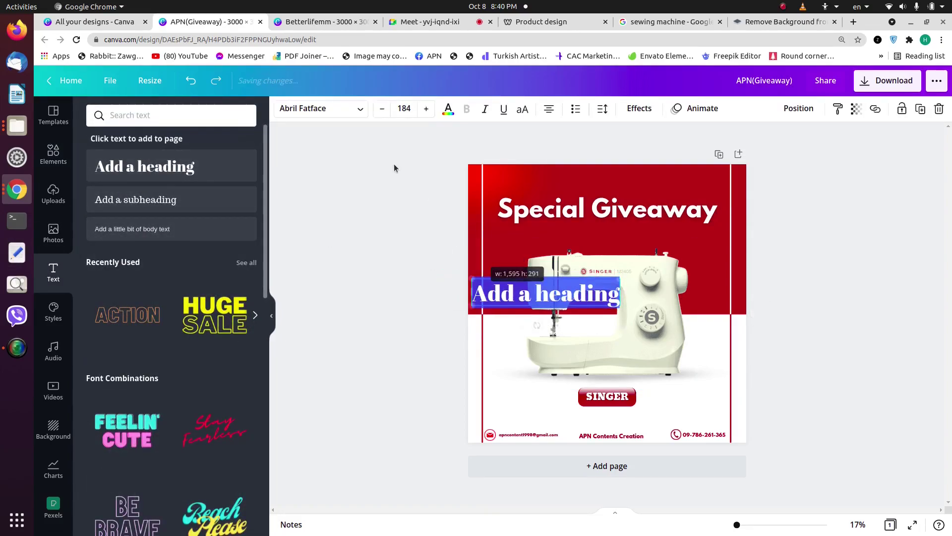
click(298, 108)
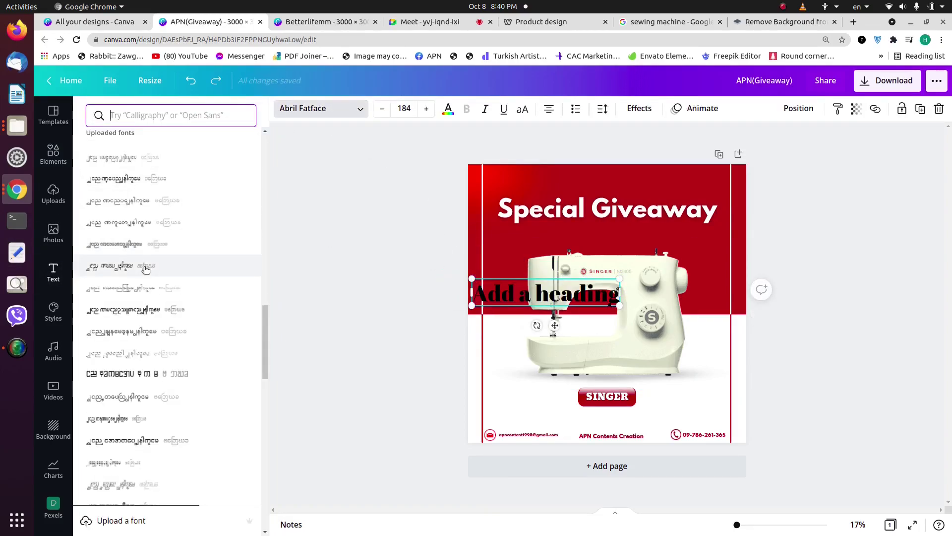
click(149, 309)
double_click(529, 293)
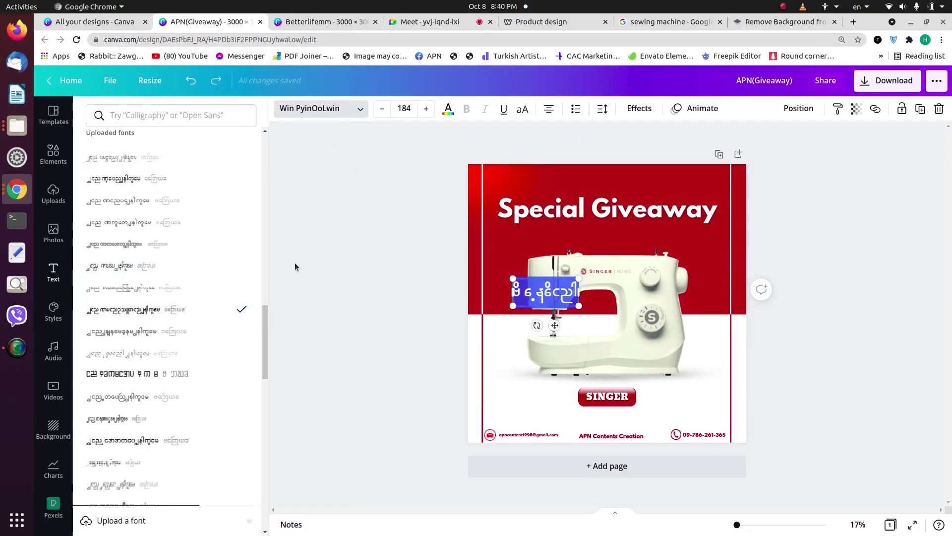
click(223, 394)
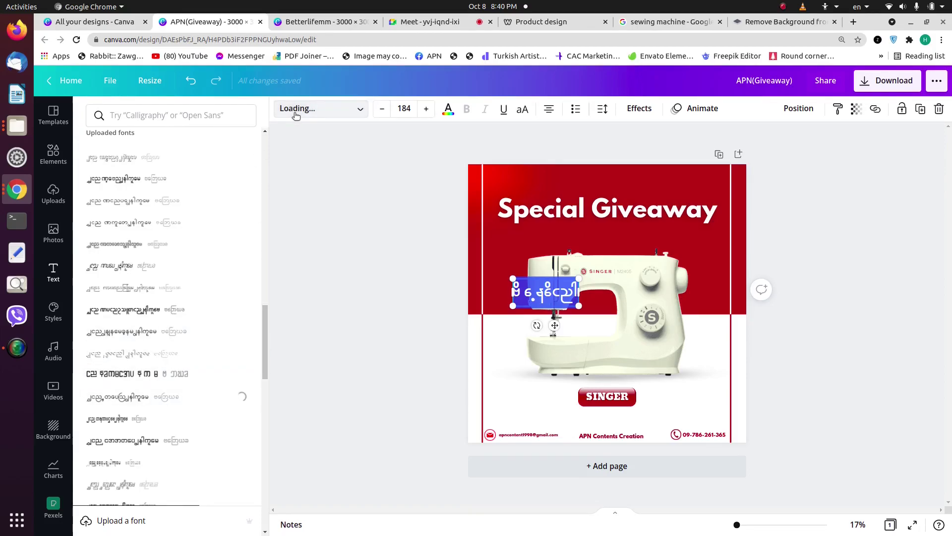
key(Escape)
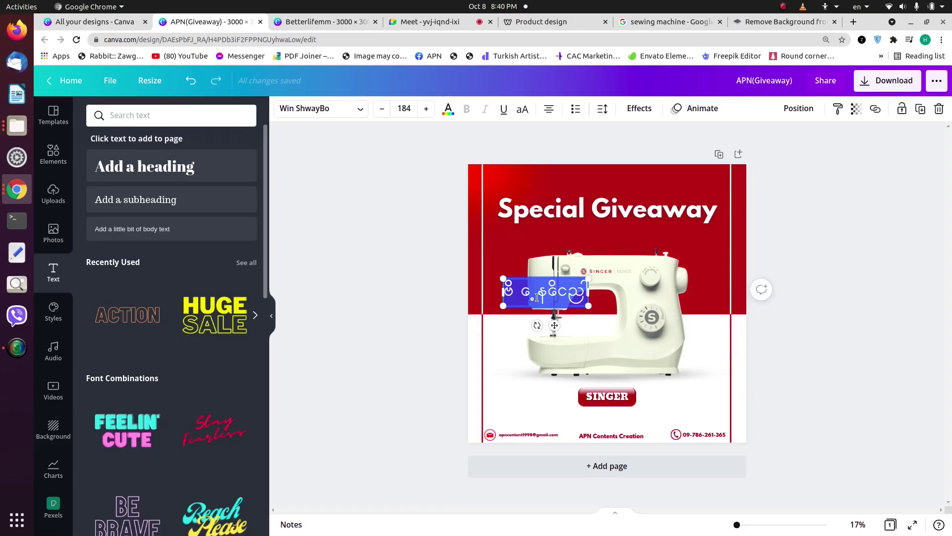
Step: Type the Burmese October-special phrase into the heading, ending with အတွက် and အထူး on two lines
text(aေခယူ)
key(BackSpace)
key(BackSpace)
text(ါပ)
key(BackSpace)
text(က်တို)
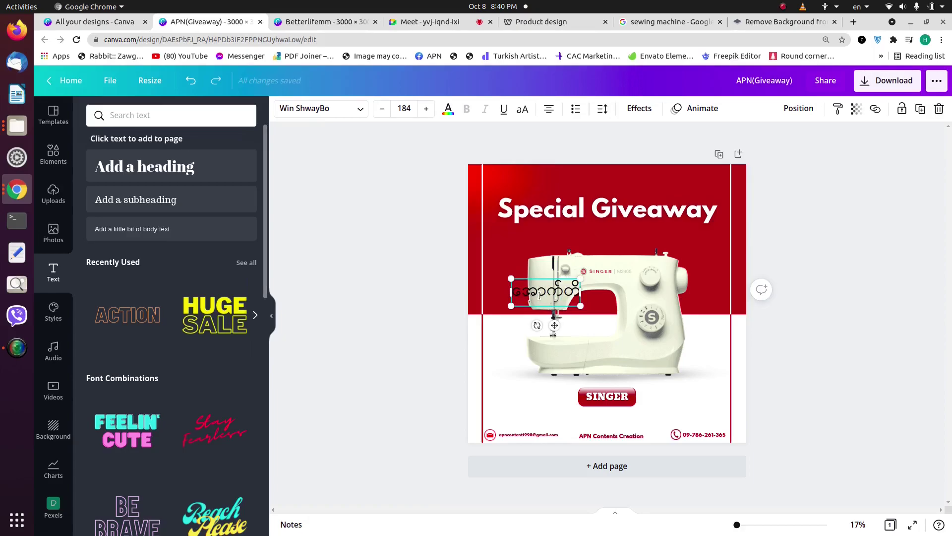
text(ဘာလတ)
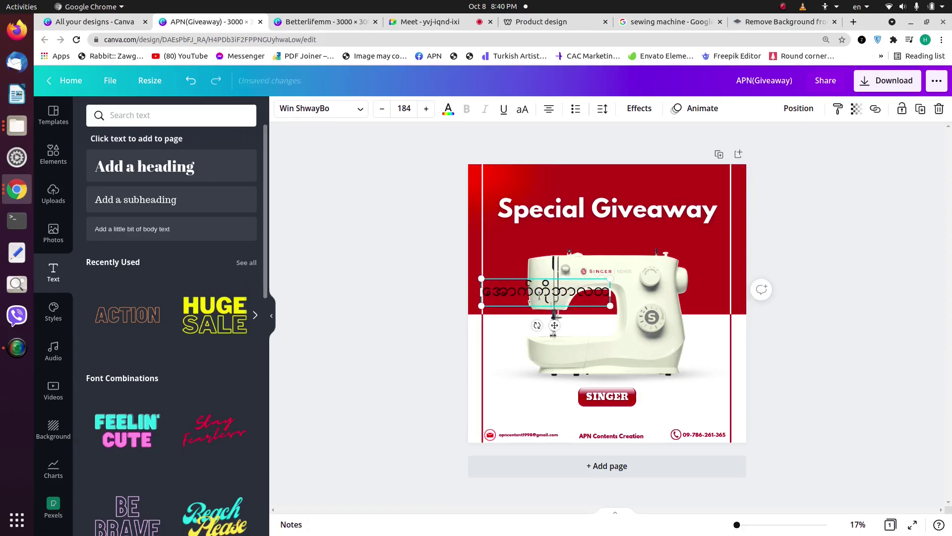
key(BackSpace)
text(အတွက်မထ)
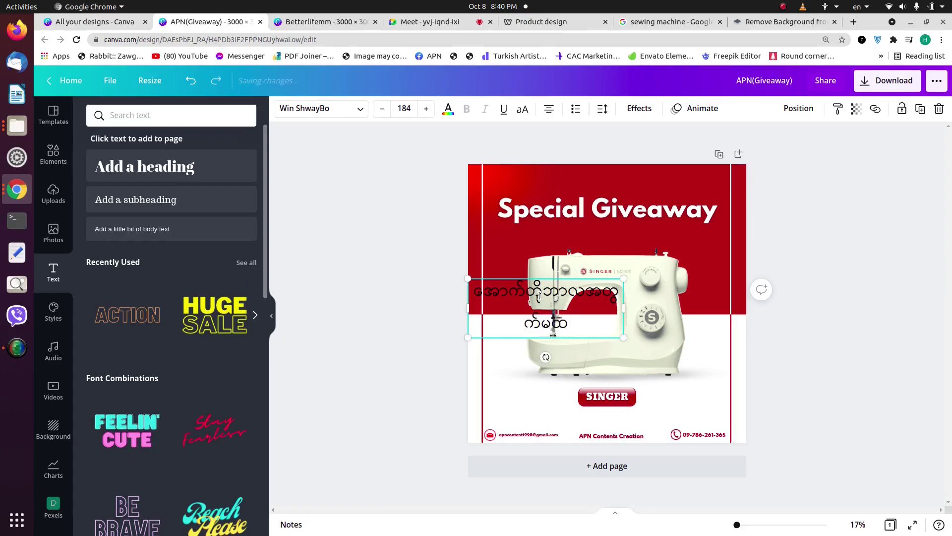
key(BackSpace)
text(အထ)
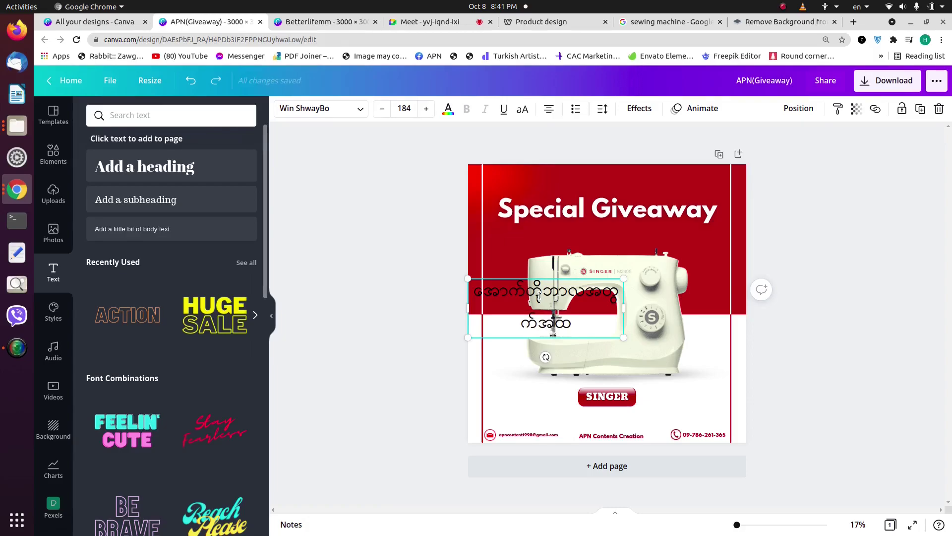
text(ူး)
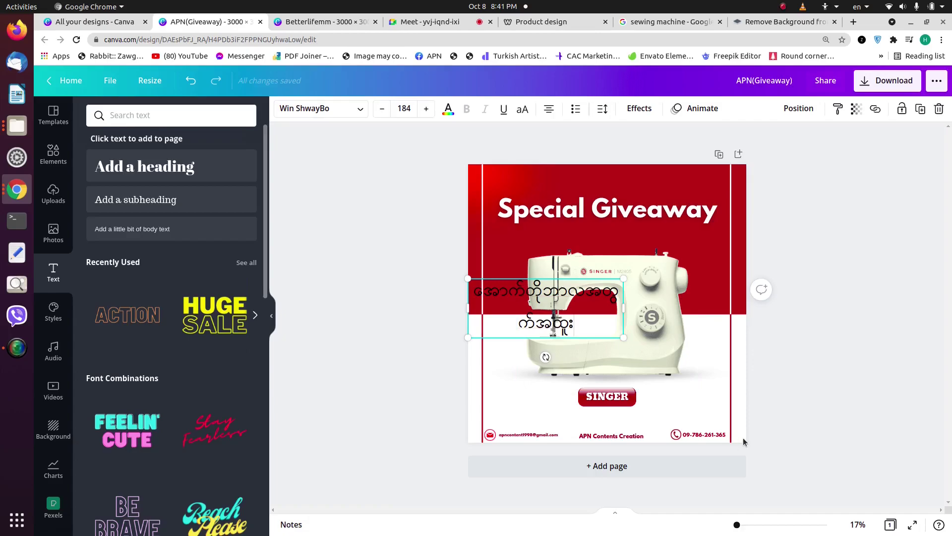
Step: Put the Burmese line on one row above Special Giveaway and enlarge Special Giveaway to 201
drag(623, 307, 716, 296)
click(825, 250)
drag(670, 211, 680, 177)
click(693, 224)
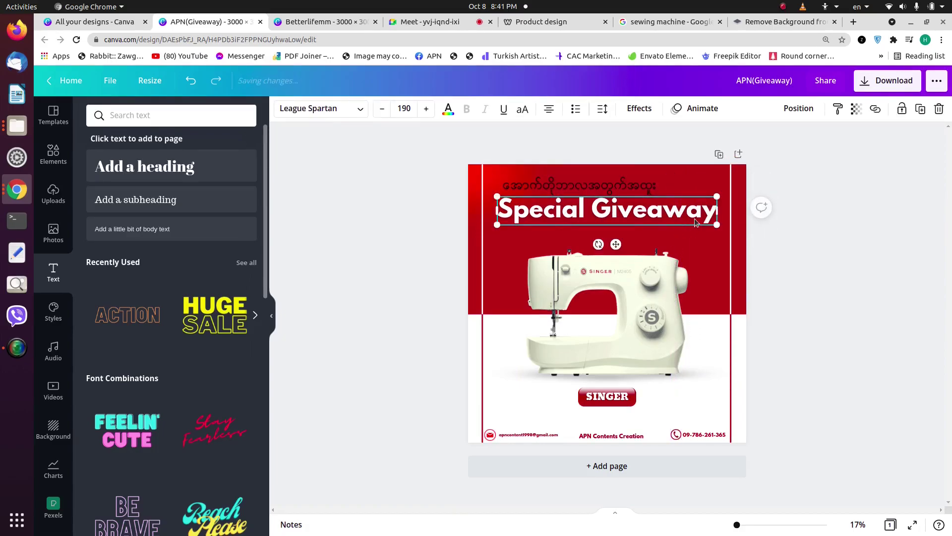
drag(723, 222, 734, 224)
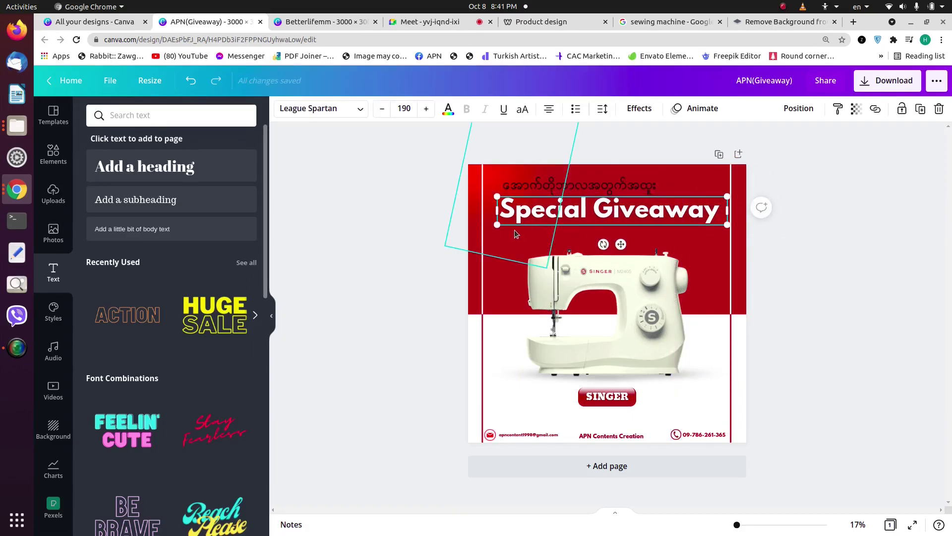
drag(495, 226, 486, 226)
mouse_move(727, 208)
mouse_down()
mouse_move(715, 204)
mouse_move(727, 226)
mouse_up()
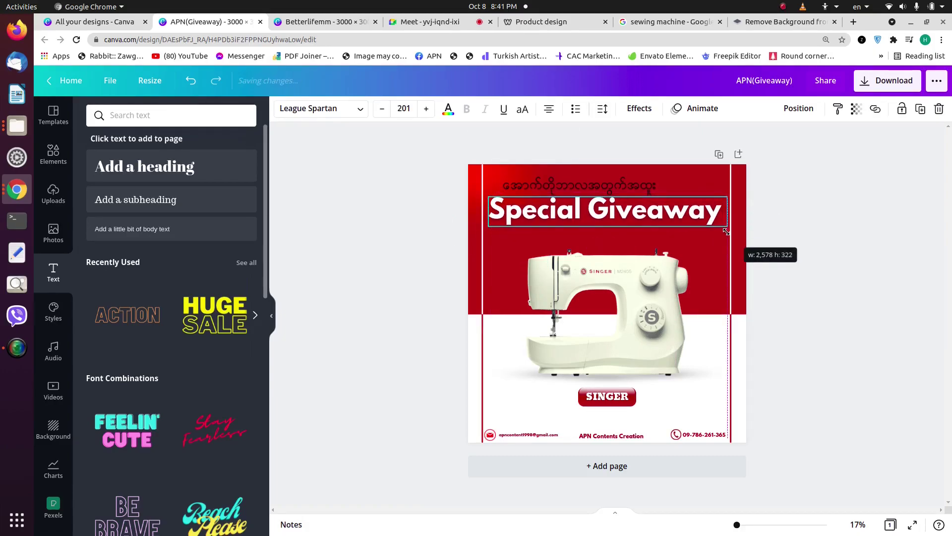
Step: Centre Special Giveaway and the Burmese line horizontally on the page
click(798, 109)
click(791, 206)
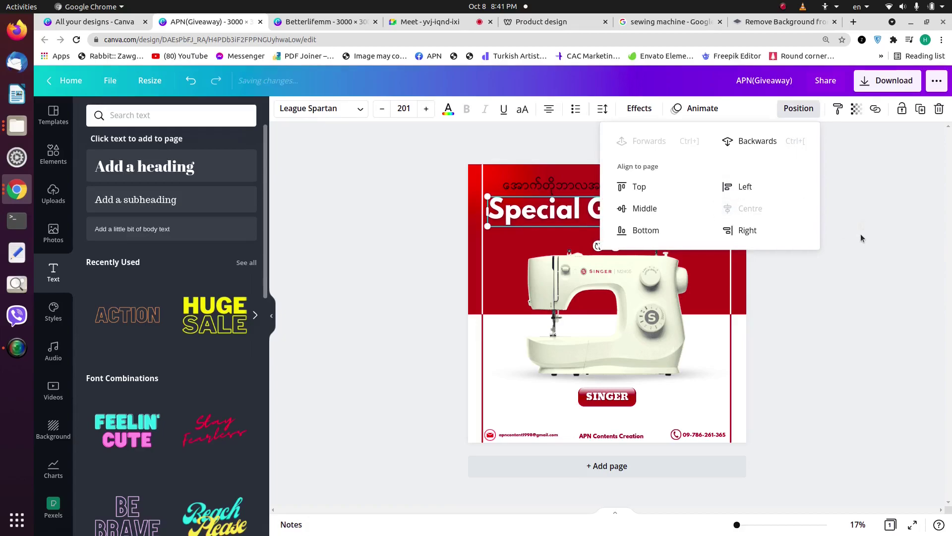
click(861, 236)
click(650, 190)
click(798, 109)
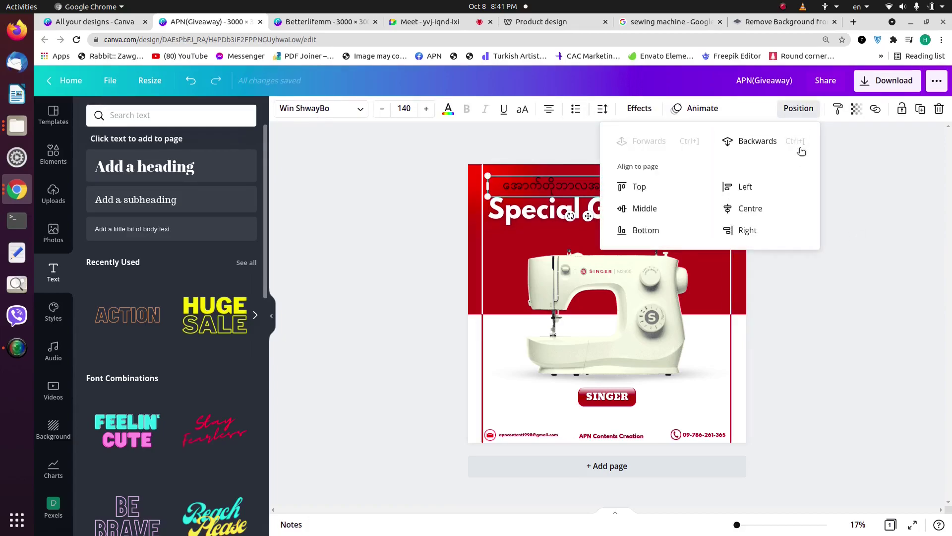
click(793, 206)
Step: Make the Burmese text white with a Lift effect at 32 and nudge it slightly up
click(449, 110)
click(218, 167)
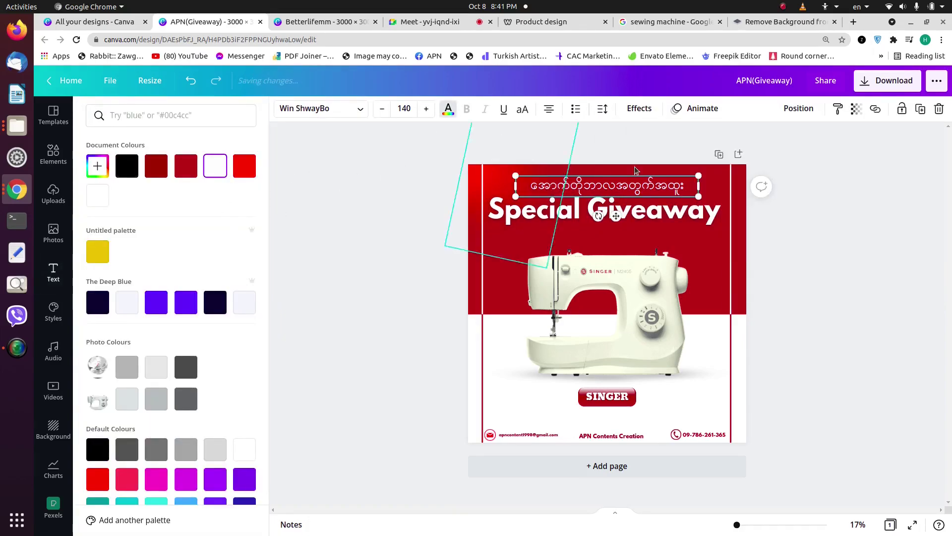
click(640, 108)
click(224, 184)
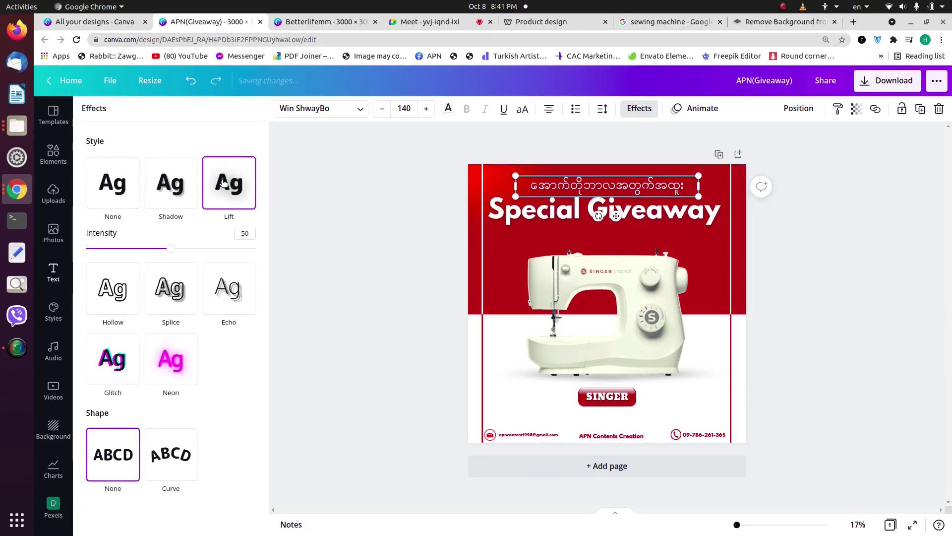
drag(169, 246, 138, 246)
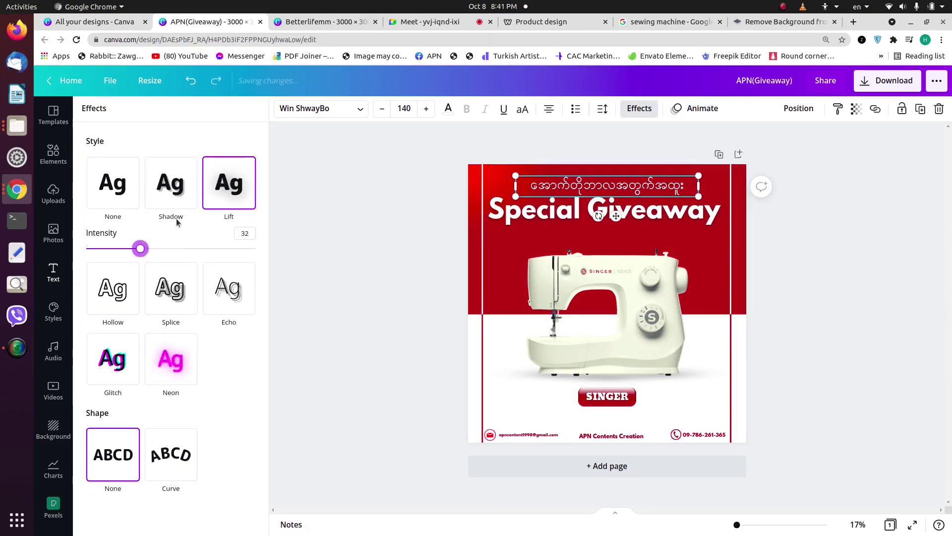
click(802, 240)
click(677, 193)
drag(663, 189, 662, 183)
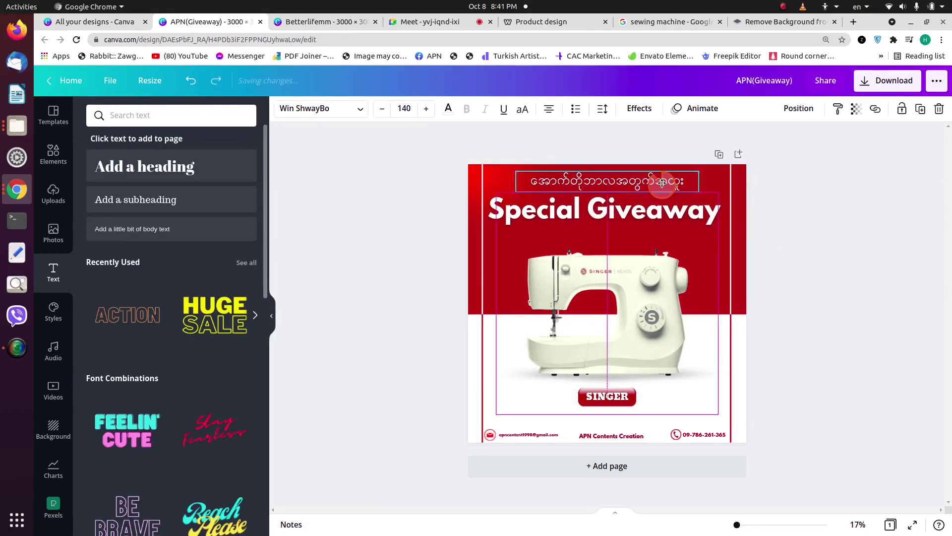
right_click(663, 184)
click(840, 234)
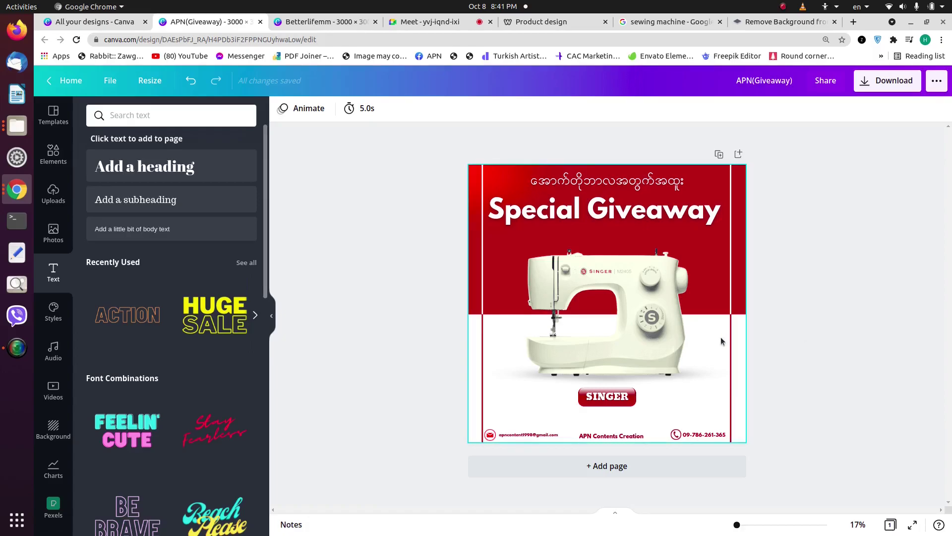
Step: Search the Elements library for 'price' graphics
click(66, 166)
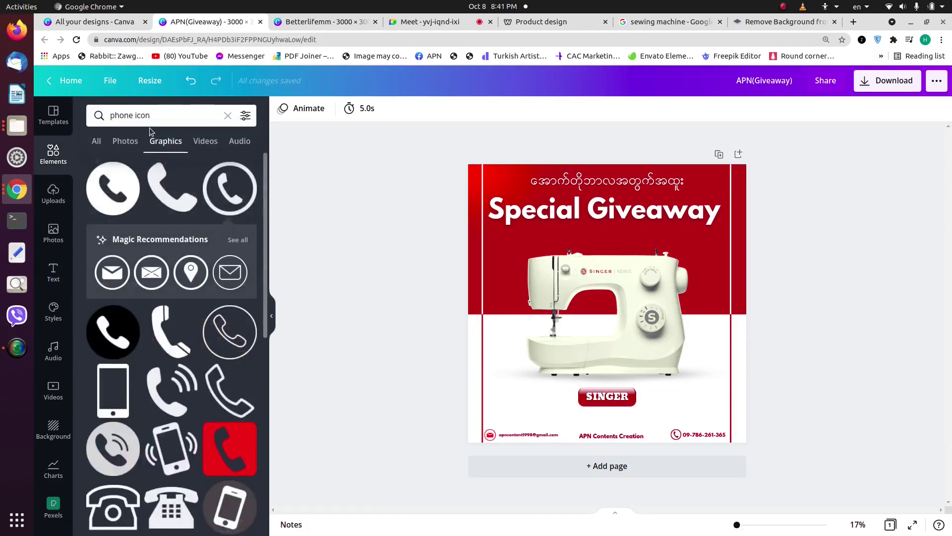
click(227, 115)
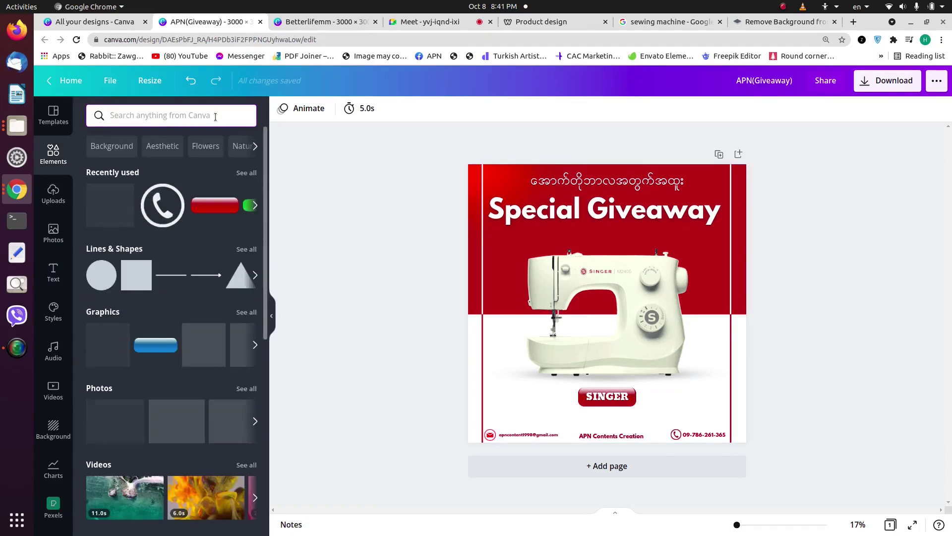
text(price)
key(Return)
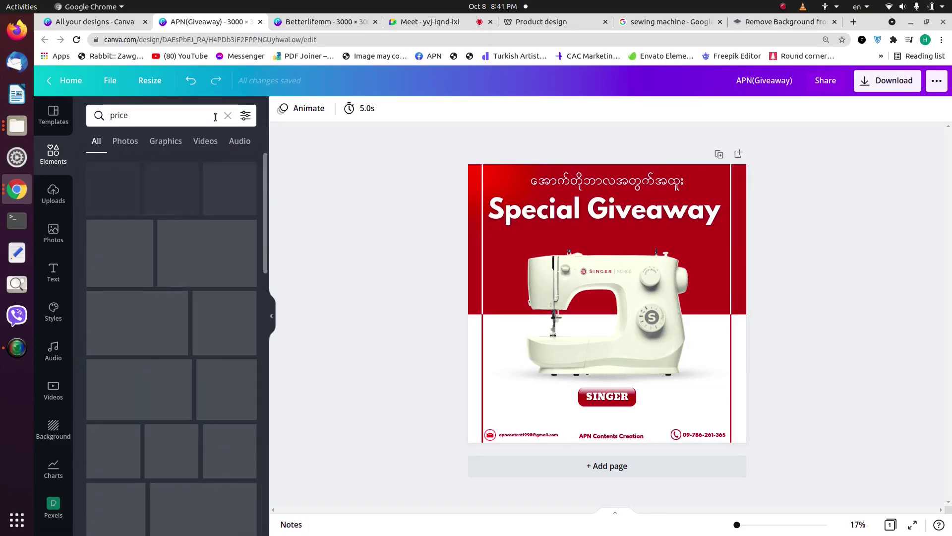
click(156, 148)
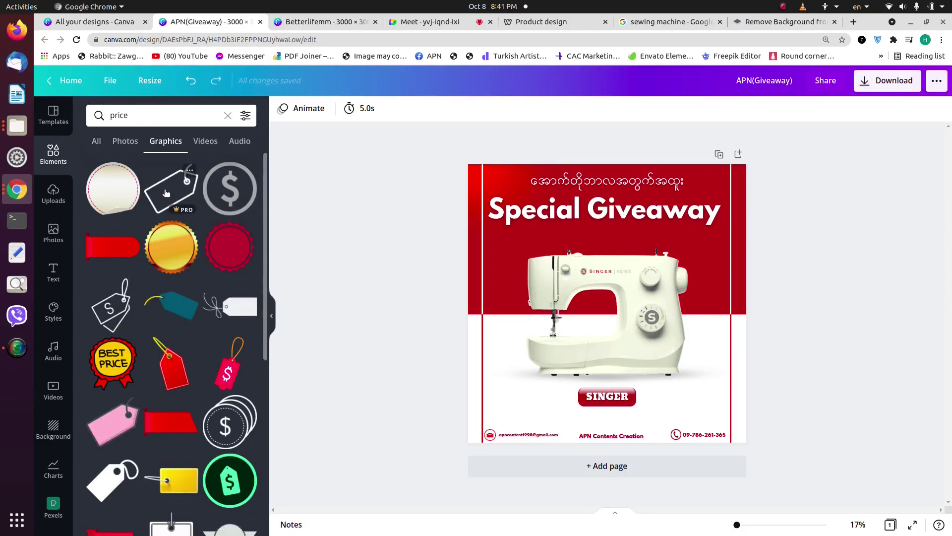
Step: Duplicate the Special Giveaway headline and change it to dark red '350000 mmk'
click(588, 224)
drag(580, 271, 580, 339)
double_click(581, 339)
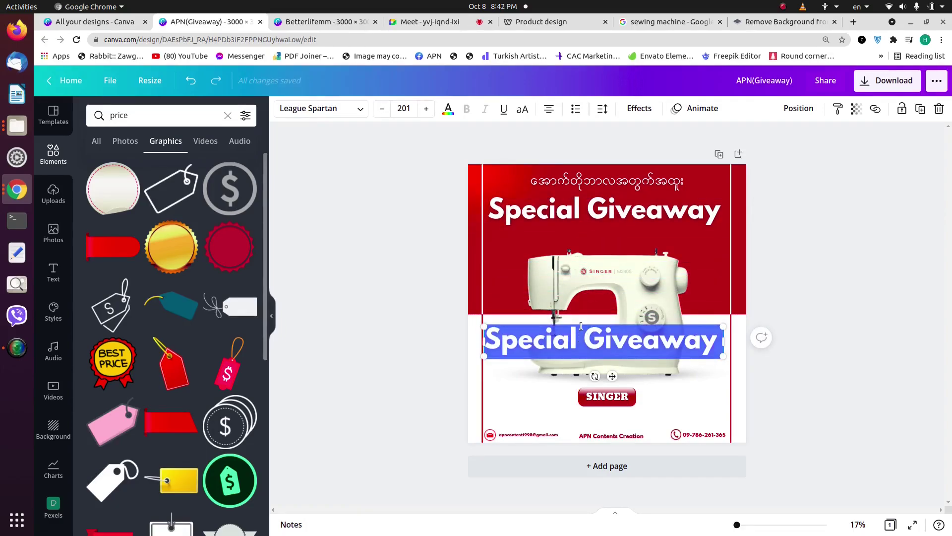
text(350)
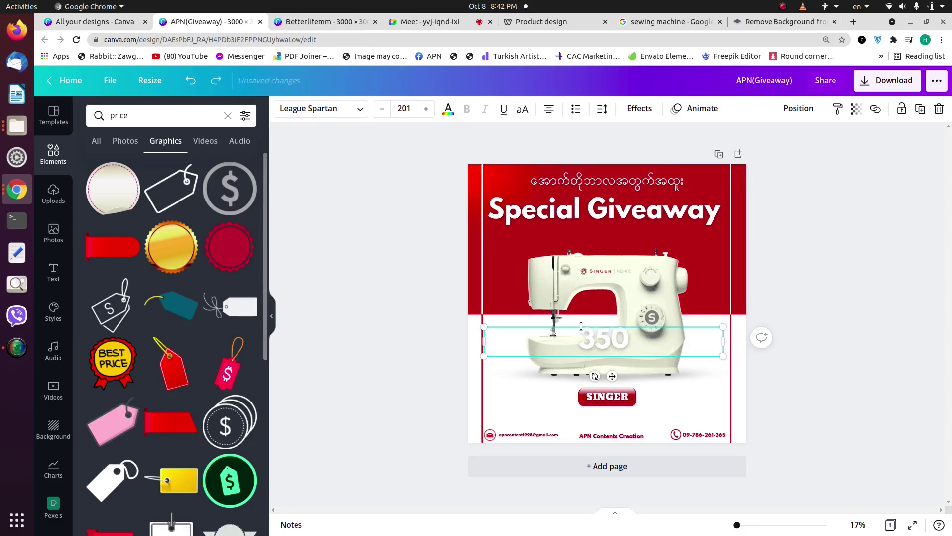
text(000 mmk)
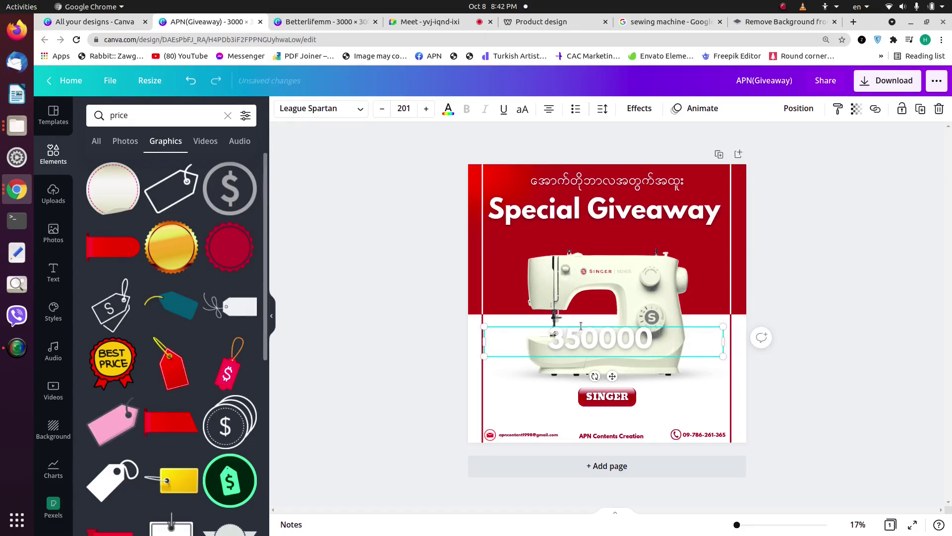
click(448, 110)
click(157, 165)
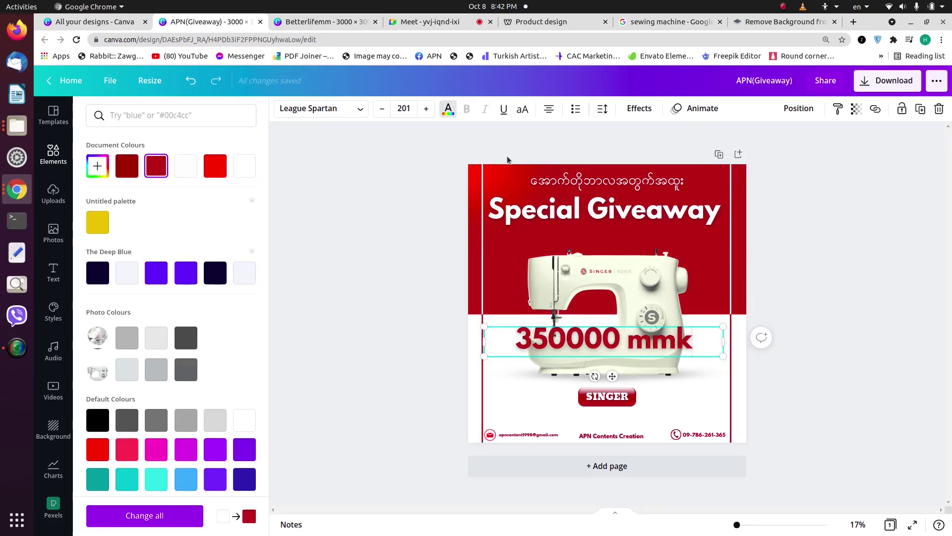
Step: Shrink the price to size 61.6, remove its Lift effect, and place it beside SINGER
drag(727, 326, 613, 341)
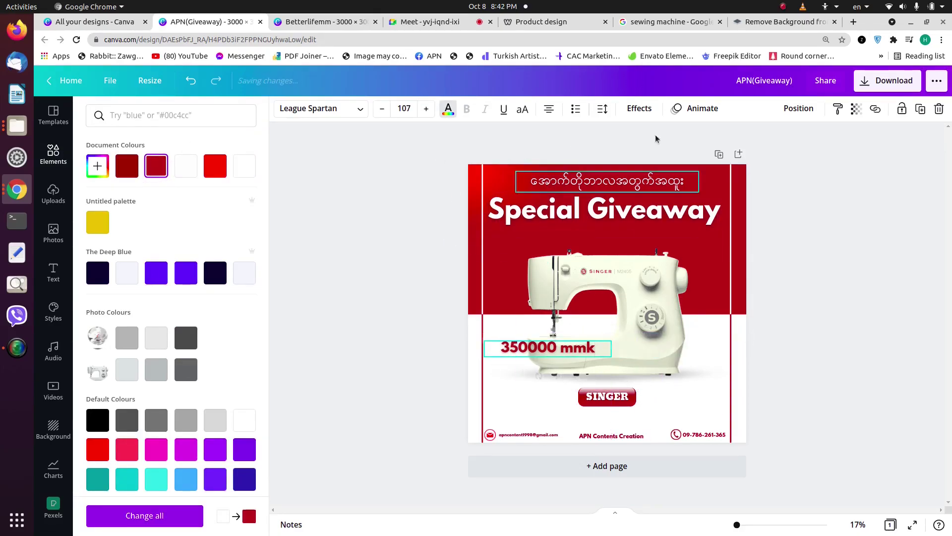
click(640, 108)
click(119, 195)
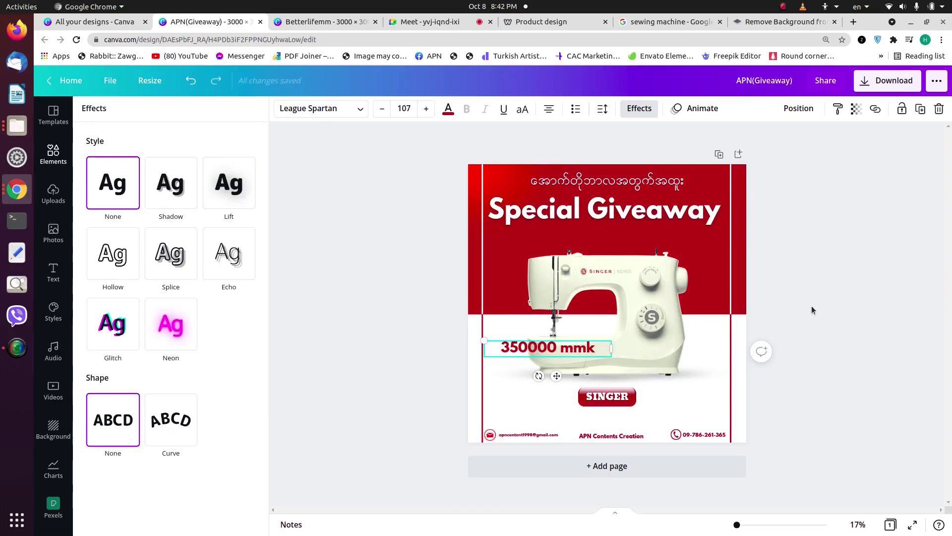
click(760, 309)
drag(573, 351, 632, 416)
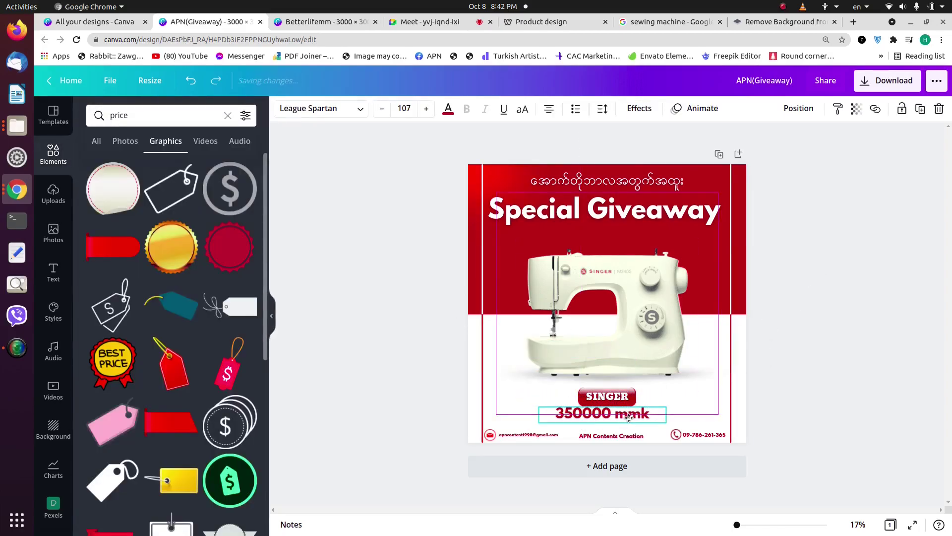
drag(643, 414, 667, 401)
click(582, 417)
click(819, 342)
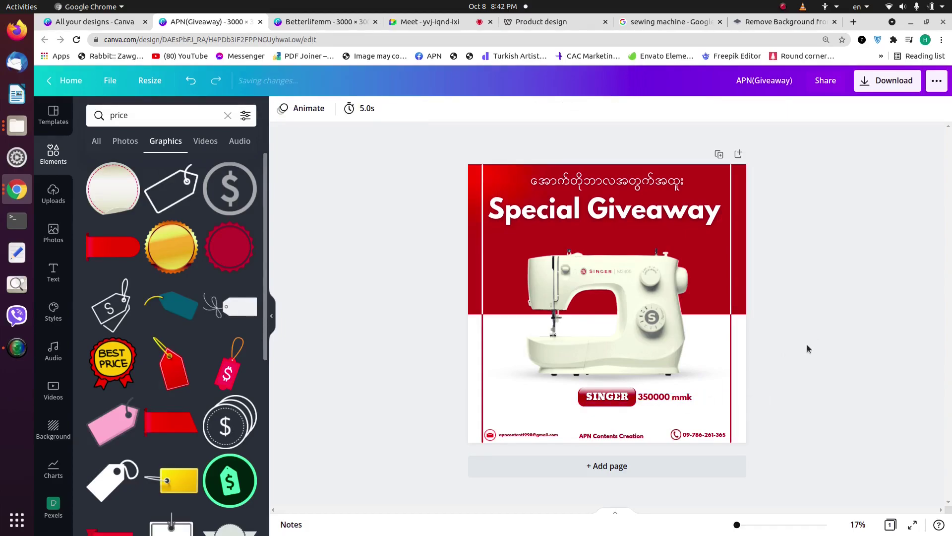
Step: Centre the 350000 mmk price beneath the SINGER label
drag(666, 410, 629, 416)
click(796, 111)
click(846, 278)
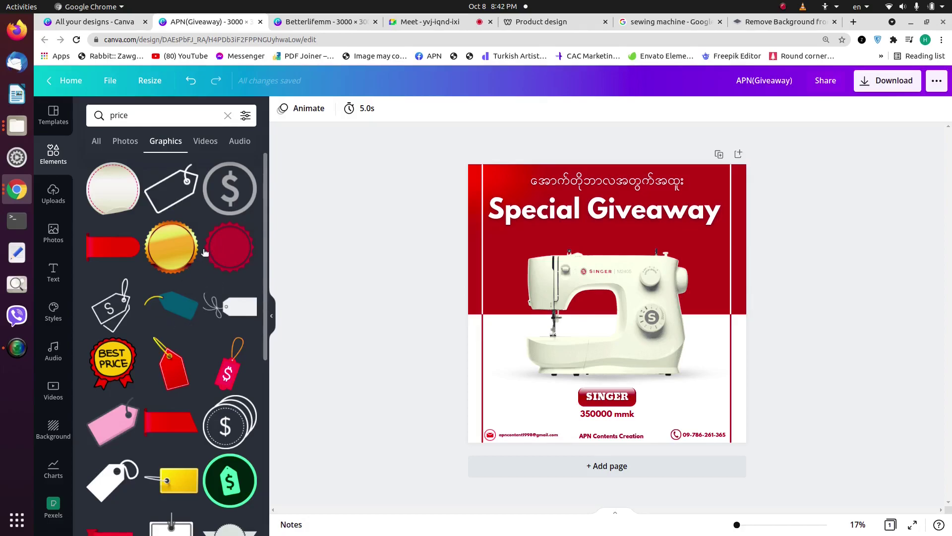
Step: Add the red seal badge, shrink it beside the price, and recolour its dark part white
click(220, 265)
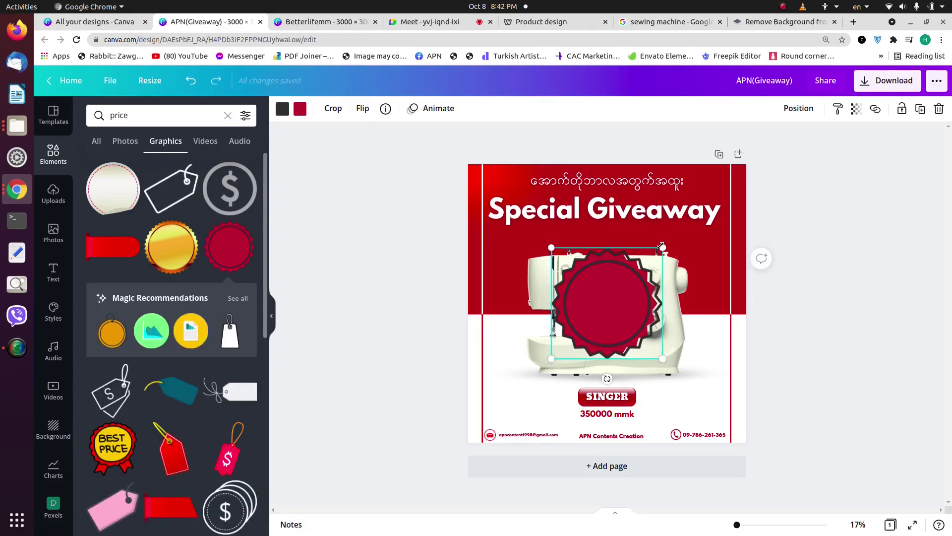
drag(580, 313, 572, 410)
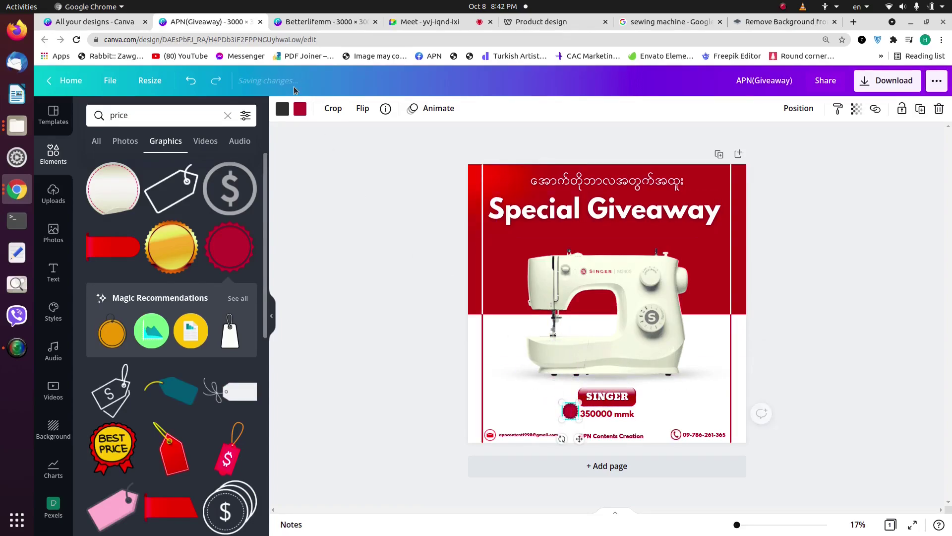
click(282, 110)
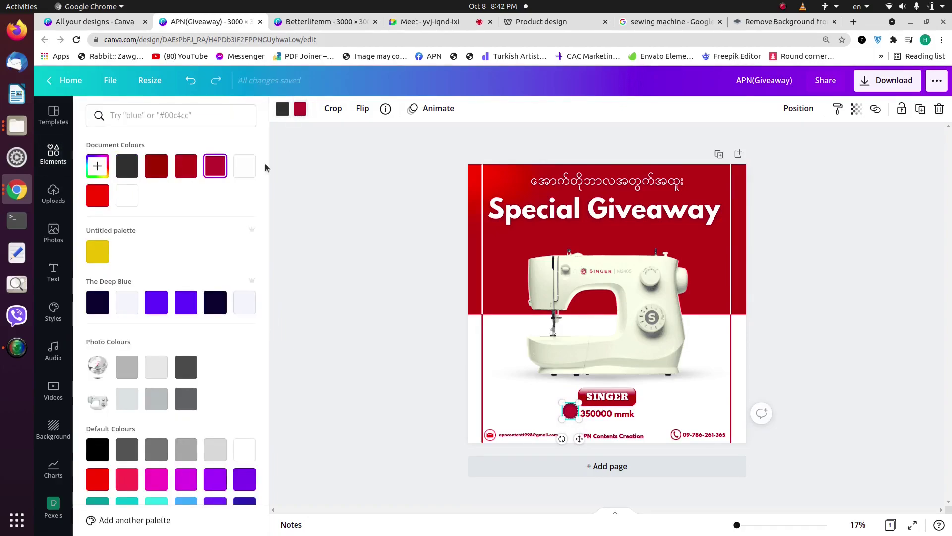
click(283, 109)
click(248, 175)
click(826, 299)
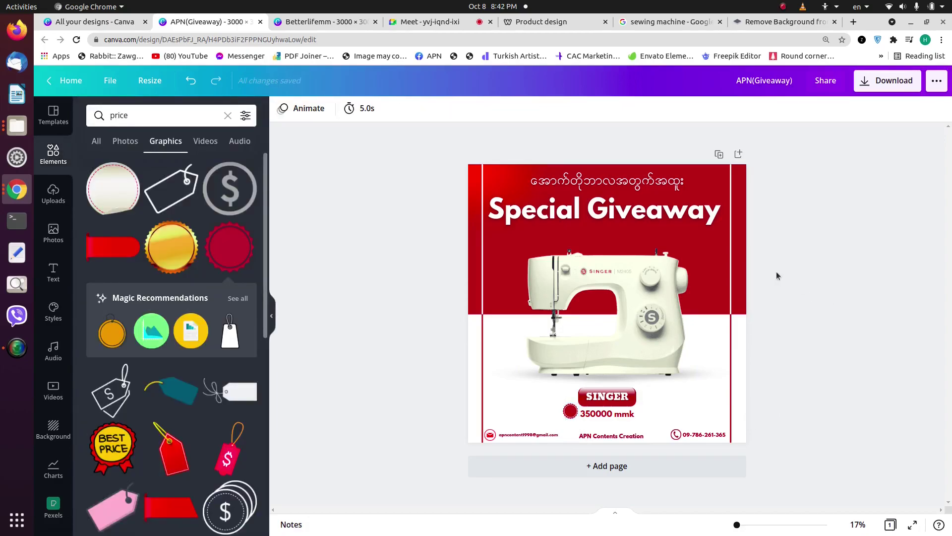
Step: Check the seal badge and price placement, zooming in on the price area
click(570, 411)
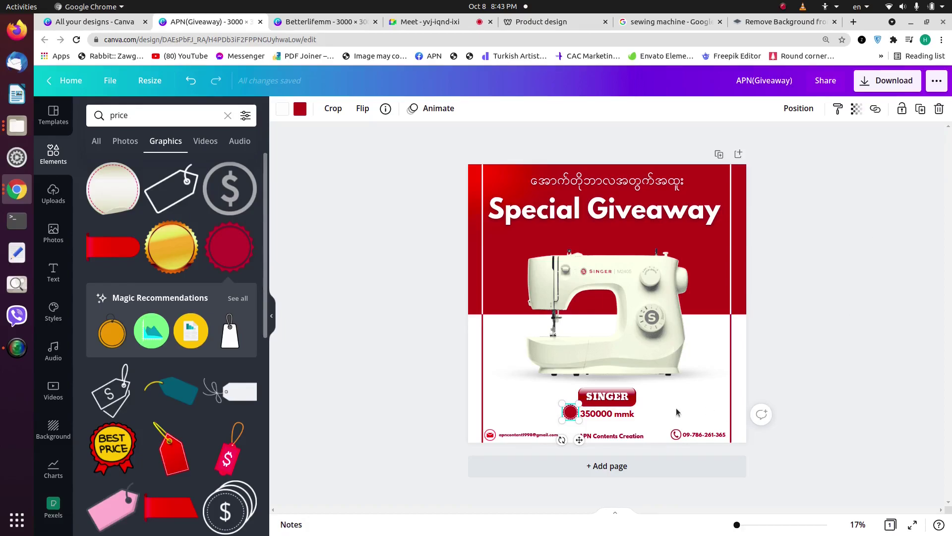
click(705, 377)
click(565, 414)
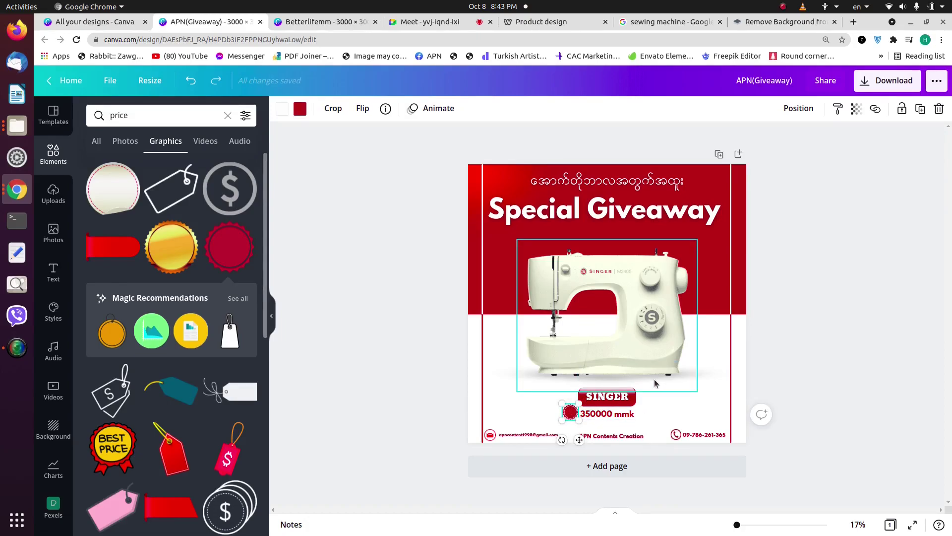
click(627, 416)
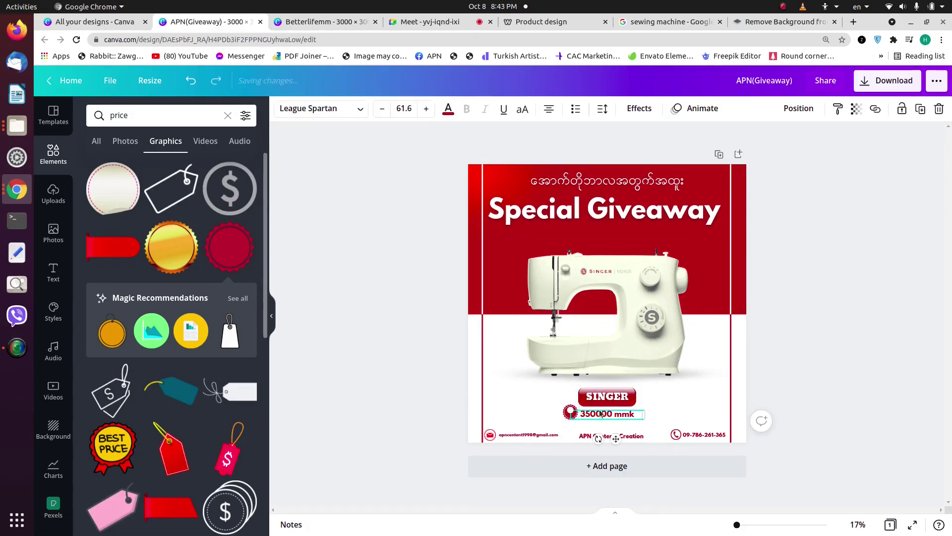
drag(737, 524, 739, 523)
right_click(740, 524)
key(Escape)
scroll(799, 340, down, 4)
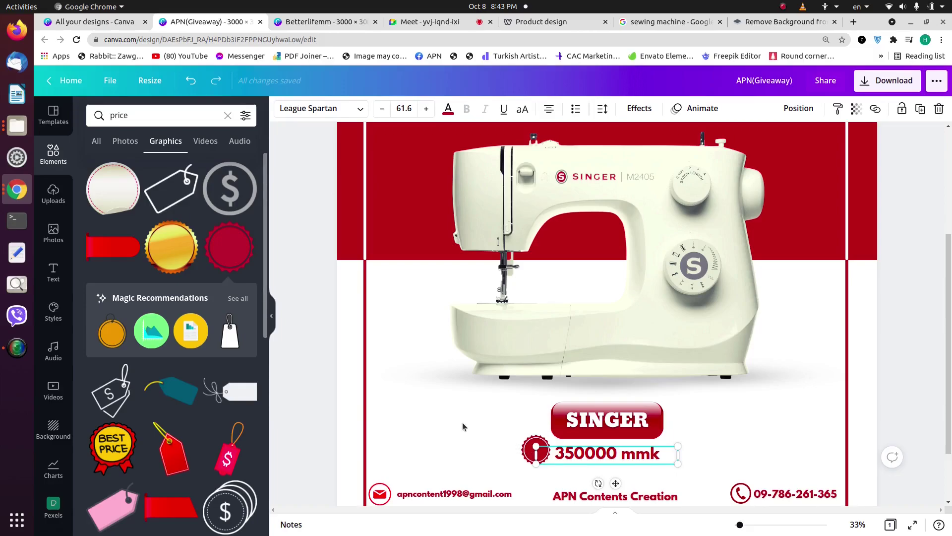
Step: Nudge the red seal badge slightly down and right, level with the 350000 mmk price
click(524, 454)
click(522, 454)
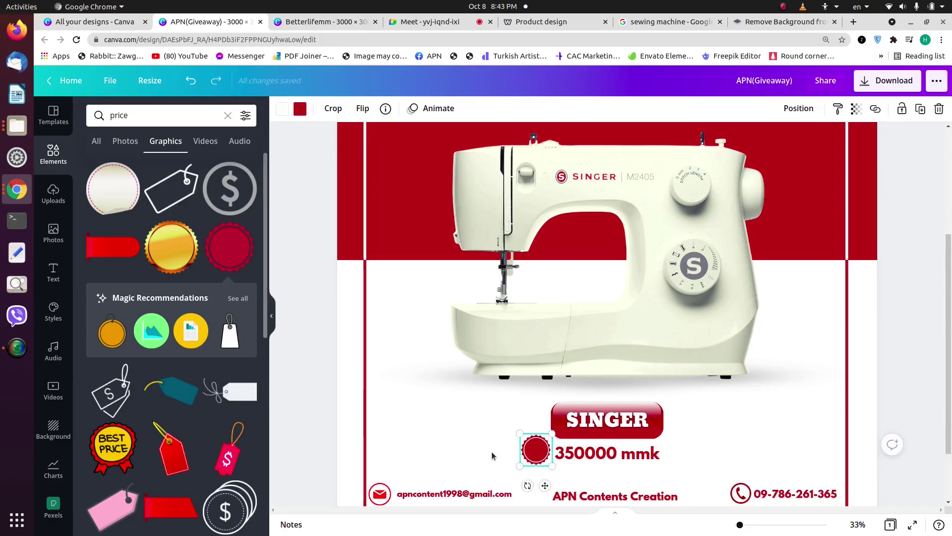
key(Down)
key(Down)
key(Right)
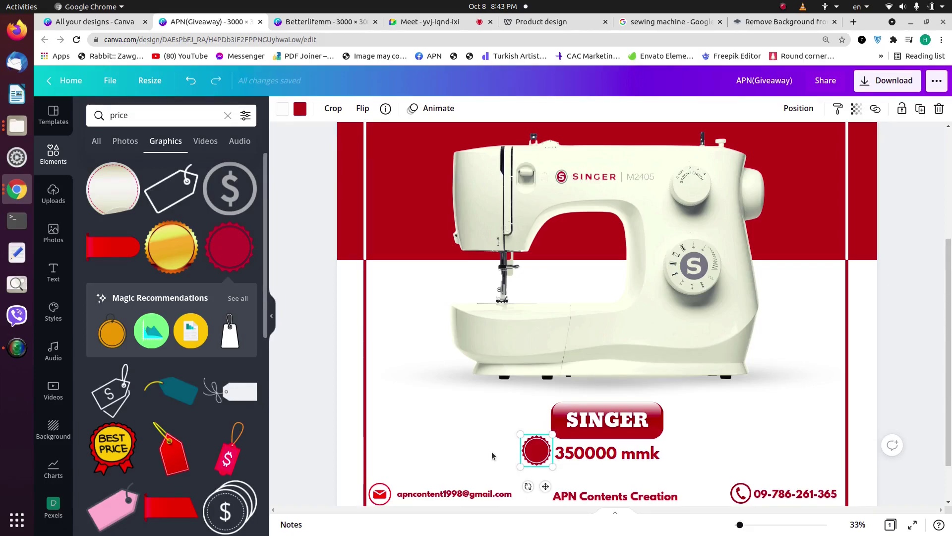
Step: Select the SINGER label text together with its red button shape
click(490, 409)
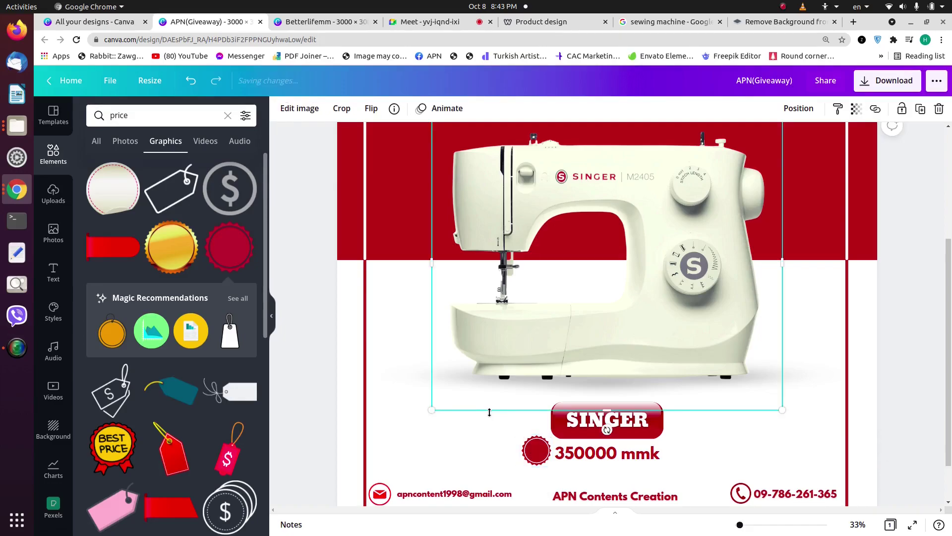
click(623, 423)
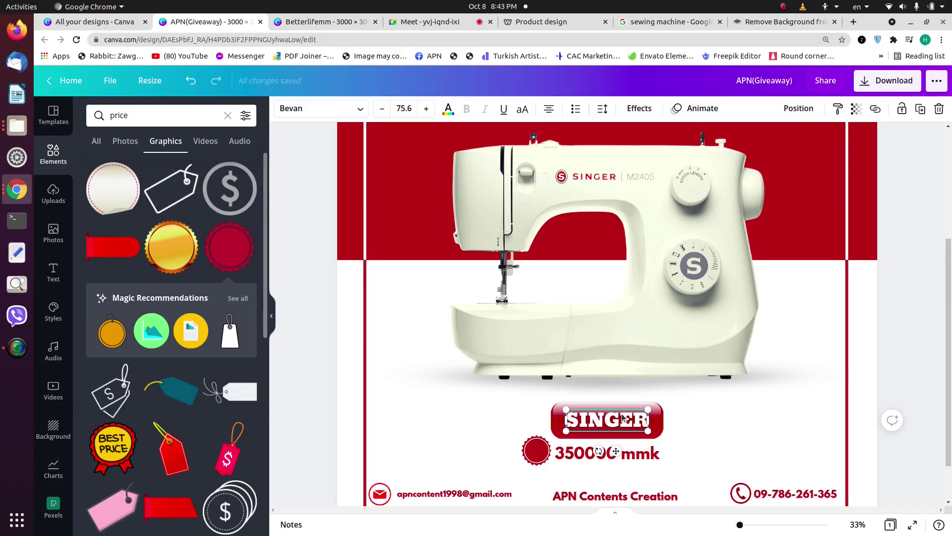
shift+click(621, 407)
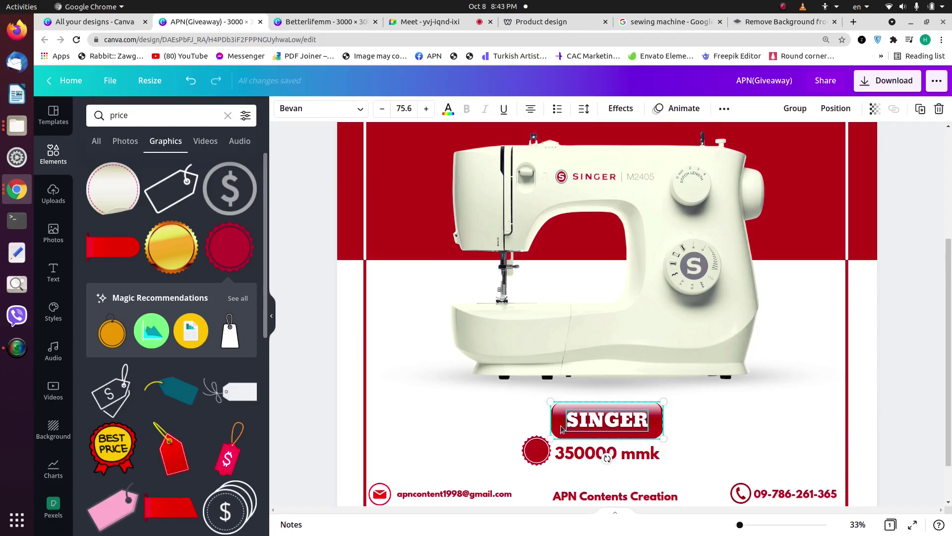
Step: Group the SINGER label, 350000 mmk price text and seal badge into one unit
shift+click(546, 454)
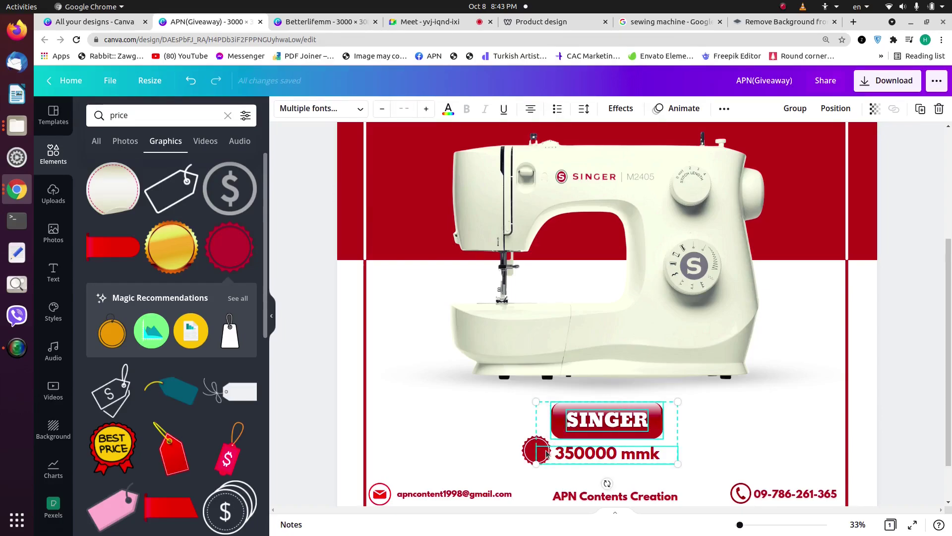
shift+click(524, 455)
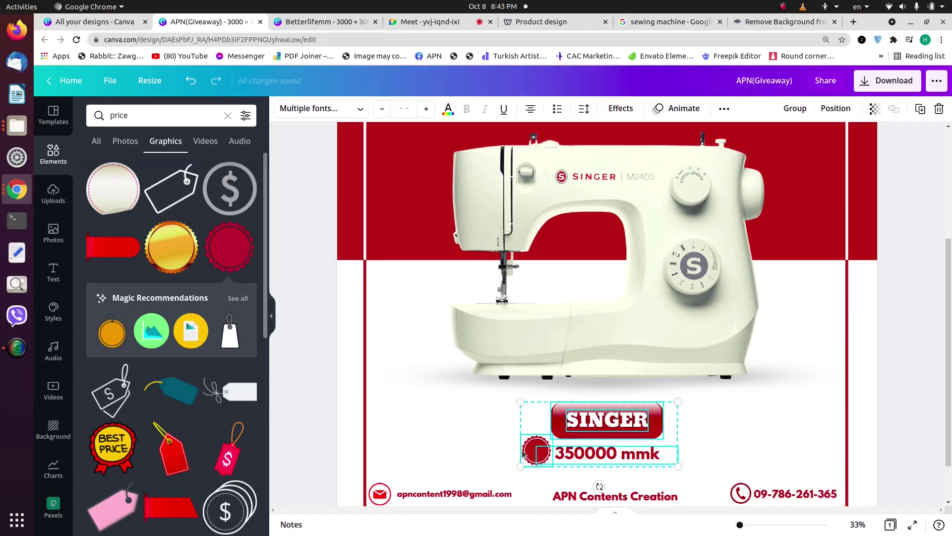
click(812, 113)
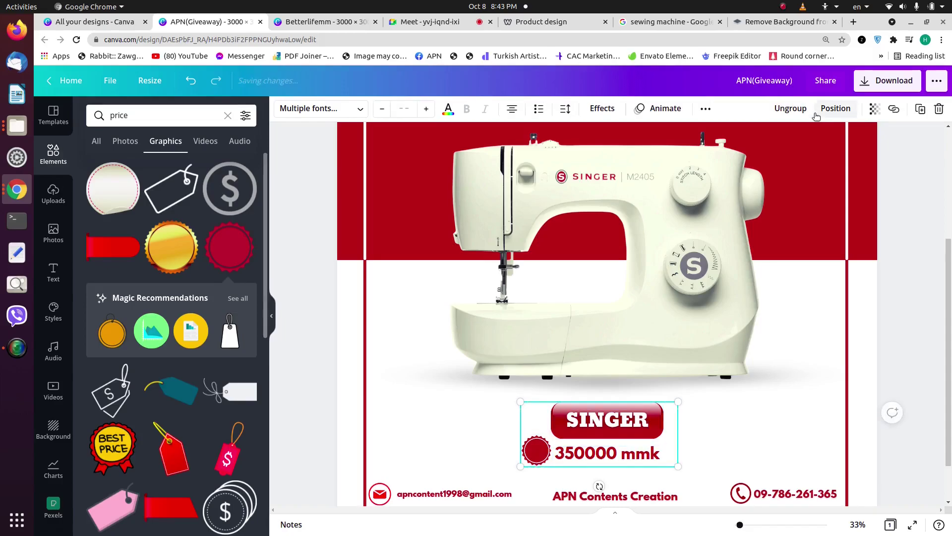
click(777, 446)
Step: Shift the SINGER price group slightly right and resize it to fit beneath the sewing machine
drag(663, 427, 667, 428)
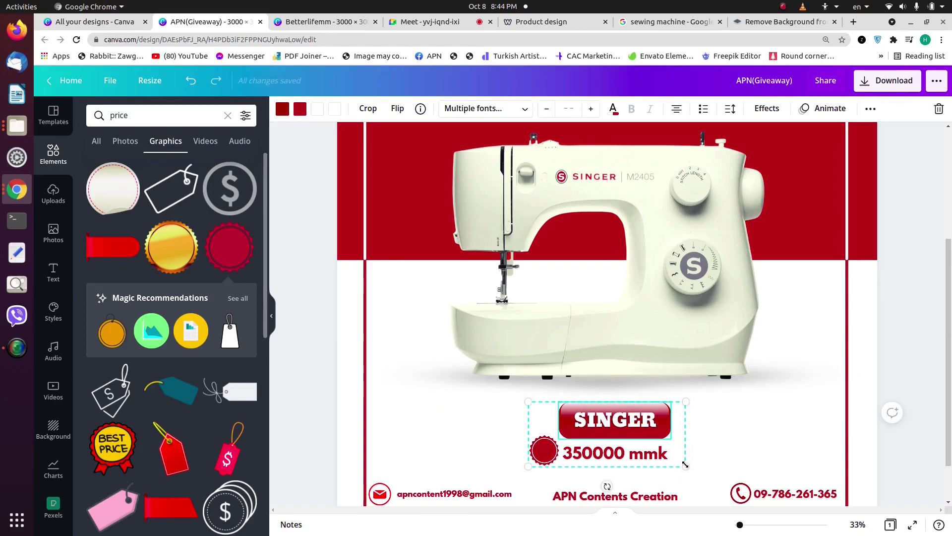
drag(685, 467, 640, 434)
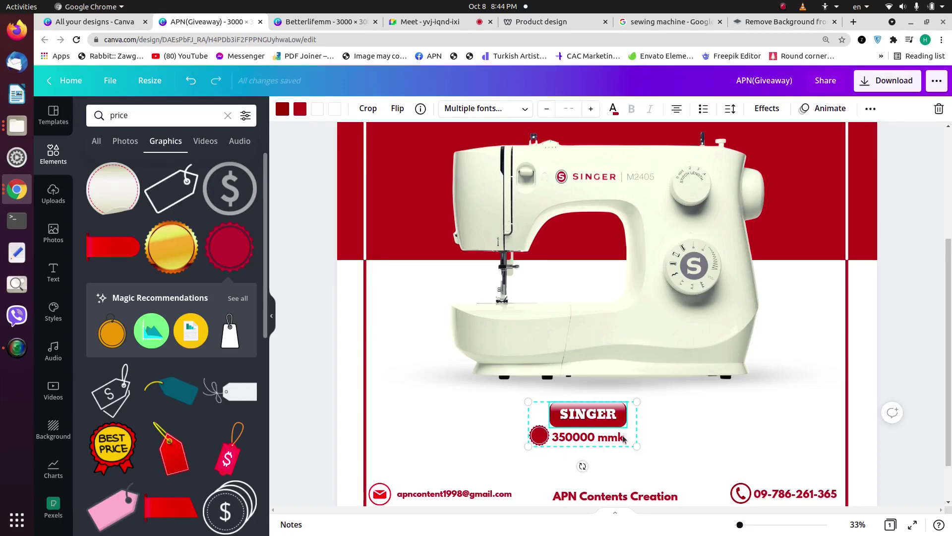
drag(636, 447, 644, 449)
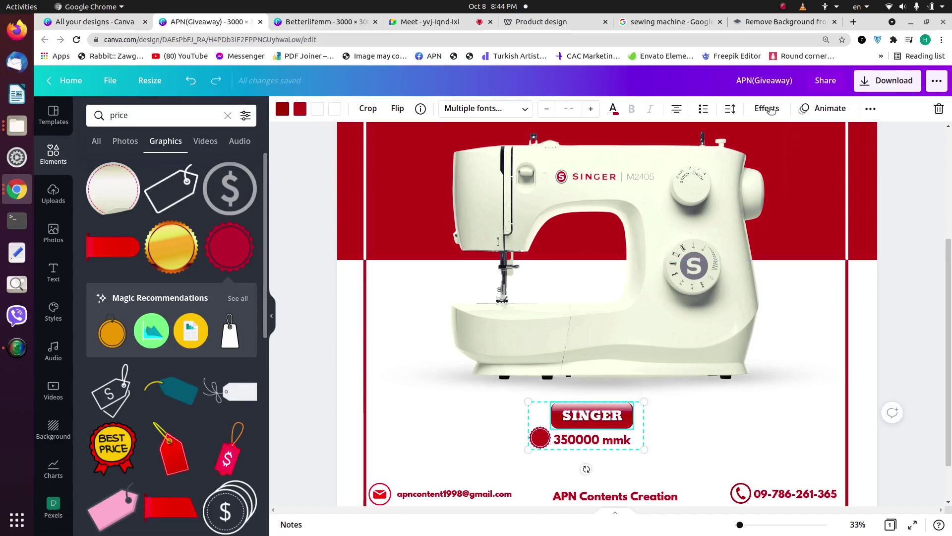
Step: Centre the SINGER price group horizontally on the page
click(675, 429)
click(590, 427)
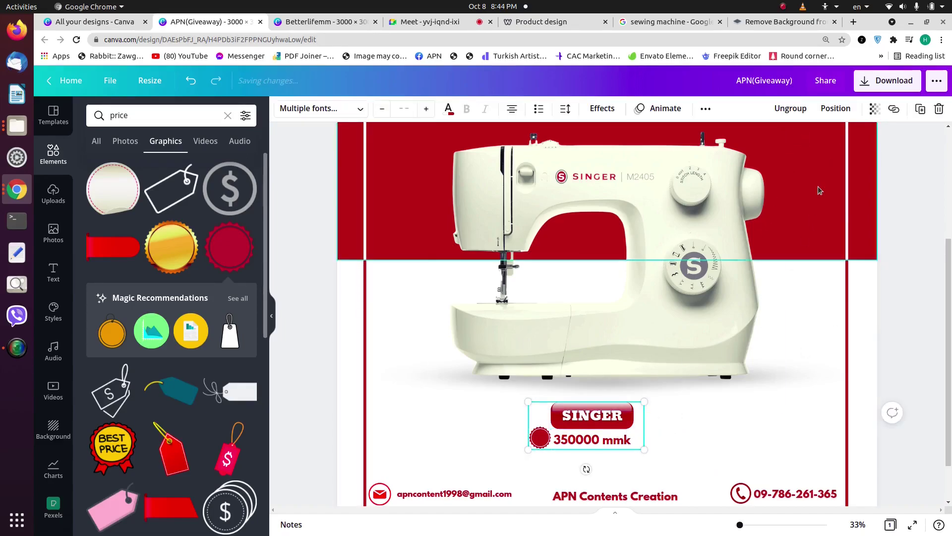
click(836, 109)
click(824, 208)
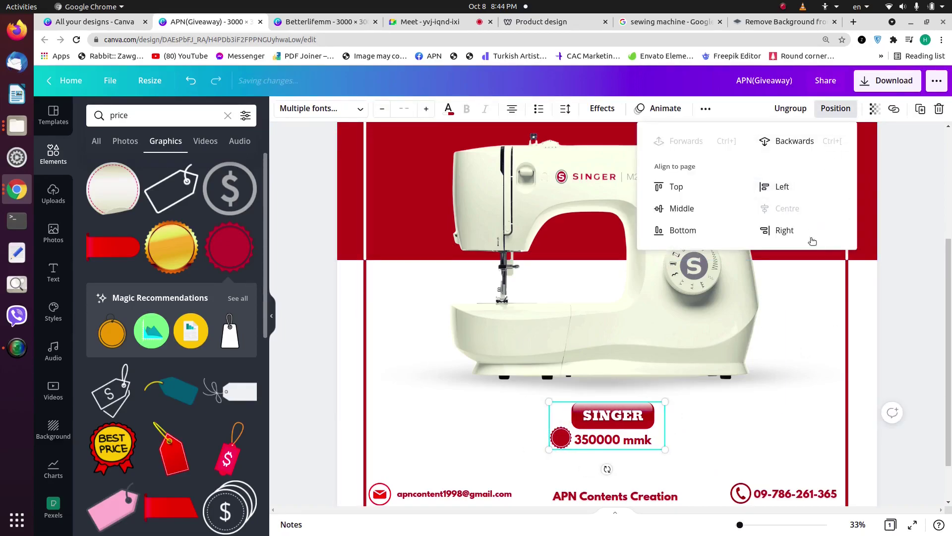
click(731, 420)
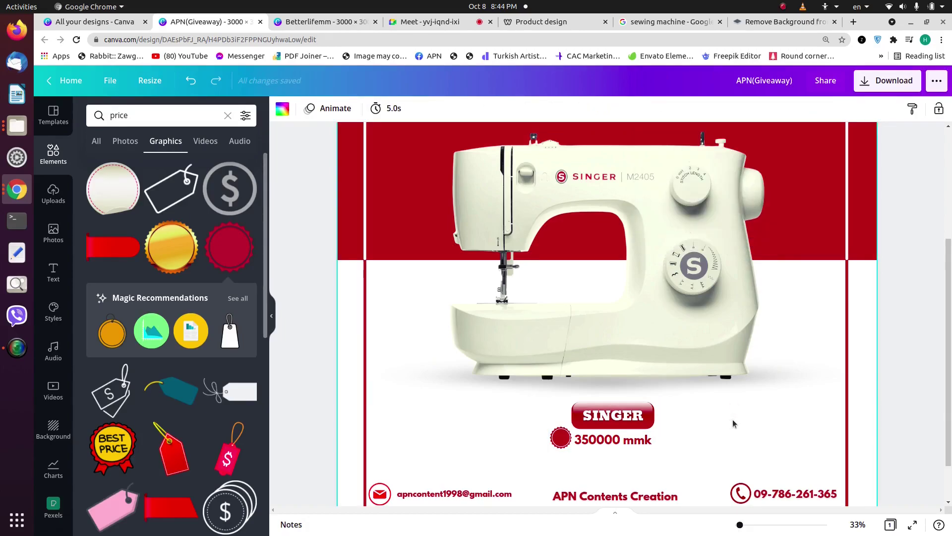
Step: Enlarge the footer email address text to size 39.8
scroll(739, 412, down, 2)
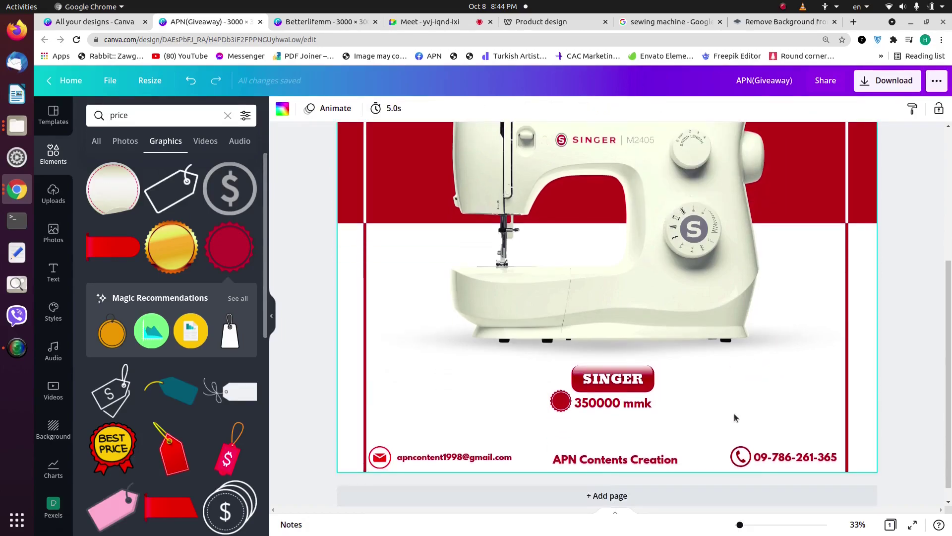
click(511, 440)
drag(515, 439, 542, 448)
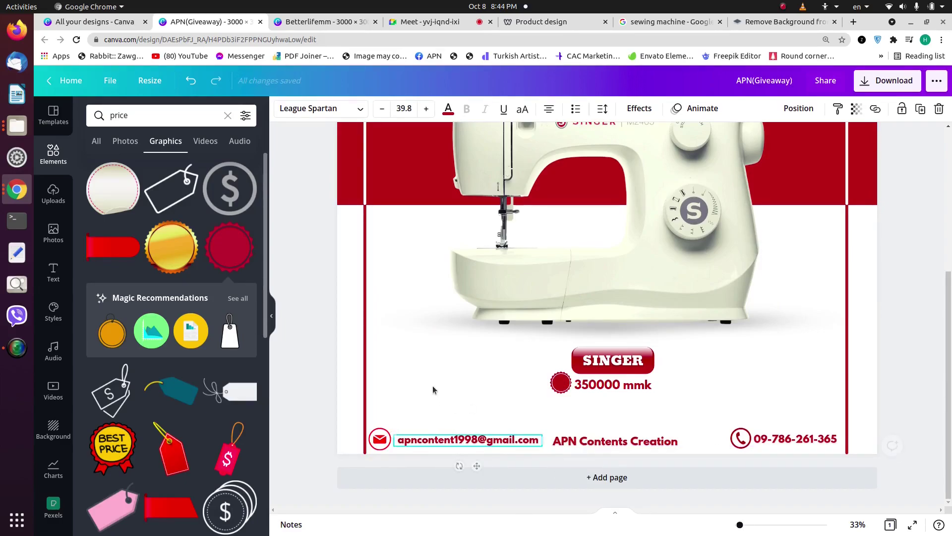
click(435, 390)
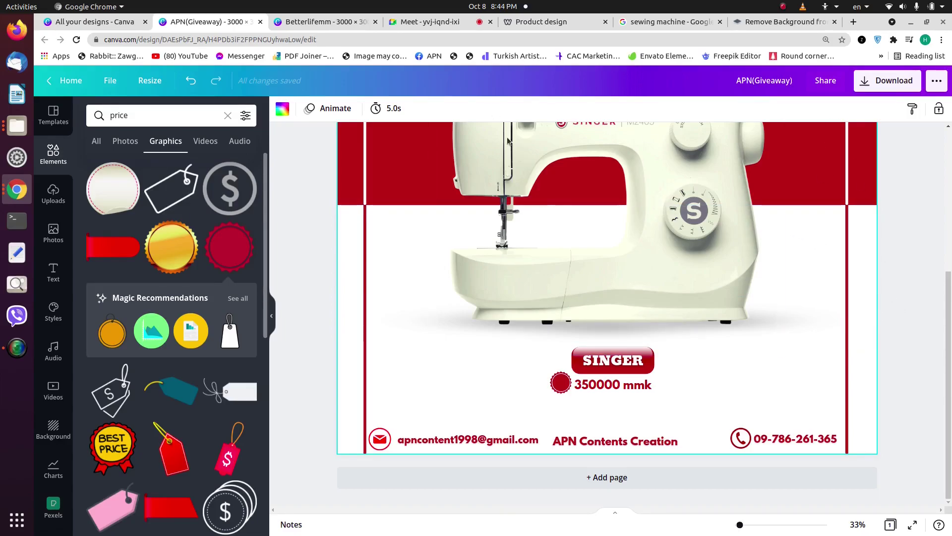
Step: Adjust the poster zoom, dismiss the context menu, and switch to the Google Meet call
drag(739, 525, 738, 525)
right_click(738, 375)
click(833, 308)
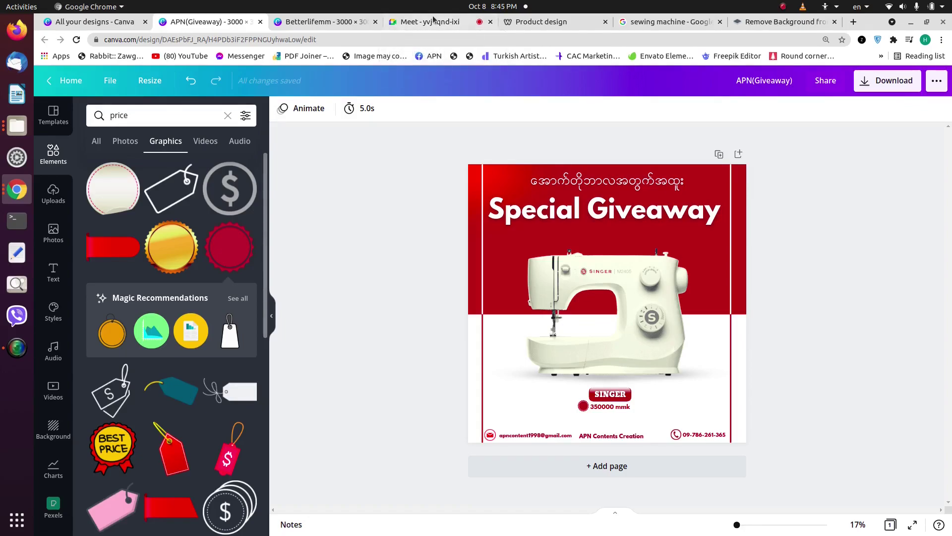
click(433, 20)
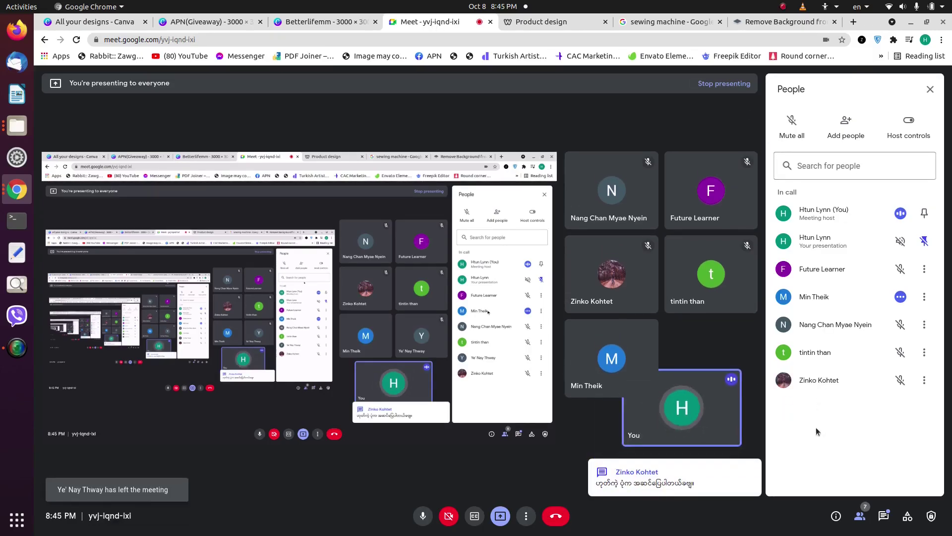
Step: Open the Jamboard link from the Meet chat, close the chat, then return to the APN(Giveaway) poster
click(884, 515)
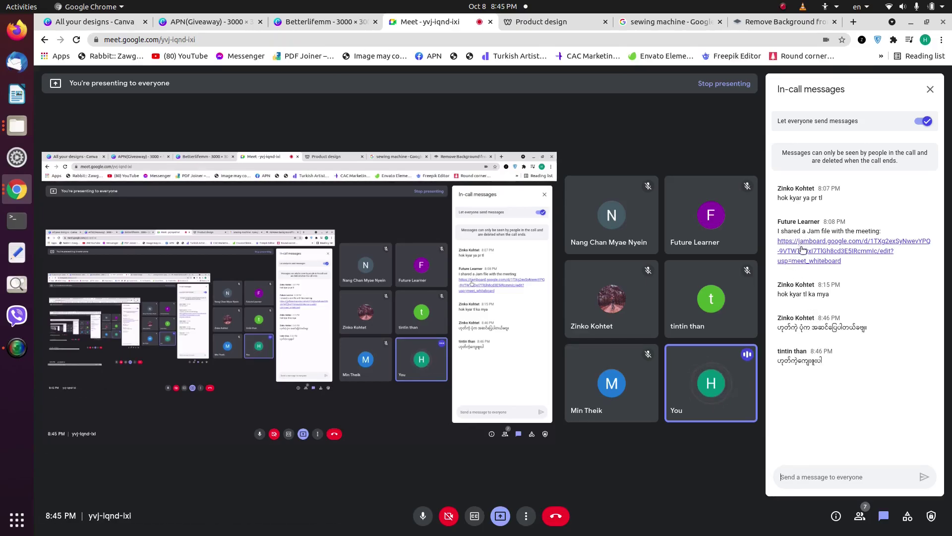
click(800, 248)
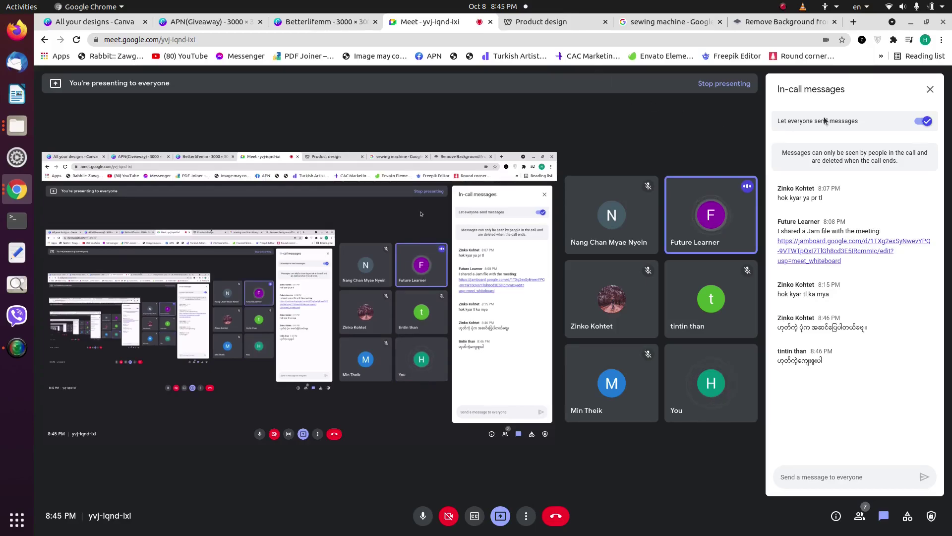
click(928, 90)
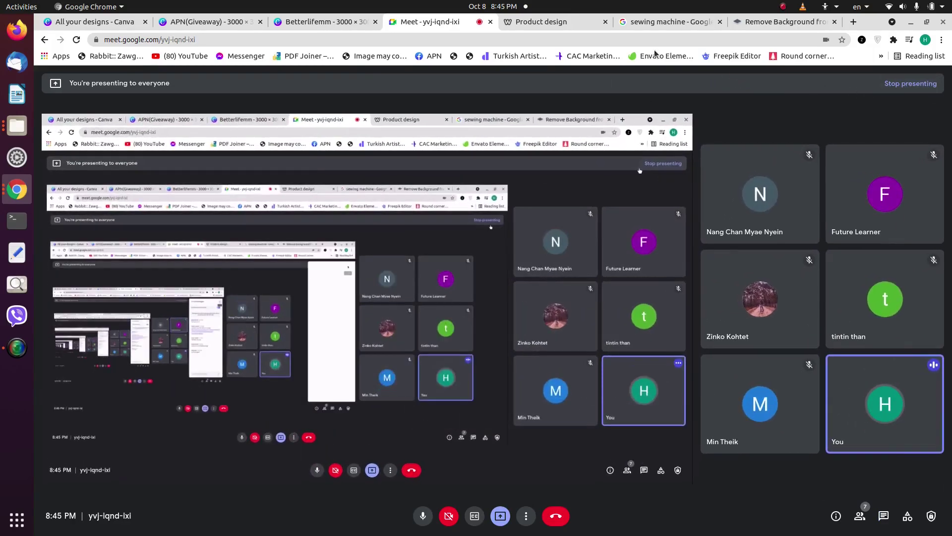
click(318, 22)
click(225, 21)
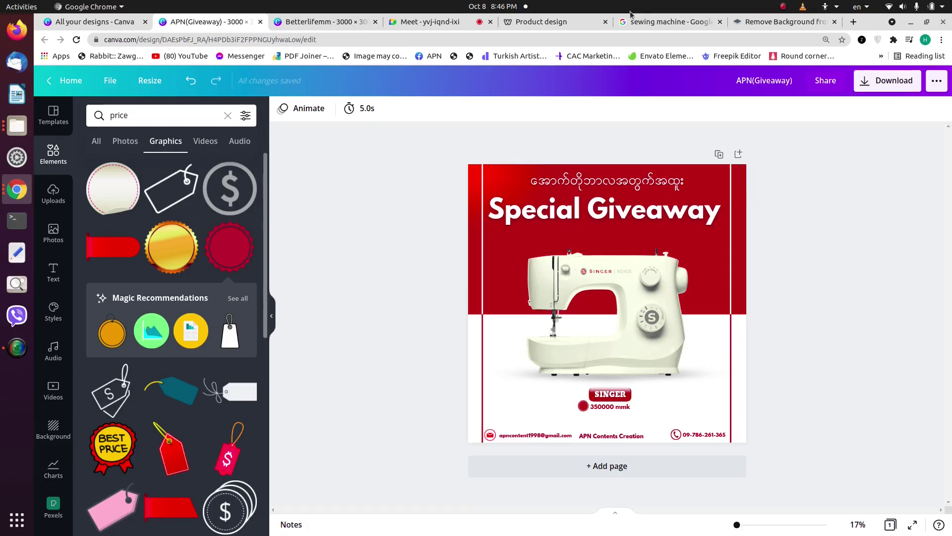
Step: Switch back to the Google Meet call tab
click(431, 21)
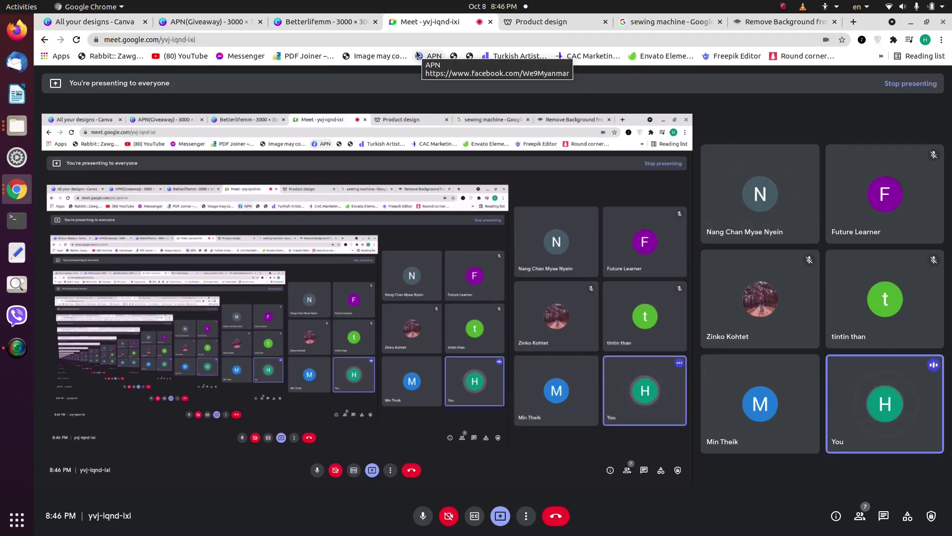
Step: Return to the APN(Giveaway) poster tab in Canva
click(238, 20)
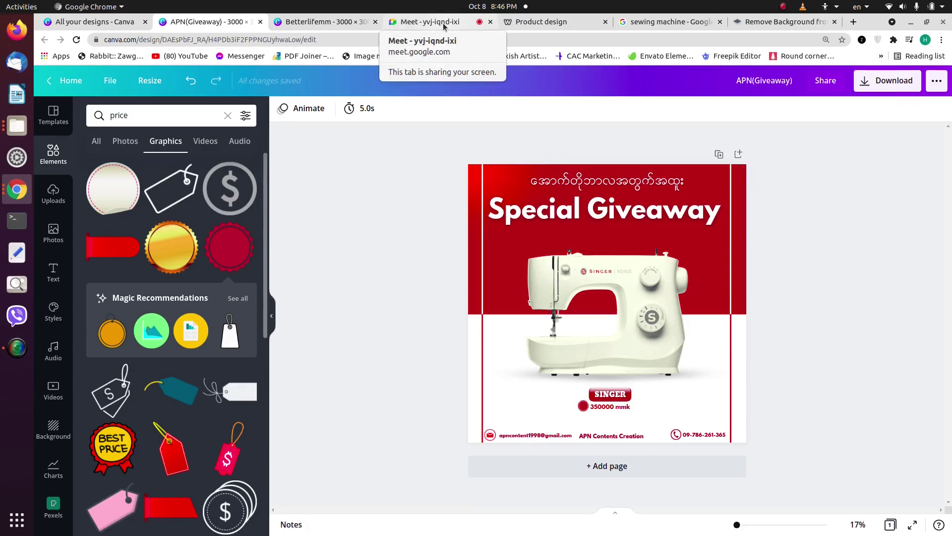
Step: Move the top-left scooter on page 6 of the Betterlifemm design slightly lower
click(318, 25)
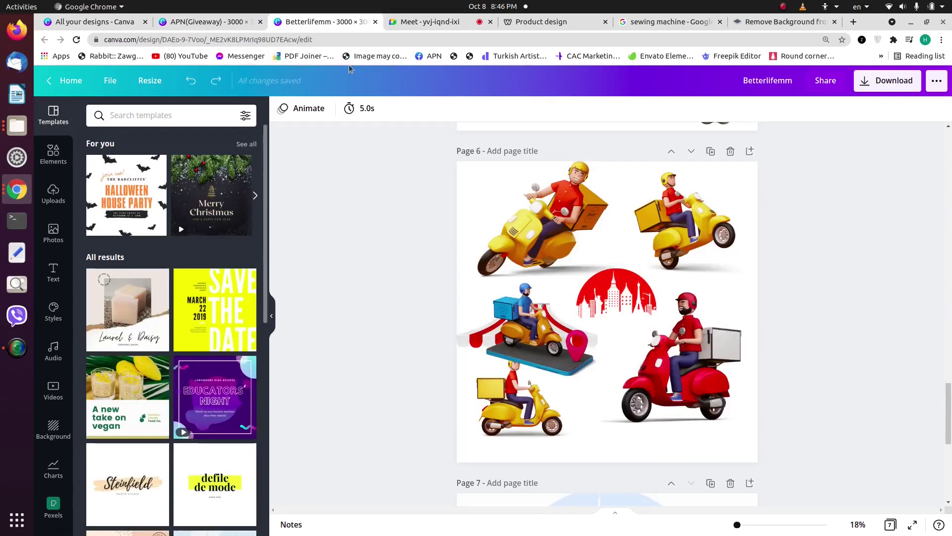
click(529, 224)
drag(530, 225, 529, 234)
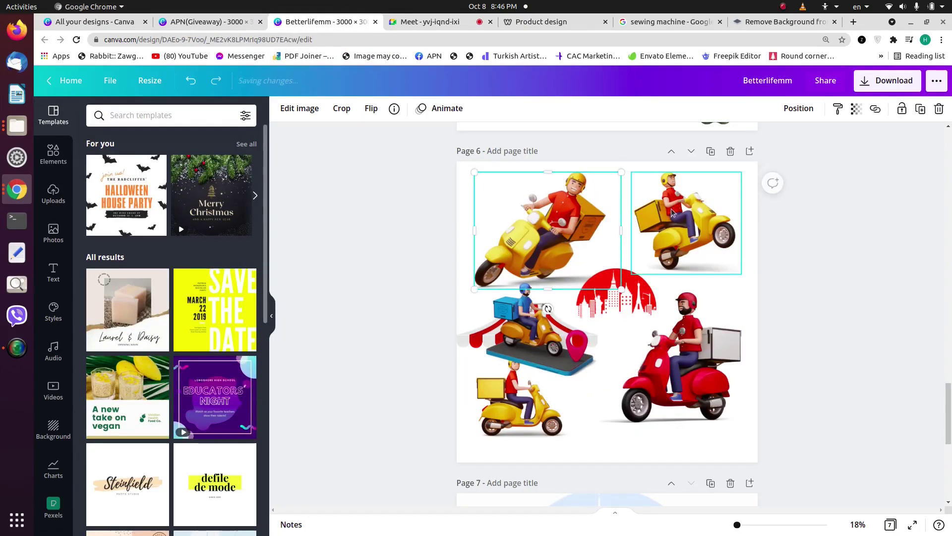
click(850, 282)
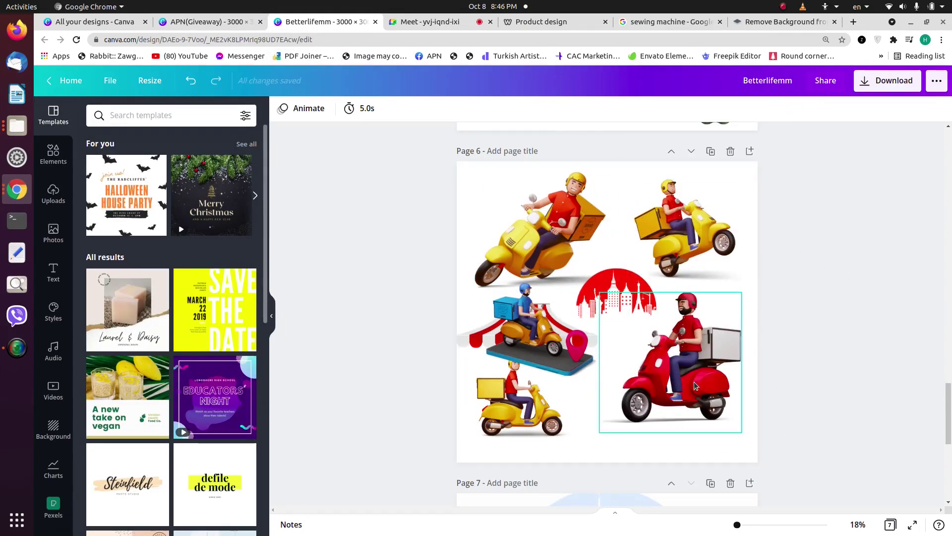
Step: Shift page 7's city background graphic and snap it back, then return to the Meet call
scroll(694, 380, down, 5)
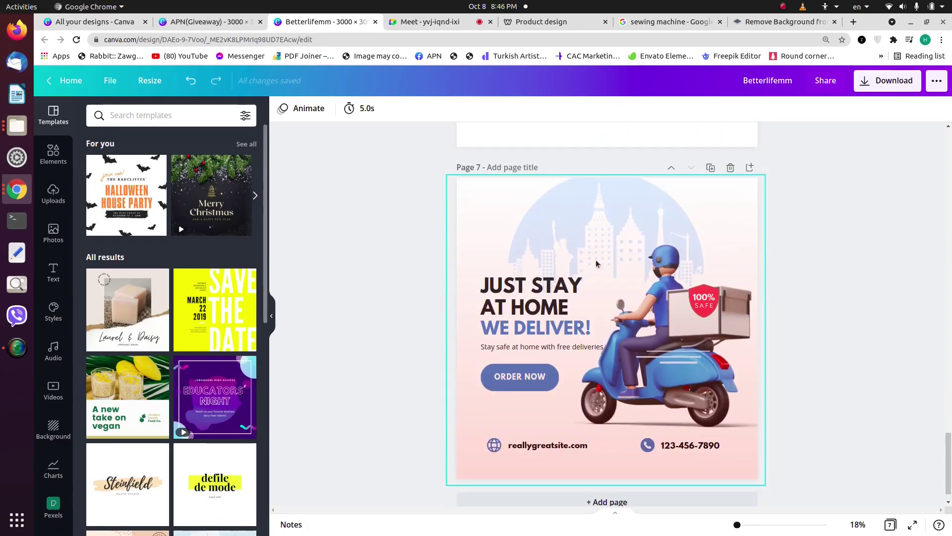
mouse_move(634, 213)
mouse_down()
mouse_move(634, 243)
mouse_move(619, 208)
mouse_up()
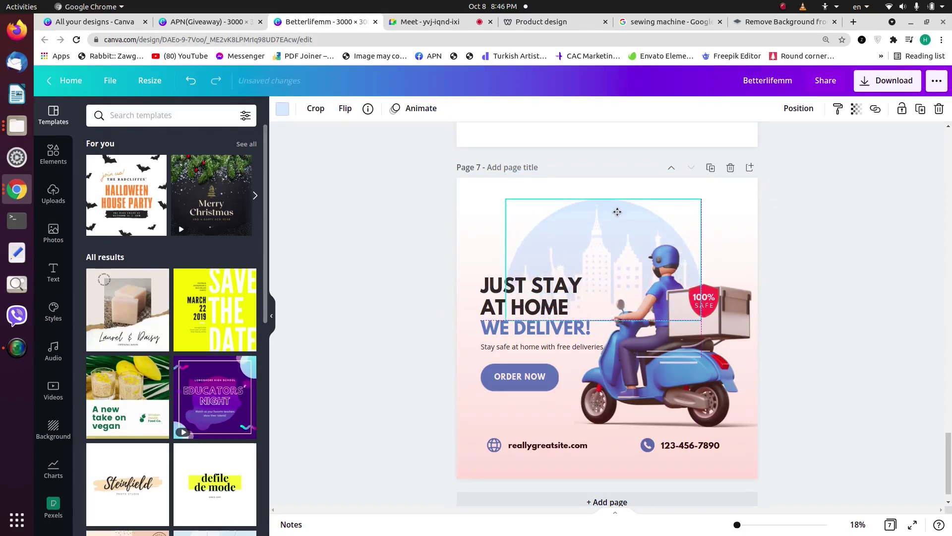
drag(719, 286, 719, 268)
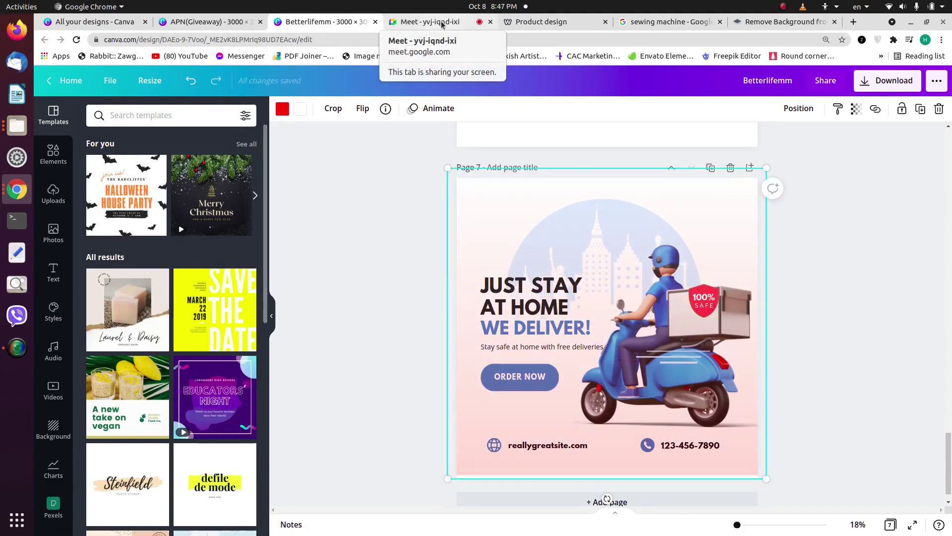
scroll(584, 171, up, 5)
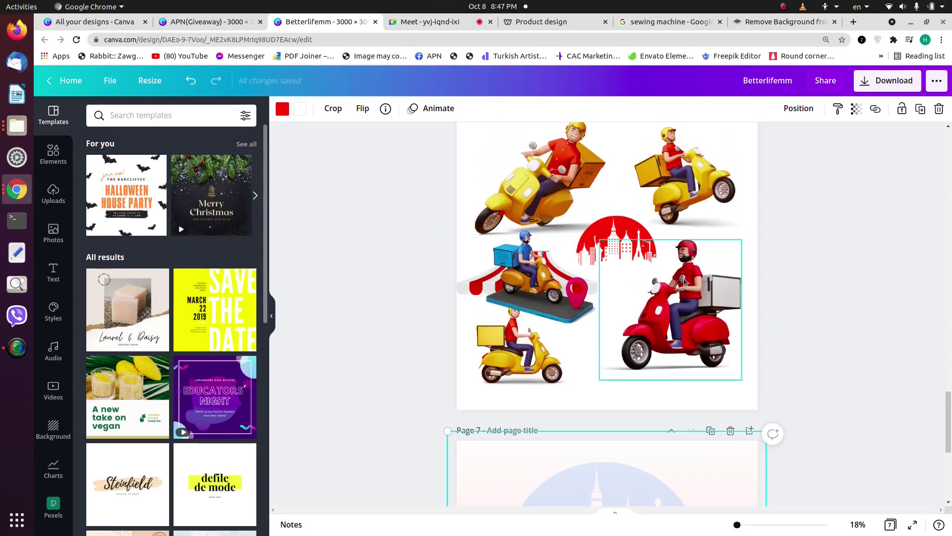
scroll(779, 287, down, 5)
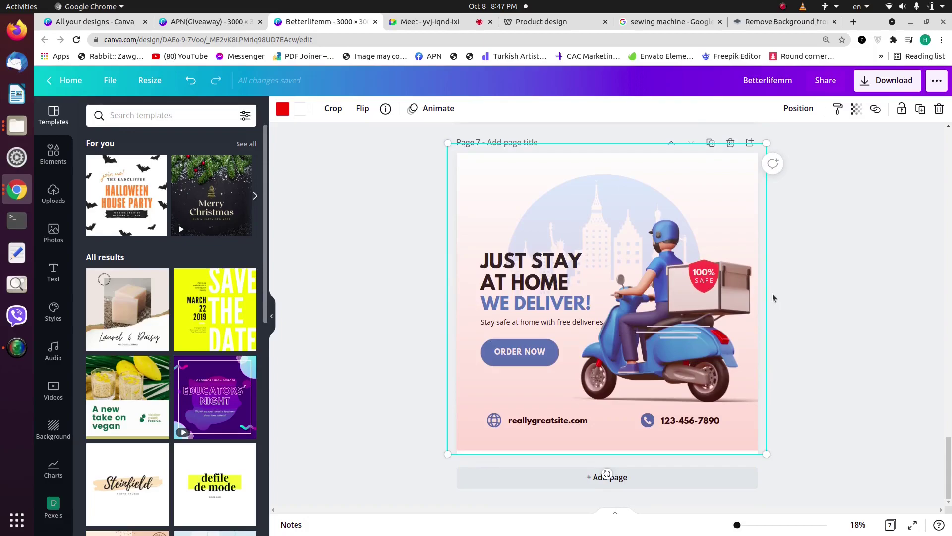
click(452, 23)
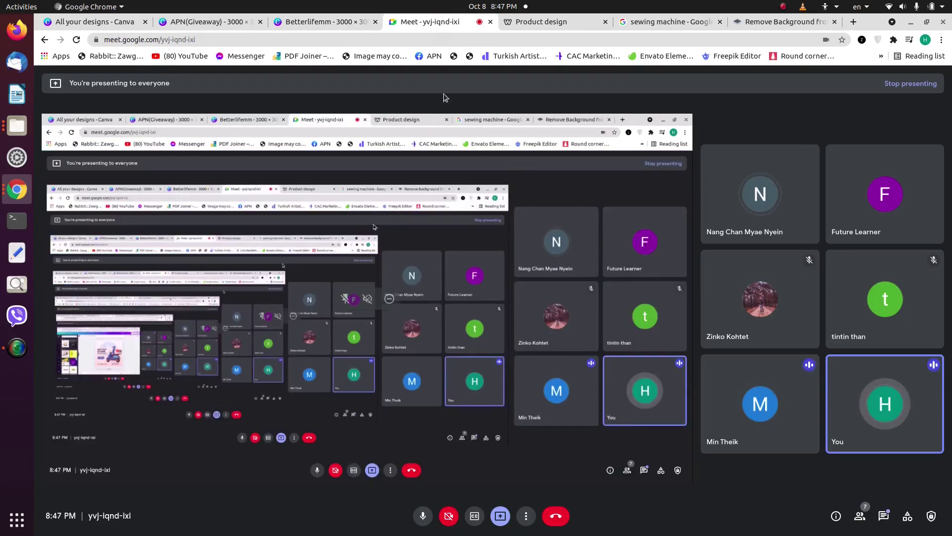
Step: Clear the 'price' elements search in the APN(Giveaway) design, then go back to Meet
click(317, 22)
click(227, 22)
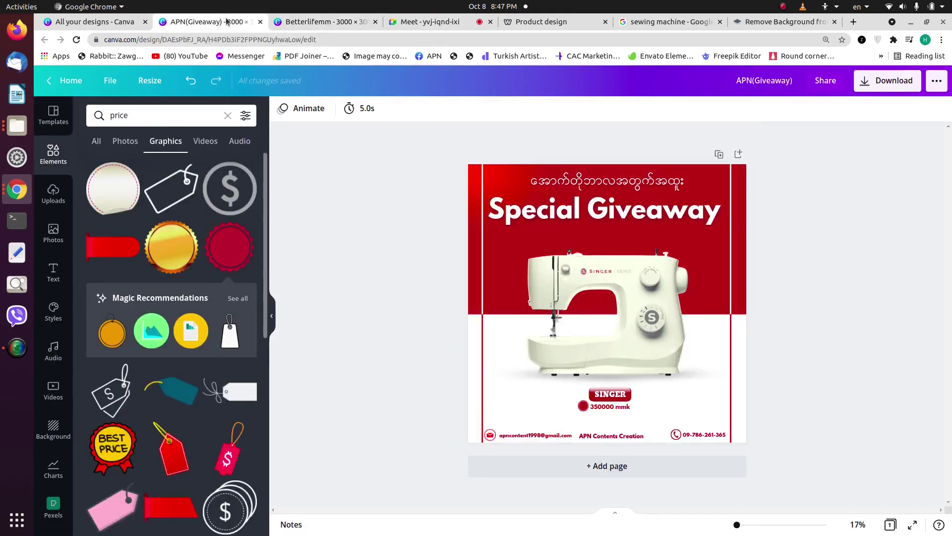
click(228, 115)
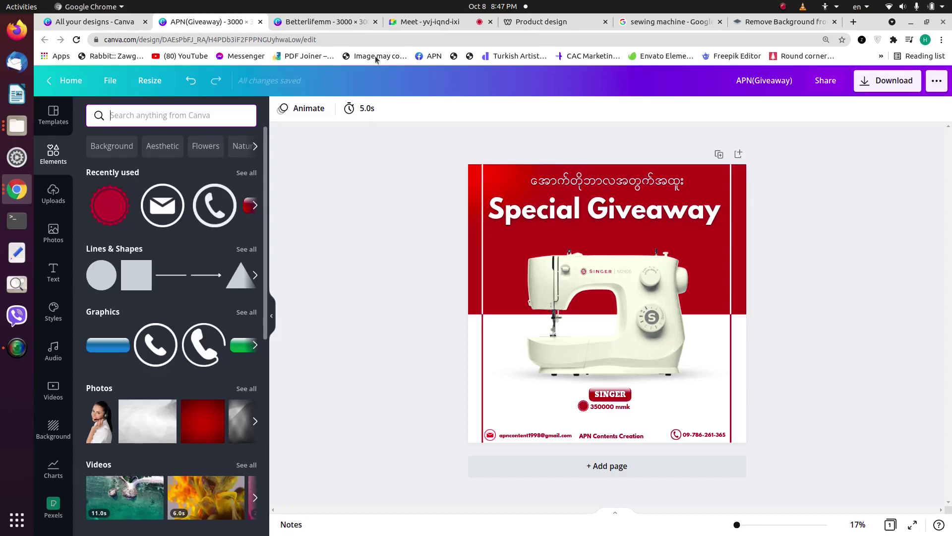
click(401, 22)
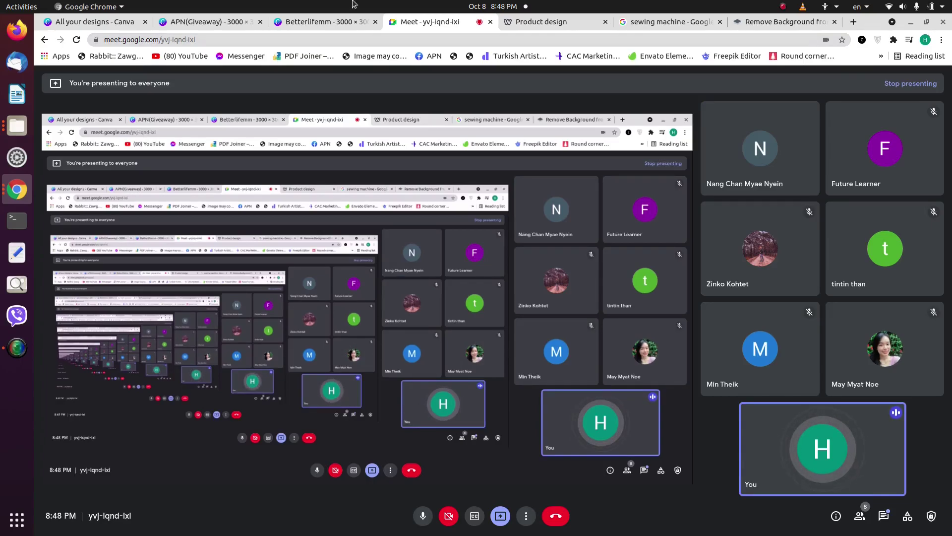
click(323, 22)
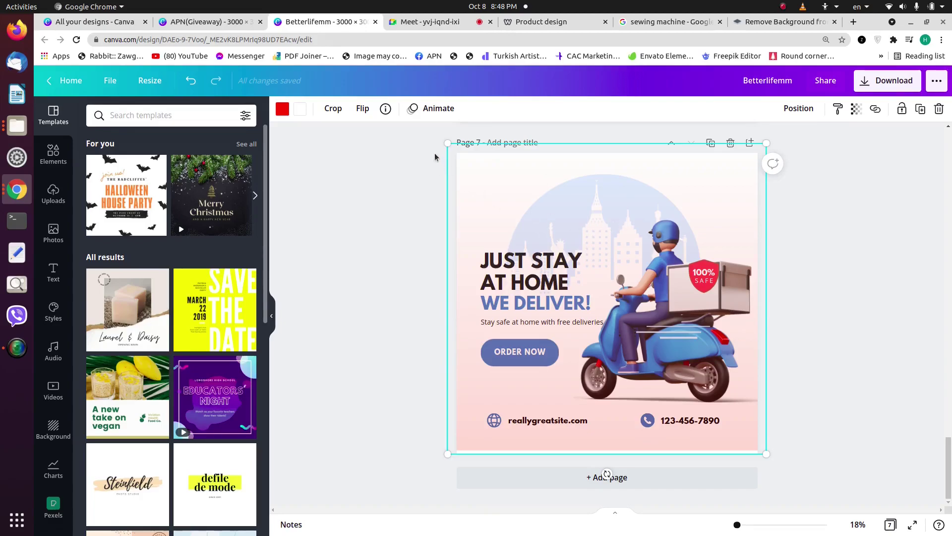
drag(448, 142, 443, 144)
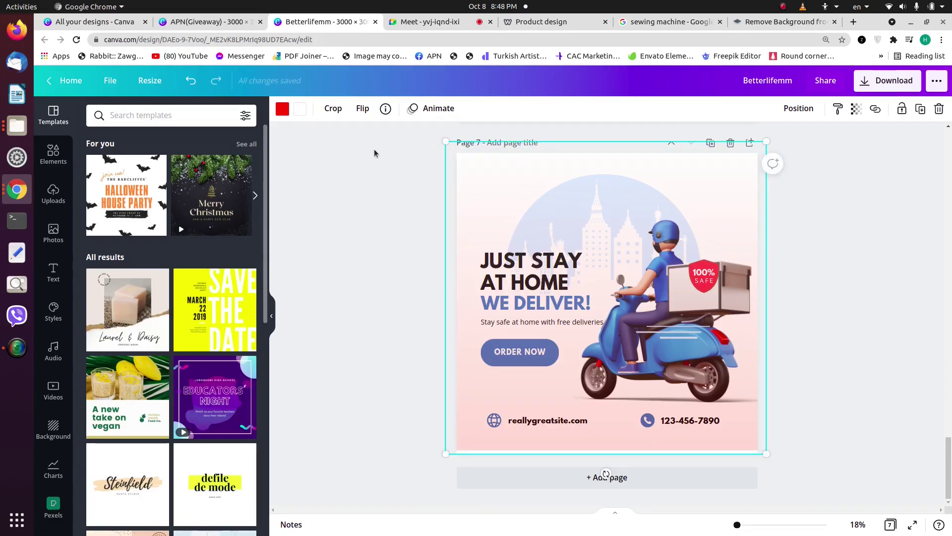
click(229, 24)
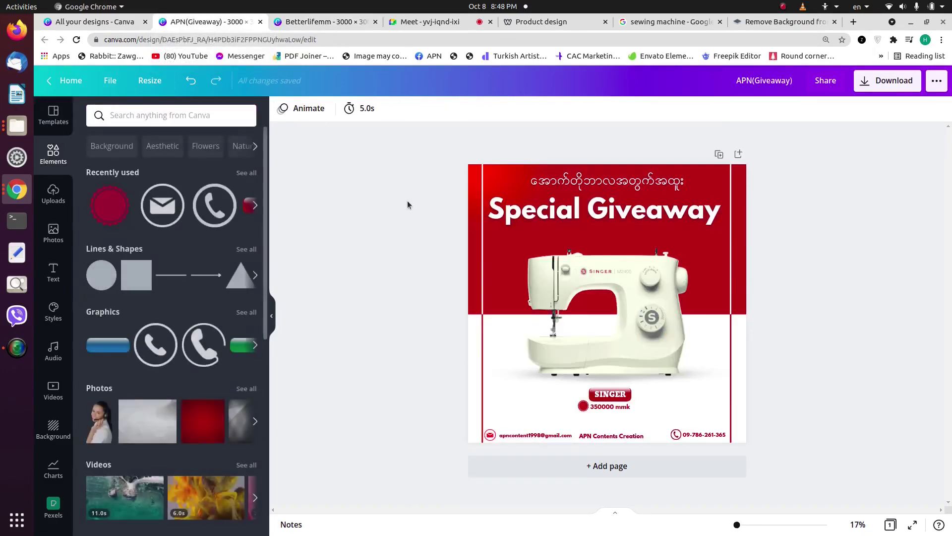
click(415, 25)
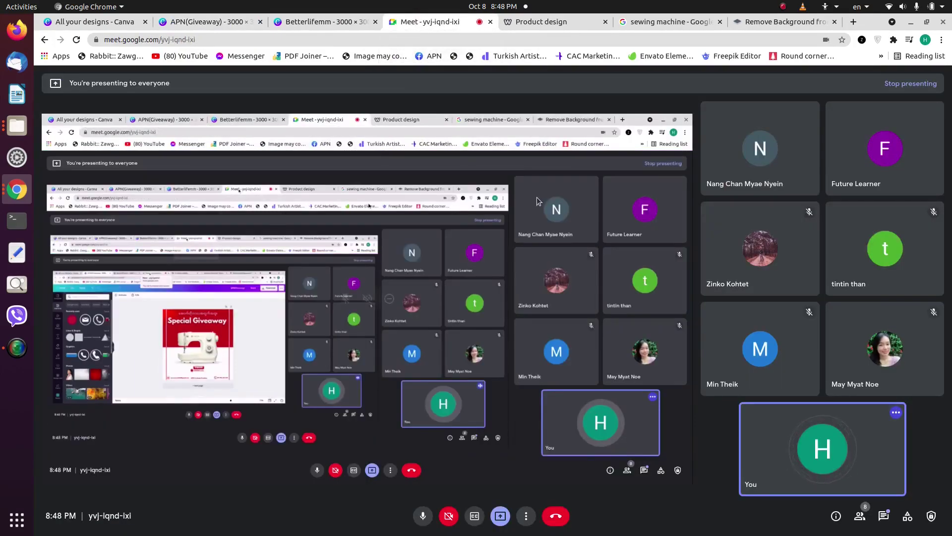